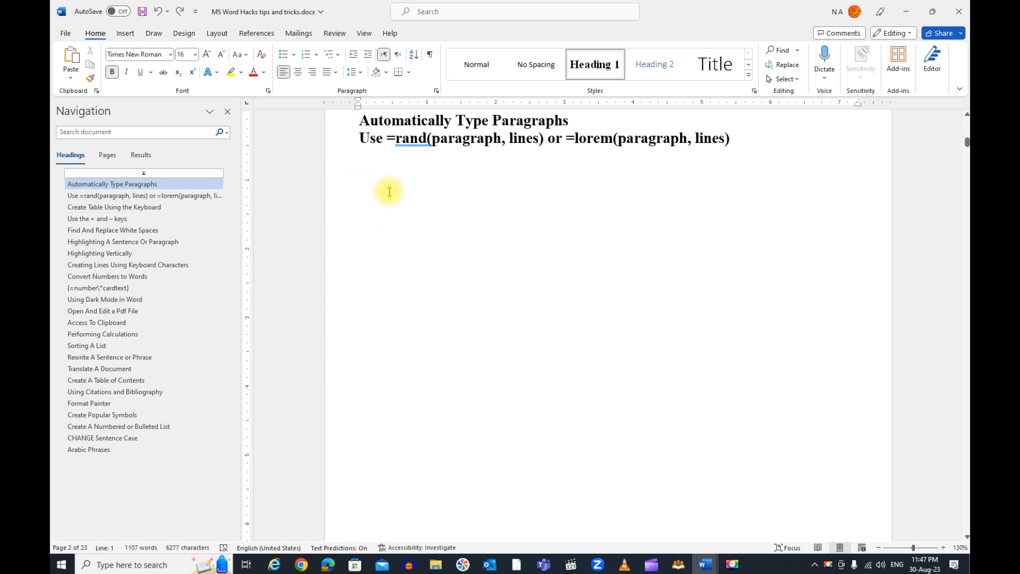
Generate sample text below the "Automatically Type Paragraphs" headings with the formula =rand(2,4)
{"action": "left_click", "coordinate": [361, 186]}
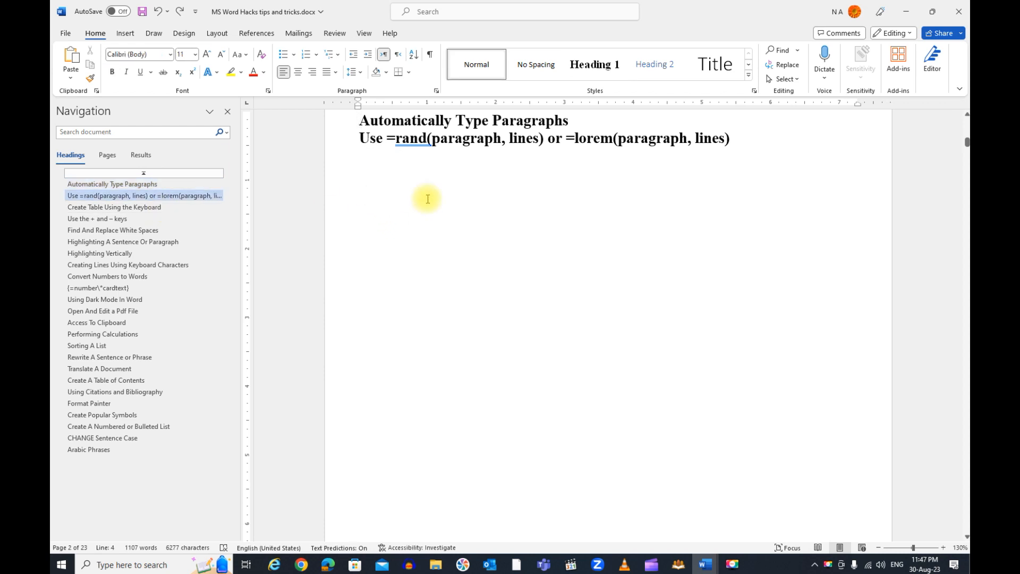
{"action": "type", "text": "=rand("}
{"action": "type", "text": "2,"}
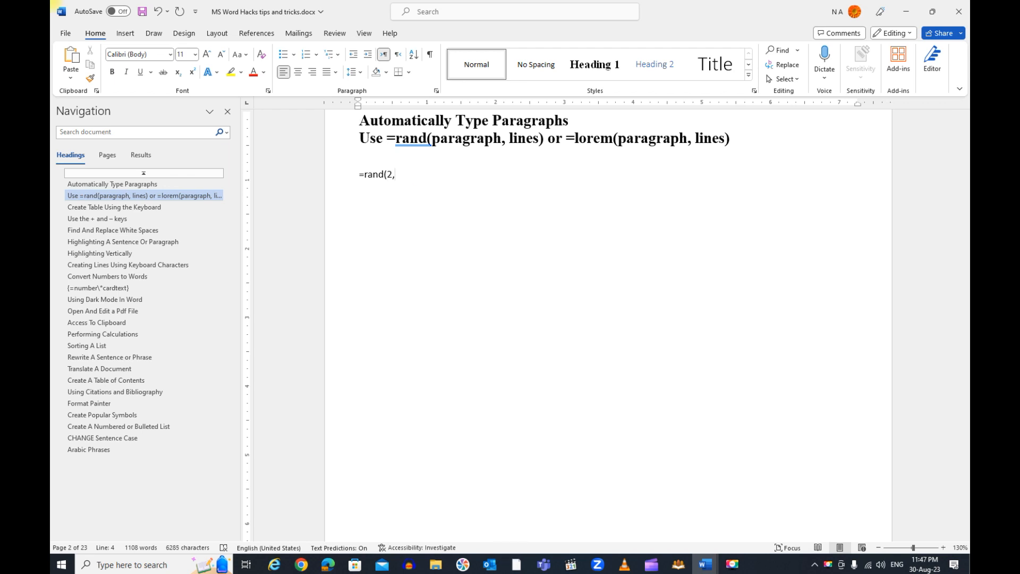
{"action": "type", "text": "4)"}
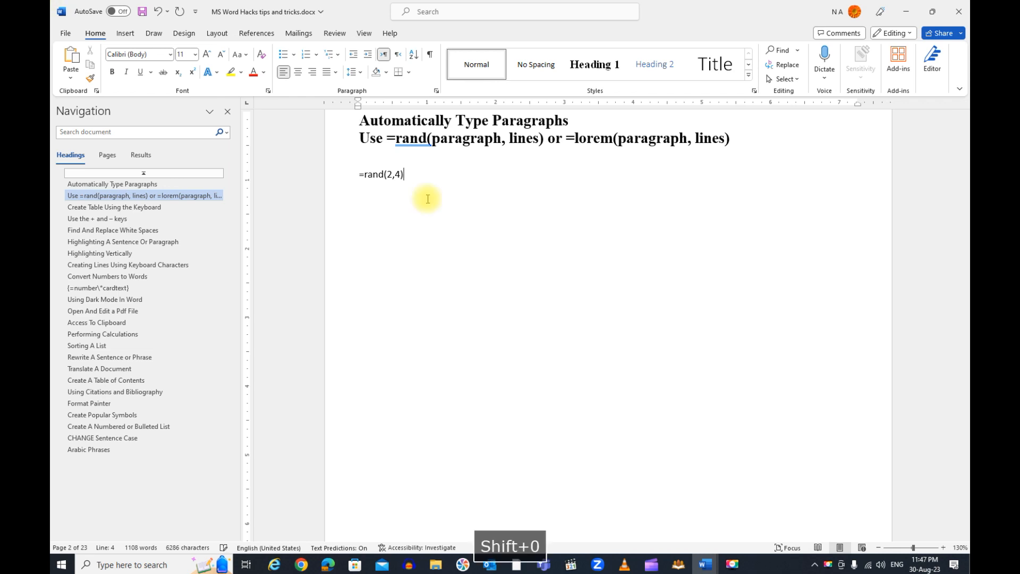
{"action": "key", "text": "Return"}
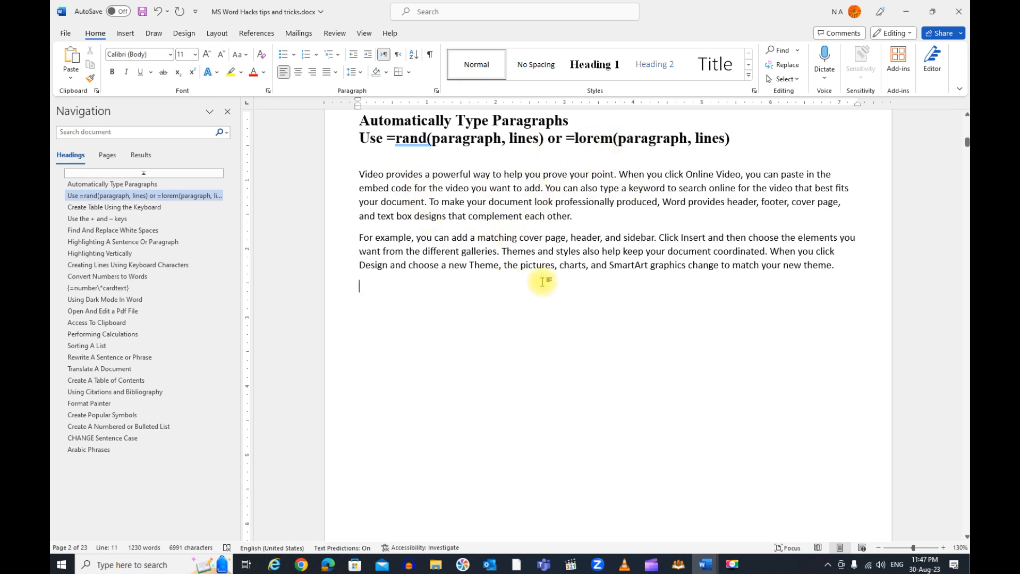
Generate Latin placeholder text below the sample paragraphs with the formula =lorem(3,4), leaving an empty line between them
{"action": "key", "text": "Return"}
{"action": "type", "text": "=lor"}
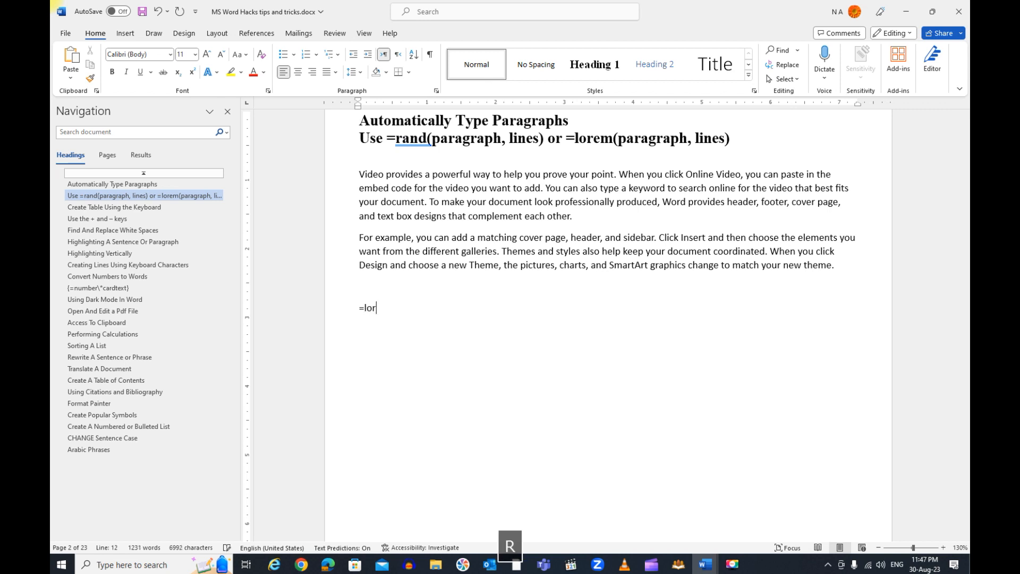
{"action": "type", "text": "e"}
{"action": "key", "text": "BackSpace"}
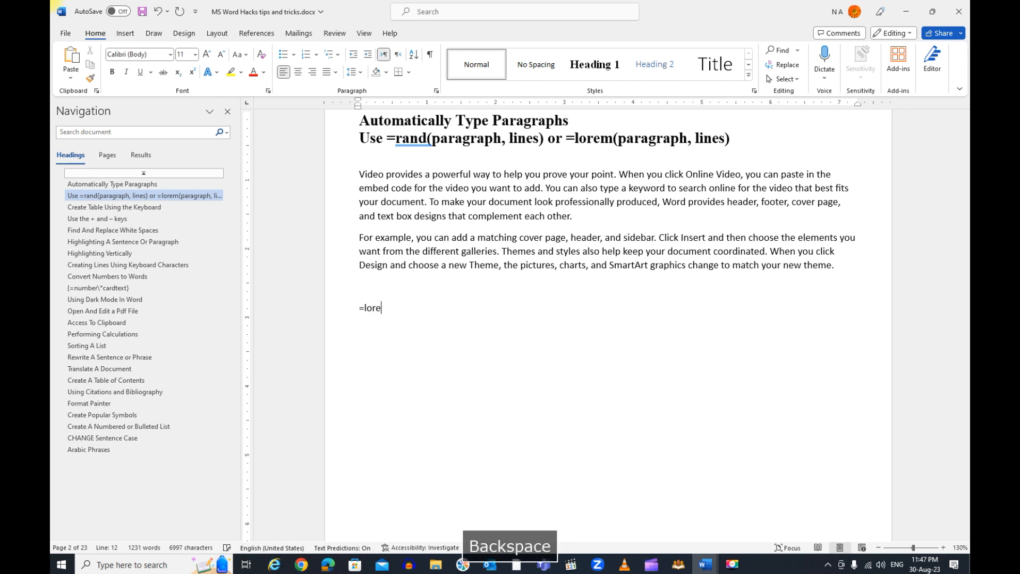
{"action": "type", "text": "m("}
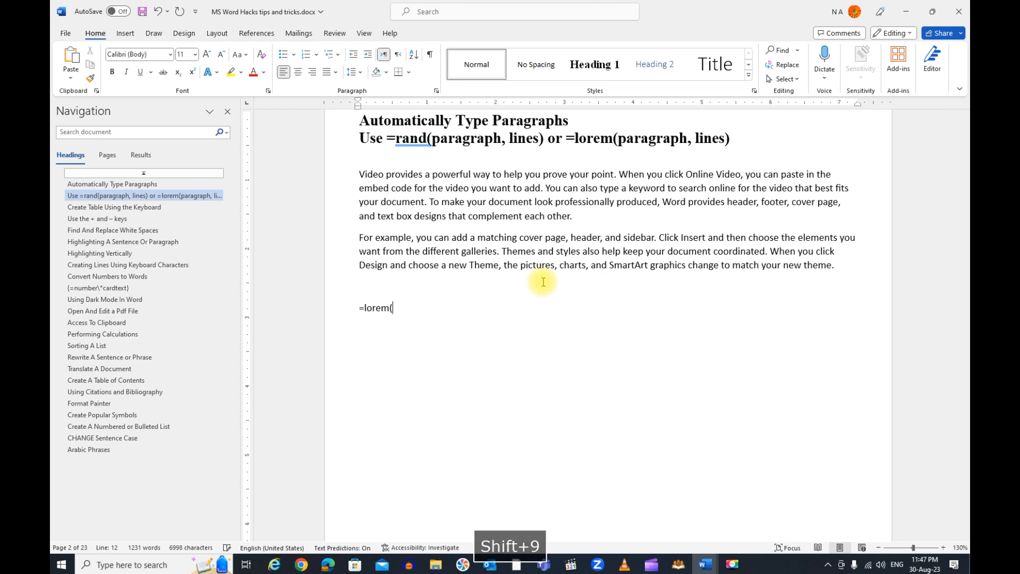
{"action": "type", "text": "3"}
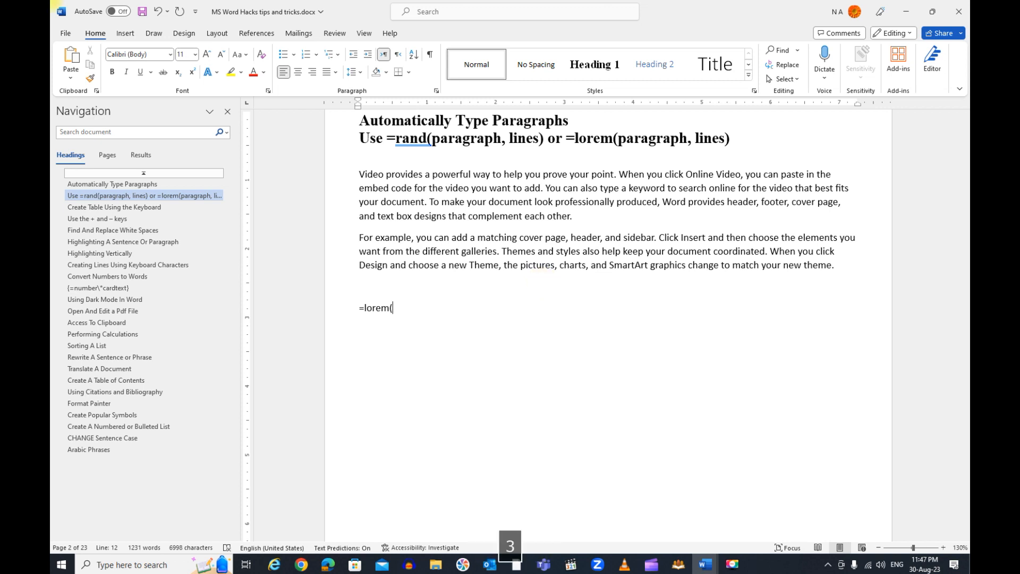
{"action": "type", "text": ",4)"}
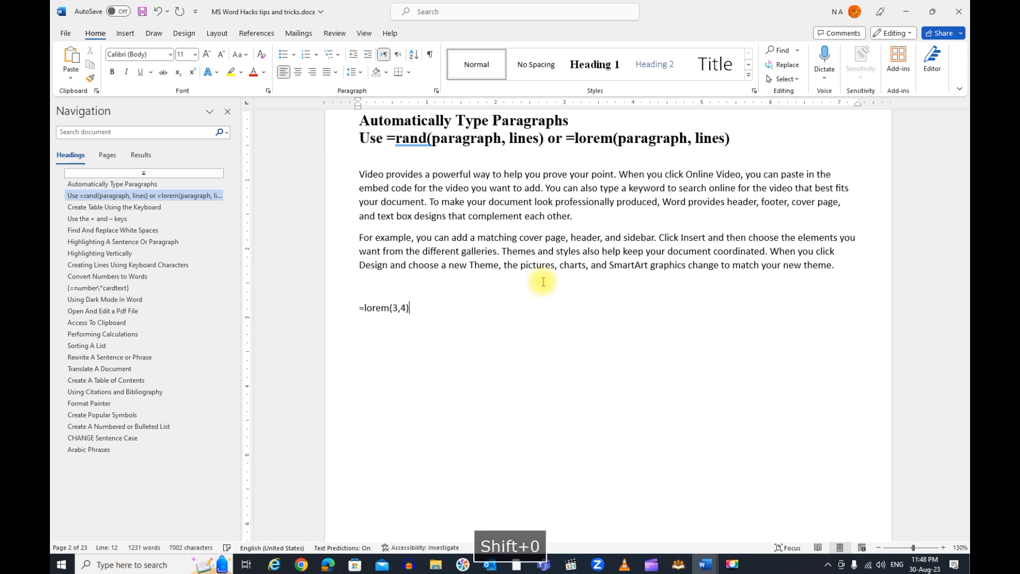
{"action": "key", "text": "Return"}
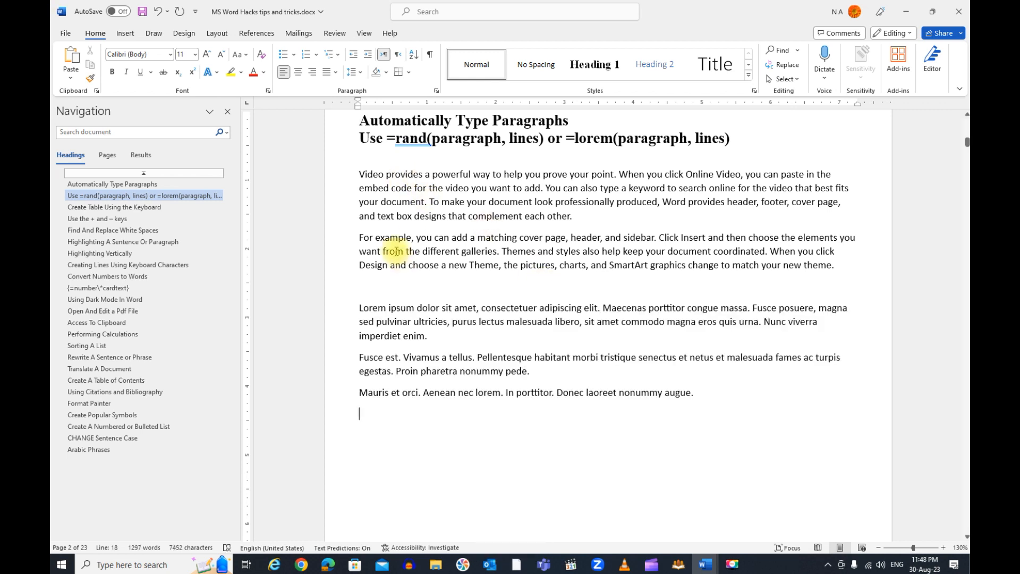
Create a one-row, three-column table under the "Create Table Using the Keyboard" section from a line of plus signs and hyphens, with a narrower first column
{"action": "left_click", "coordinate": [92, 207]}
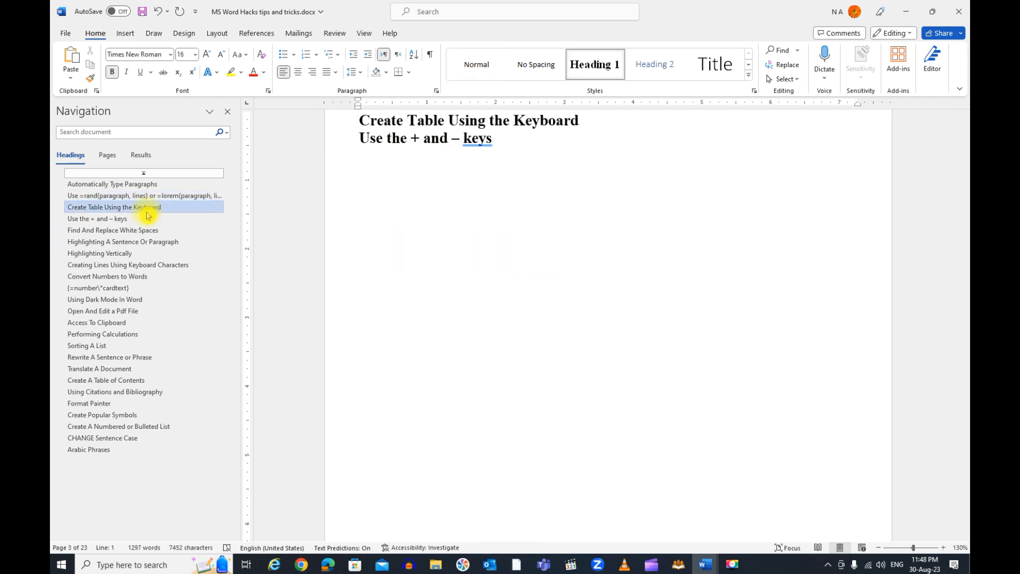
{"action": "left_click", "coordinate": [370, 175]}
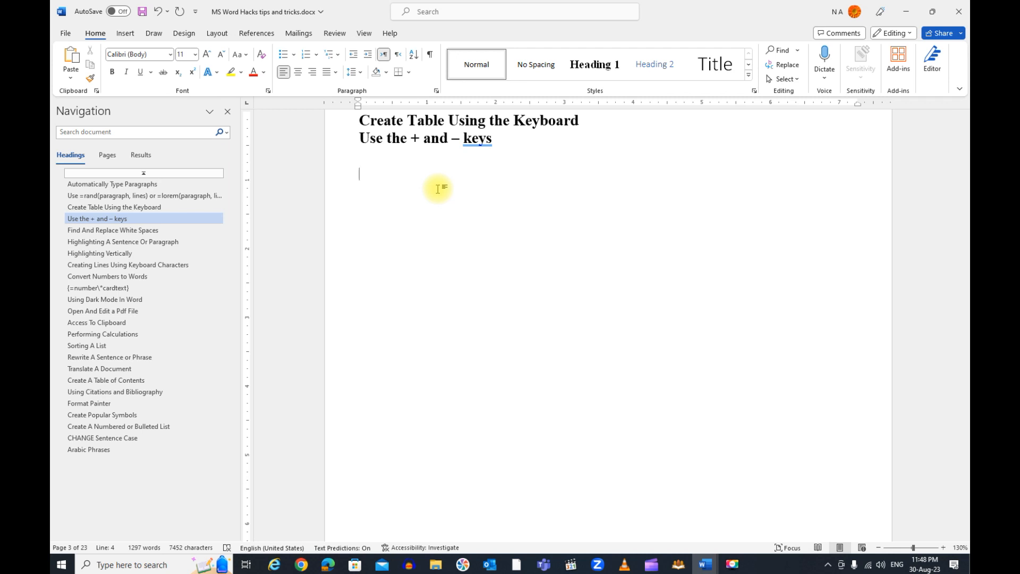
{"action": "type", "text": "+-----------"}
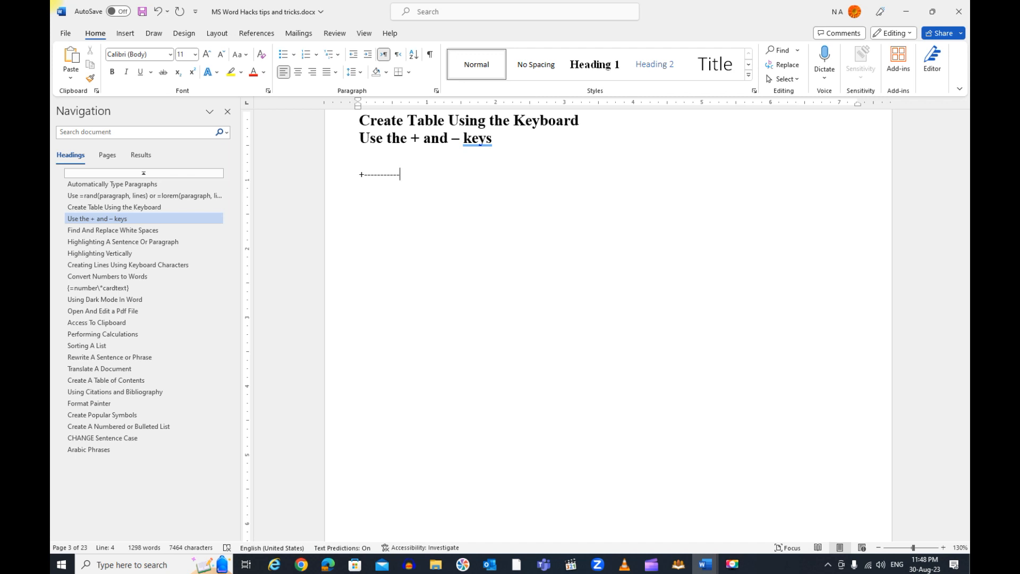
{"action": "type", "text": "+"}
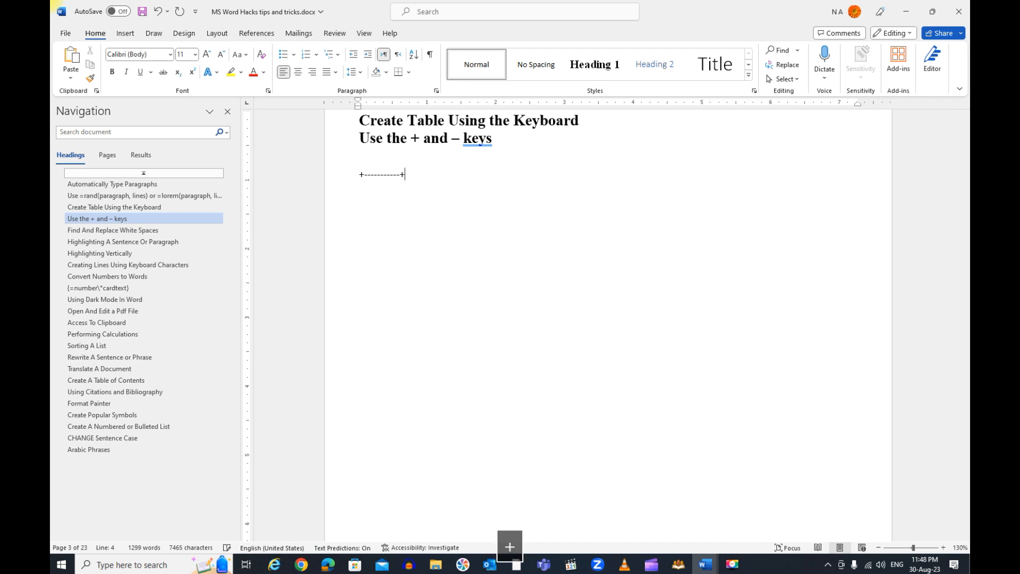
{"action": "type", "text": "--"}
{"action": "type", "text": "---------------------------+------------------------------+"}
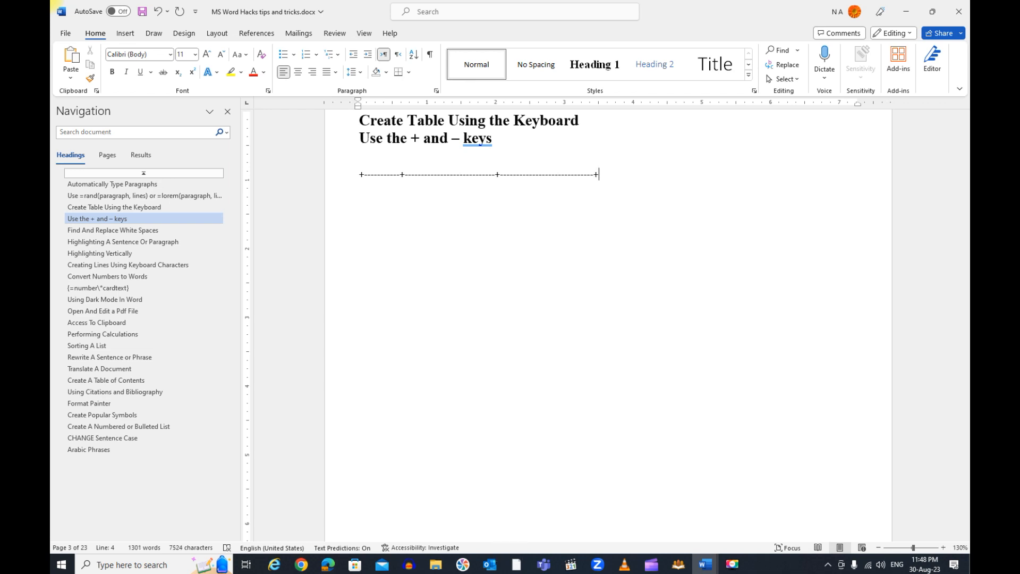
{"action": "key", "text": "Return"}
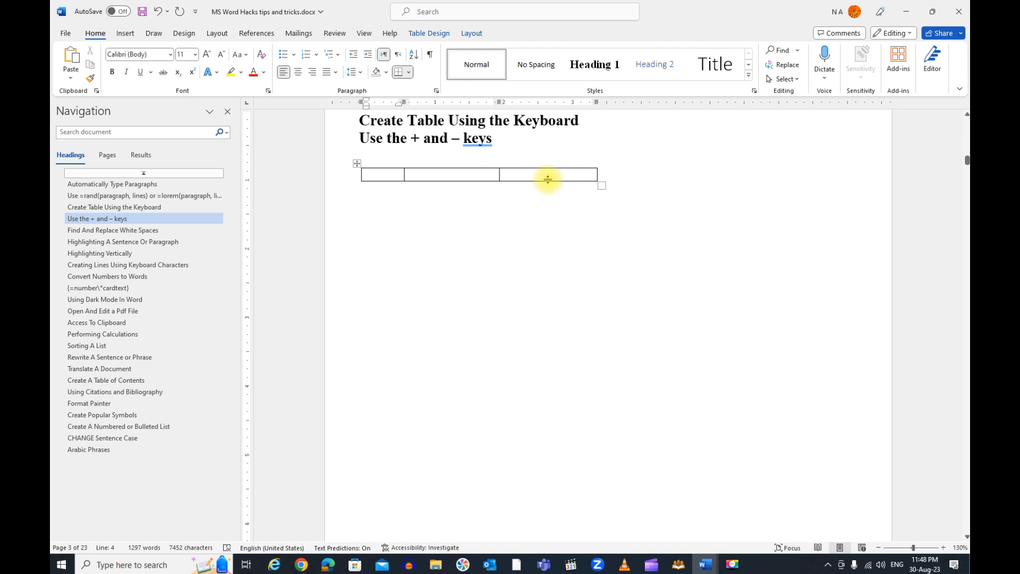
Extend the three-column table to six rows by moving through its cells past the last one
{"action": "key", "text": "Tab"}
{"action": "key", "text": "Tab"}
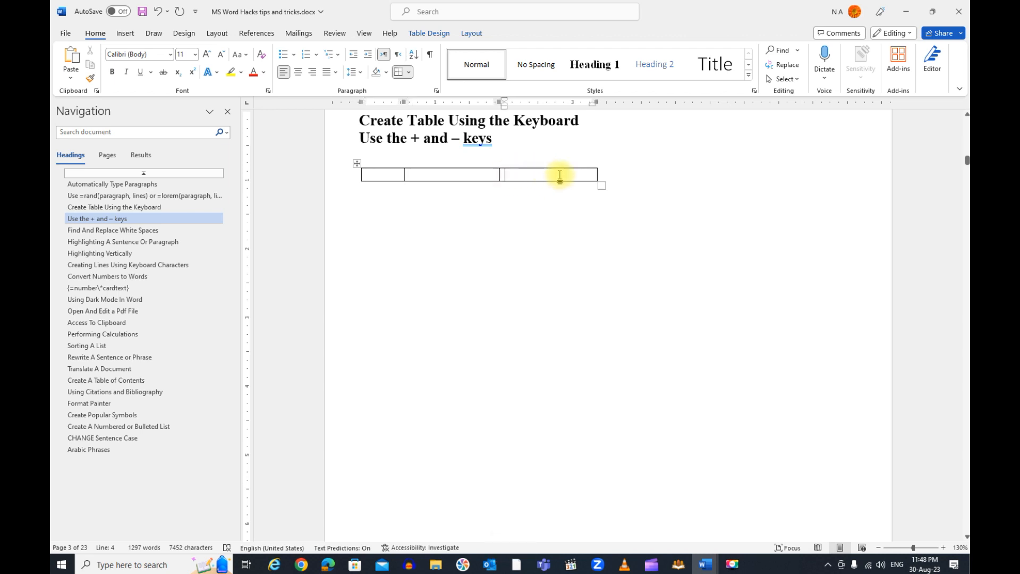
{"action": "key", "text": "Tab"}
{"action": "key", "text": "Tab"}
{"action": "key", "text": "Tab"}
{"action": "key", "text": "Tab"}
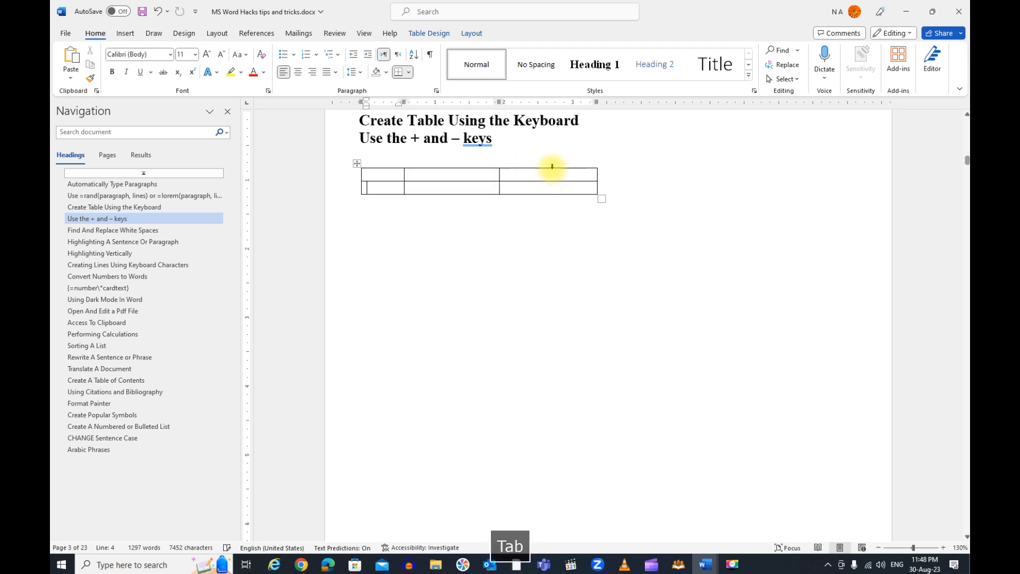
{"action": "key", "text": "Tab"}
{"action": "key", "text": "Tab"}
{"action": "key", "text": "Tab"}
{"action": "key", "text": "Tab"}
{"action": "key", "text": "Tab"}
{"action": "key", "text": "Tab"}
{"action": "key", "text": "Tab"}
{"action": "key", "text": "Tab"}
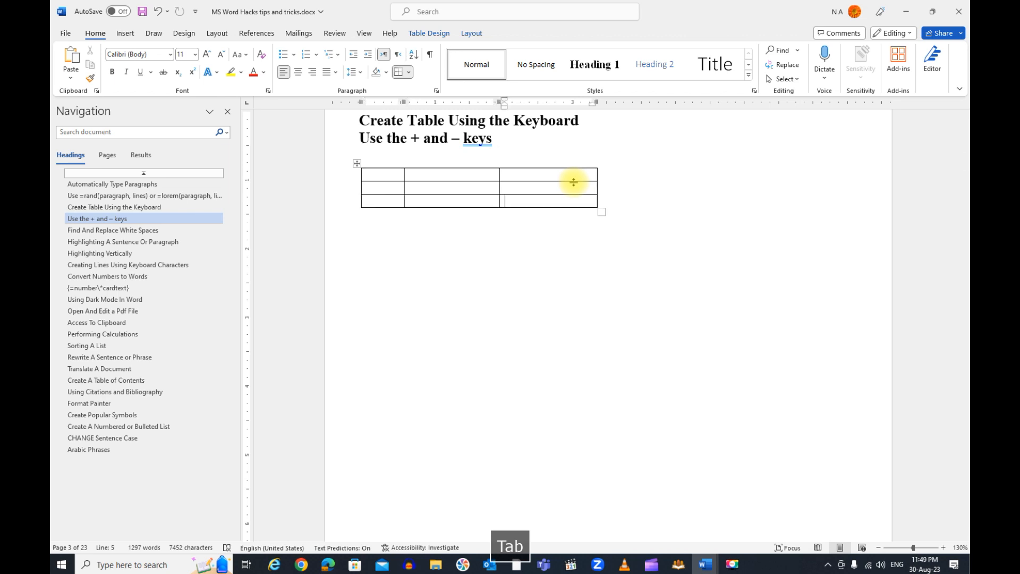
{"action": "key", "text": "Tab"}
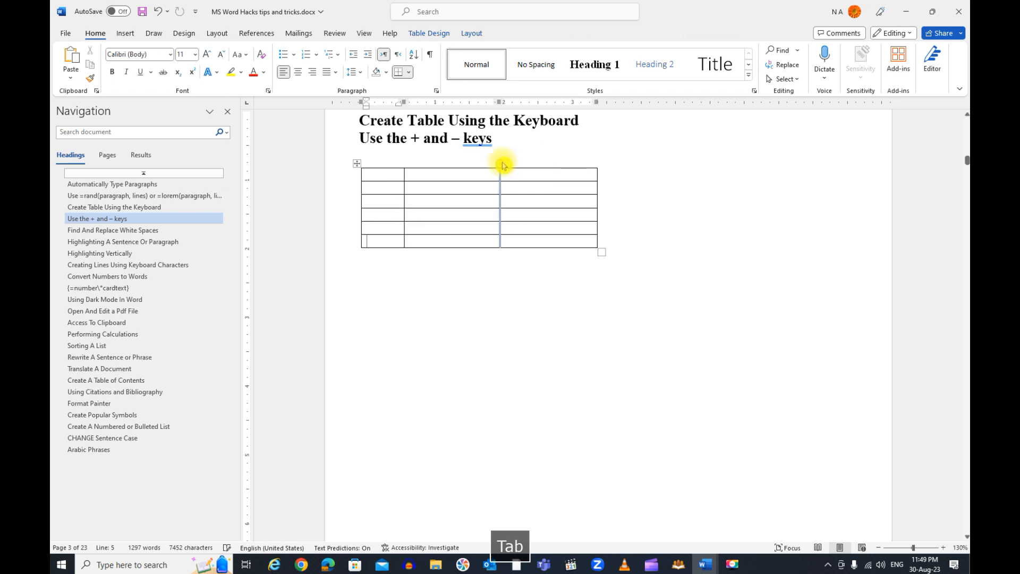
Go to the "Find And Replace White Spaces" section, then switch to the document Find And Replace White Spaces.docx
{"action": "left_click", "coordinate": [151, 230]}
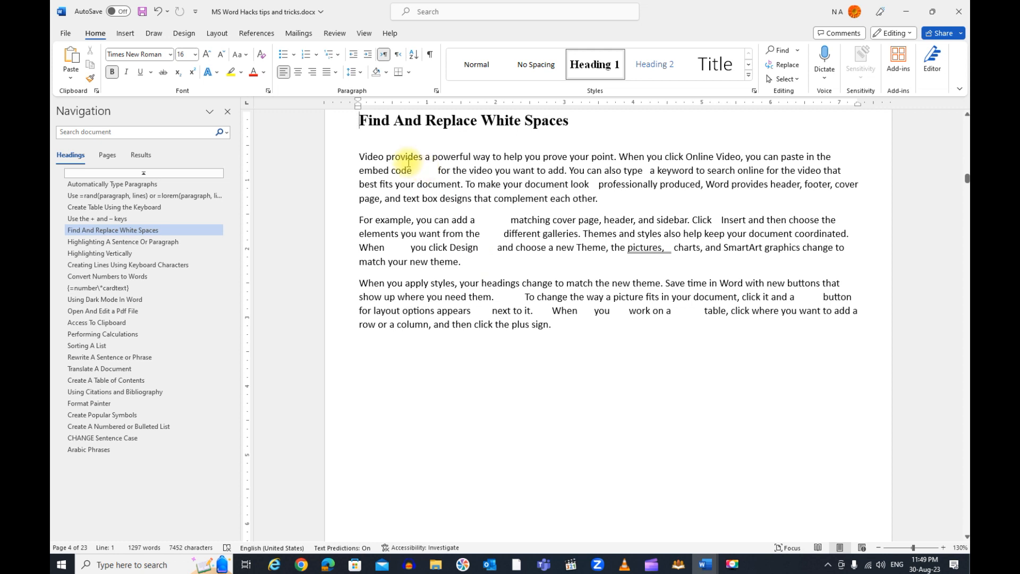
{"action": "left_click", "coordinate": [705, 564]}
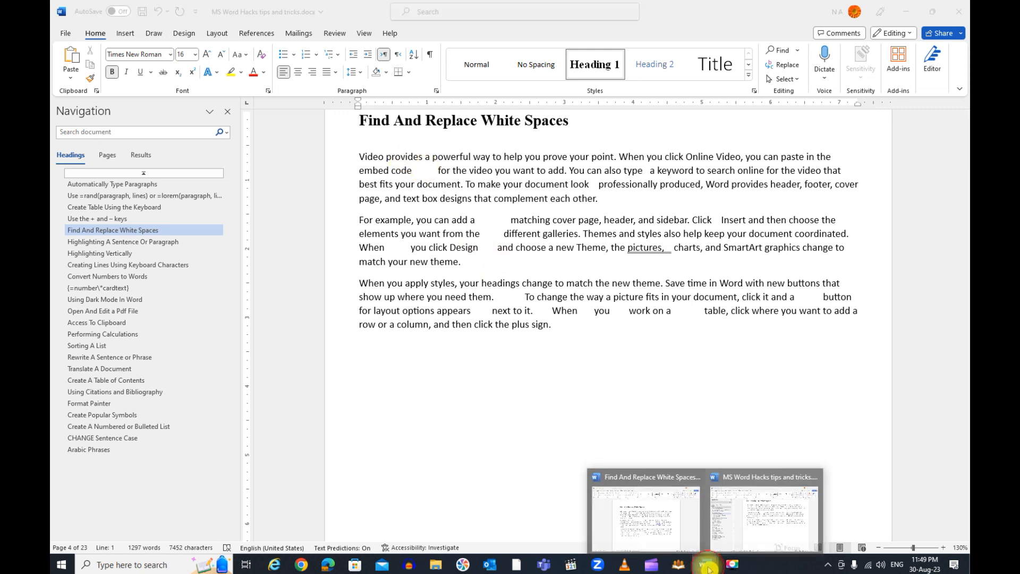
{"action": "left_click", "coordinate": [753, 542]}
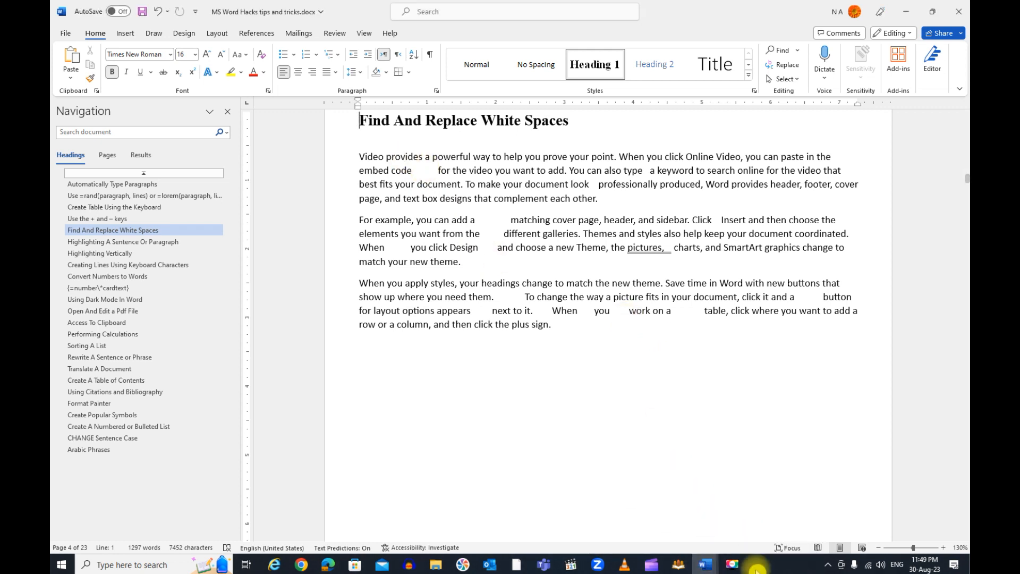
{"action": "left_click", "coordinate": [706, 564]}
{"action": "left_click", "coordinate": [627, 510]}
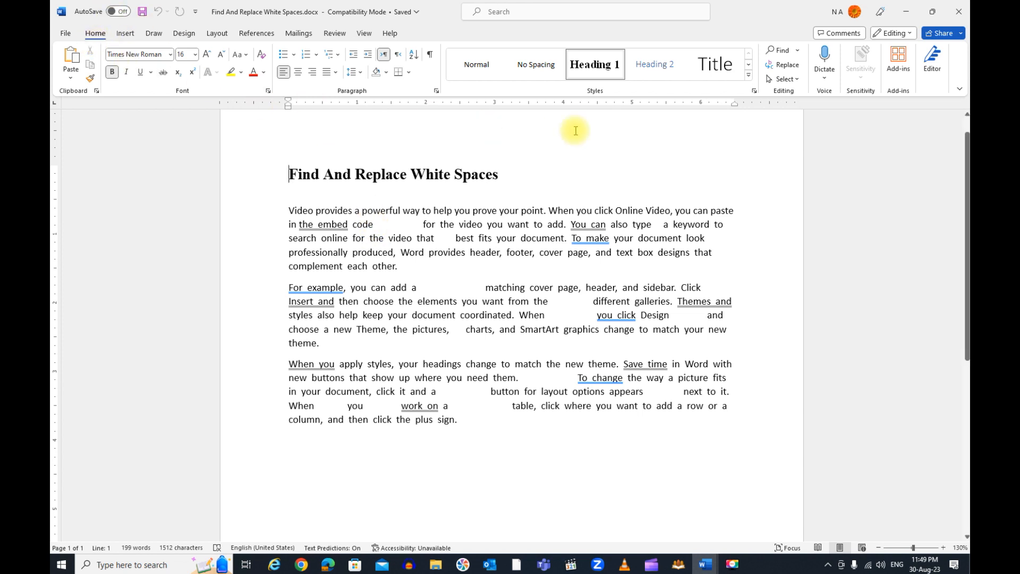
Replace every white-space run (^w) in the document with a single space, then close Find and Replace
{"action": "left_click", "coordinate": [787, 69]}
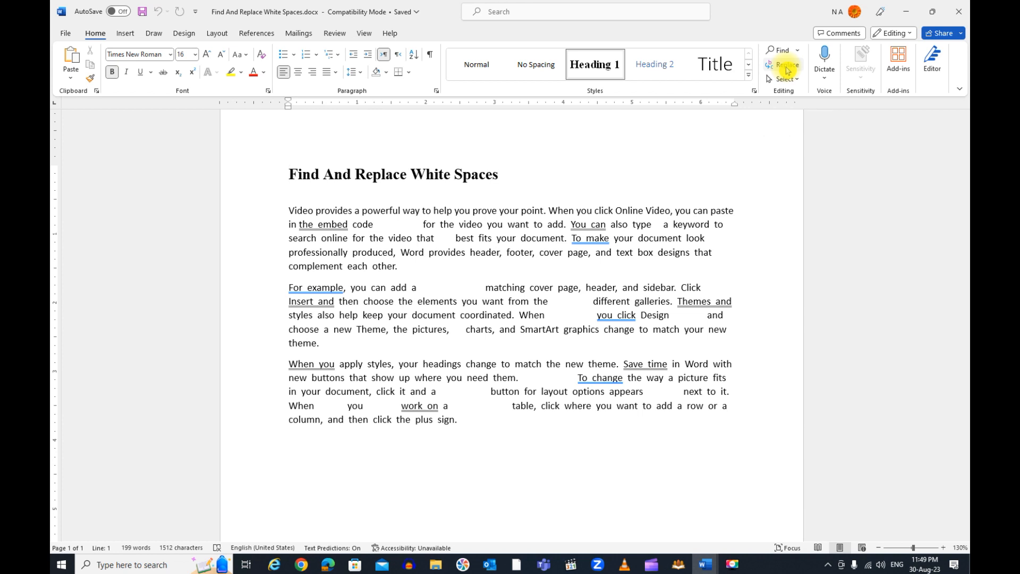
{"action": "key", "text": "ctrl+h"}
{"action": "left_click_drag", "start_coordinate": [523, 272], "coordinate": [598, 118]}
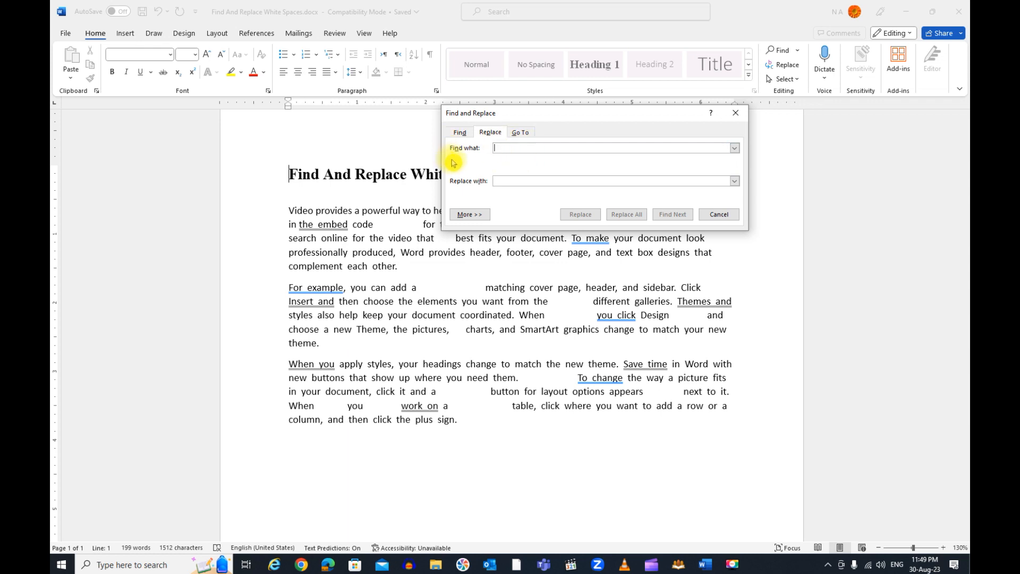
{"action": "type", "text": "^"}
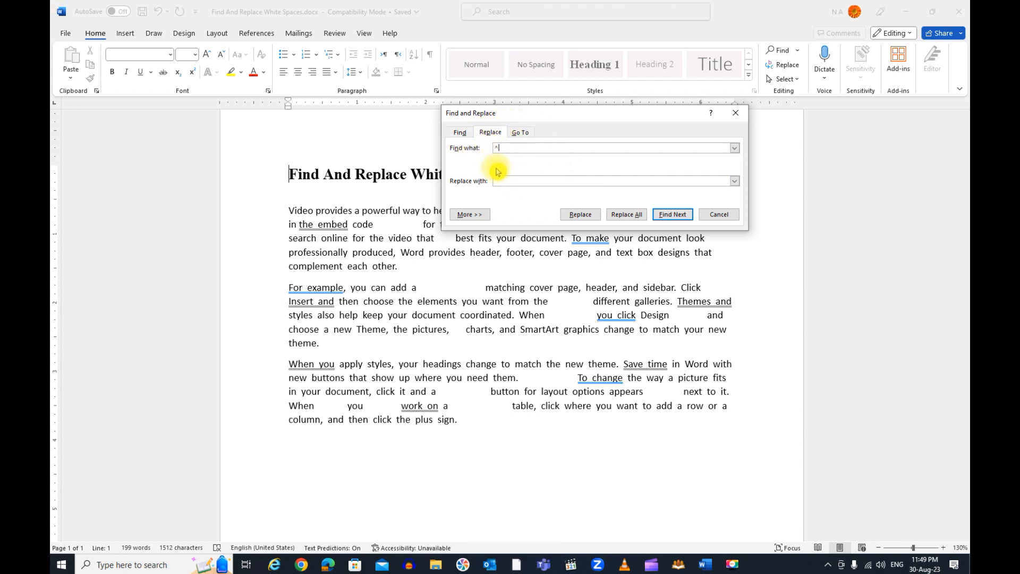
{"action": "type", "text": "w"}
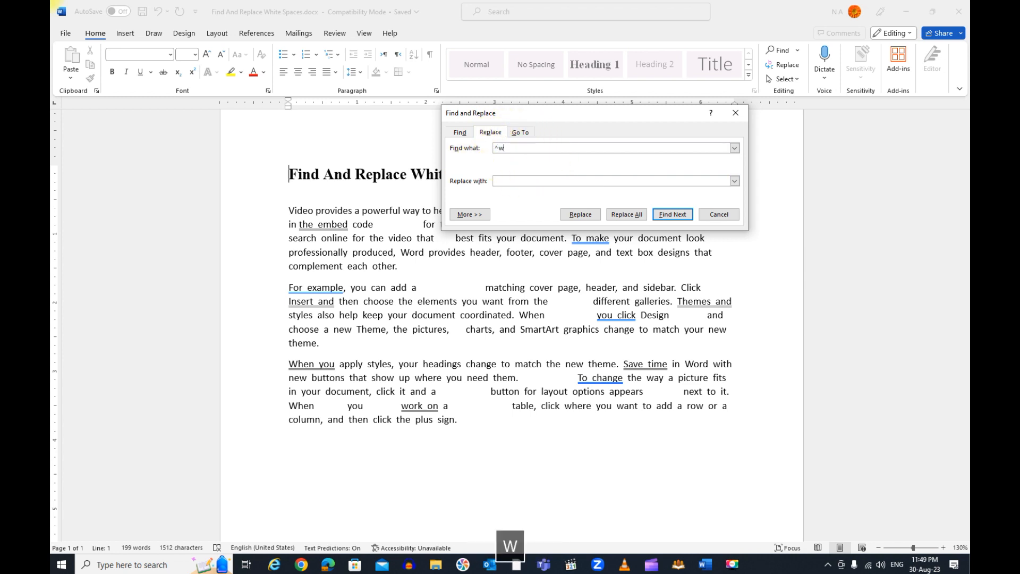
{"action": "left_click", "coordinate": [502, 180]}
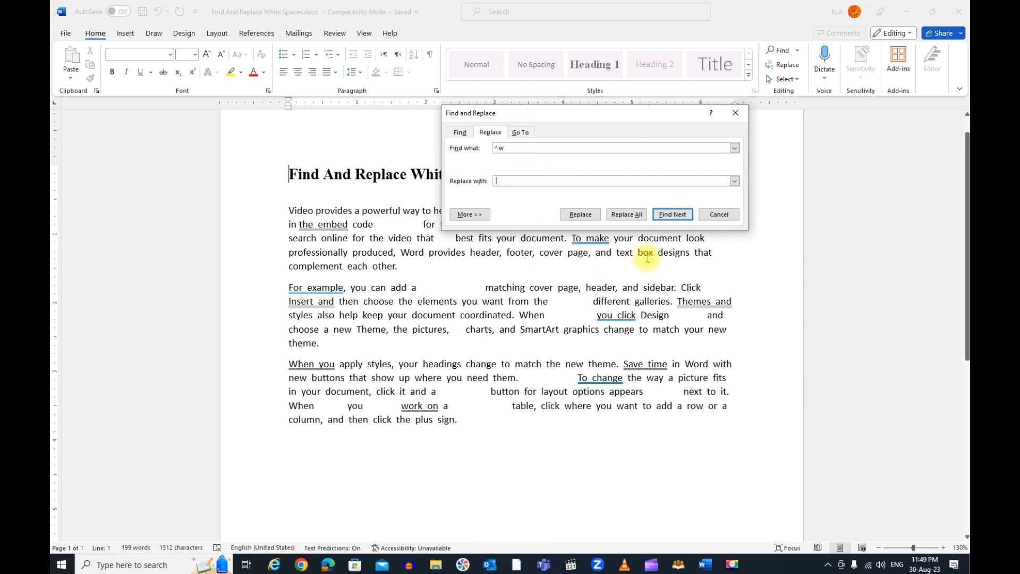
{"action": "left_click", "coordinate": [629, 215]}
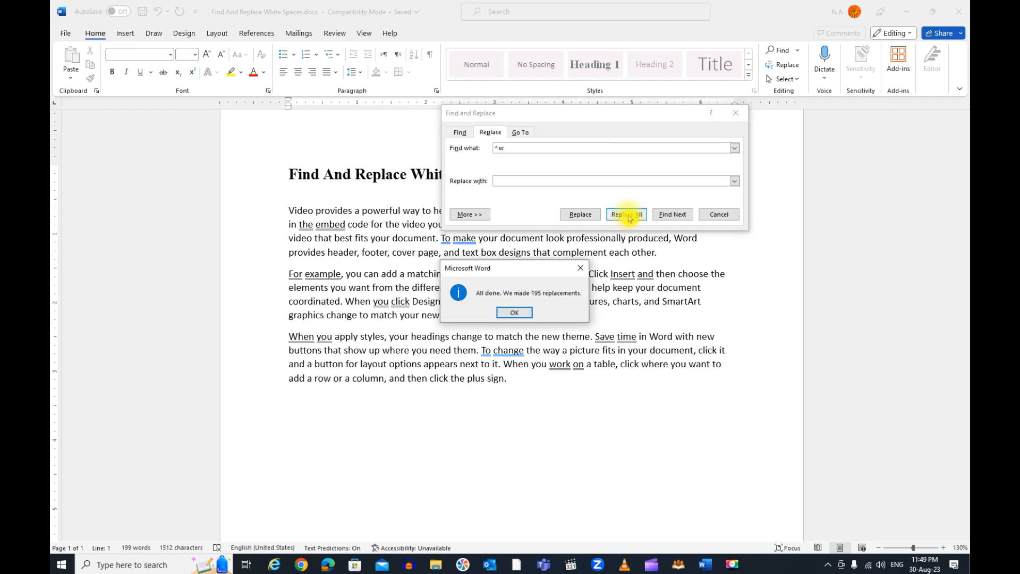
{"action": "left_click", "coordinate": [520, 312]}
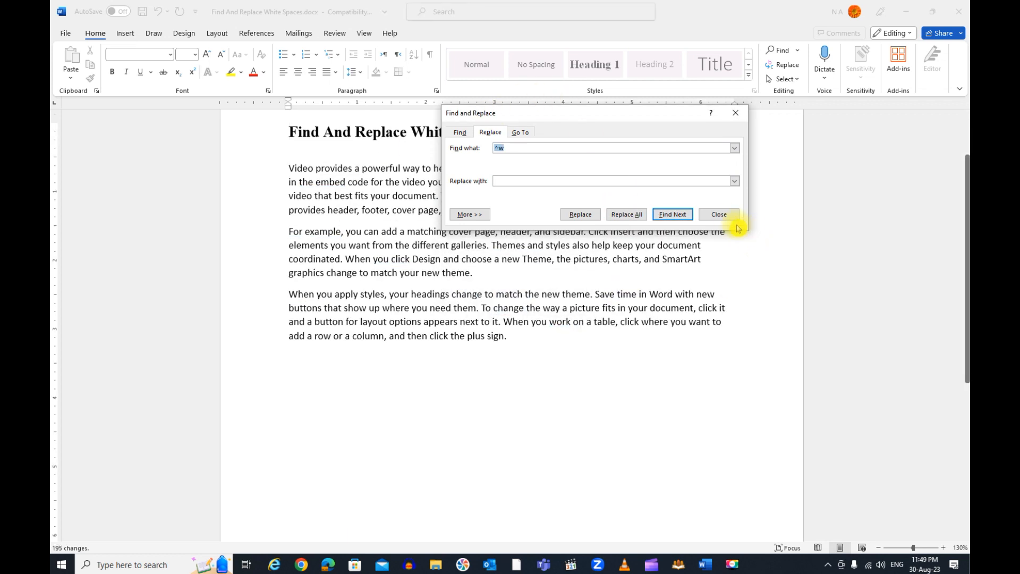
{"action": "left_click", "coordinate": [721, 216]}
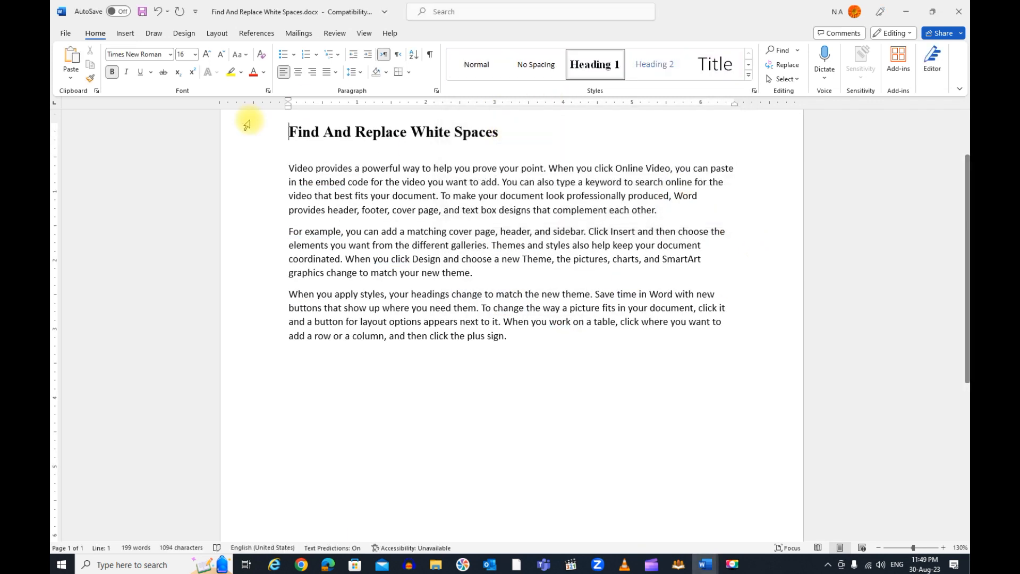
Undo the white-space replacement and reopen Find and Replace with an empty search term
{"action": "left_click", "coordinate": [157, 13]}
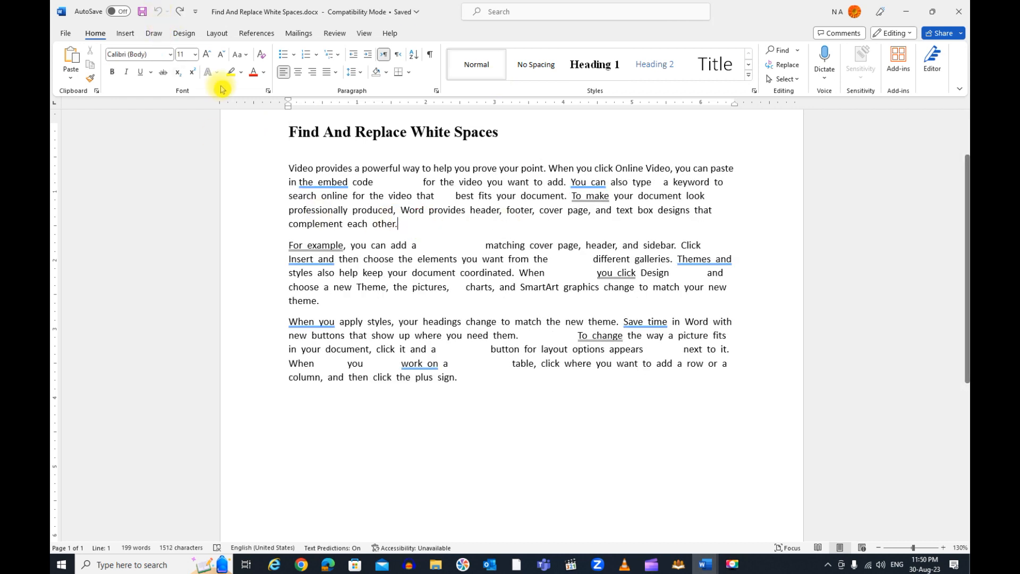
{"action": "left_click", "coordinate": [426, 229]}
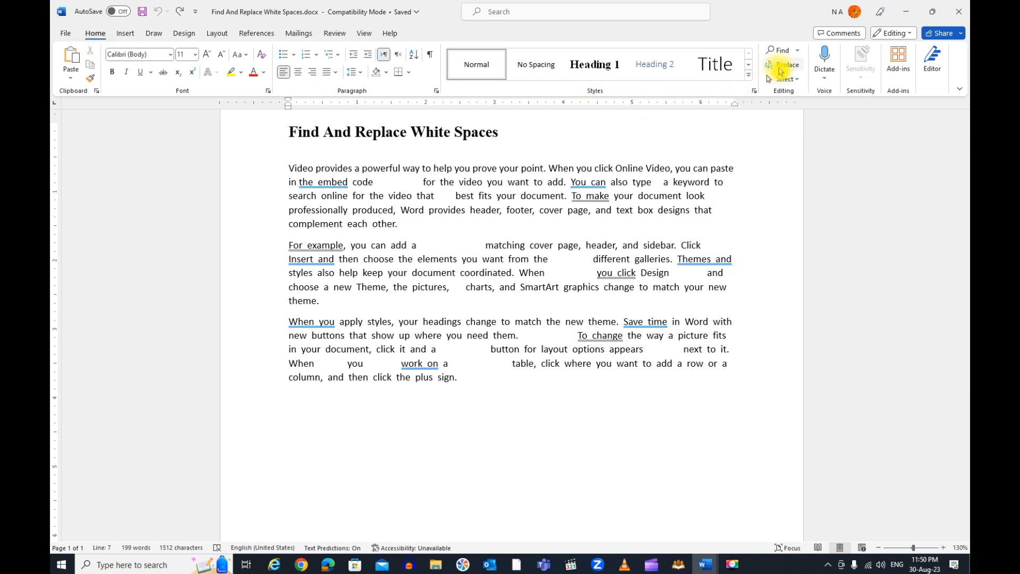
{"action": "left_click", "coordinate": [780, 70]}
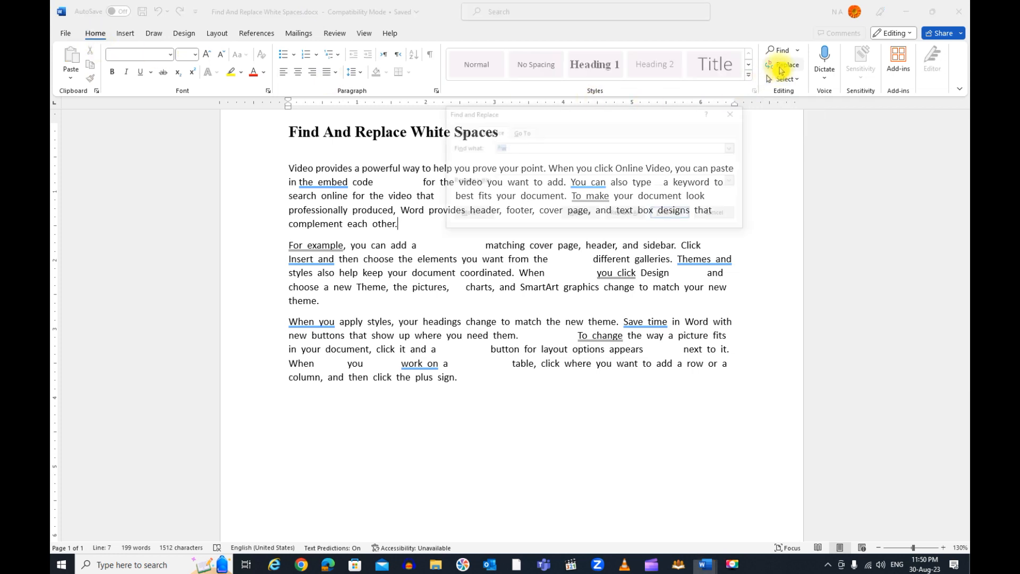
{"action": "left_click_drag", "start_coordinate": [579, 118], "coordinate": [576, 236]}
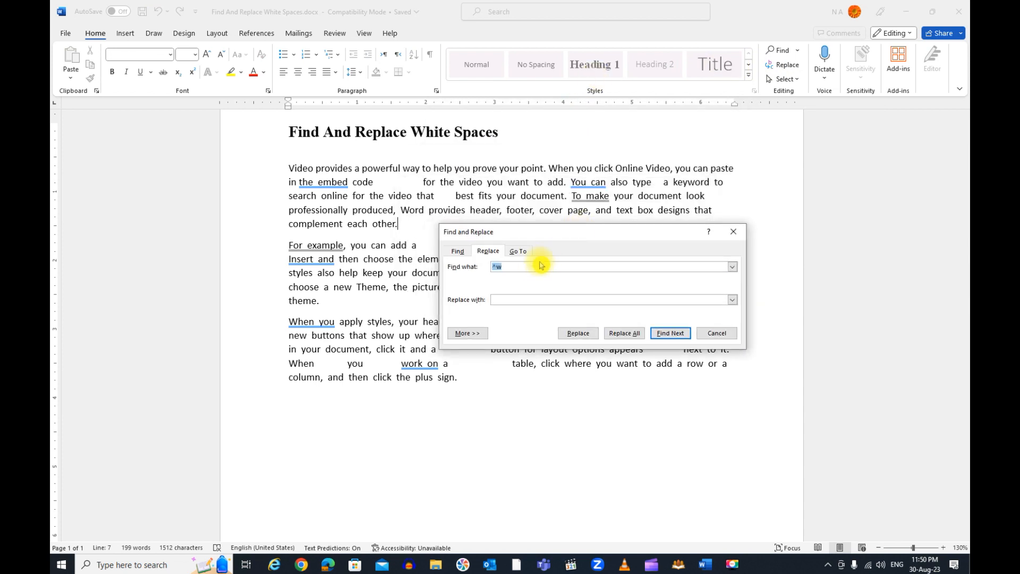
{"action": "left_click", "coordinate": [528, 267]}
{"action": "key", "text": "BackSpace"}
{"action": "key", "text": "BackSpace"}
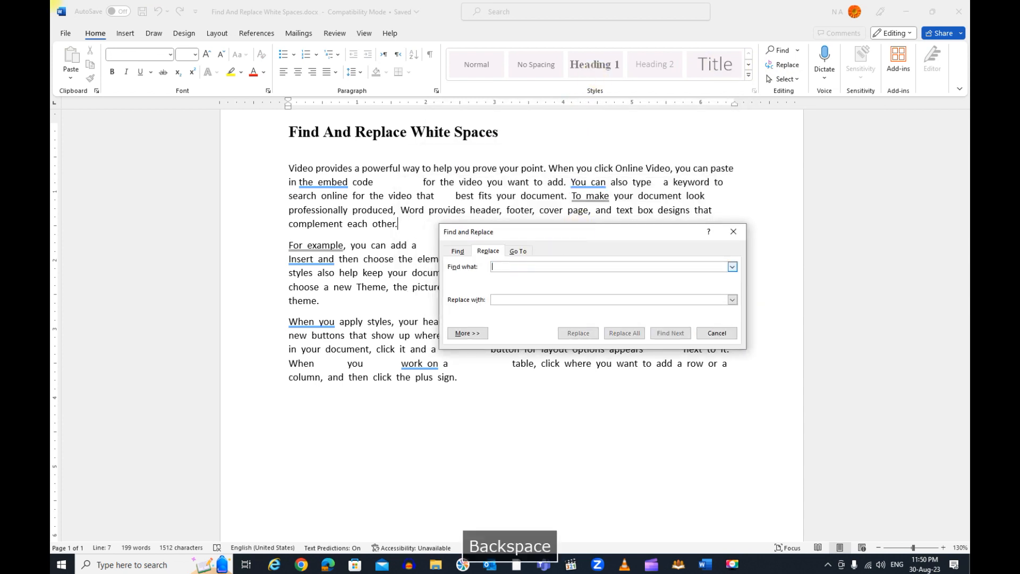
Insert the White Space special character (^w) as the search term from the expanded search options
{"action": "left_click", "coordinate": [465, 333]}
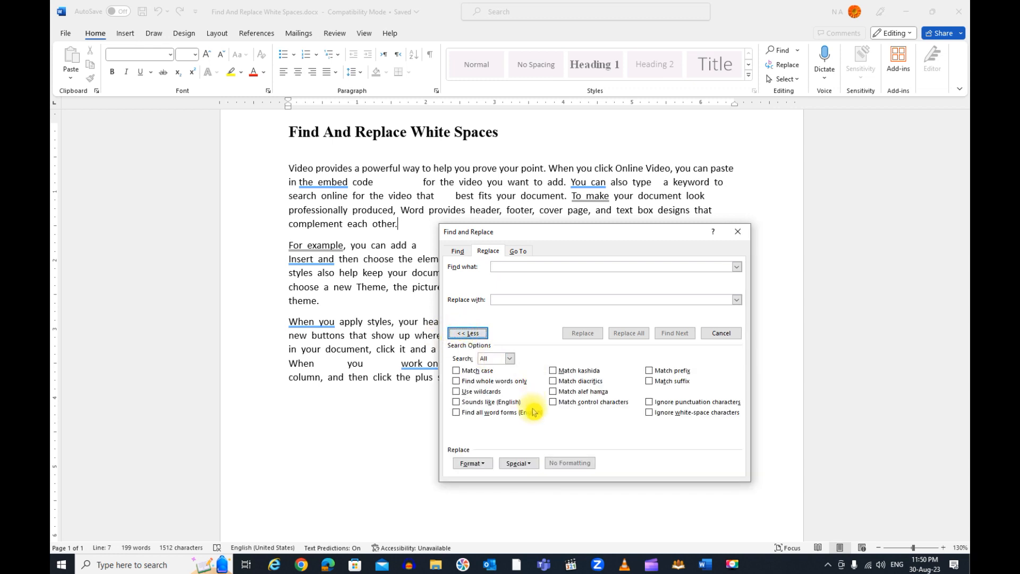
{"action": "left_click", "coordinate": [535, 466]}
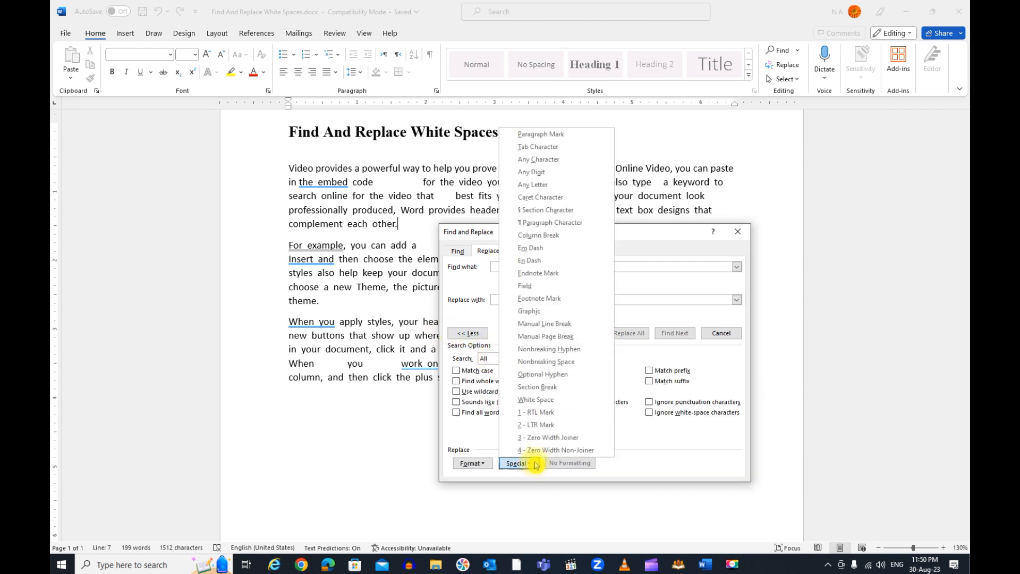
{"action": "left_click", "coordinate": [564, 402]}
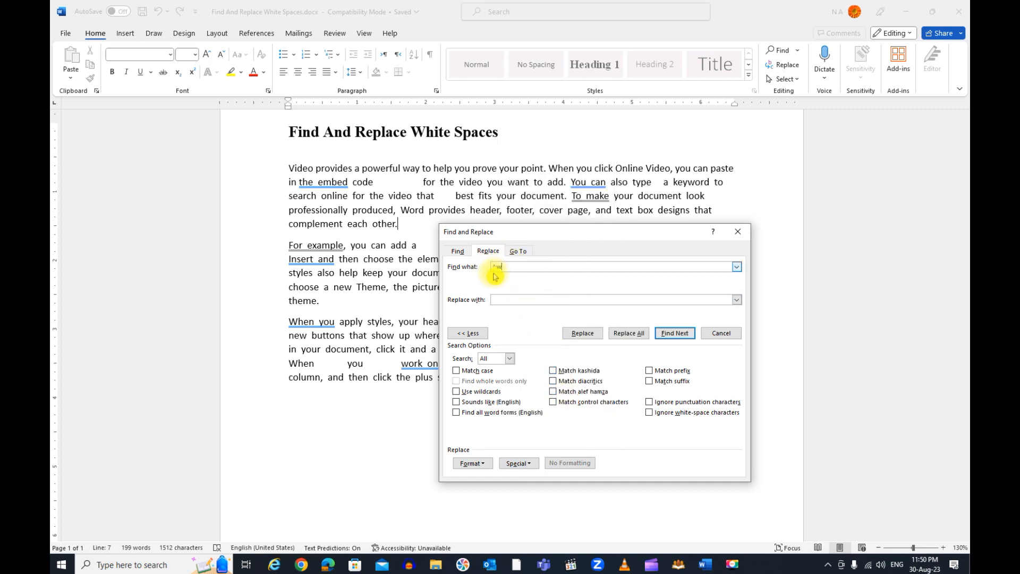
Replace every white-space match in the document with a single space, and close Find and Replace
{"action": "left_click", "coordinate": [507, 301]}
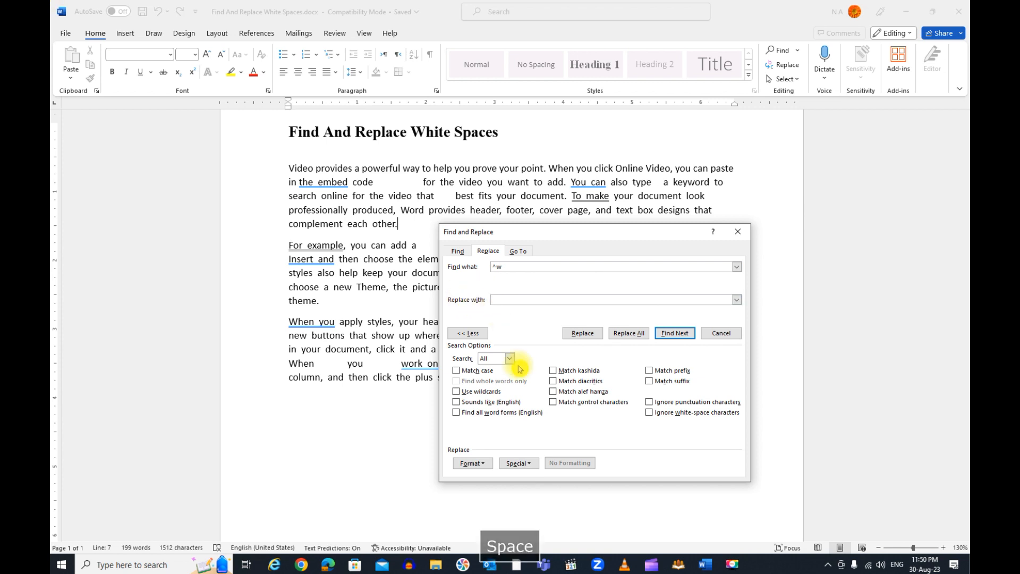
{"action": "left_click", "coordinate": [639, 334]}
{"action": "left_click", "coordinate": [514, 312]}
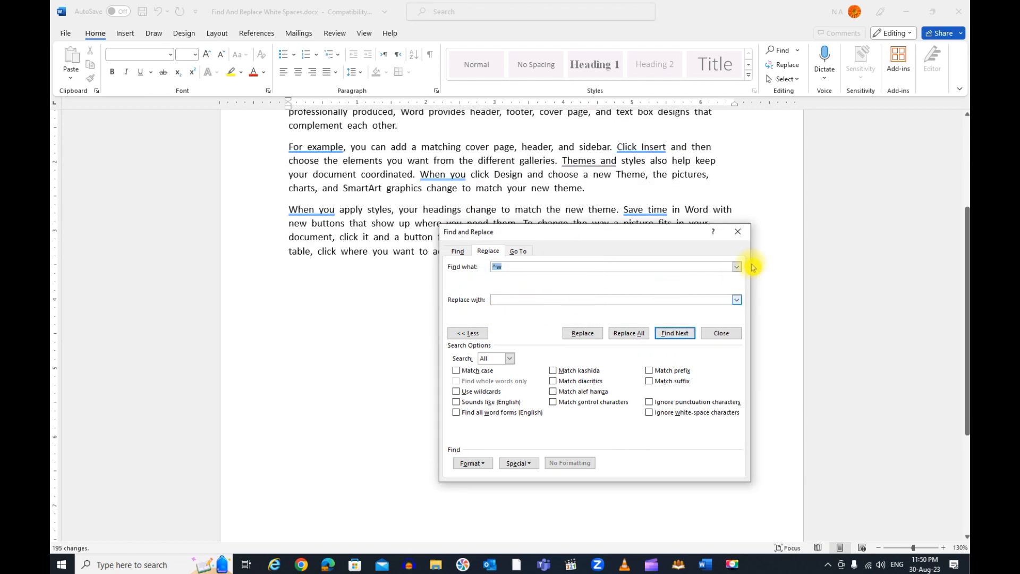
{"action": "left_click", "coordinate": [738, 231]}
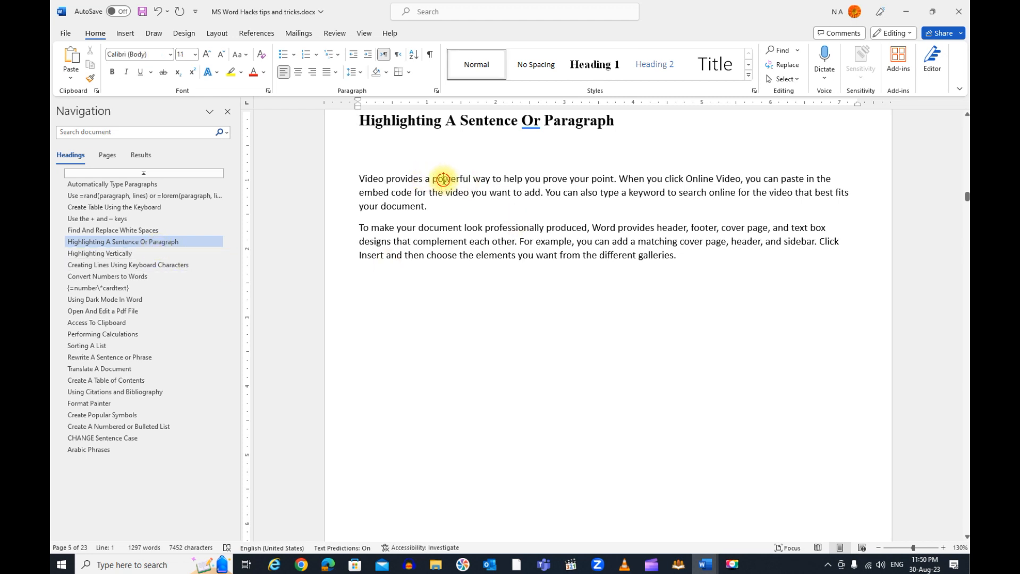
Under "Highlighting A Sentence Or Paragraph", select in turn the first paragraph, the word "powerful", and the sentence starting "When you click Online Video"
{"action": "triple_click", "coordinate": [444, 180]}
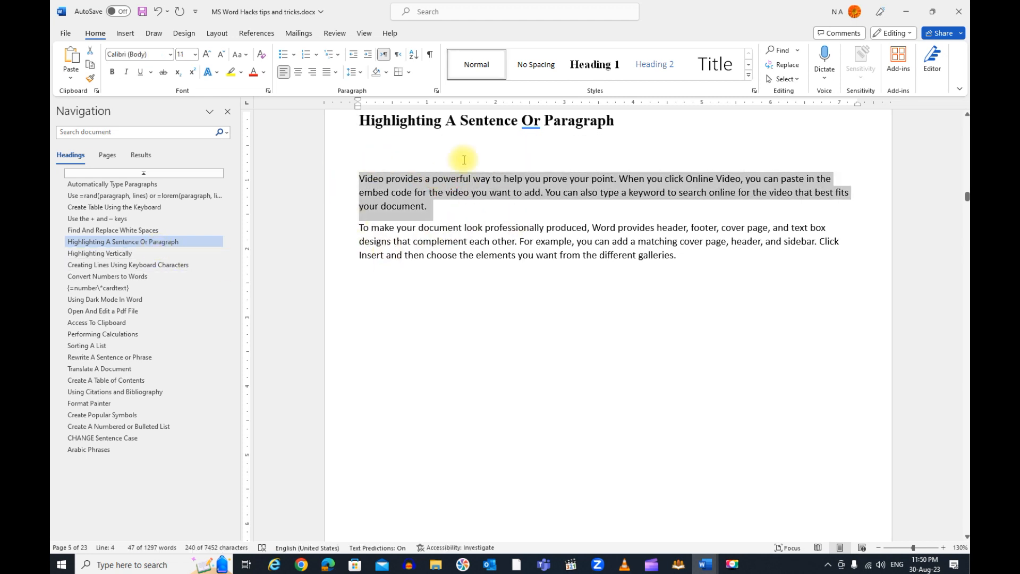
{"action": "left_click", "coordinate": [459, 181]}
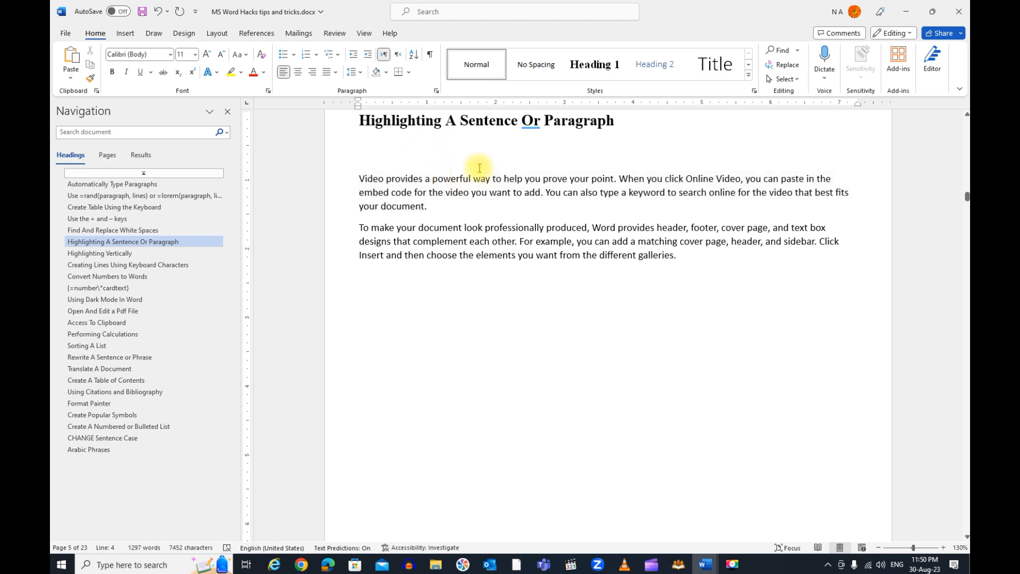
{"action": "double_click", "coordinate": [448, 180]}
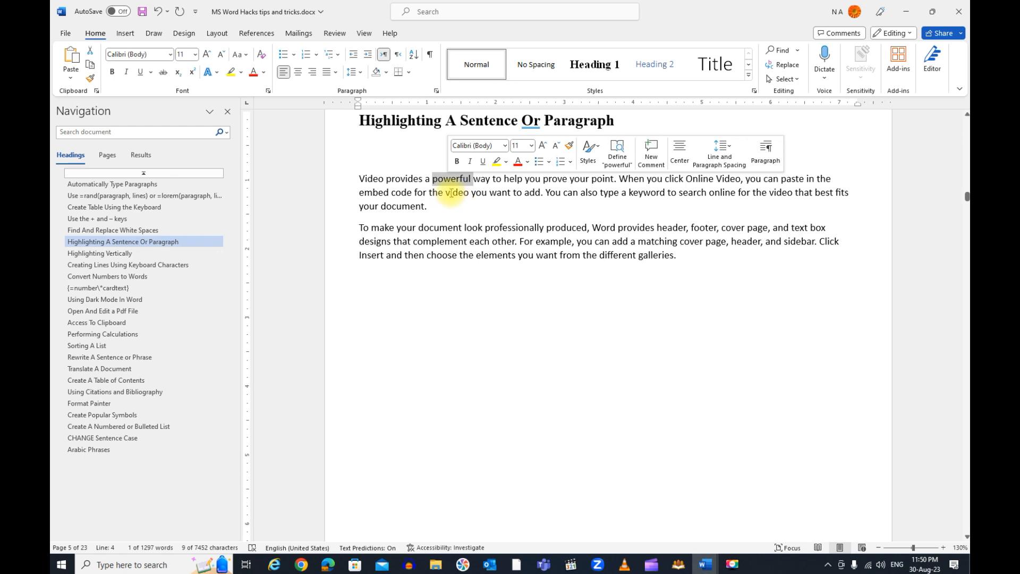
{"action": "left_click", "coordinate": [455, 192]}
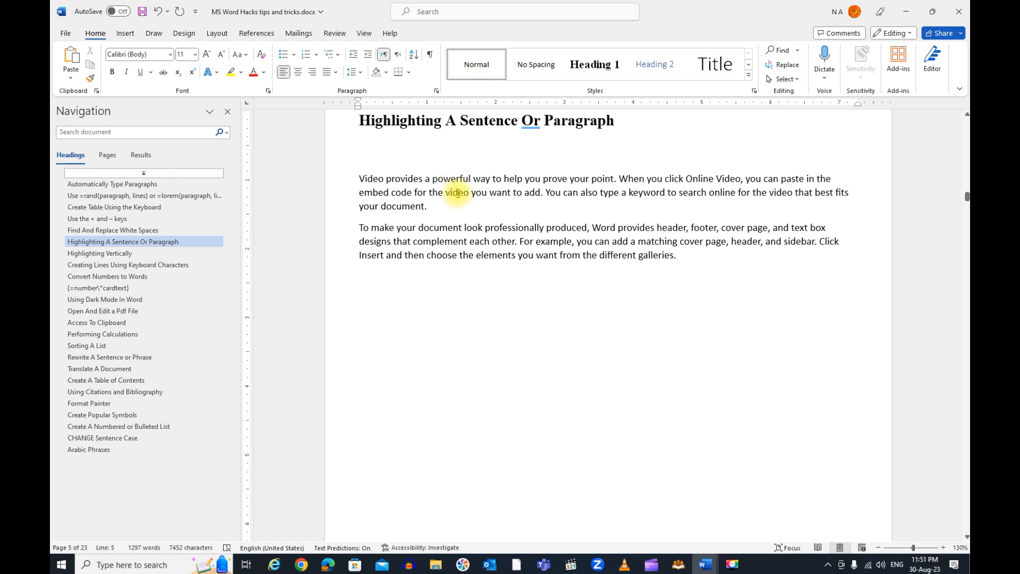
{"action": "left_click", "coordinate": [458, 192], "text": "ctrl"}
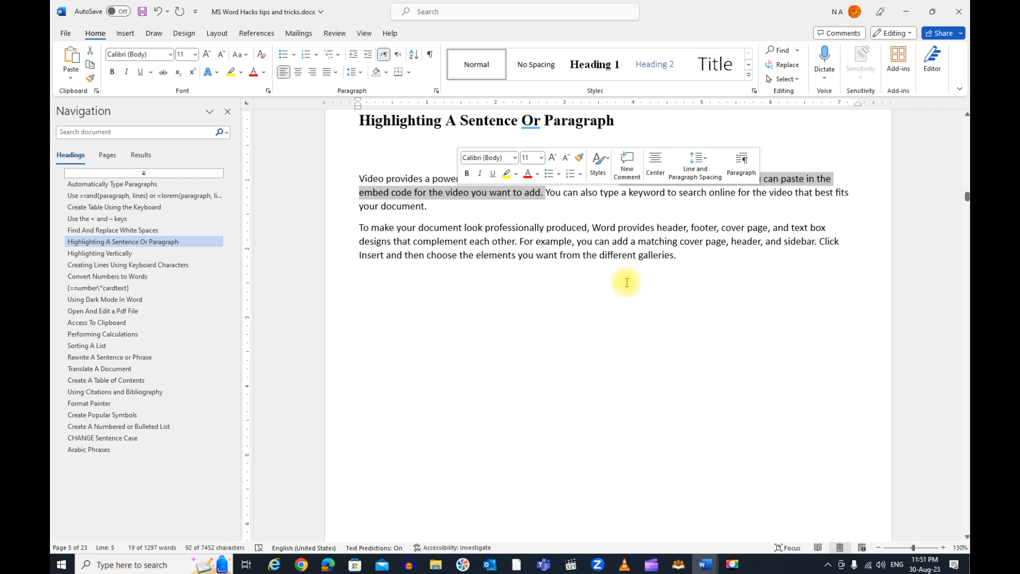
Go to the "Highlighting Vertically" section and select all rows of the country and capital list, clearing the selection at the end
{"action": "left_click", "coordinate": [140, 255]}
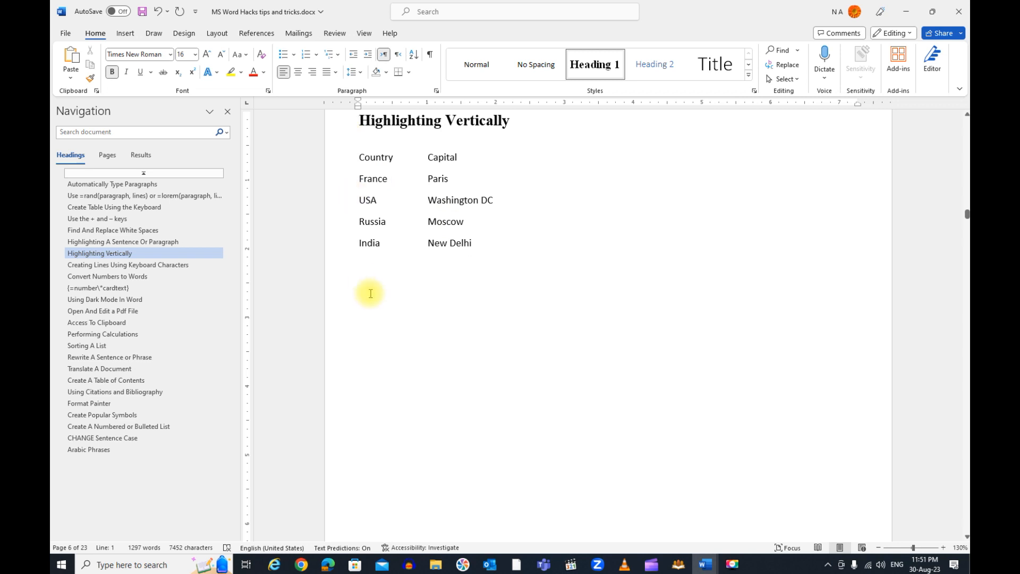
{"action": "left_click_drag", "start_coordinate": [360, 158], "coordinate": [508, 253]}
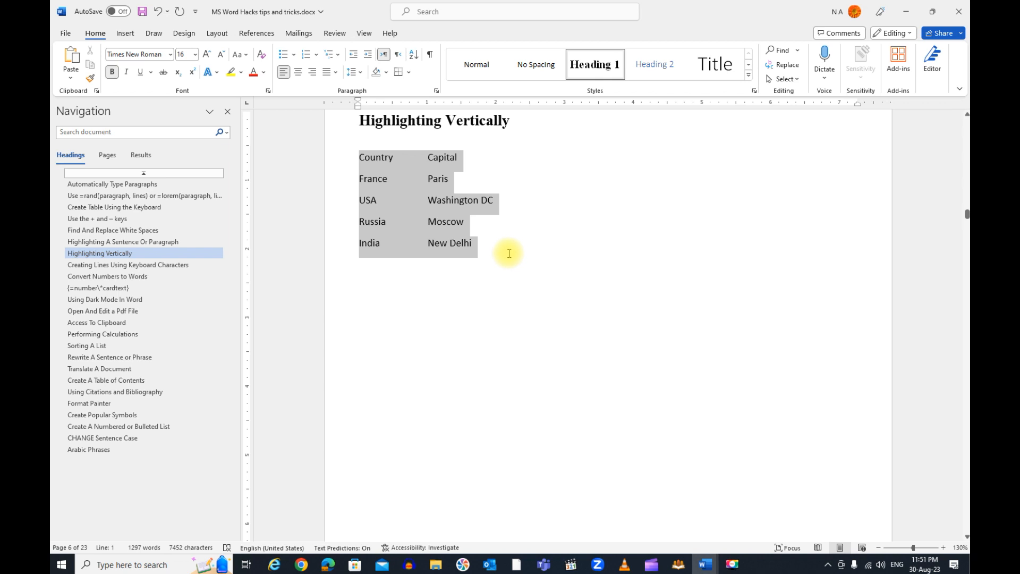
{"action": "left_click", "coordinate": [453, 319]}
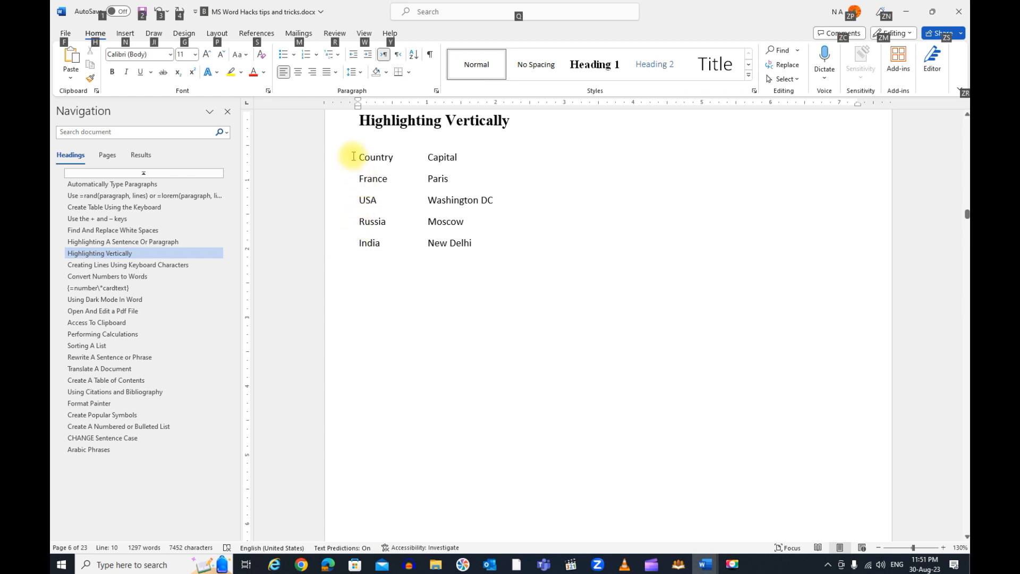
Copy only the Country column using a vertical block selection and paste it below the list
{"action": "left_click_drag", "start_coordinate": [360, 155], "coordinate": [402, 254]}
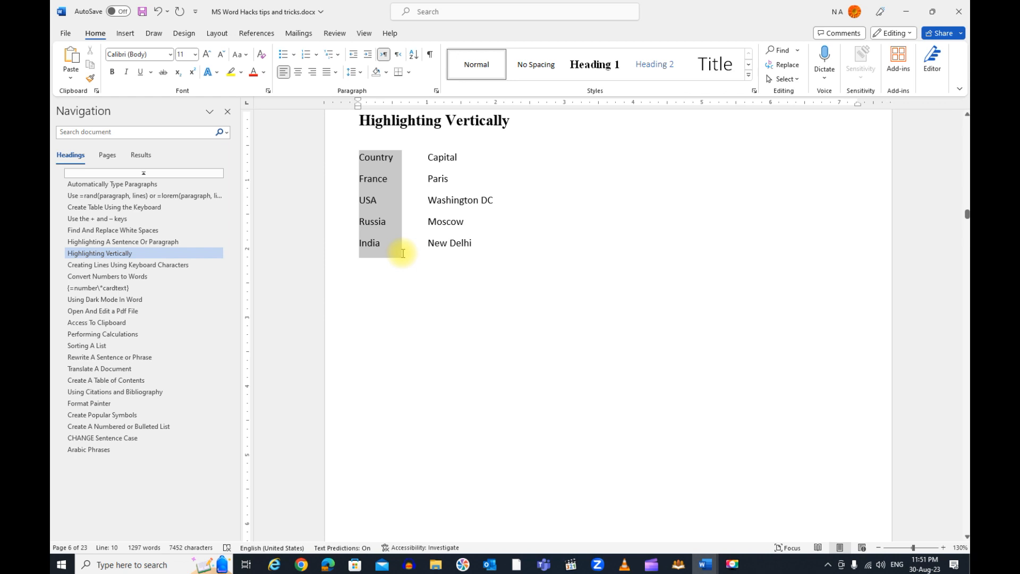
{"action": "left_click_drag", "start_coordinate": [403, 253], "coordinate": [404, 255]}
{"action": "key", "text": "ctrl+c"}
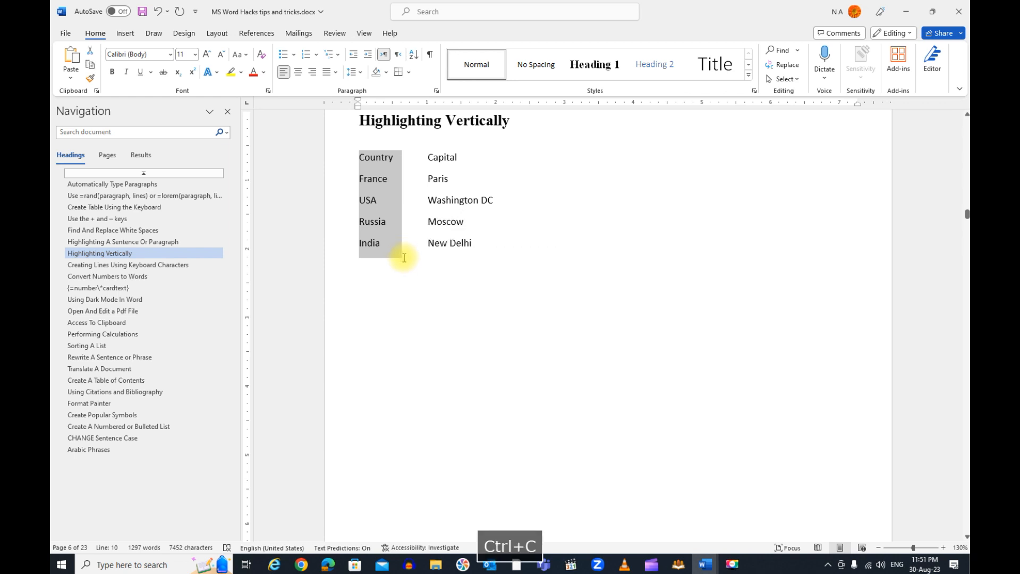
{"action": "left_click", "coordinate": [364, 329]}
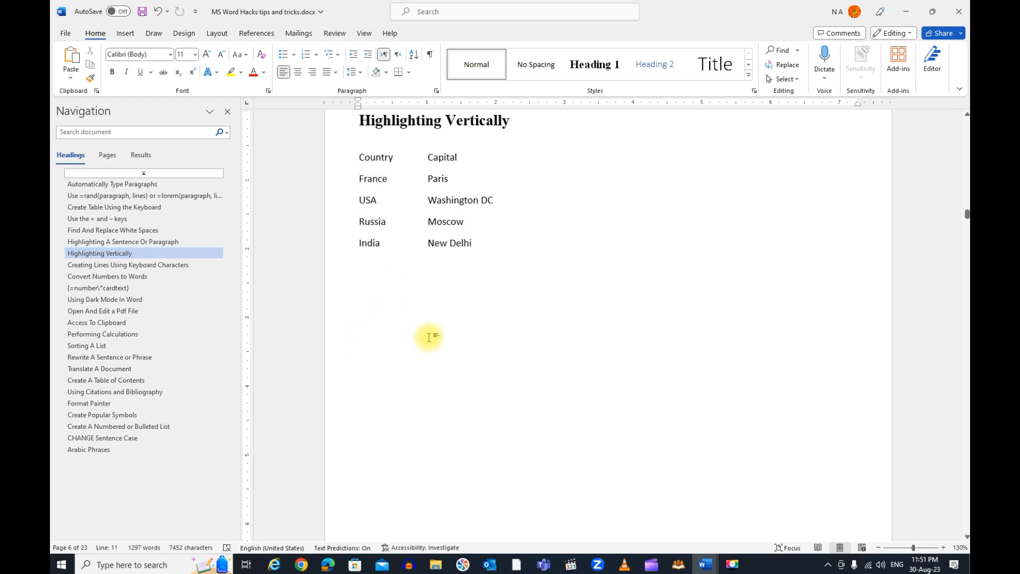
{"action": "key", "text": "ctrl+v"}
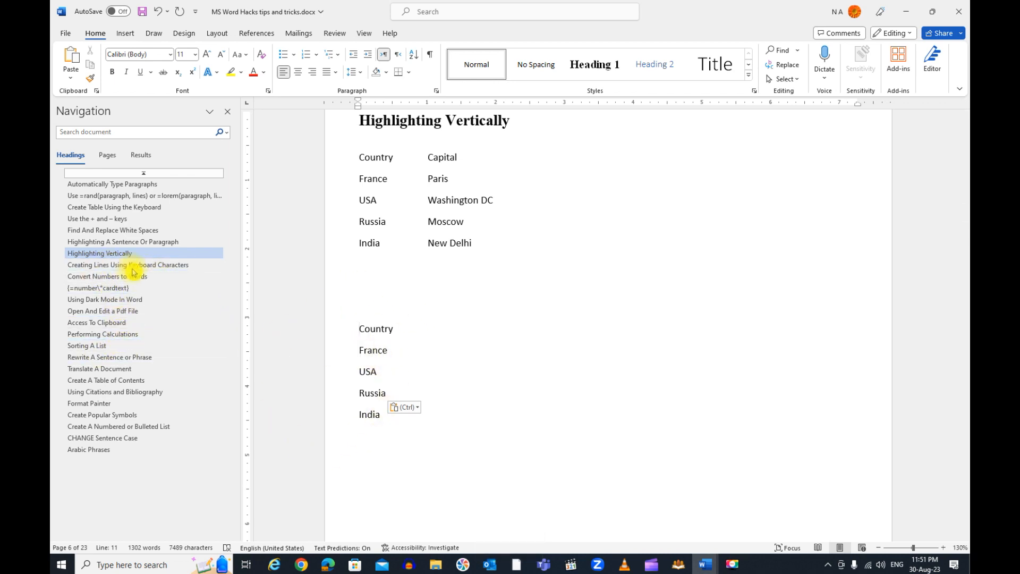
In the "Creating Lines Using Keyboard Characters" section, insert a blank line above each label from "Dotted line" to "Zigzag line"
{"action": "left_click", "coordinate": [178, 268]}
{"action": "left_click", "coordinate": [360, 179]}
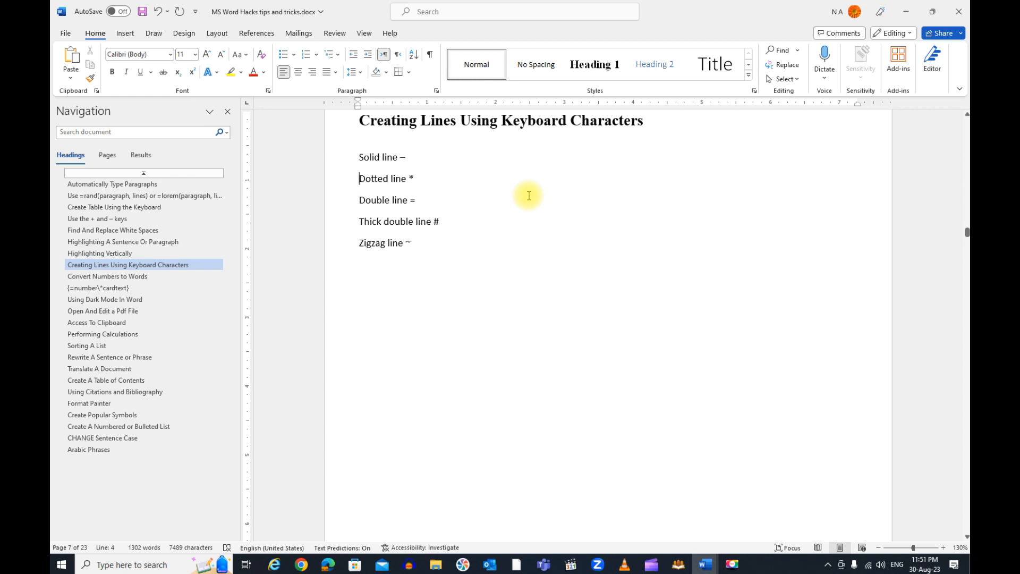
{"action": "key", "text": "Return"}
{"action": "key", "text": "Down"}
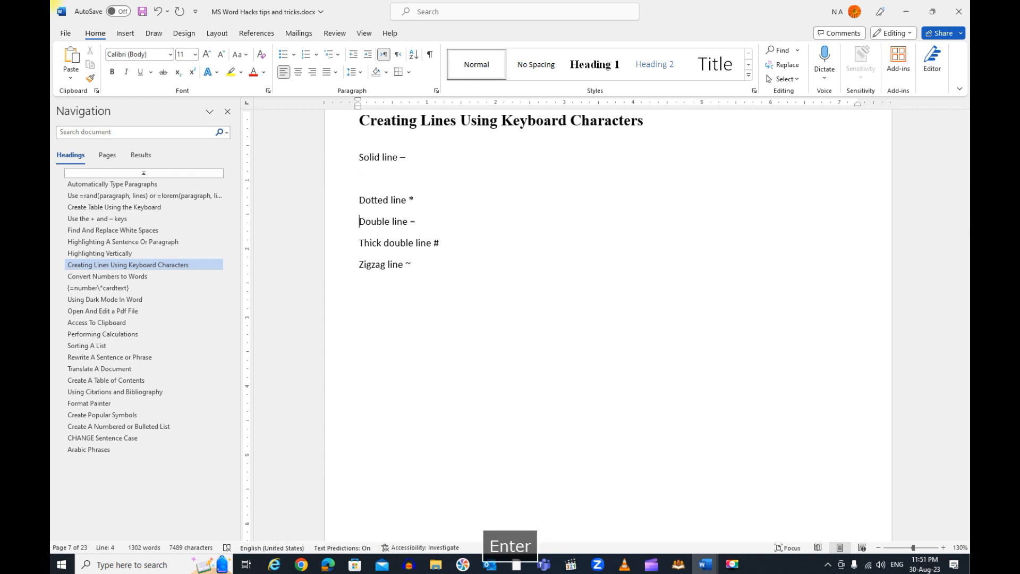
{"action": "key", "text": "Return"}
{"action": "key", "text": "Down"}
{"action": "key", "text": "Return"}
{"action": "key", "text": "Down"}
{"action": "key", "text": "Return"}
{"action": "key", "text": "Up"}
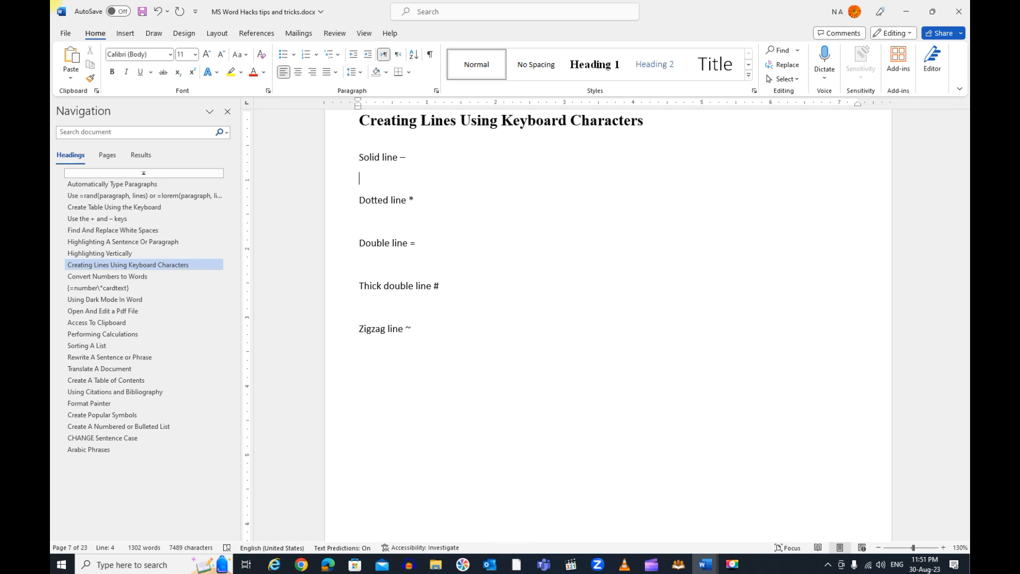
Create a solid line from three hyphens under "Solid line" and a dotted line from three asterisks under "Dotted line"
{"action": "type", "text": "---"}
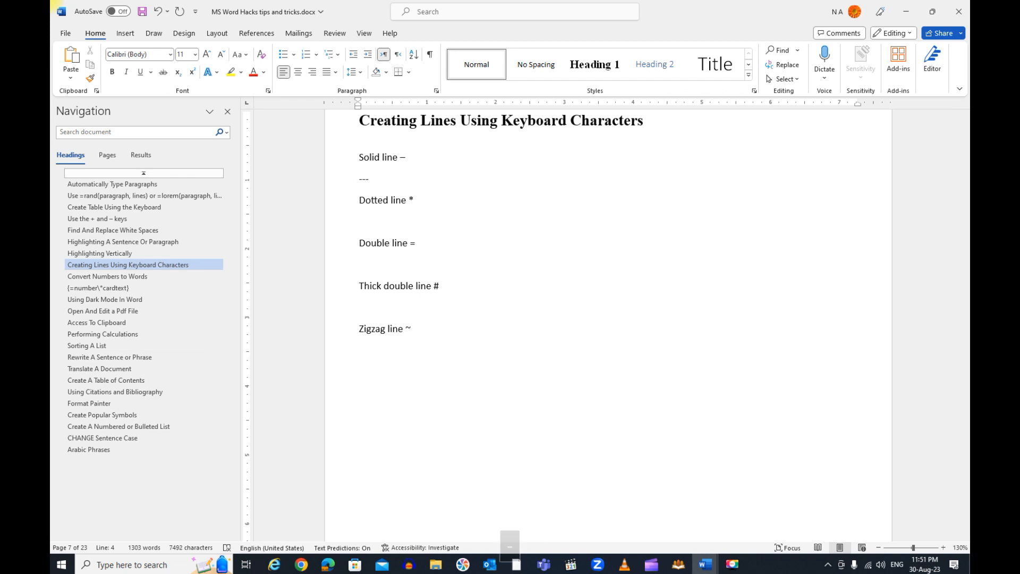
{"action": "key", "text": "Return"}
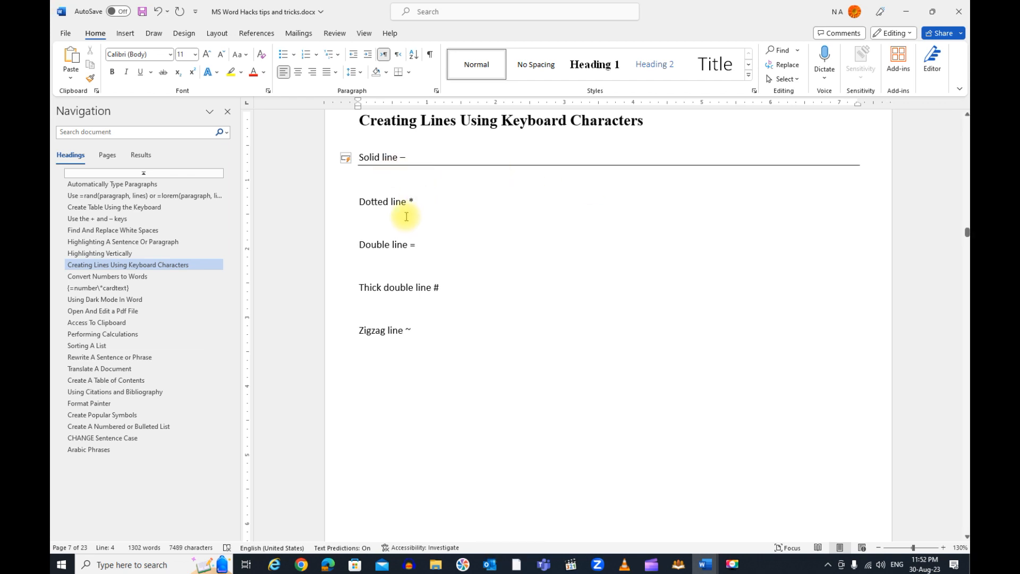
{"action": "left_click", "coordinate": [366, 218]}
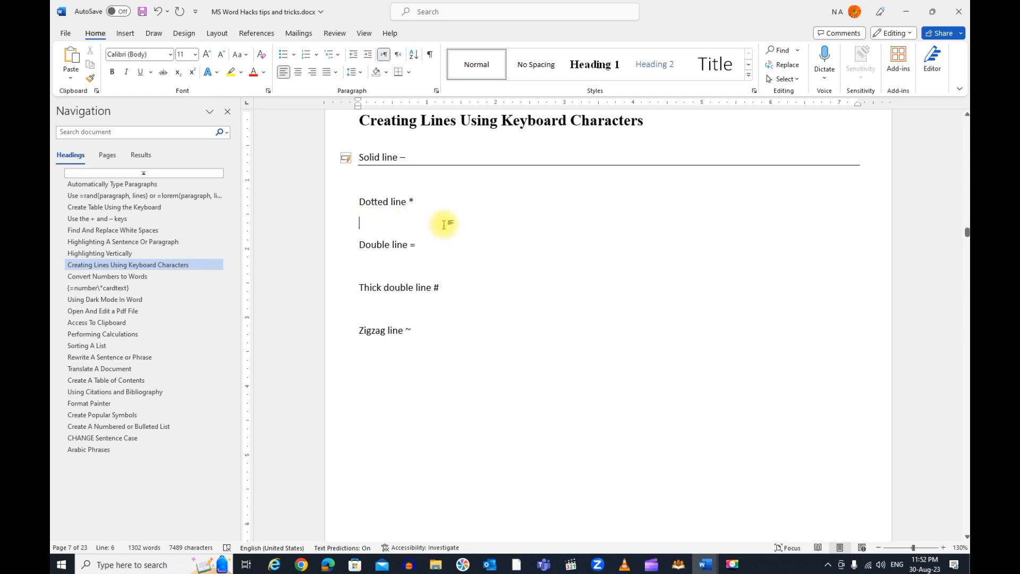
{"action": "type", "text": "***"}
{"action": "key", "text": "Return"}
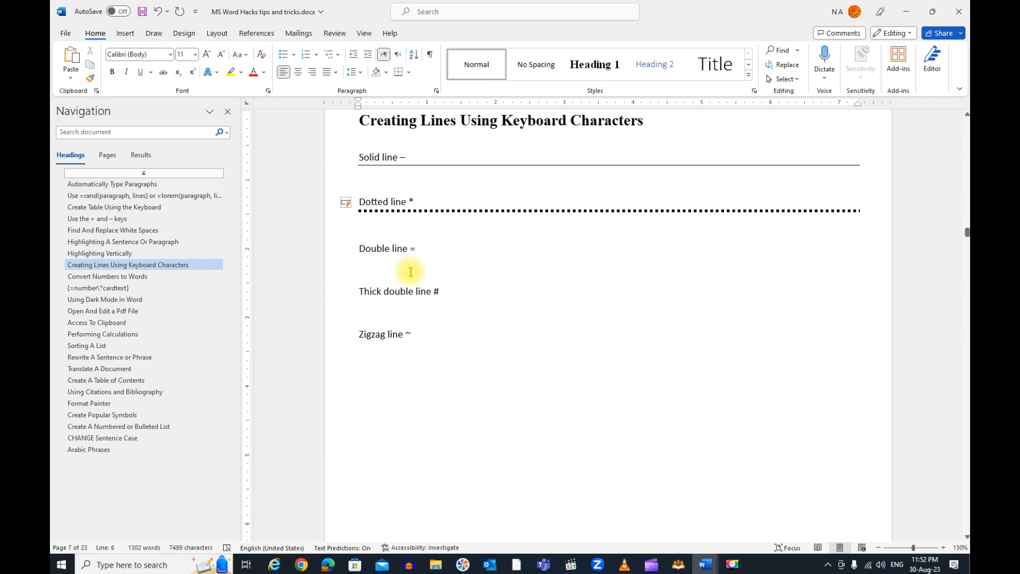
Create a double line from === under "Double line" and a thick double line from ### under "Thick double line"
{"action": "left_click", "coordinate": [371, 267]}
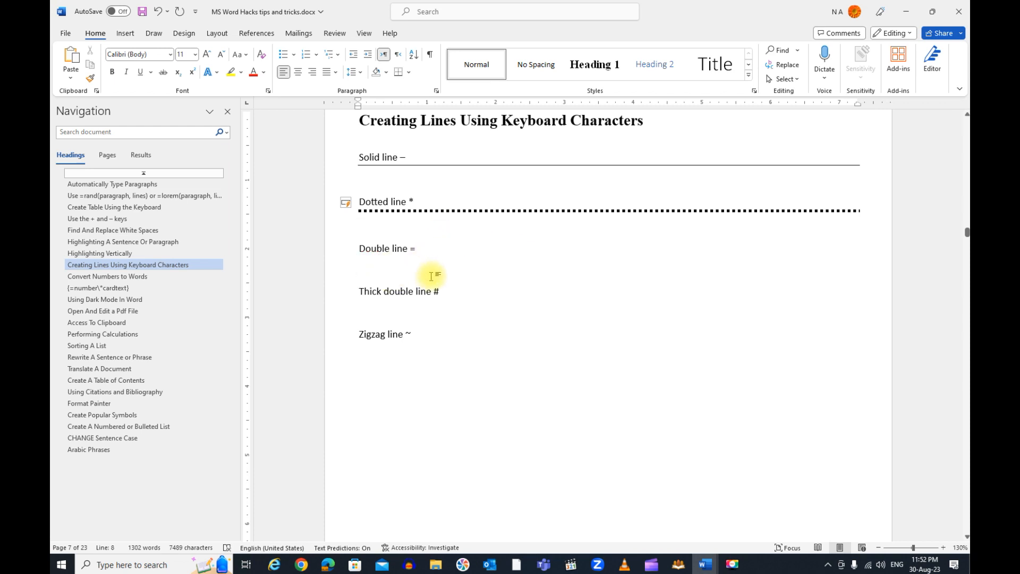
{"action": "type", "text": "=="}
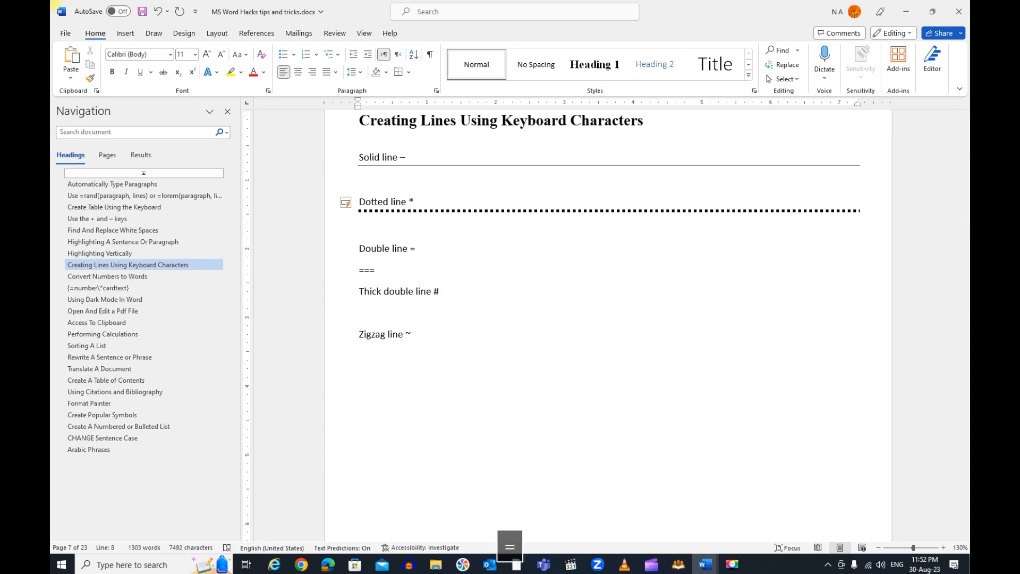
{"action": "type", "text": "="}
{"action": "key", "text": "Return"}
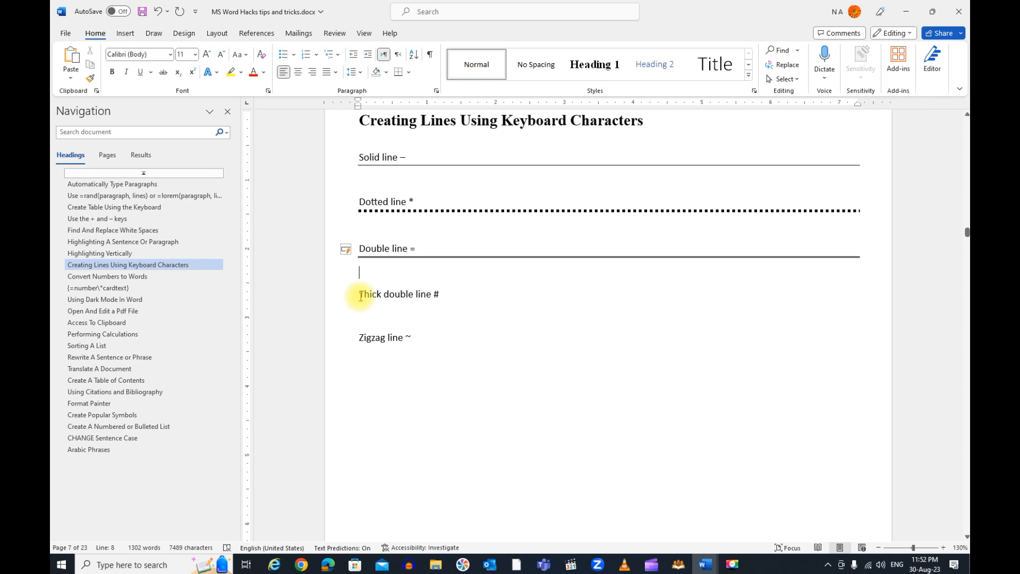
{"action": "left_click", "coordinate": [369, 316]}
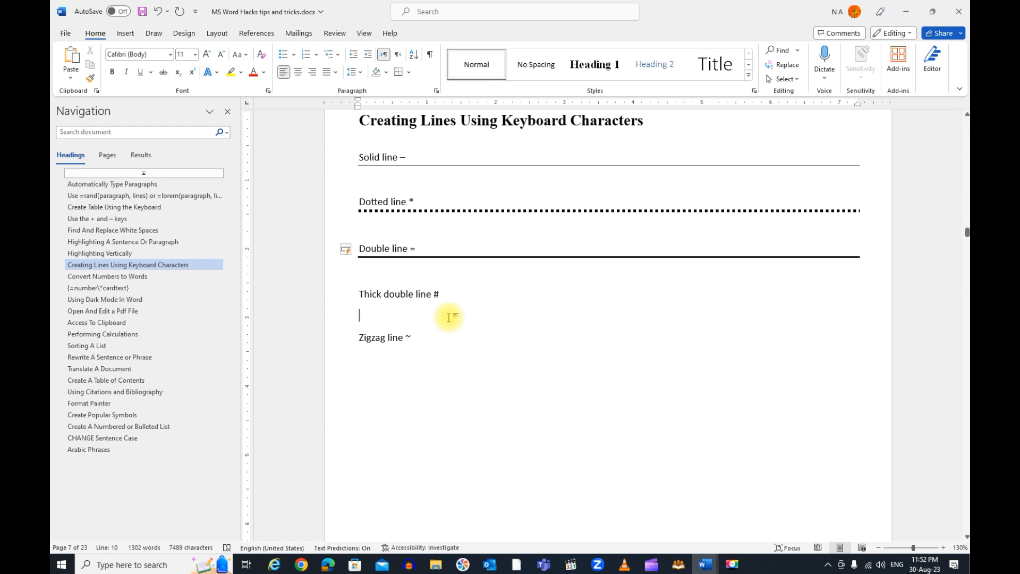
{"action": "type", "text": "###"}
{"action": "key", "text": "Return"}
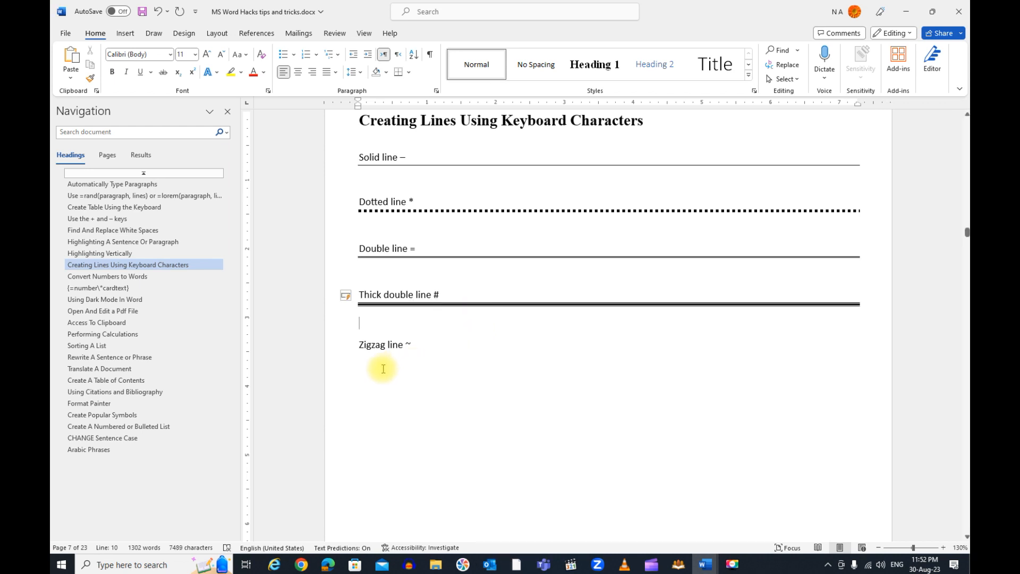
Create a zigzag line from three tildes (~~~) under the "Zigzag line" label
{"action": "left_click", "coordinate": [366, 369]}
{"action": "type", "text": "~"}
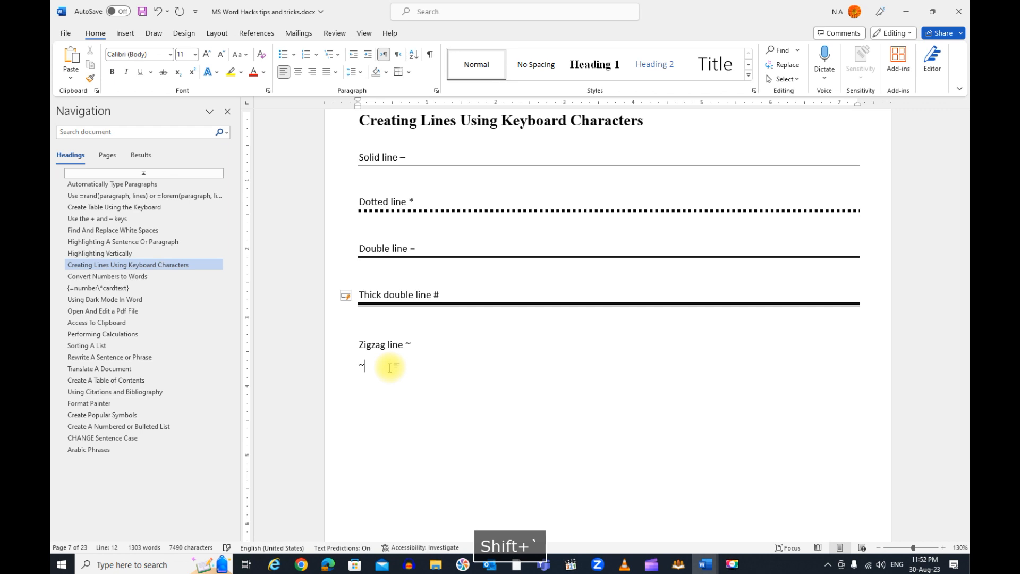
{"action": "type", "text": "~~"}
{"action": "key", "text": "Return"}
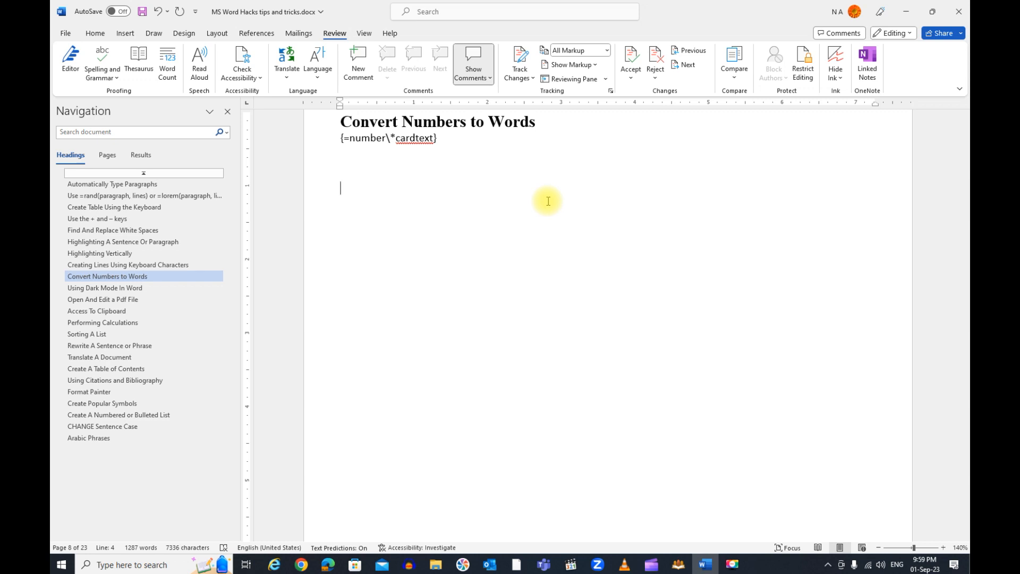
In the "Convert Numbers to Words" section, enter 9999 below the formula and wrap it in field braces
{"action": "type", "text": "9999"}
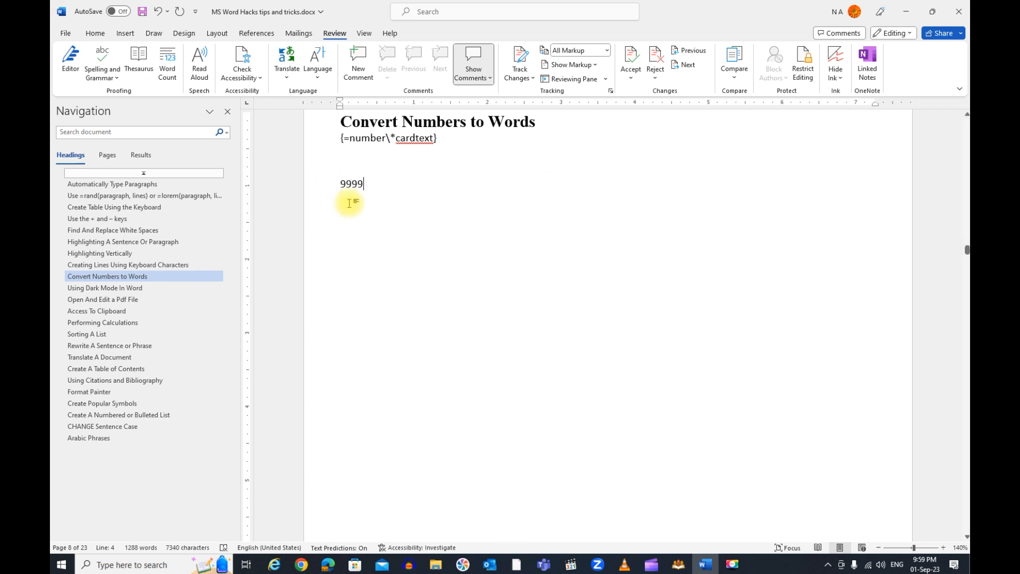
{"action": "double_click", "coordinate": [350, 186]}
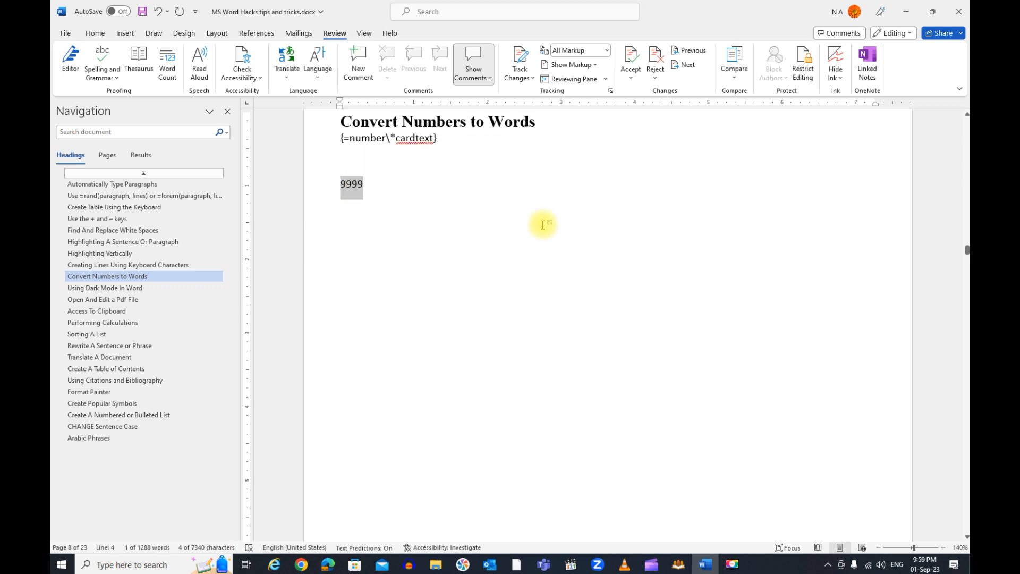
{"action": "key", "text": "ctrl+F9"}
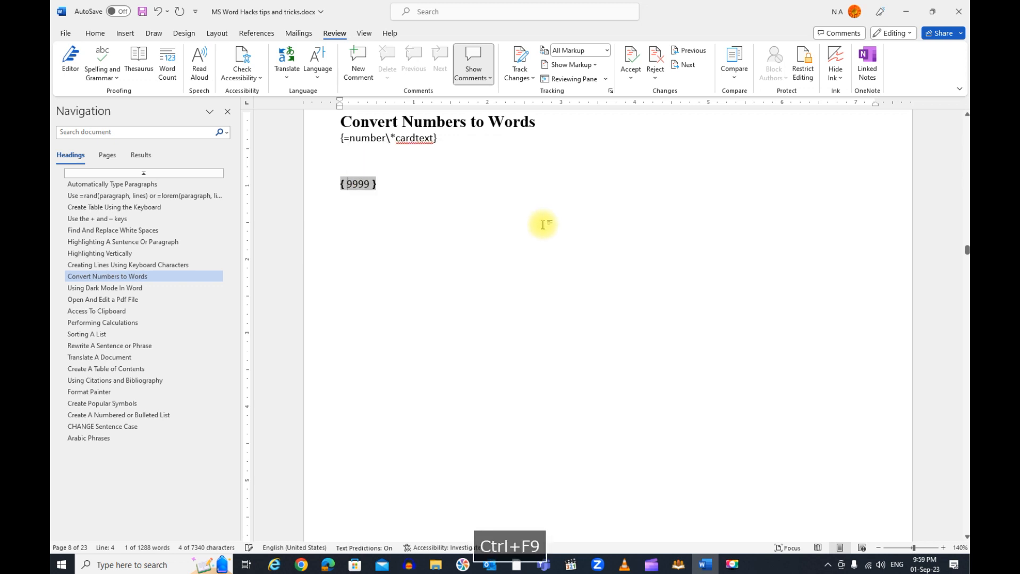
Complete the field code as =9999\*cardtext and update the field to convert the number to words
{"action": "type", "text": "="}
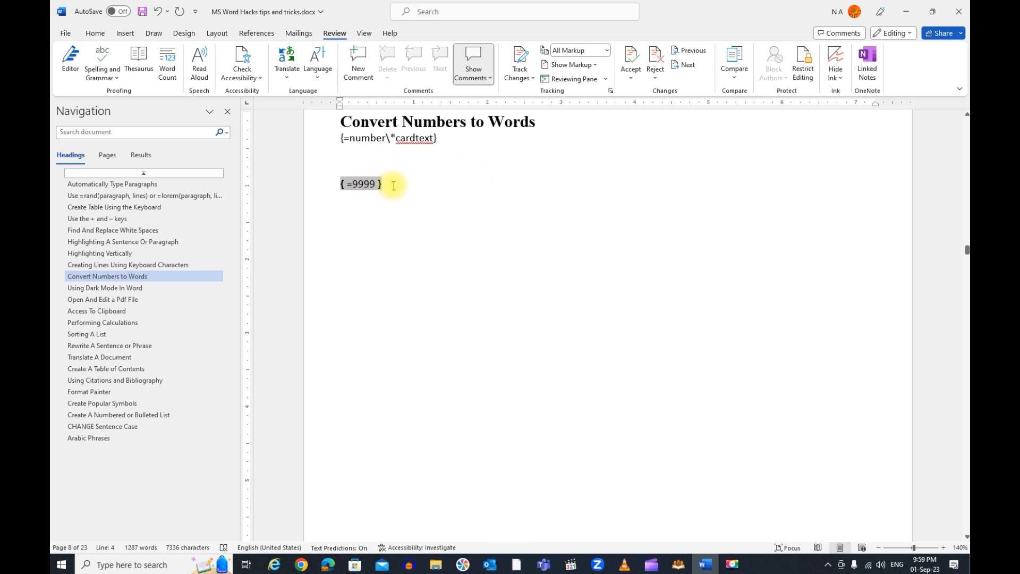
{"action": "key", "text": "Left"}
{"action": "type", "text": "\\"}
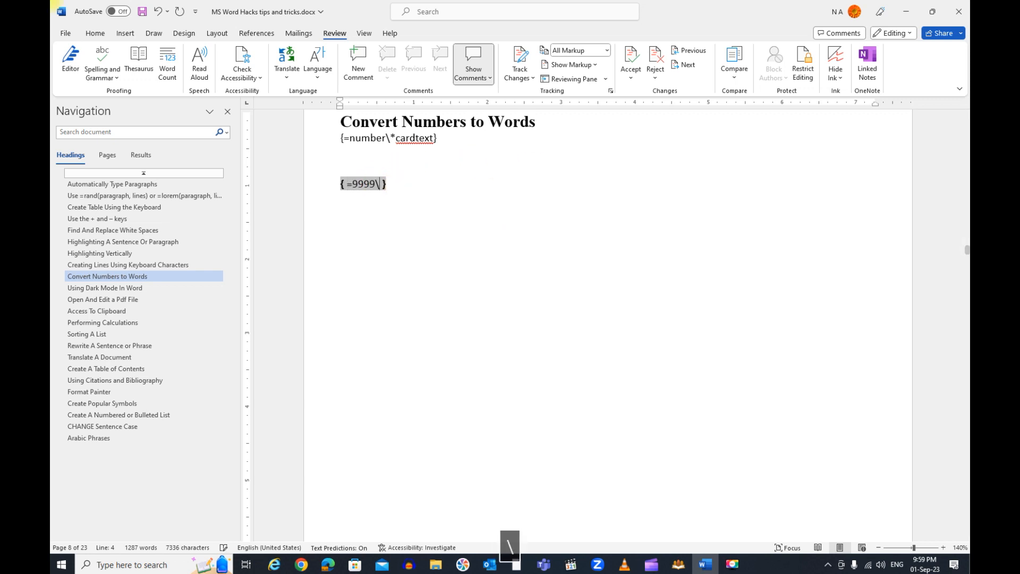
{"action": "type", "text": "*car"}
{"action": "type", "text": "dtex"}
{"action": "key", "text": "alt"}
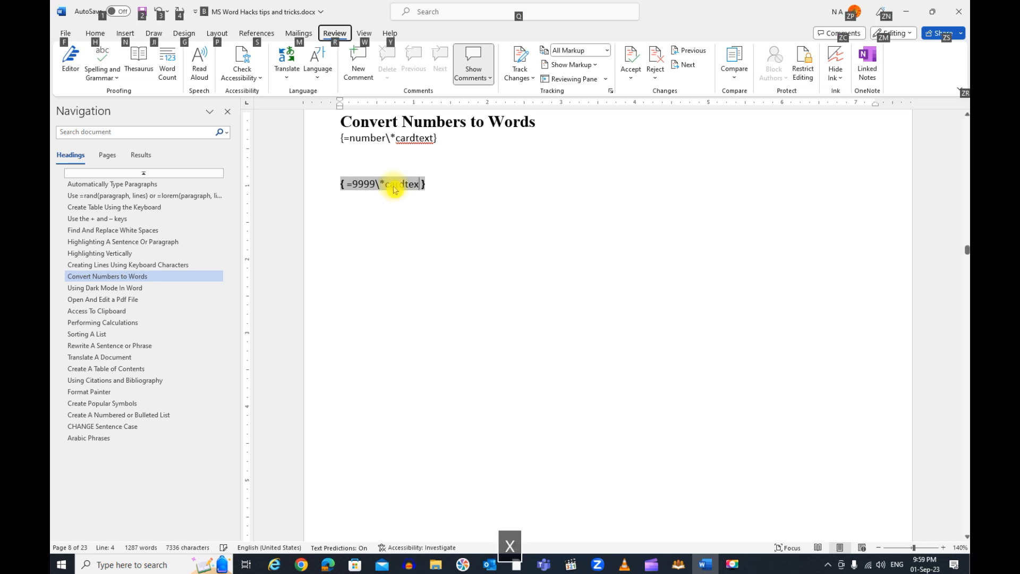
{"action": "key", "text": "alt"}
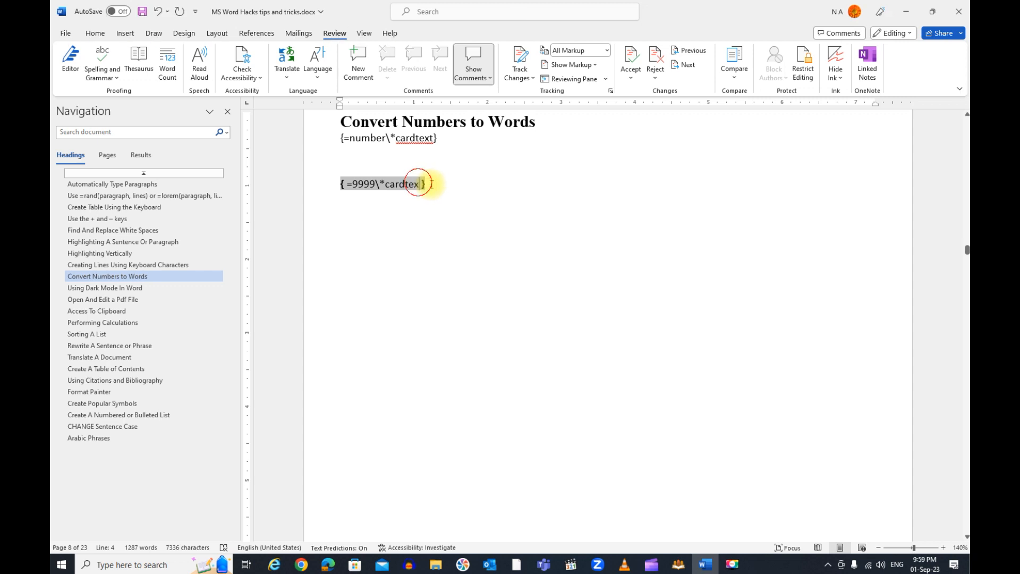
{"action": "type", "text": "t"}
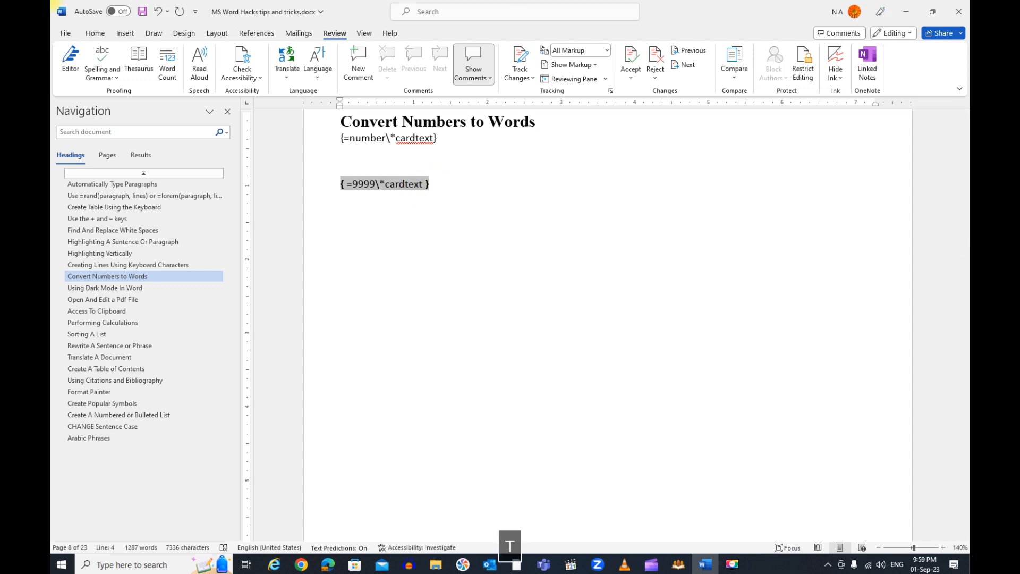
{"action": "key", "text": "F9"}
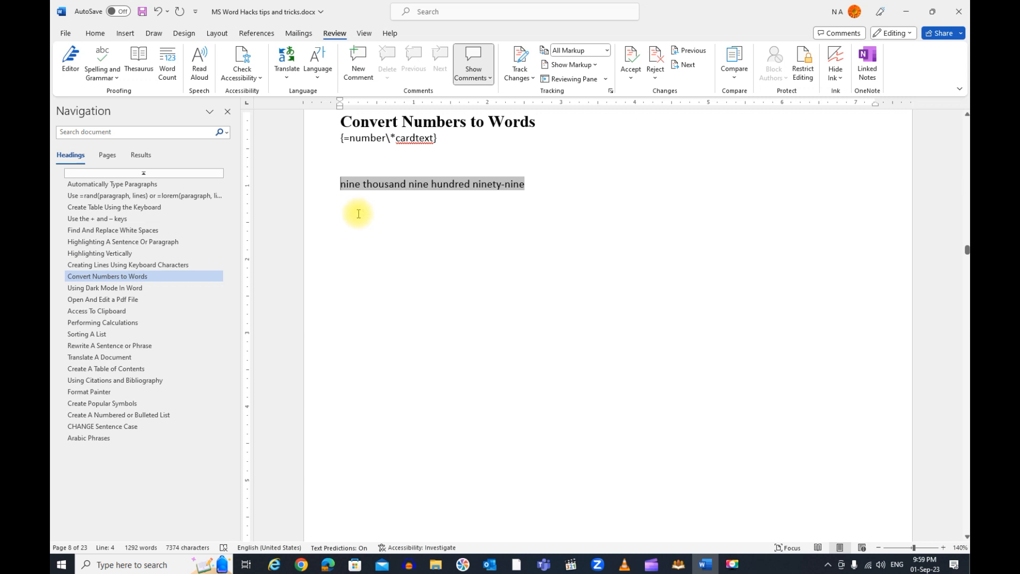
Below the first converted number, insert a new field with the code =887\*cardtext and update it to show words
{"action": "left_click", "coordinate": [551, 194]}
{"action": "key", "text": "Return"}
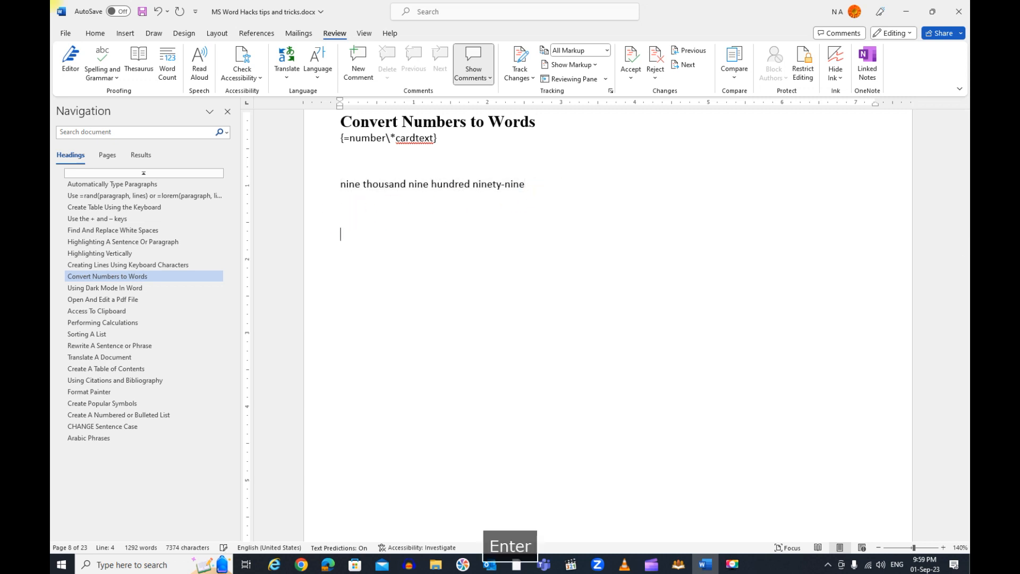
{"action": "key", "text": "ctrl+F9"}
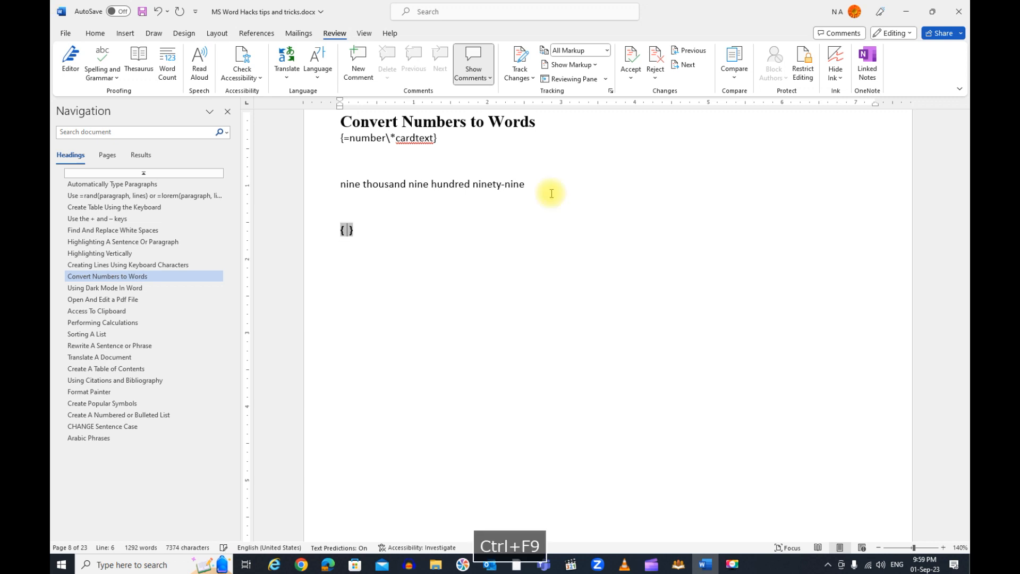
{"action": "type", "text": "= "}
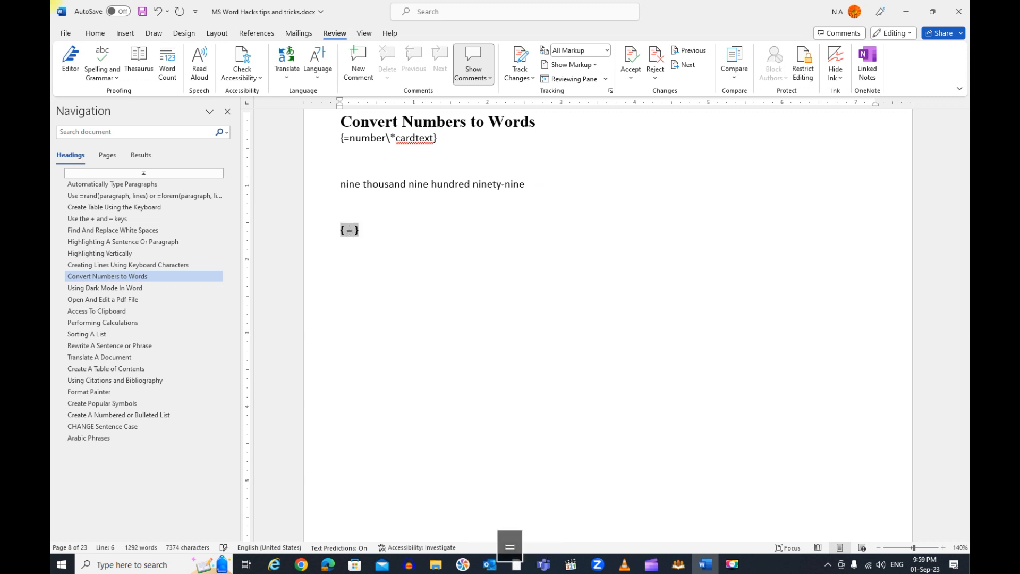
{"action": "type", "text": "887"}
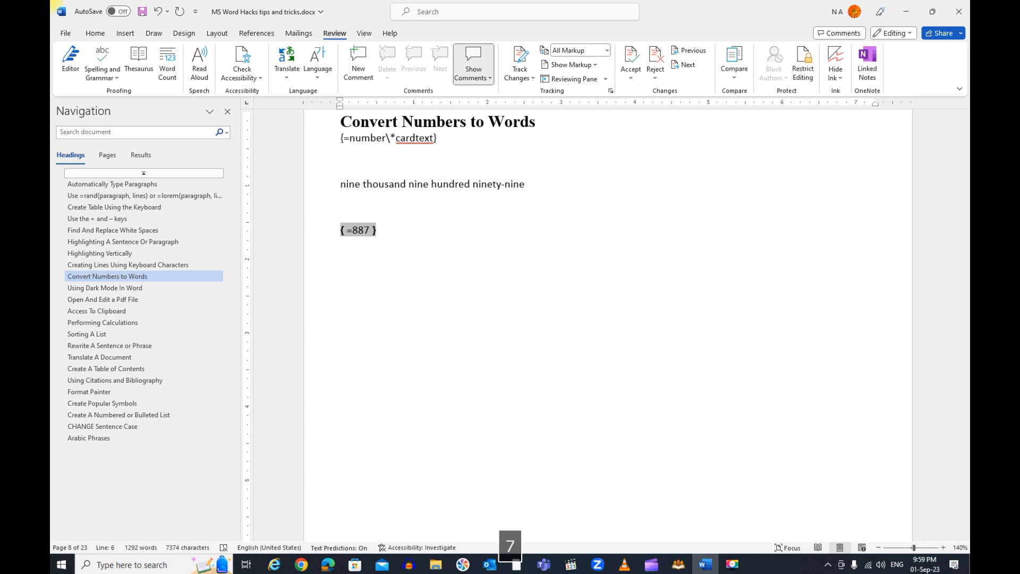
{"action": "type", "text": "\\*cardtext"}
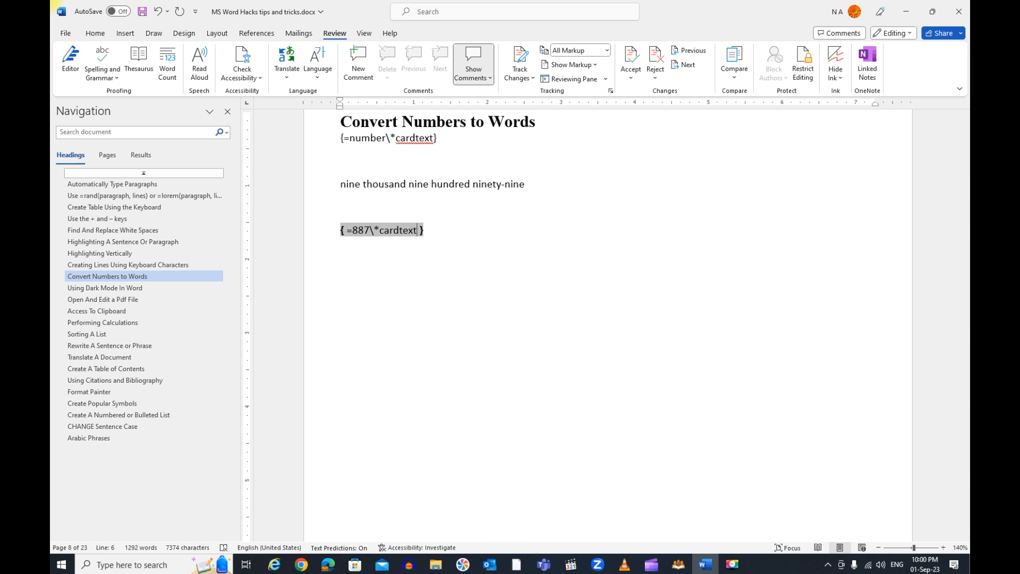
{"action": "key", "text": "F9"}
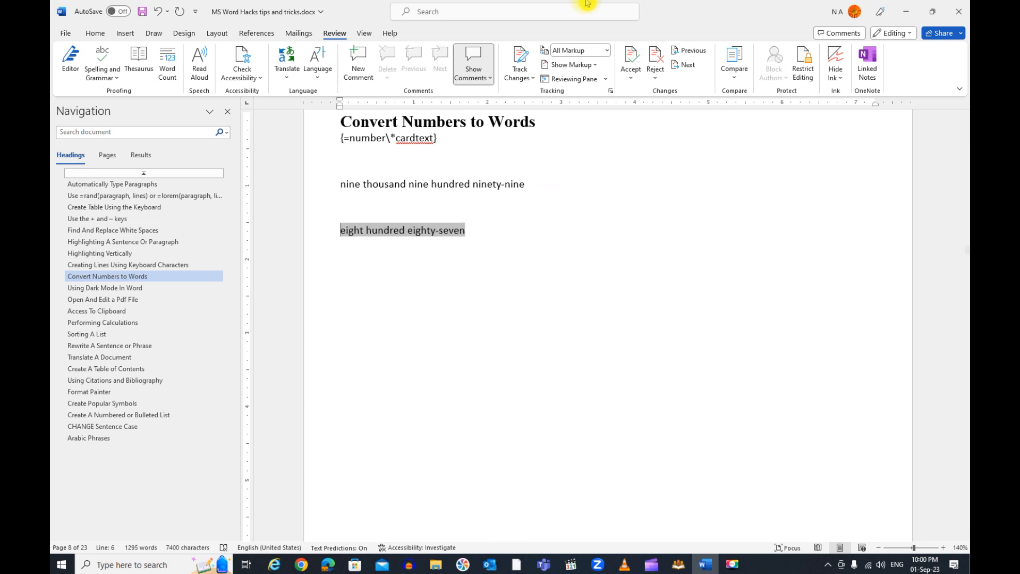
Go to the "Using Dark Mode In Word" section, set the Office Theme to Black and return to the document
{"action": "left_click", "coordinate": [104, 288]}
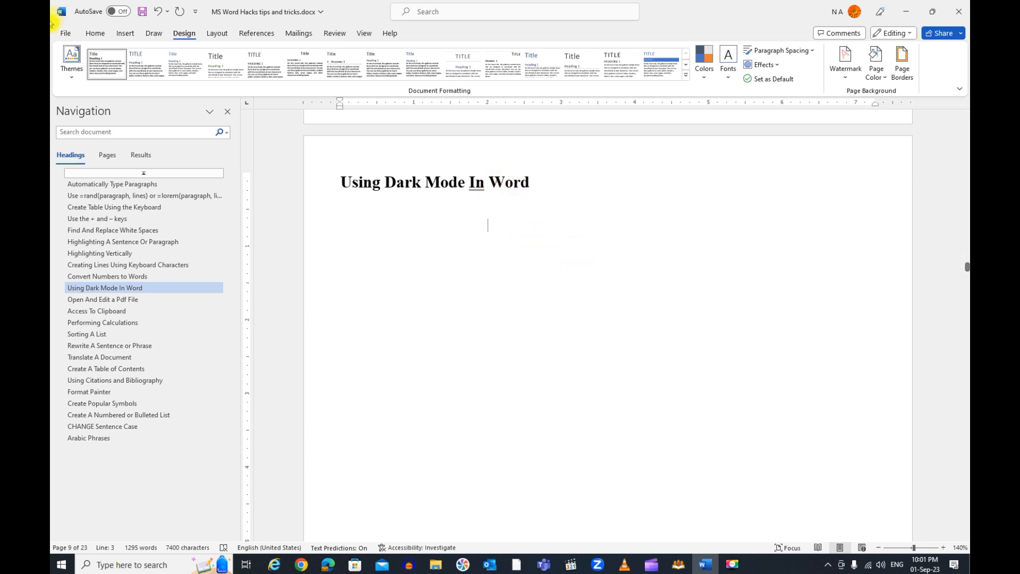
{"action": "left_click", "coordinate": [61, 33]}
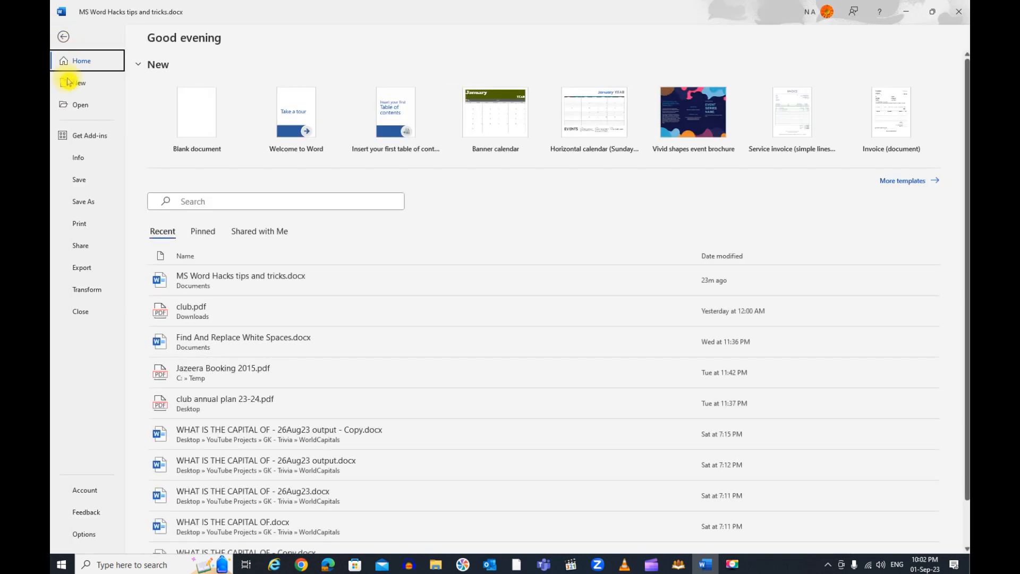
{"action": "left_click", "coordinate": [88, 492]}
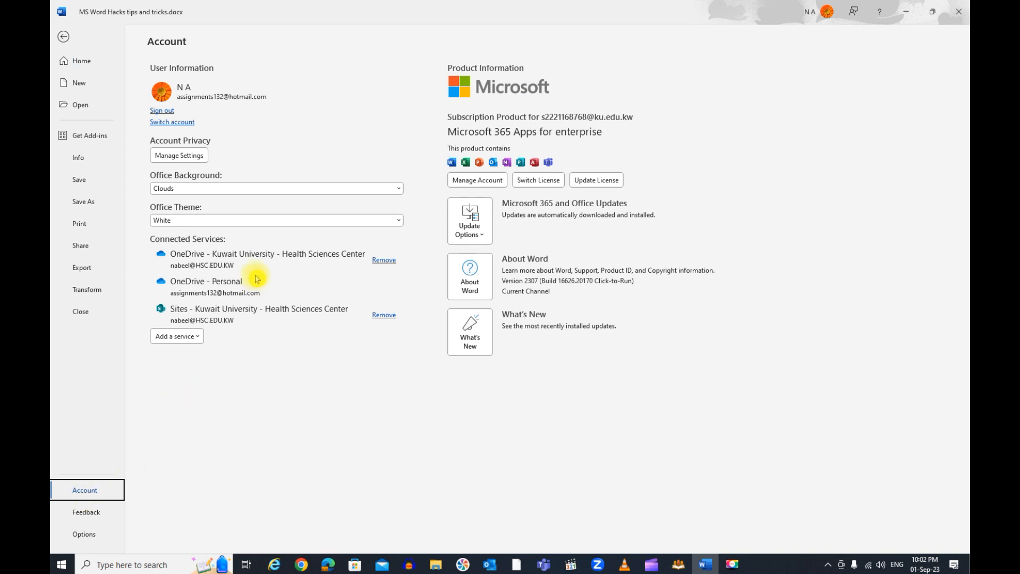
{"action": "left_click", "coordinate": [181, 221]}
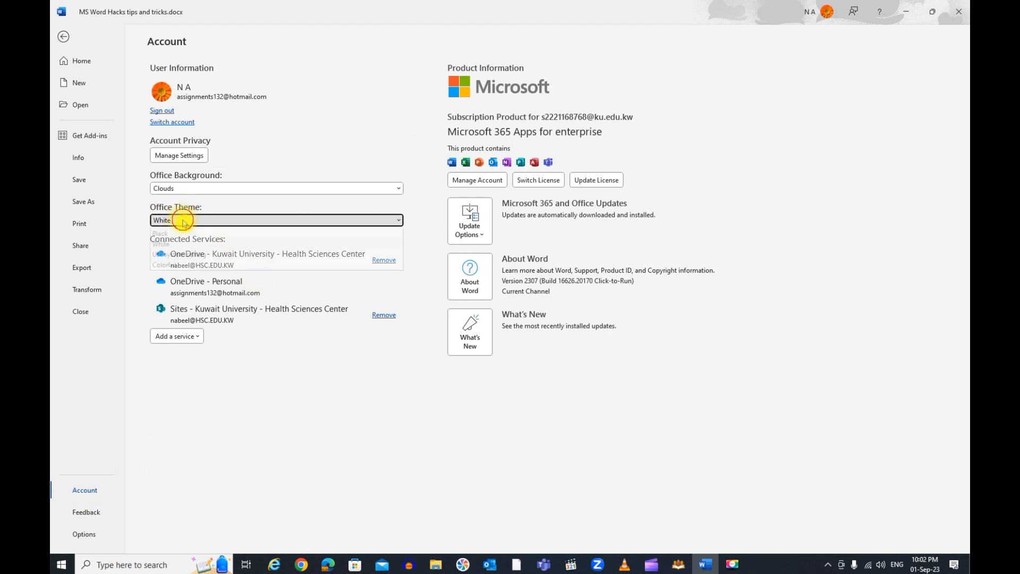
{"action": "left_click", "coordinate": [183, 243]}
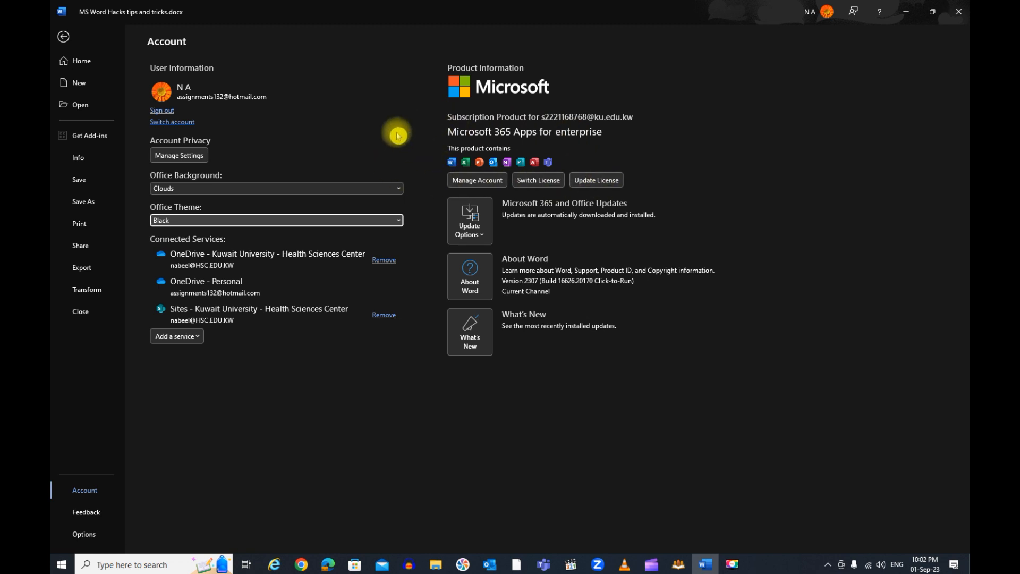
{"action": "left_click", "coordinate": [65, 39]}
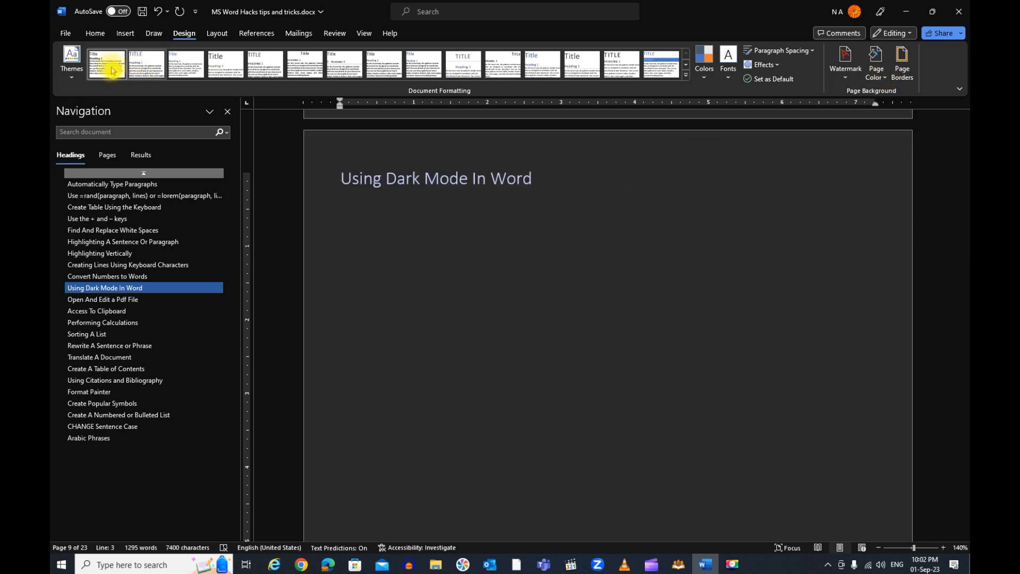
Set the Office Theme back to White in the account settings and return to the document
{"action": "left_click", "coordinate": [67, 35]}
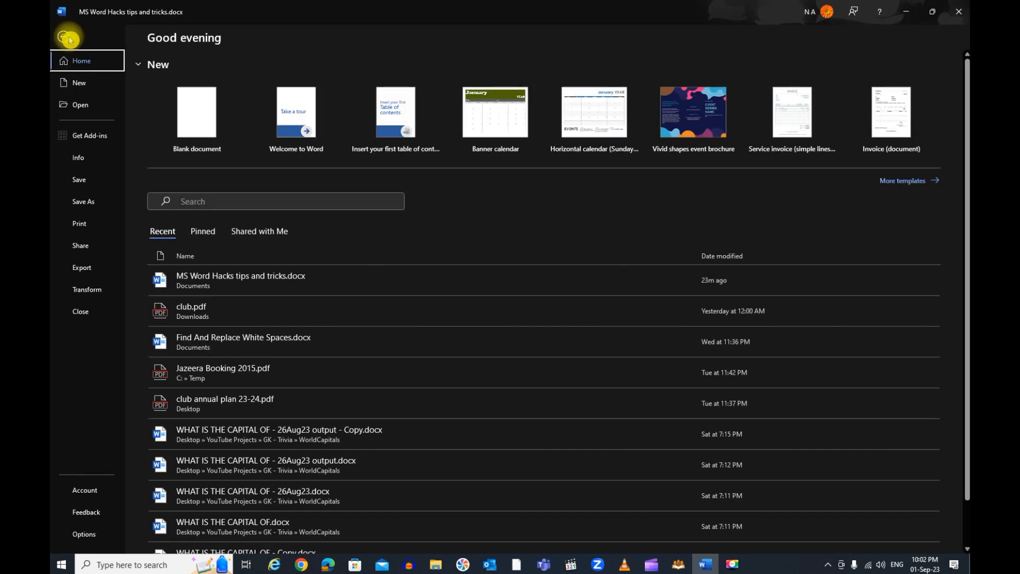
{"action": "left_click", "coordinate": [103, 494]}
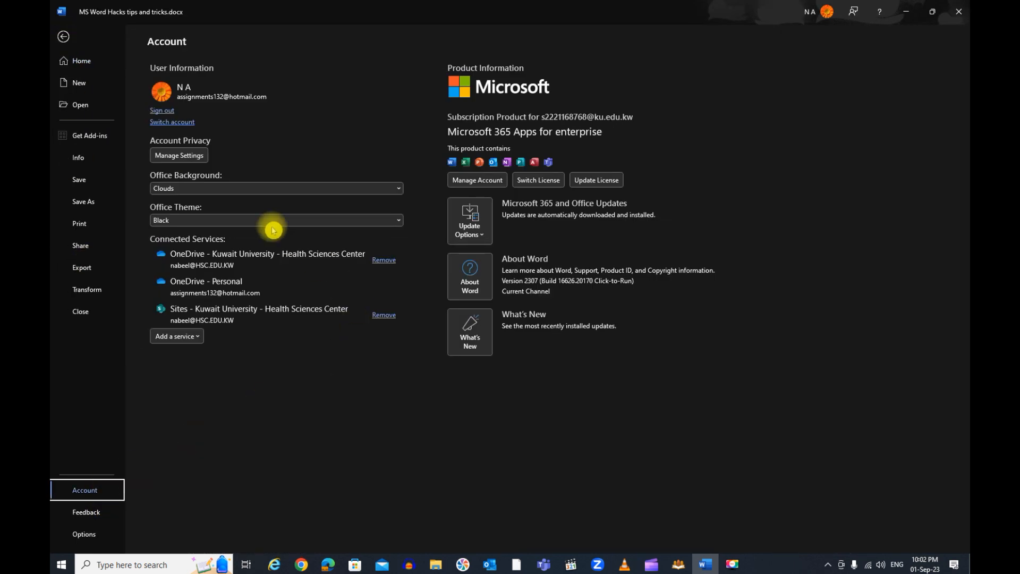
{"action": "left_click", "coordinate": [224, 221]}
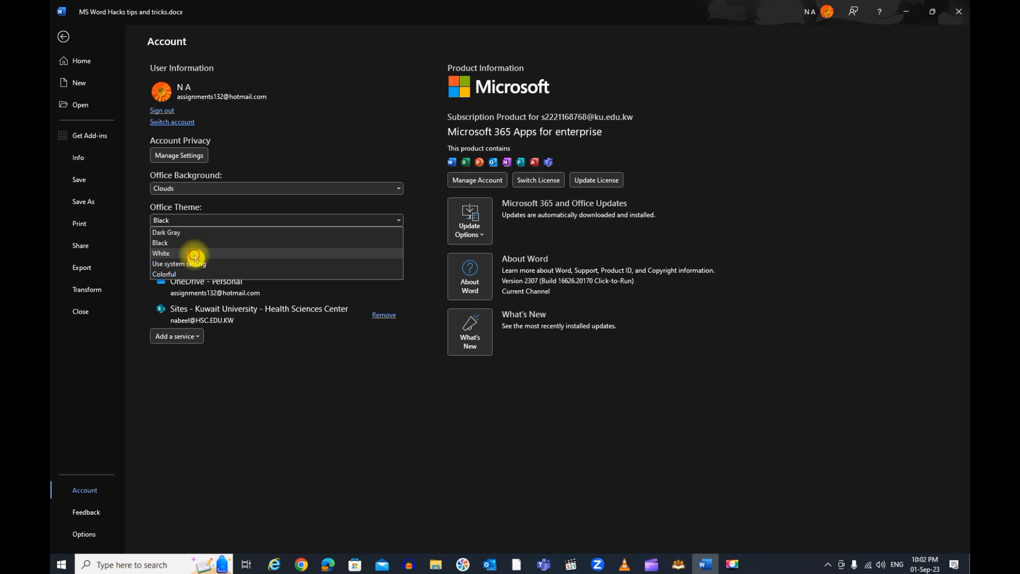
{"action": "left_click", "coordinate": [194, 254]}
{"action": "left_click", "coordinate": [63, 37]}
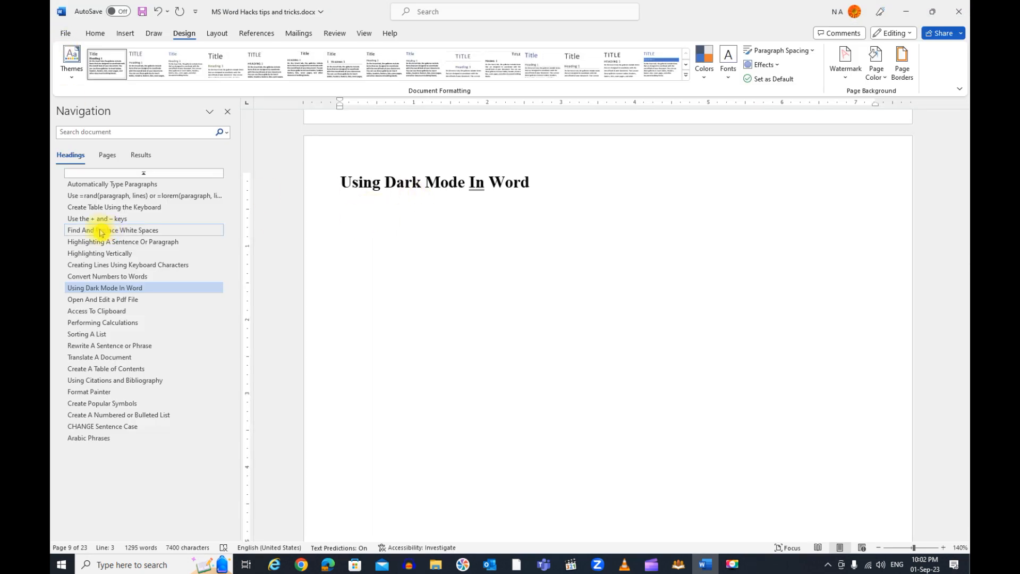
Go to the "Open And Edit a Pdf File" section, then open club.pdf and accept its conversion to an editable document
{"action": "left_click", "coordinate": [108, 311]}
{"action": "left_click", "coordinate": [118, 300]}
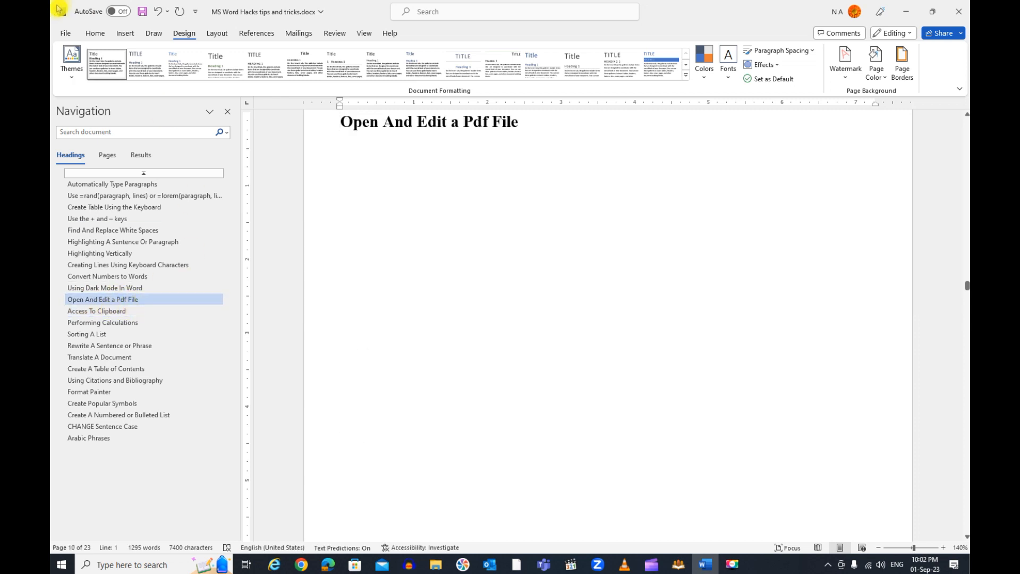
{"action": "left_click", "coordinate": [64, 34]}
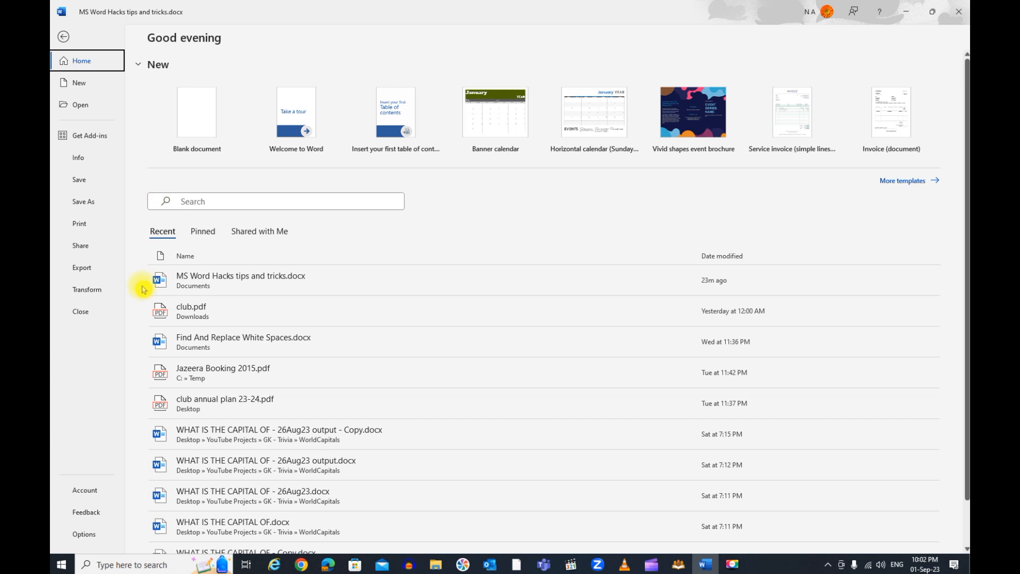
{"action": "key", "text": "Escape"}
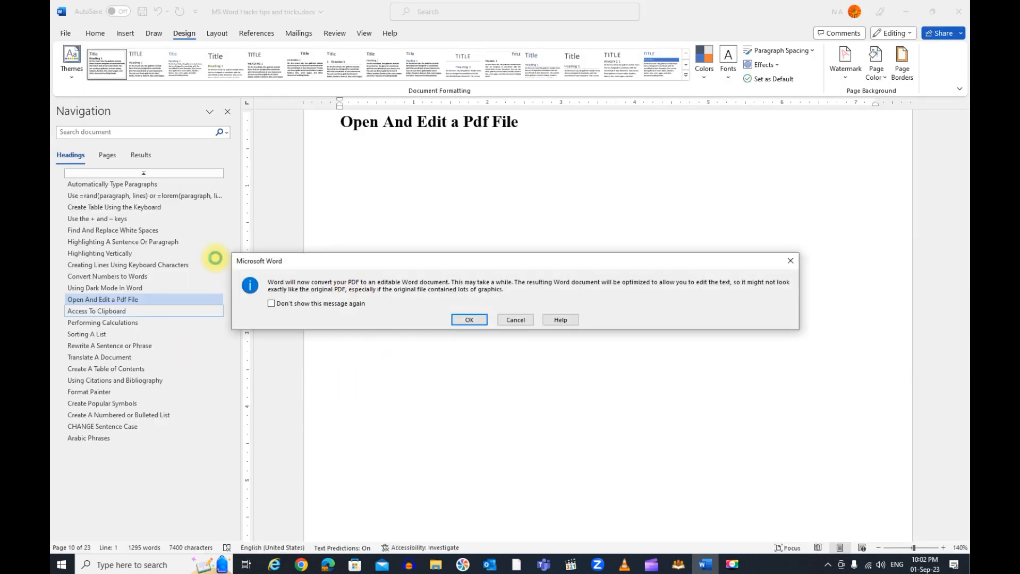
{"action": "left_click", "coordinate": [468, 320]}
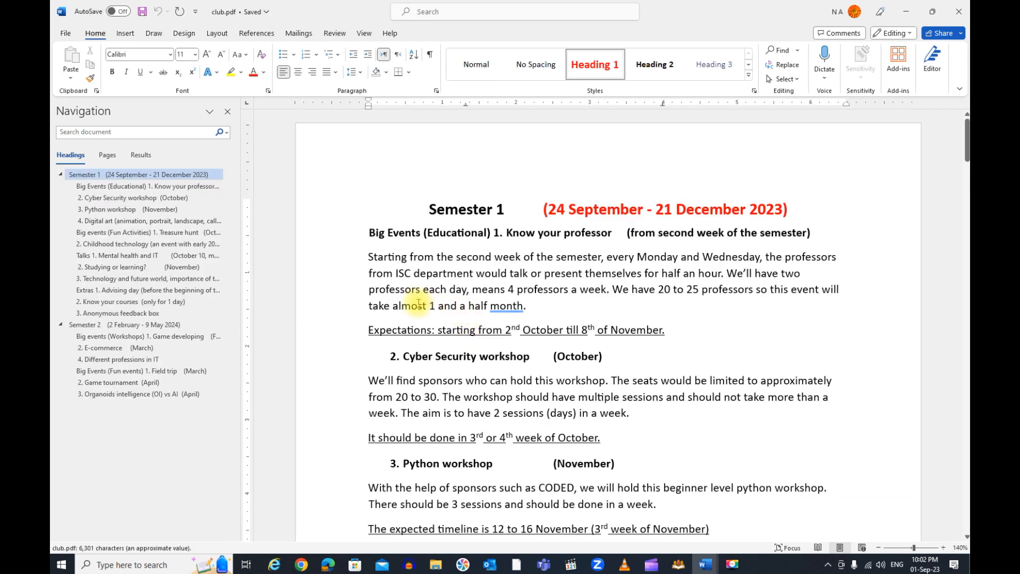
Insert sample text in club.pdf: "sdfgsdg" inside "second", "sdfasdfas" inside "month" in the first paragraph, and "asdfasdfasdf" after "days" in the Cyber Security paragraph
{"action": "left_click", "coordinate": [481, 257]}
{"action": "type", "text": "sdfgsdg"}
{"action": "left_click", "coordinate": [528, 306]}
{"action": "type", "text": "sdfasdfas"}
{"action": "left_click", "coordinate": [577, 413]}
{"action": "type", "text": "asdfasdfasdf"}
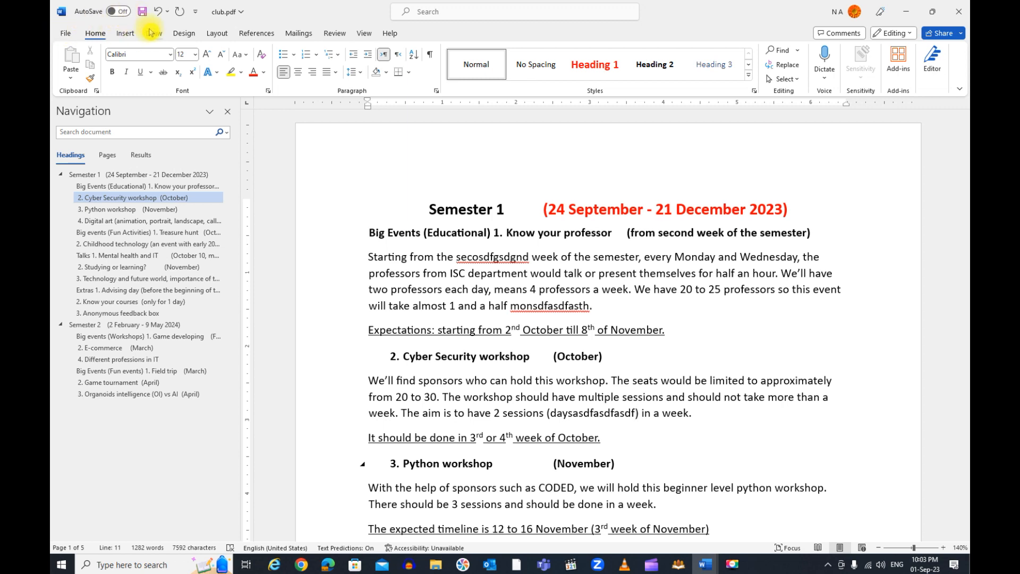
Start saving a copy of the edited club document in the Downloads folder with PDF as the file type
{"action": "left_click", "coordinate": [71, 34]}
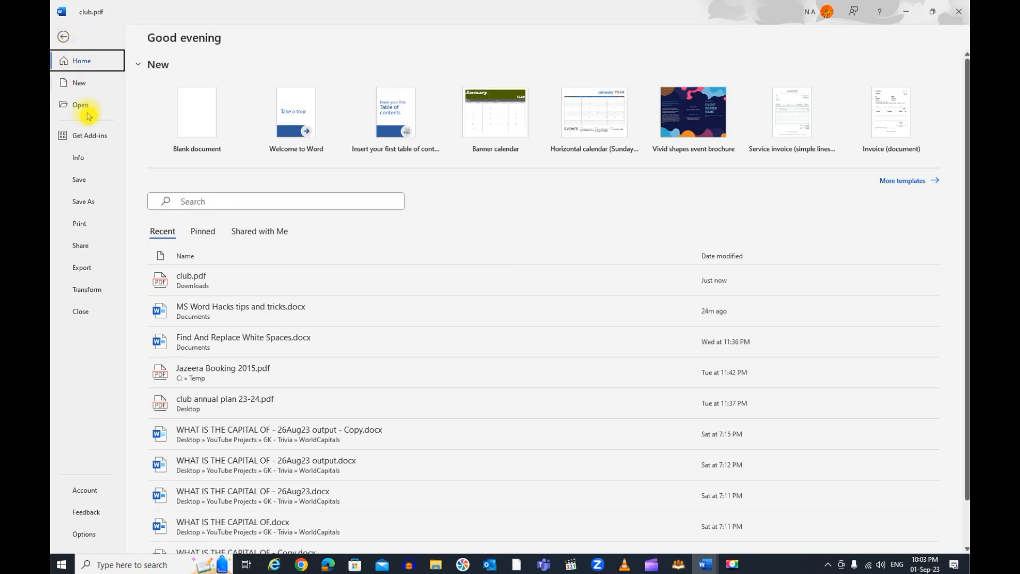
{"action": "left_click", "coordinate": [95, 186]}
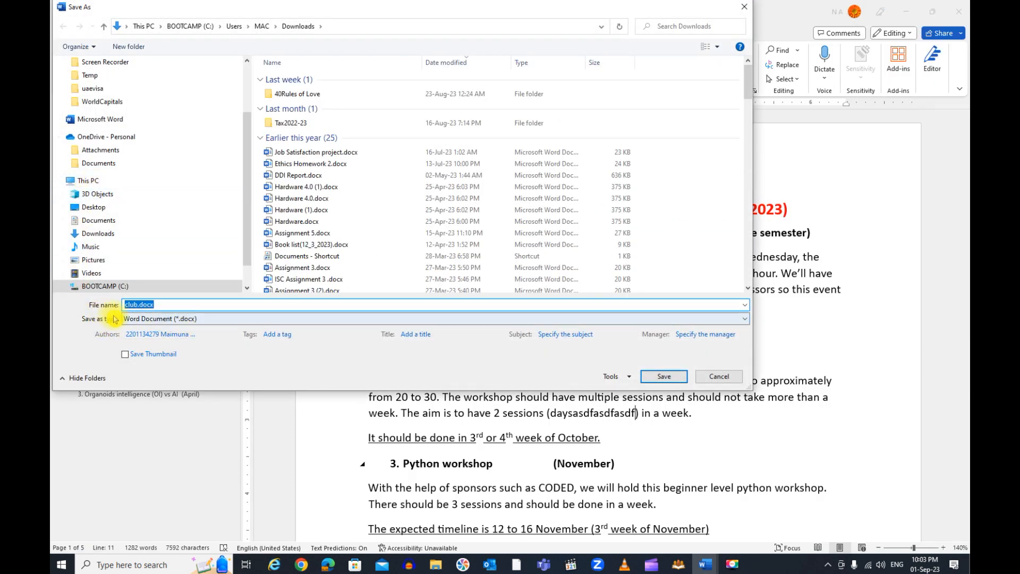
{"action": "left_click", "coordinate": [216, 318]}
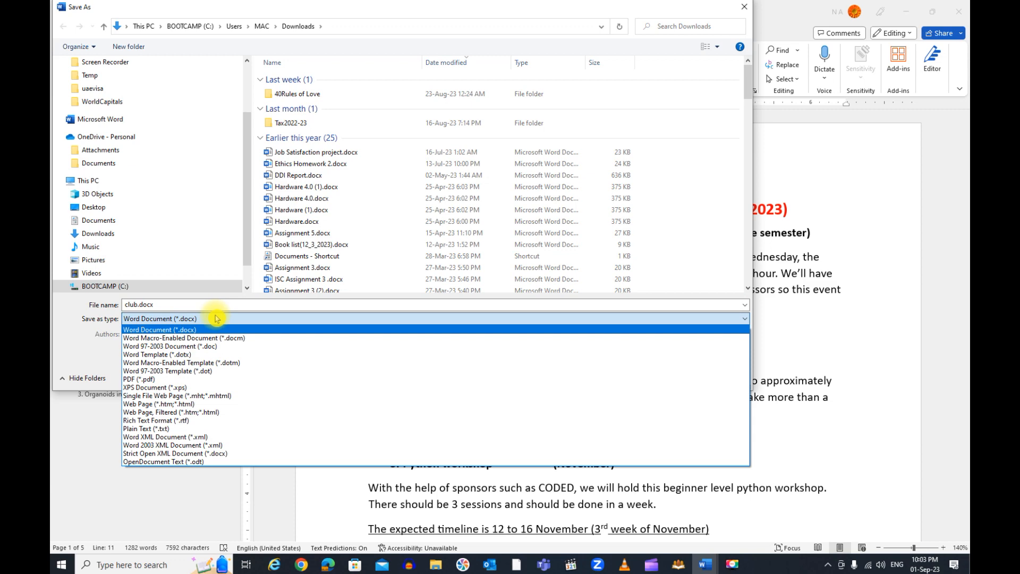
{"action": "left_click", "coordinate": [190, 380]}
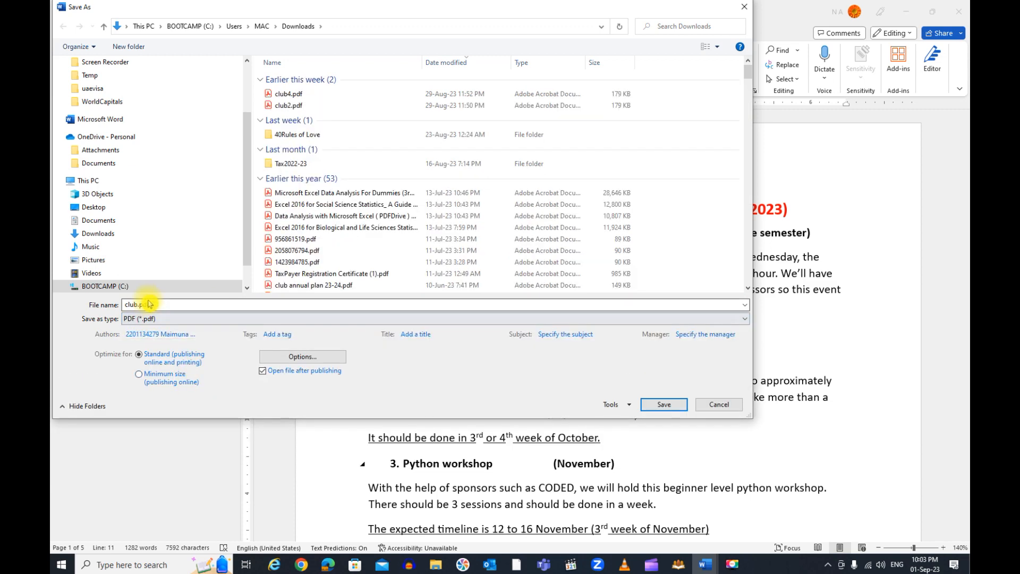
Try to save the PDF under the name club2.pdf, declining to replace the existing file
{"action": "left_click", "coordinate": [183, 304]}
{"action": "key", "text": "Home"}
{"action": "key", "text": "Right"}
{"action": "type", "text": "2"}
{"action": "left_click", "coordinate": [652, 405]}
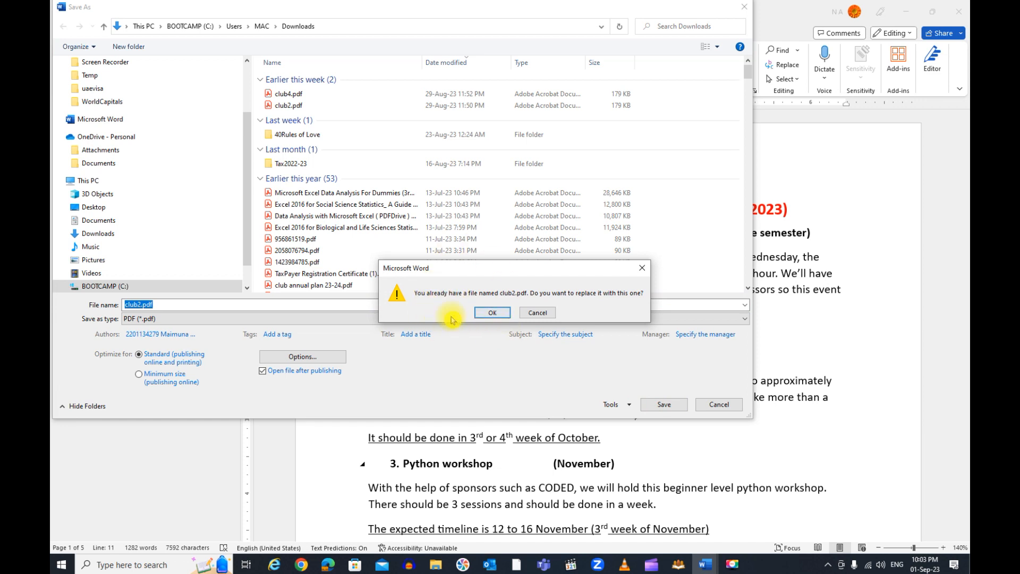
{"action": "left_click", "coordinate": [537, 313]}
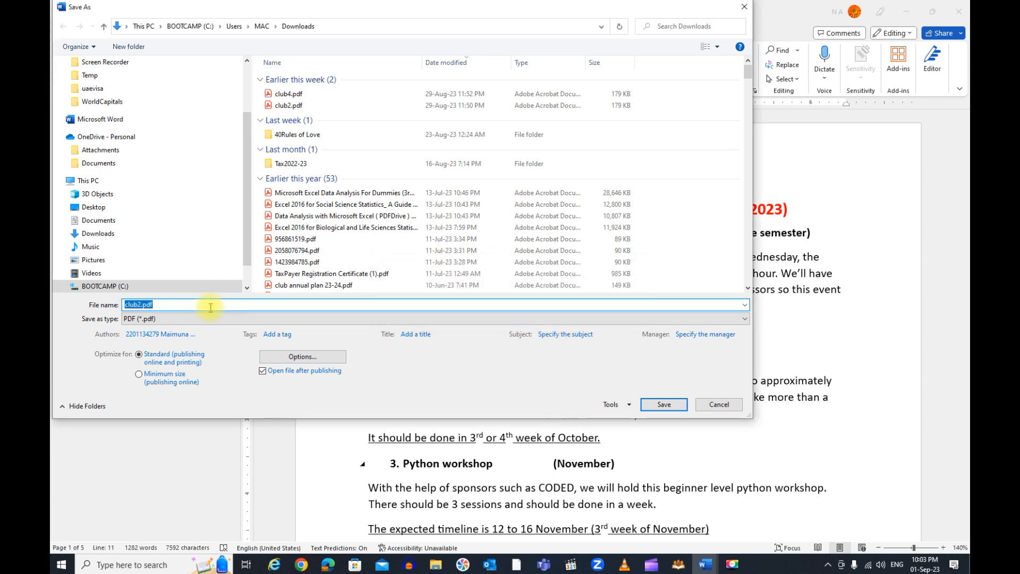
Save the PDF under the unused name clsdfsdfdfub2.pdf and close the published file in the PDF viewer
{"action": "left_click", "coordinate": [131, 305]}
{"action": "type", "text": "sd"}
{"action": "type", "text": "fasdfasdf"}
{"action": "left_click", "coordinate": [664, 404]}
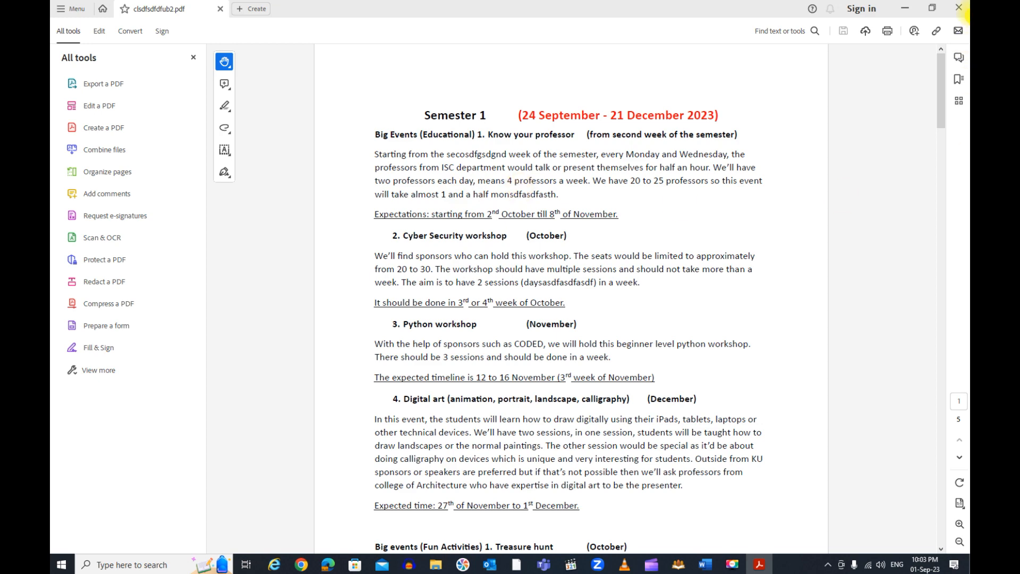
{"action": "left_click", "coordinate": [959, 8]}
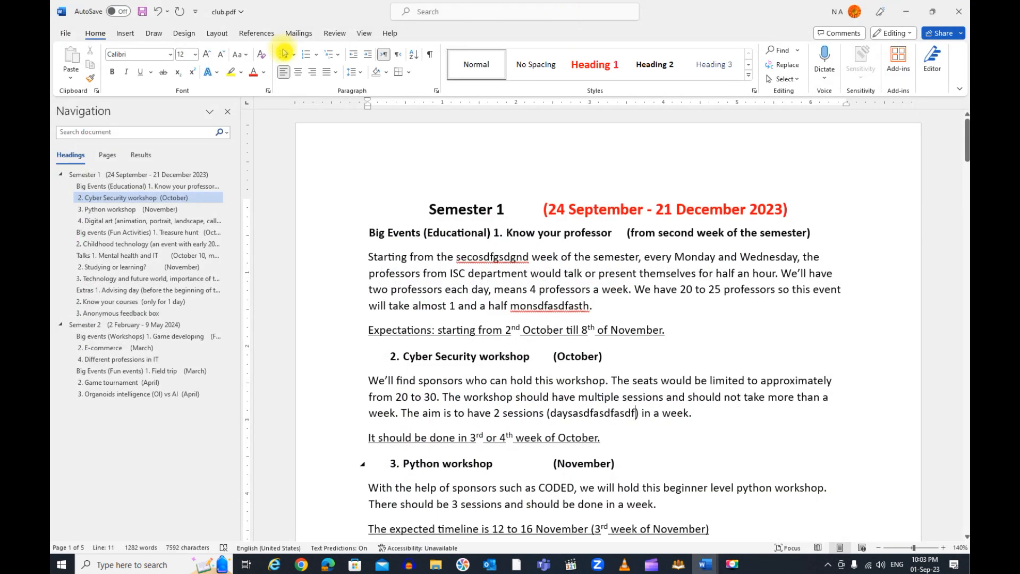
Close the converted club.pdf document without saving its changes
{"action": "left_click", "coordinate": [71, 34]}
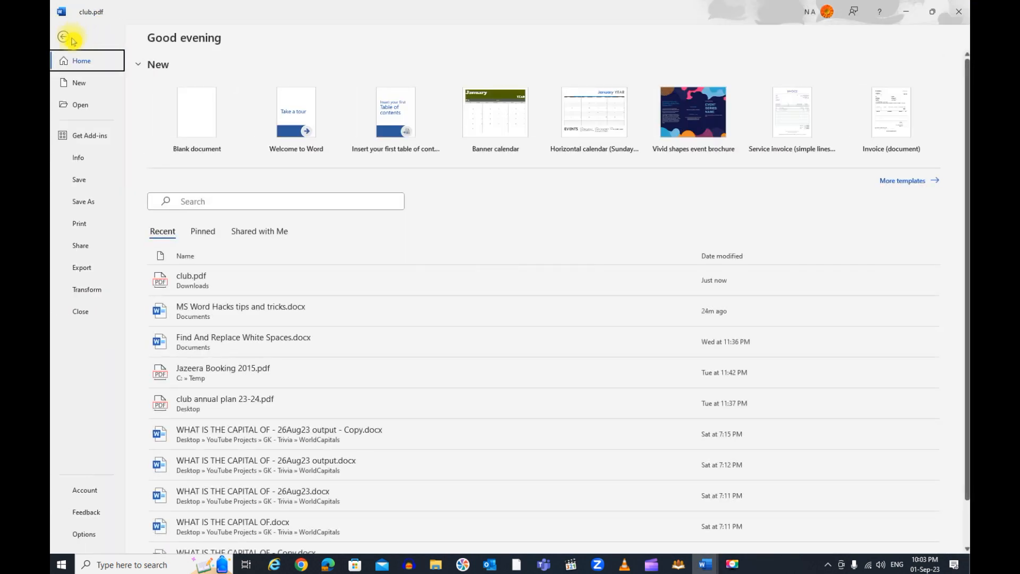
{"action": "left_click", "coordinate": [87, 312]}
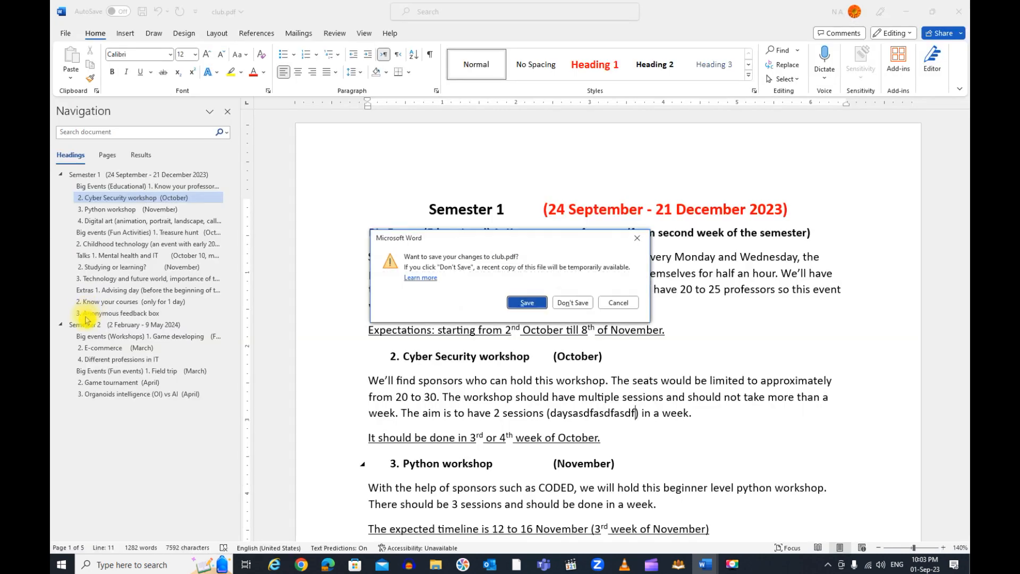
{"action": "left_click", "coordinate": [573, 303]}
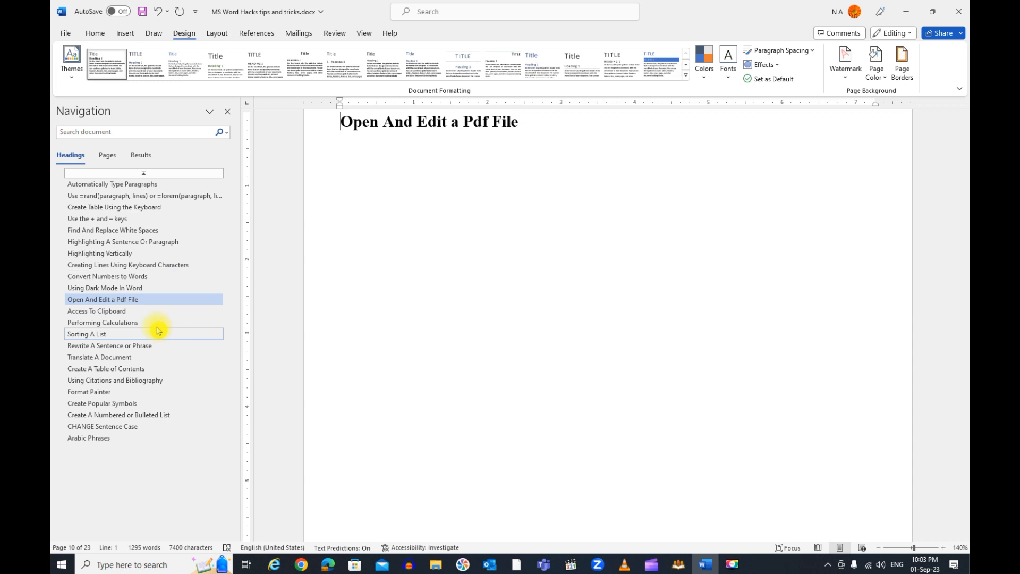
Go to the "Access To Clipboard" section and delete the repeated lines below the first three sample lines
{"action": "left_click", "coordinate": [127, 311]}
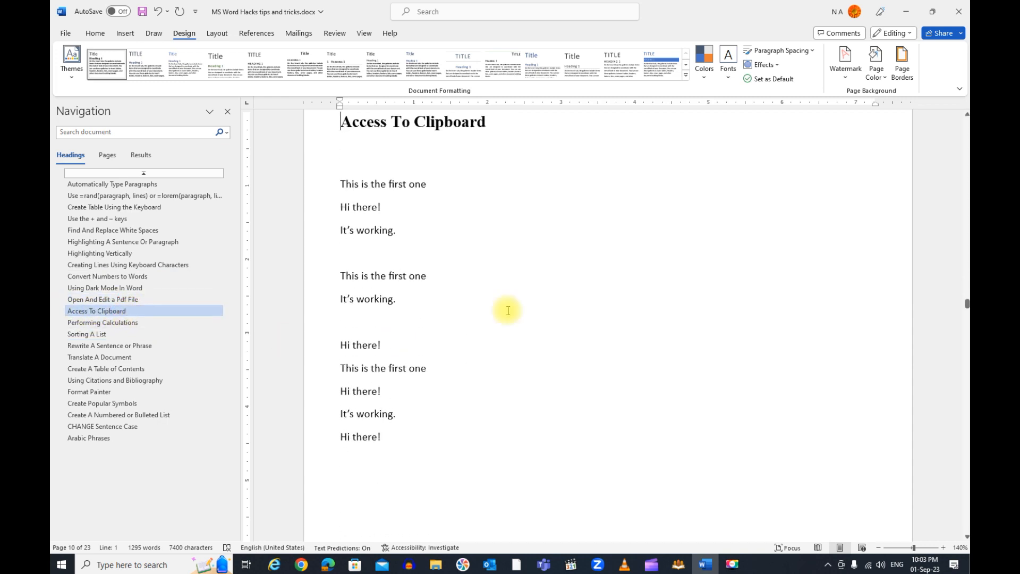
{"action": "left_click_drag", "start_coordinate": [393, 437], "coordinate": [324, 281]}
{"action": "key", "text": "Delete"}
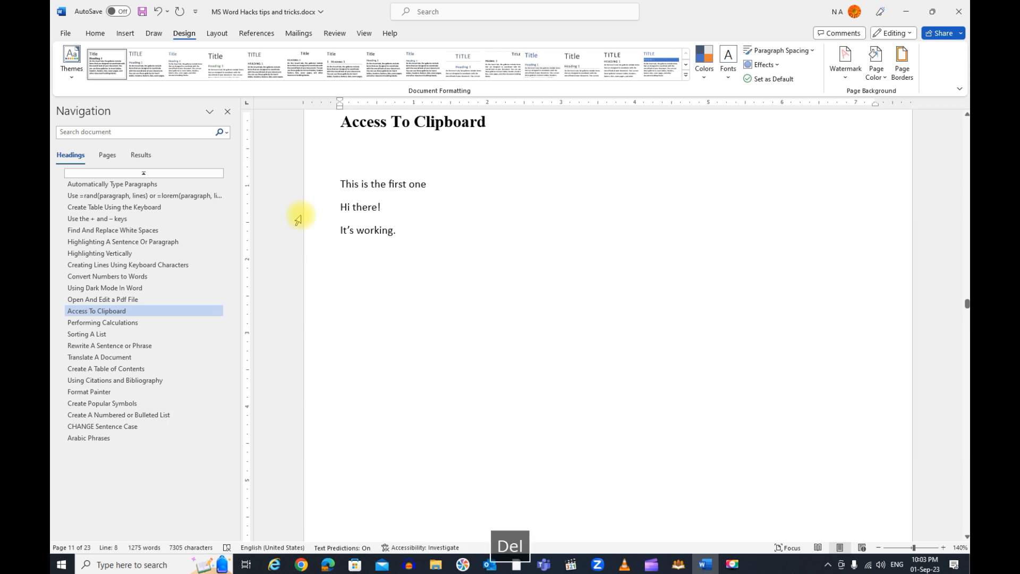
Show the Clipboard contents beside the document and clear all collected items
{"action": "left_click", "coordinate": [96, 33]}
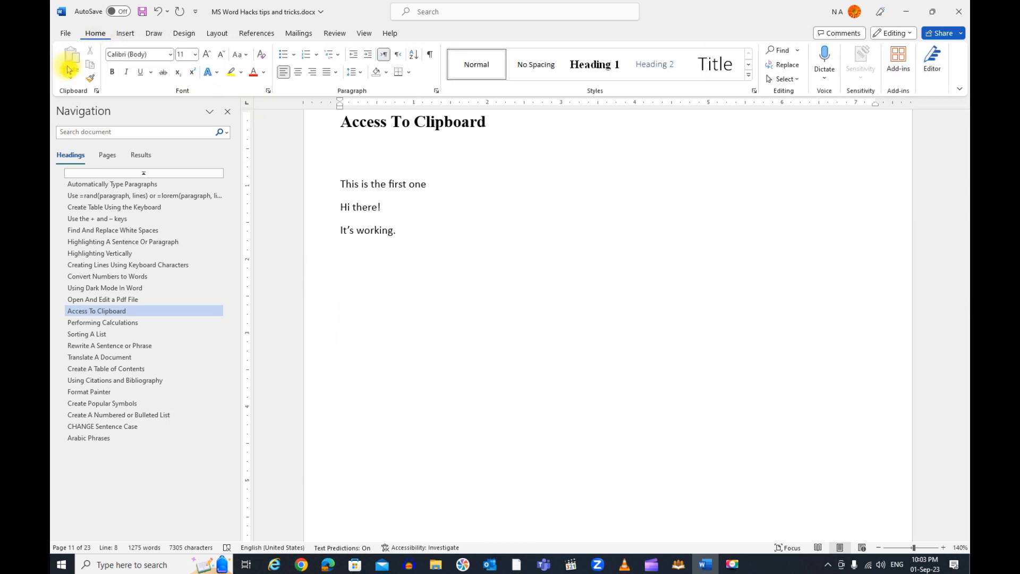
{"action": "left_click", "coordinate": [98, 91]}
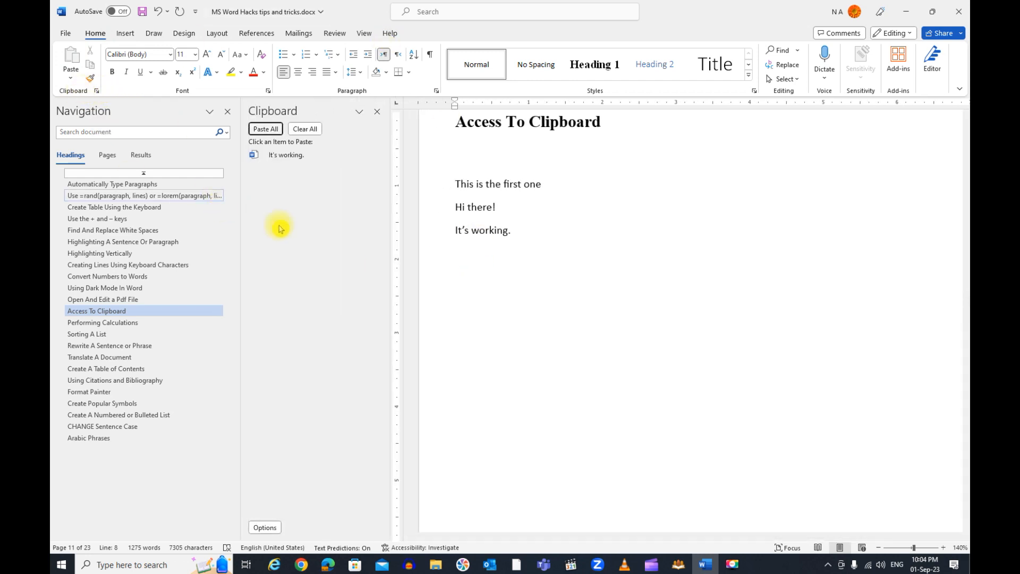
{"action": "left_click", "coordinate": [305, 130]}
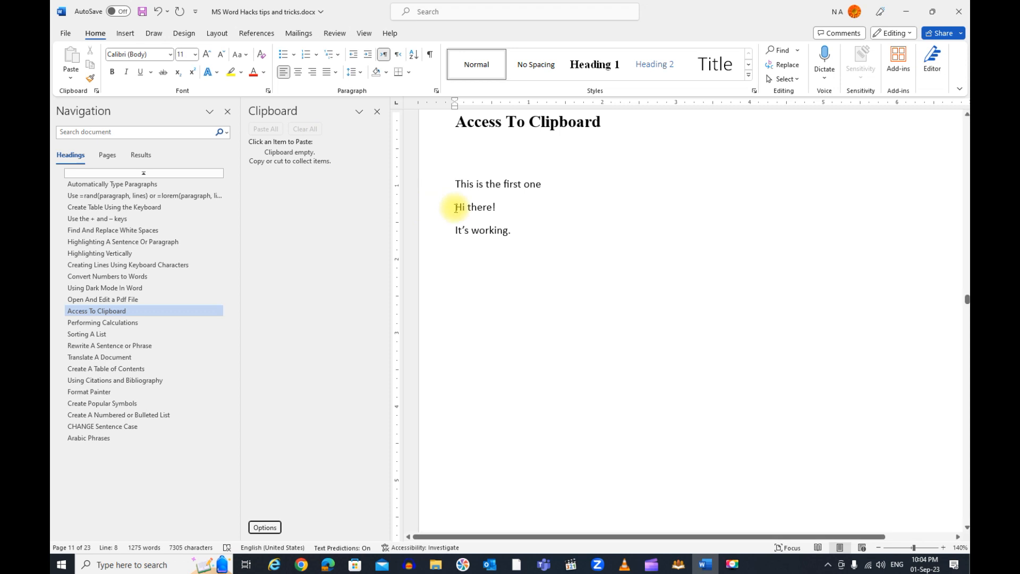
Copy "This is the first one", "Hi there!" and "It's working." one by one to the clipboard
{"action": "left_click_drag", "start_coordinate": [452, 183], "coordinate": [537, 182]}
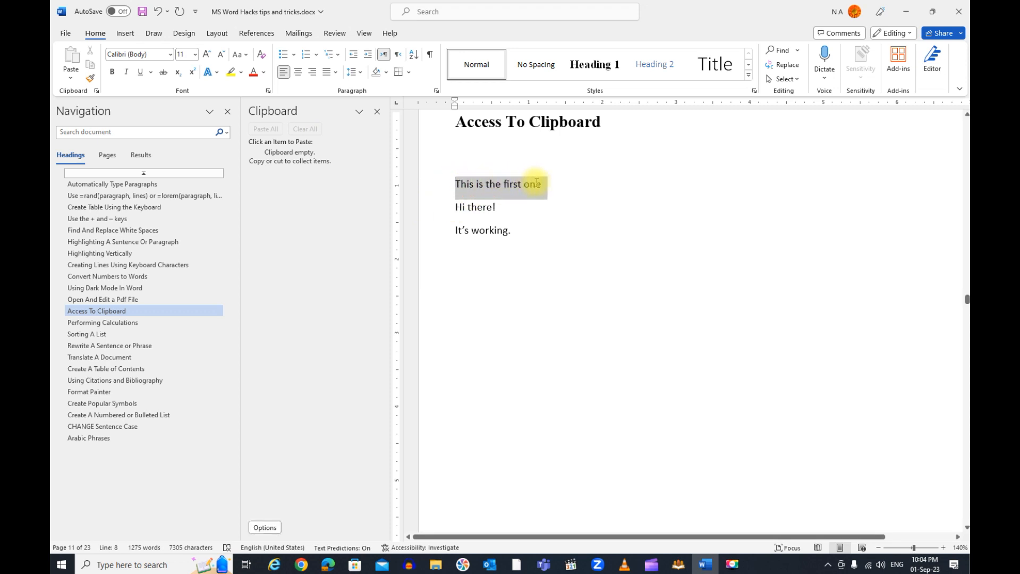
{"action": "left_click_drag", "start_coordinate": [537, 183], "coordinate": [540, 182]}
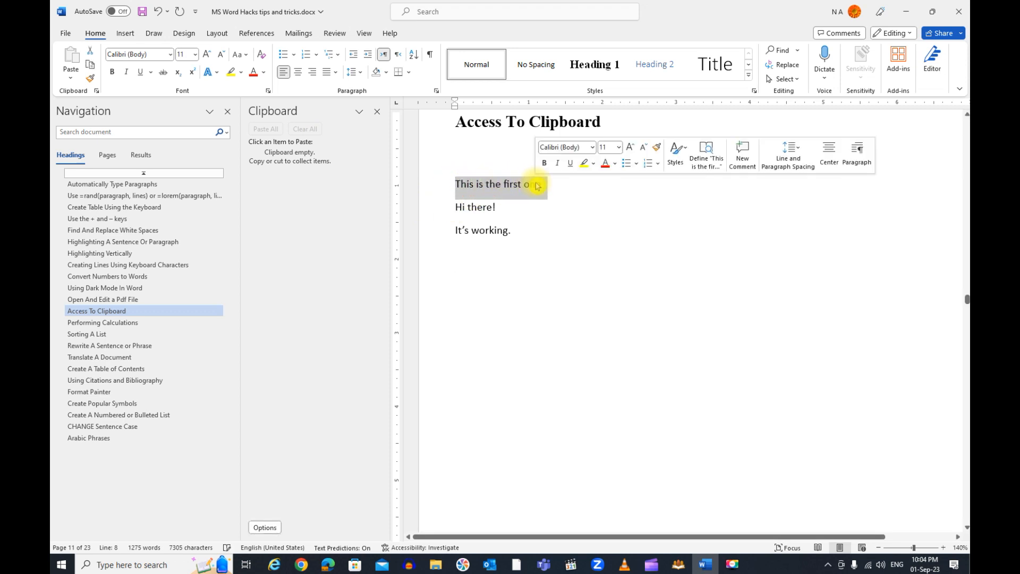
{"action": "left_click", "coordinate": [95, 70]}
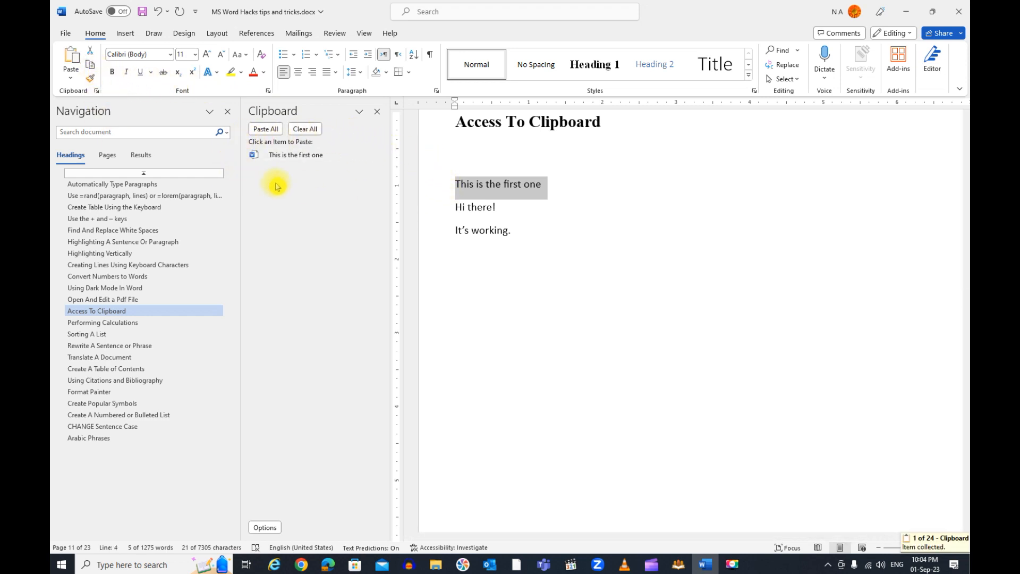
{"action": "left_click_drag", "start_coordinate": [503, 207], "coordinate": [450, 207]}
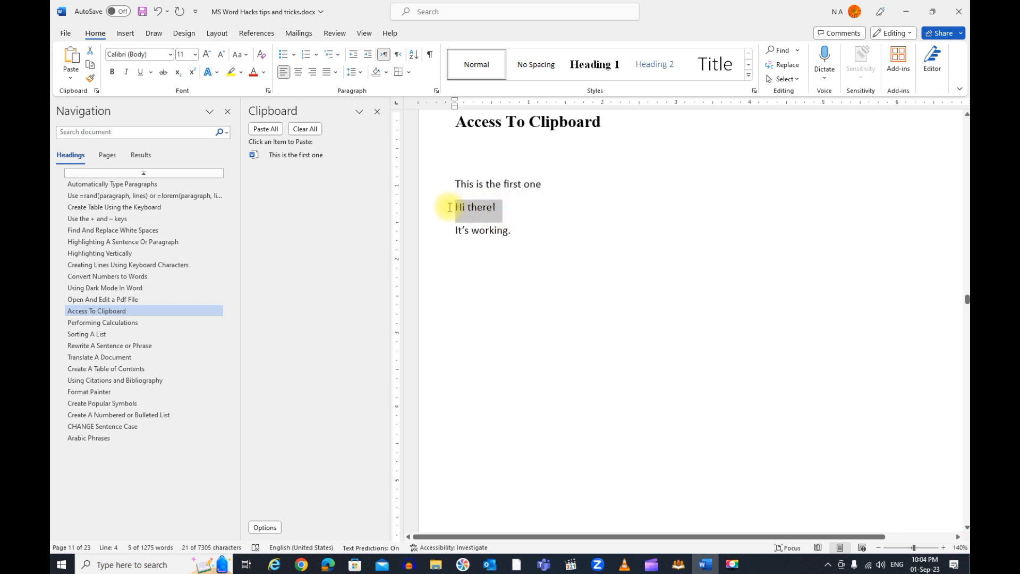
{"action": "left_click", "coordinate": [91, 68]}
{"action": "left_click_drag", "start_coordinate": [558, 231], "coordinate": [460, 232]}
{"action": "left_click", "coordinate": [91, 65]}
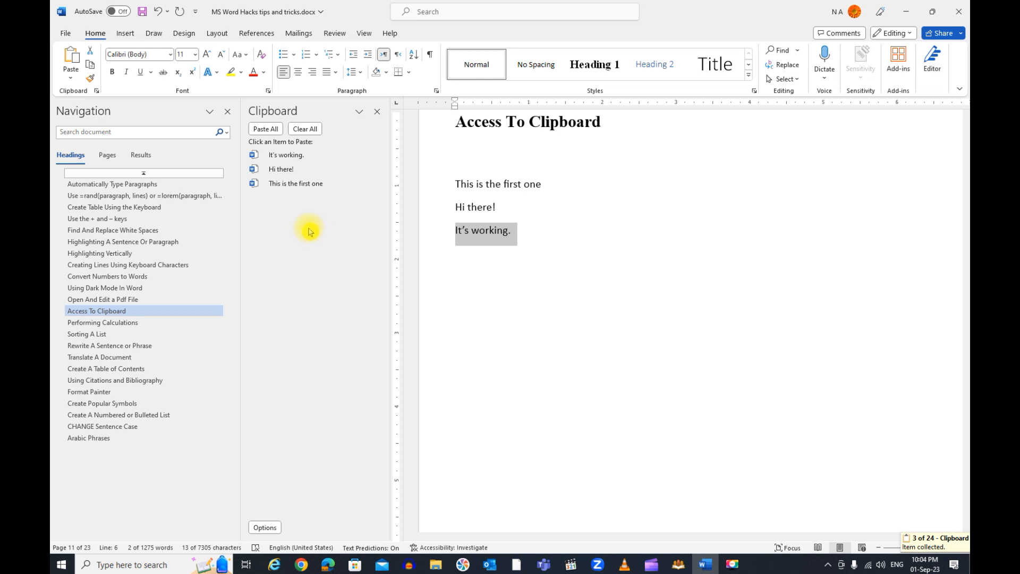
Paste all clipboard items below the sample lines, add "Hi there!" after them and "This is the first one" directly under the original lines
{"action": "left_click", "coordinate": [481, 314]}
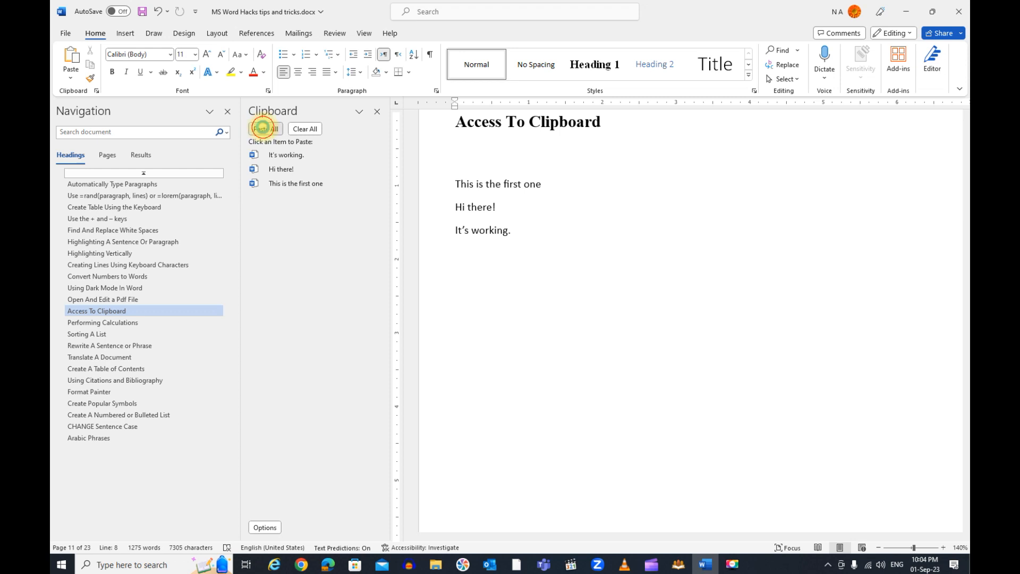
{"action": "left_click", "coordinate": [263, 129]}
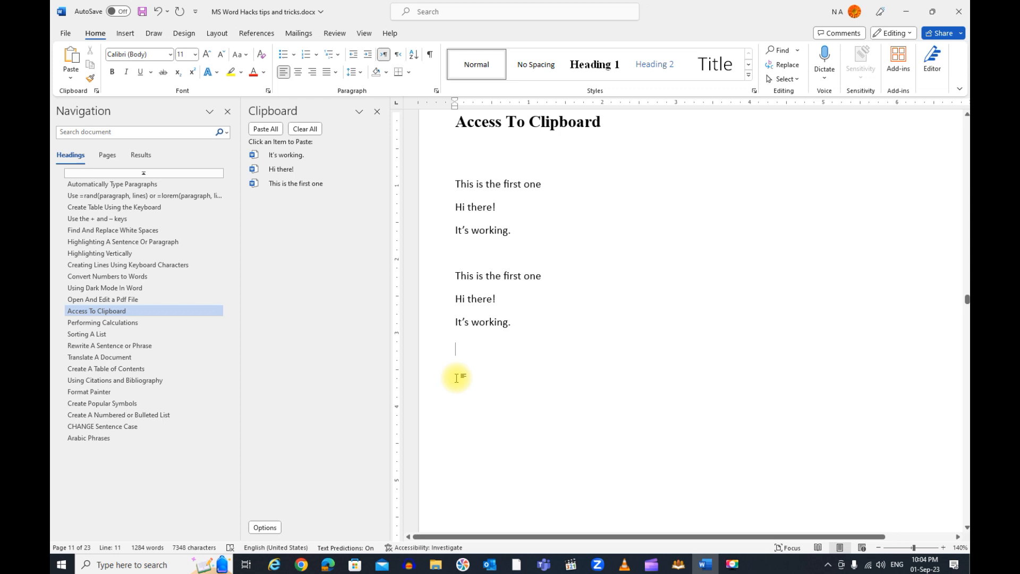
{"action": "left_click", "coordinate": [277, 170]}
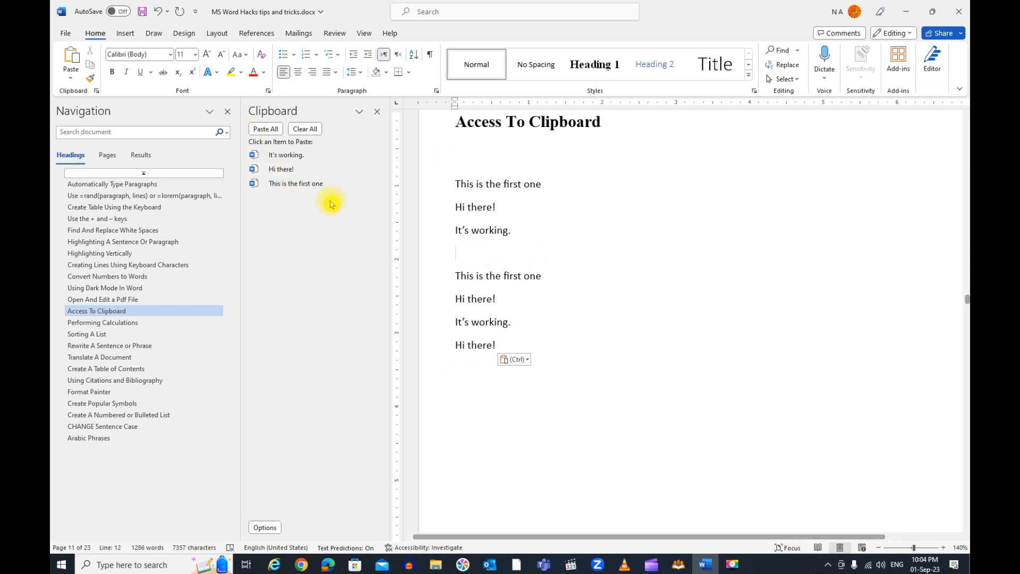
{"action": "left_click", "coordinate": [317, 185]}
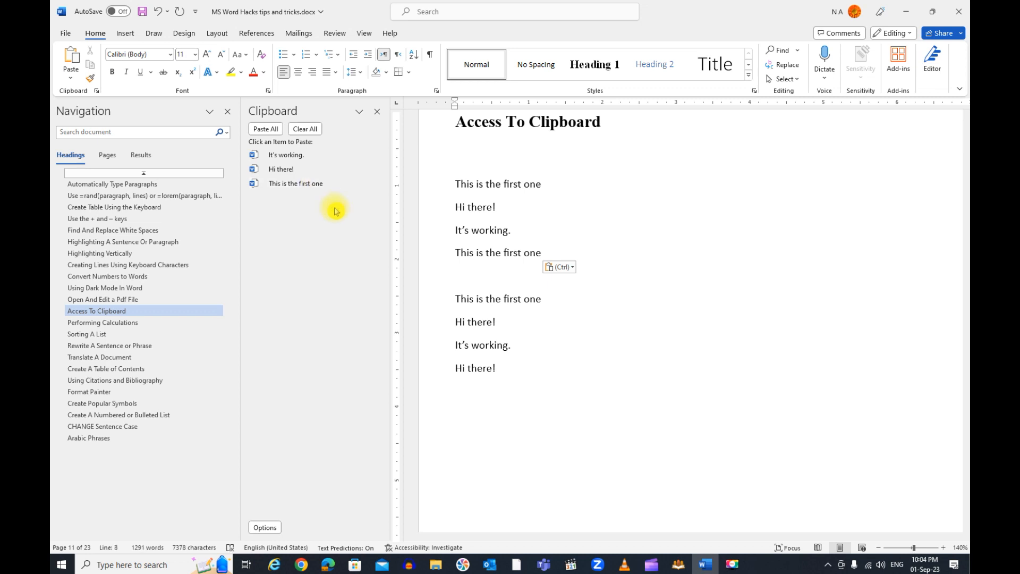
Delete the "Hi there!" and "This is the first one" items from the clipboard and close the Clipboard pane
{"action": "left_click", "coordinate": [377, 169]}
{"action": "left_click", "coordinate": [356, 200]}
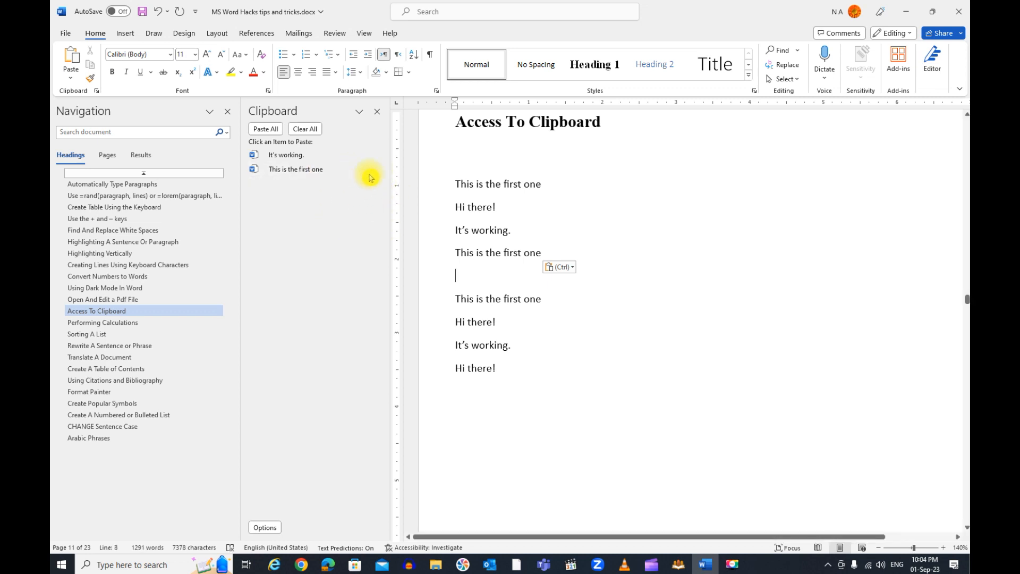
{"action": "left_click", "coordinate": [377, 169]}
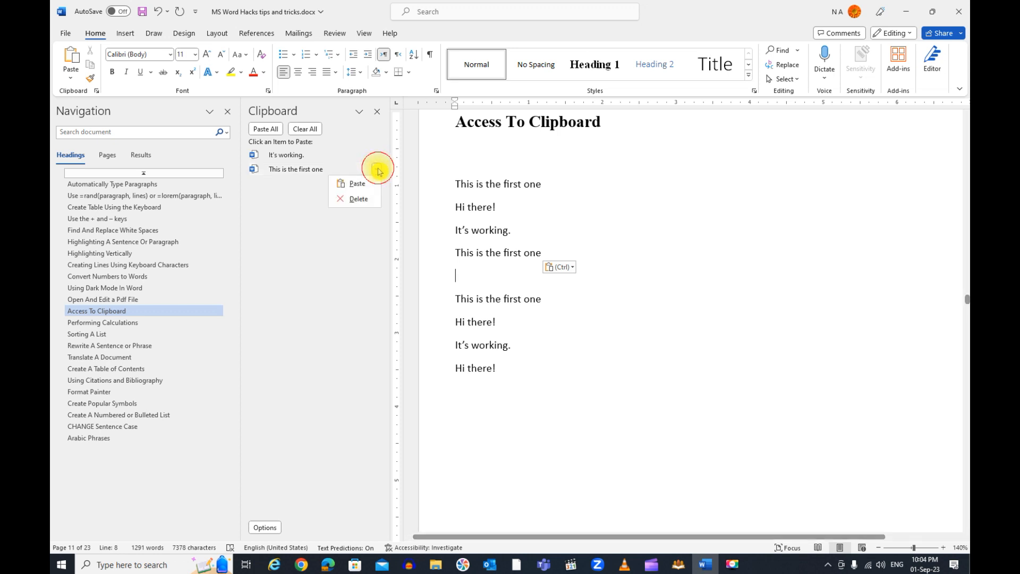
{"action": "left_click", "coordinate": [370, 202]}
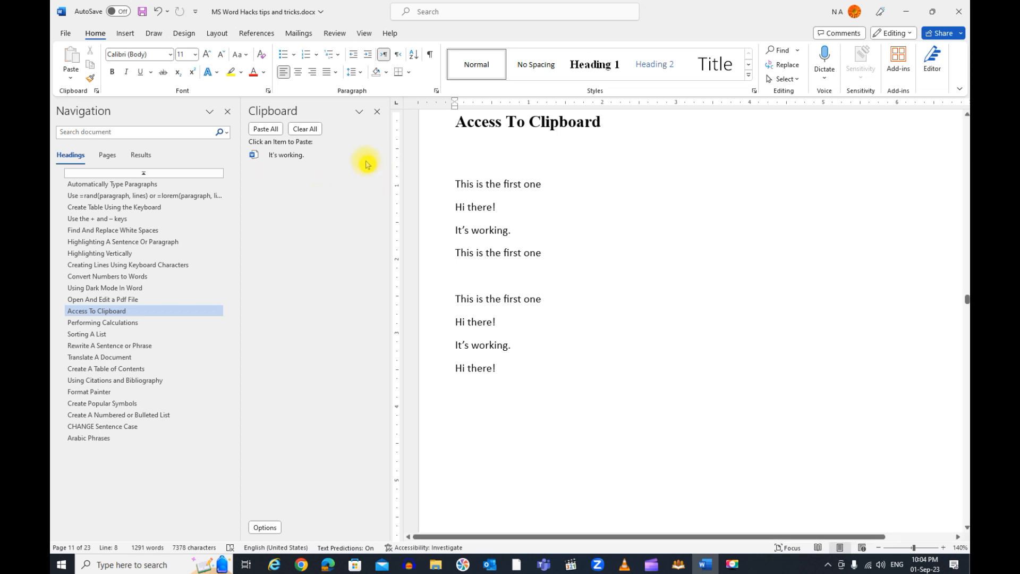
{"action": "left_click", "coordinate": [377, 113]}
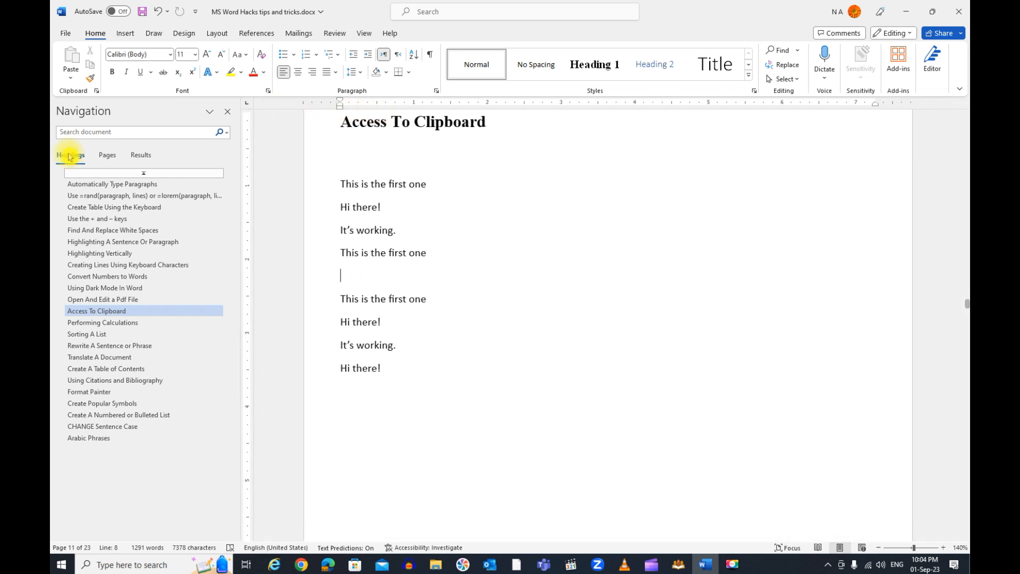
Go to the "Performing Calculations" section and examine the column letters and row numbers of its item table
{"action": "left_click", "coordinate": [113, 333]}
{"action": "left_click", "coordinate": [115, 324]}
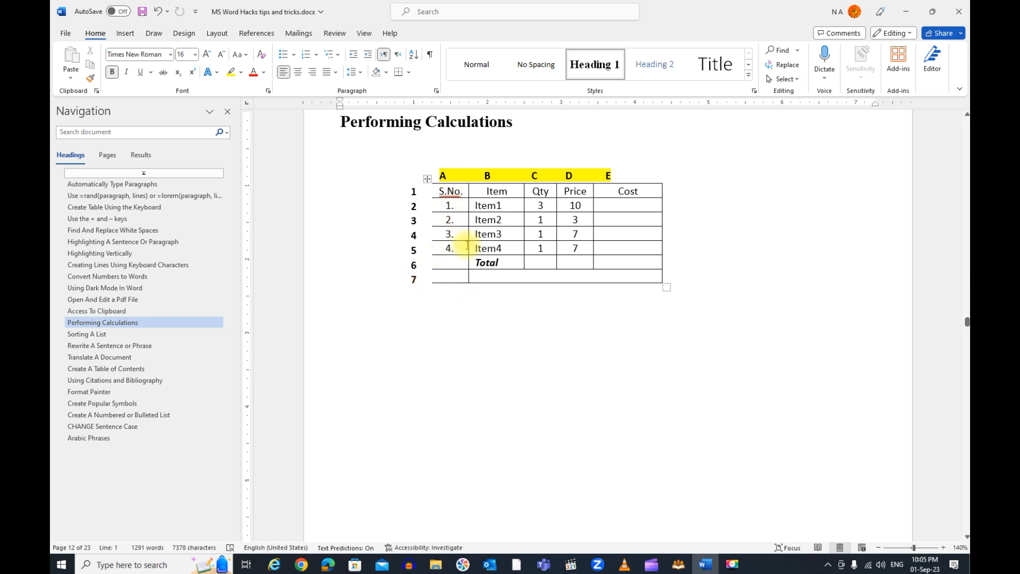
{"action": "left_click", "coordinate": [491, 206]}
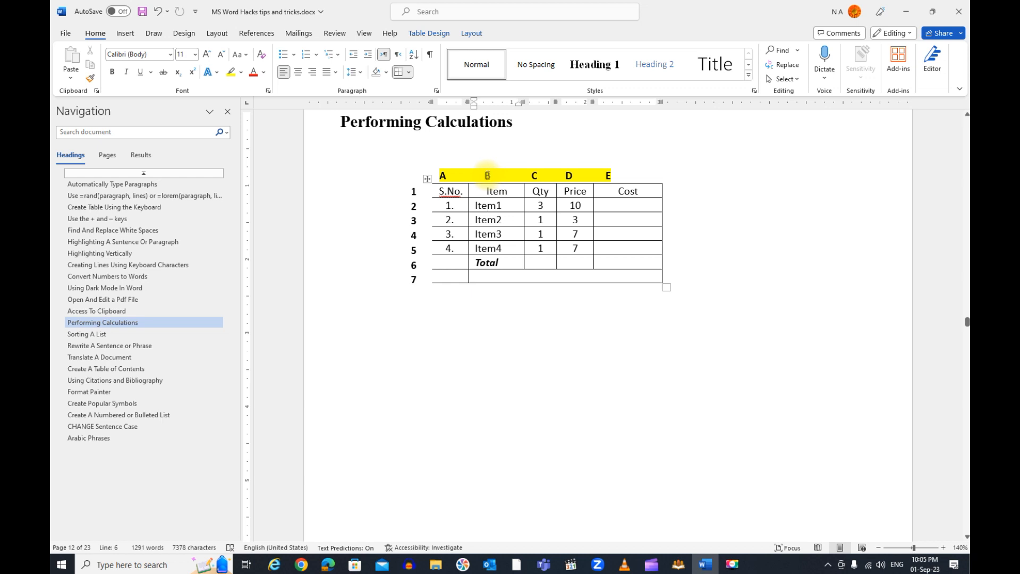
{"action": "mouse_move", "coordinate": [430, 214]}
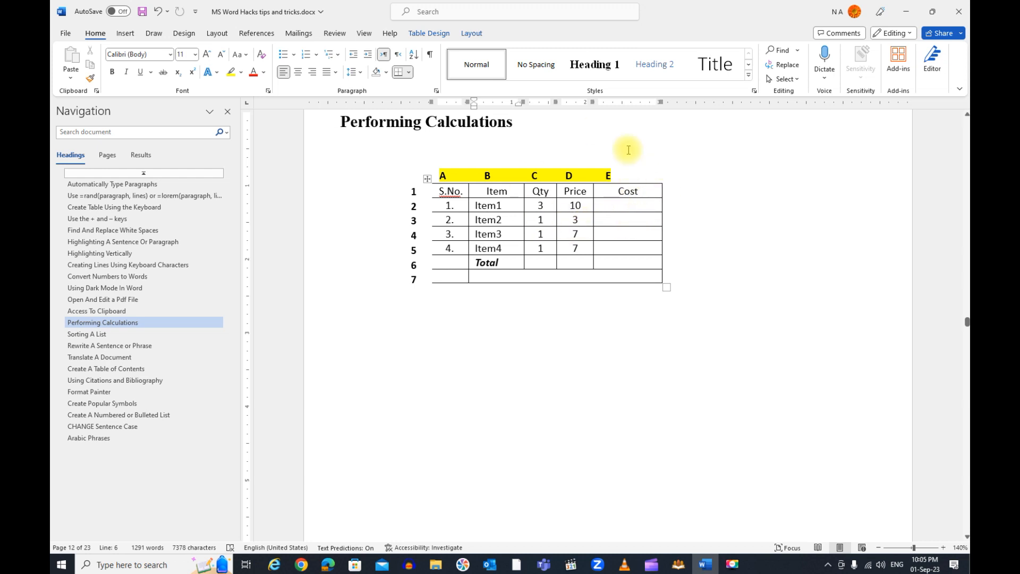
Insert the formula field =c2*d2 in Item1's Cost cell and calculate it
{"action": "left_click", "coordinate": [630, 205]}
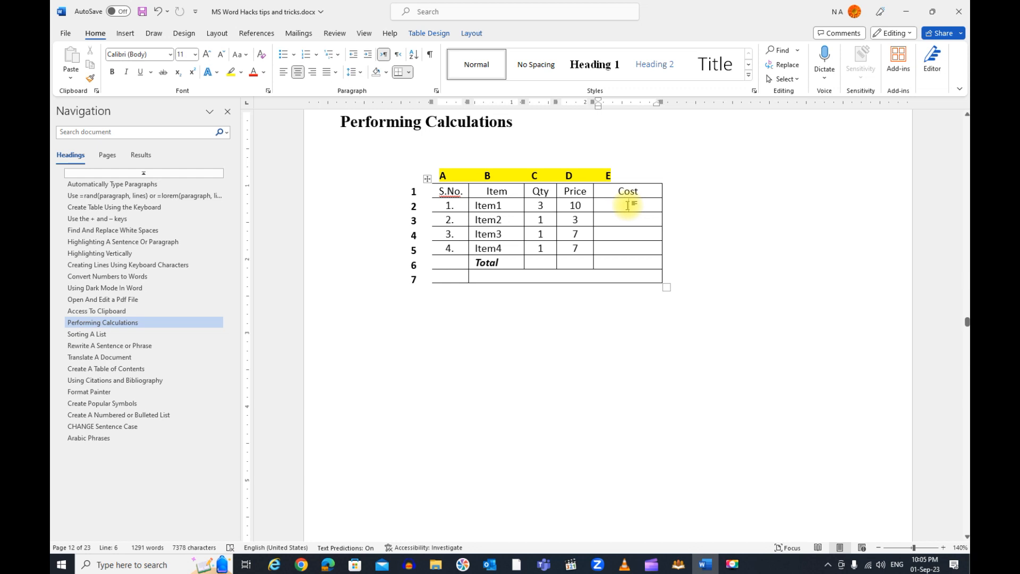
{"action": "key", "text": "ctrl+F9"}
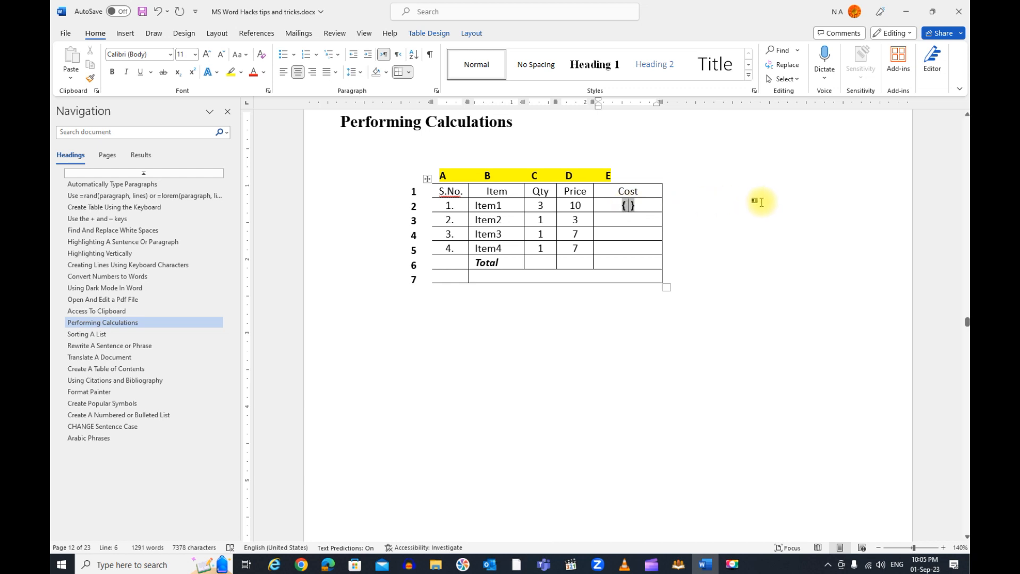
{"action": "type", "text": "= "}
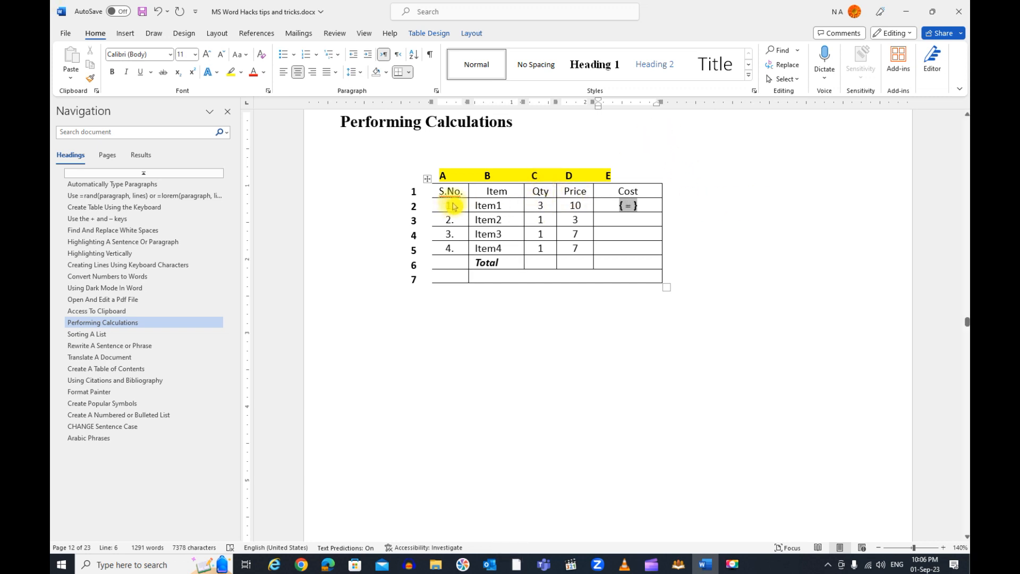
{"action": "type", "text": "c2*"}
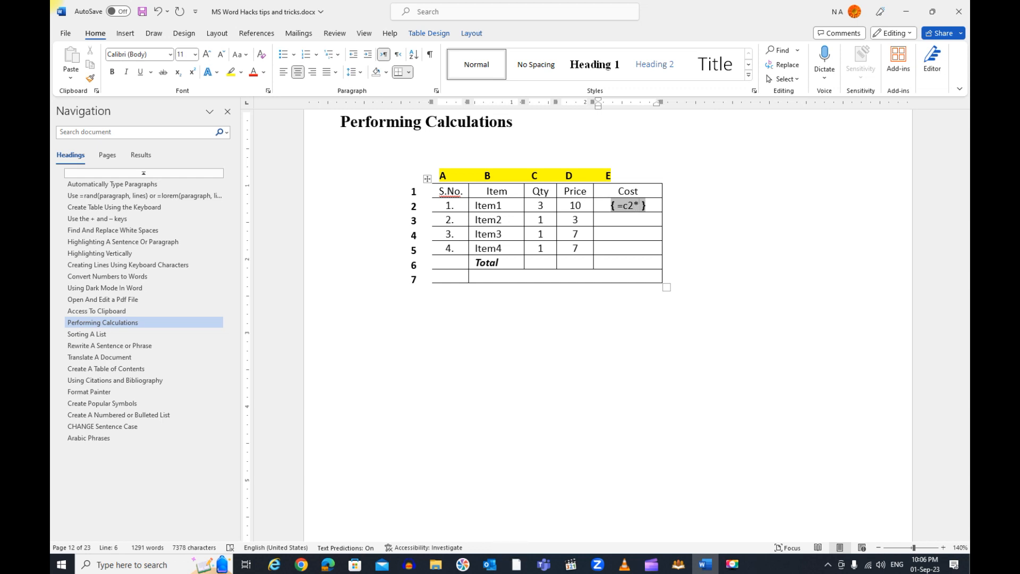
{"action": "type", "text": "d"}
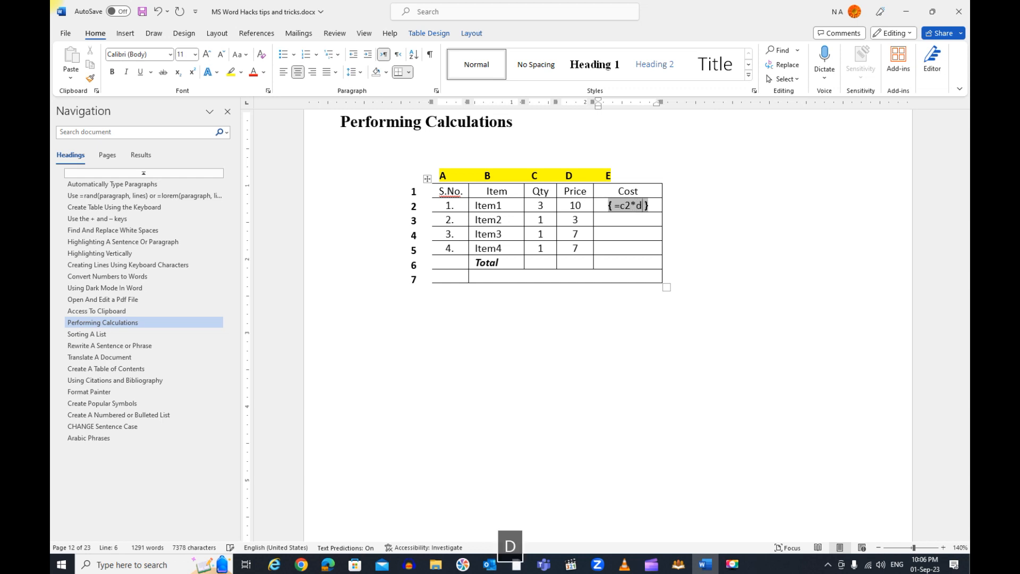
{"action": "type", "text": "2"}
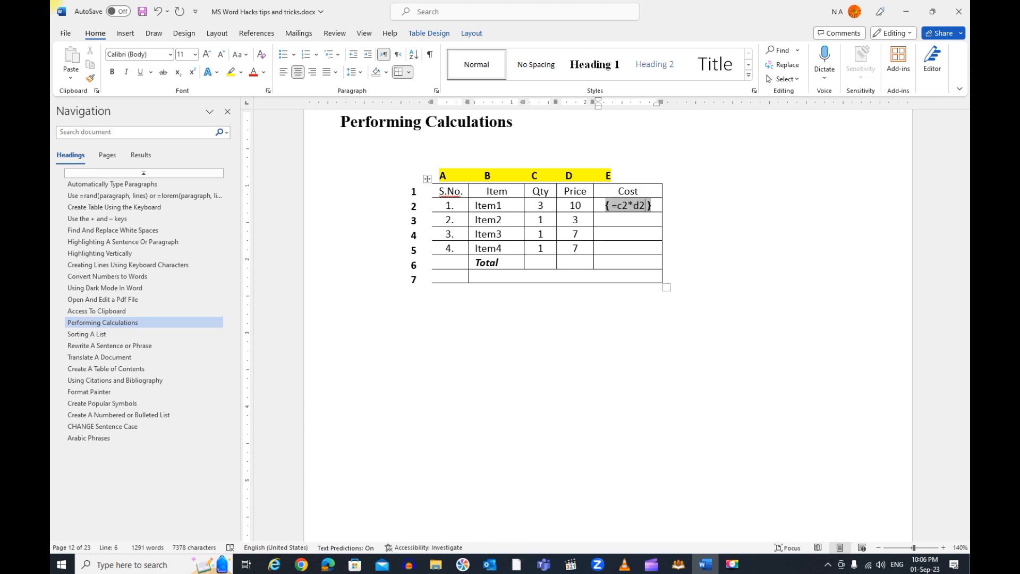
{"action": "key", "text": "F9"}
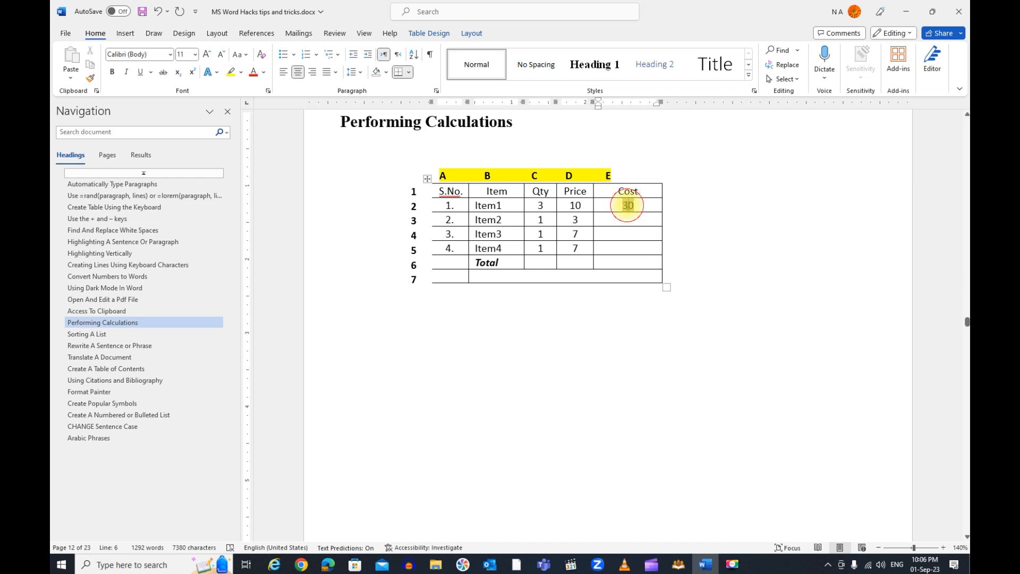
Set the number format of Item1's Cost formula to 0.00
{"action": "right_click", "coordinate": [627, 207]}
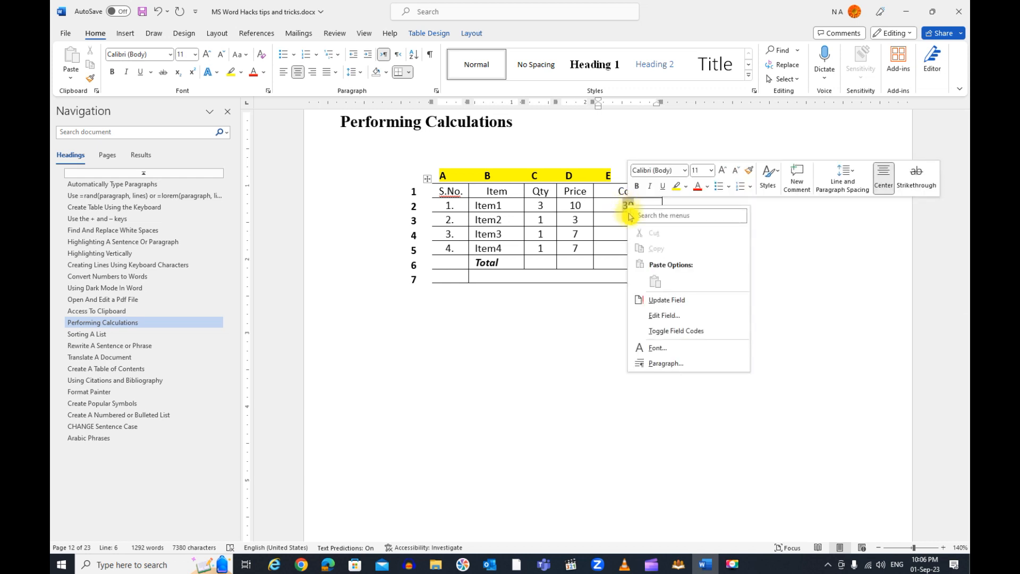
{"action": "left_click", "coordinate": [658, 318]}
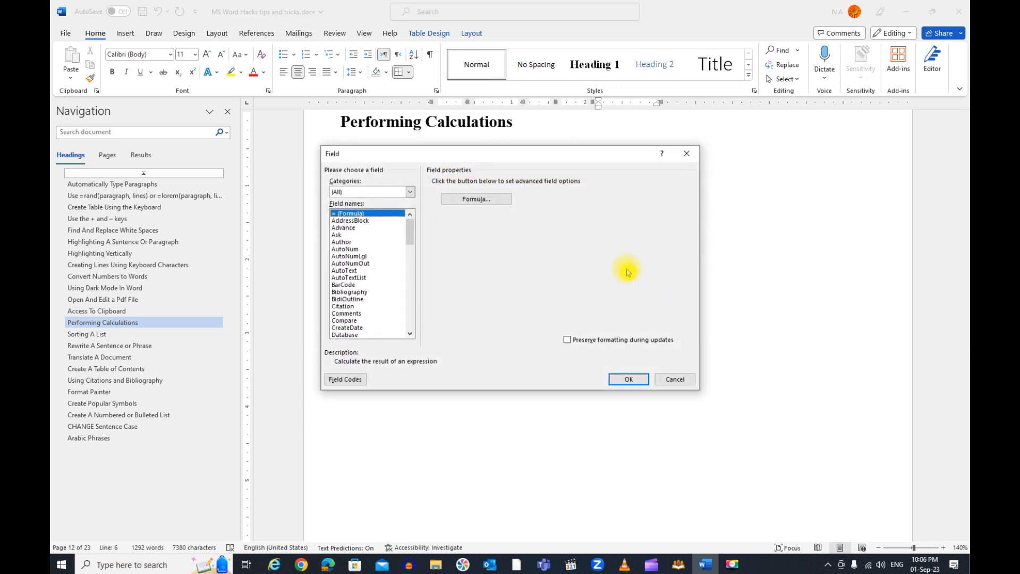
{"action": "left_click", "coordinate": [478, 200]}
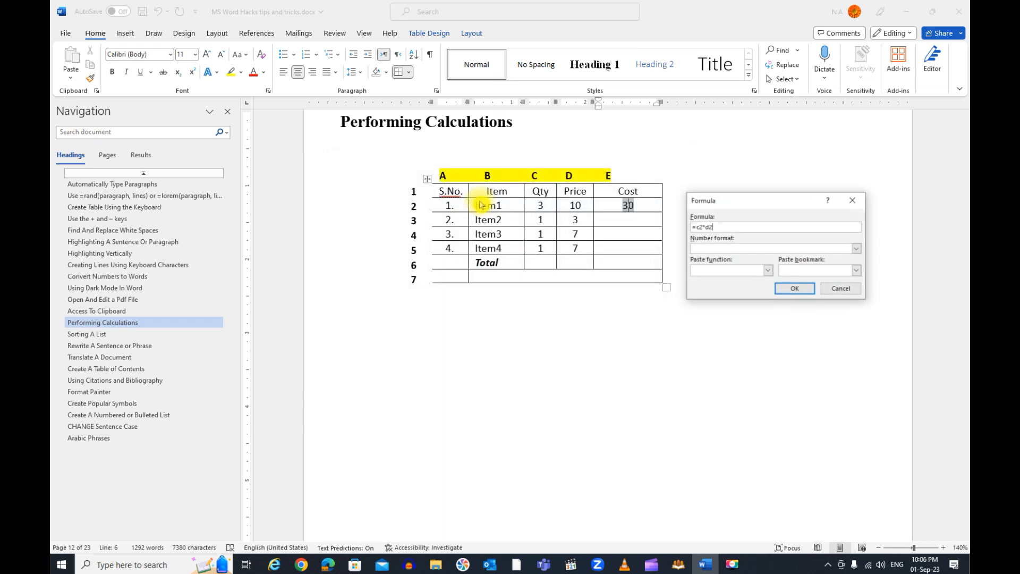
{"action": "left_click", "coordinate": [857, 248]}
{"action": "left_click", "coordinate": [857, 293]}
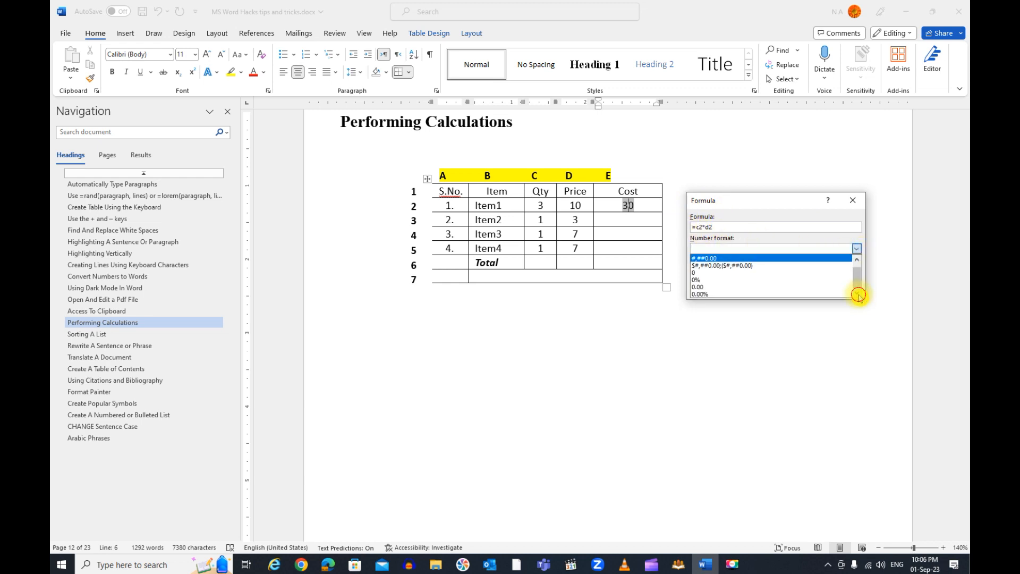
{"action": "left_click", "coordinate": [772, 287]}
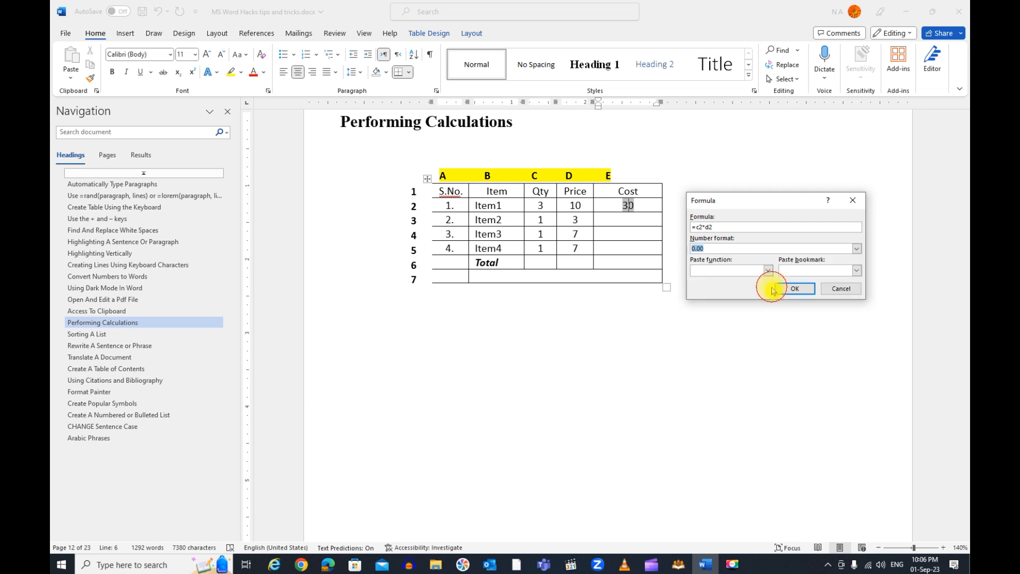
{"action": "left_click", "coordinate": [795, 289]}
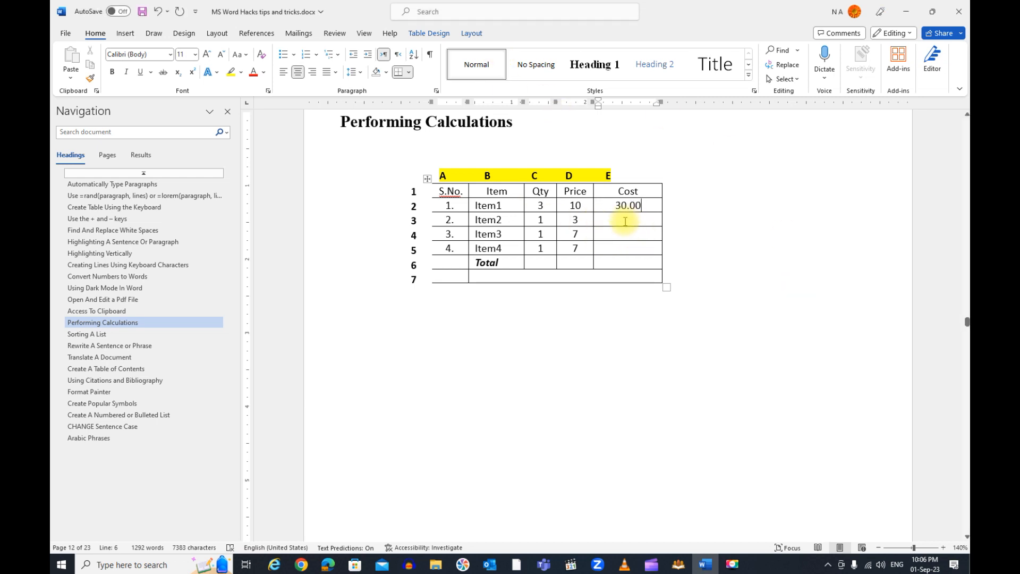
Insert and calculate the formula fields =c3*d3, =c4*d4 and =c5*d5 in the Cost cells of Item2, Item3 and Item4
{"action": "left_click", "coordinate": [645, 220]}
{"action": "key", "text": "ctrl+F9"}
{"action": "type", "text": "=c3*d3"}
{"action": "key", "text": "F9"}
{"action": "left_click", "coordinate": [643, 237]}
{"action": "key", "text": "ctrl+F9"}
{"action": "type", "text": "=c4*d4"}
{"action": "key", "text": "F9"}
{"action": "left_click", "coordinate": [671, 249]}
{"action": "key", "text": "ctrl+F9"}
{"action": "type", "text": "=c5*d5"}
{"action": "key", "text": "F9"}
Set the number format of the Cost formulas for Item2, Item3 and Item4 to 0.00
{"action": "right_click", "coordinate": [628, 221]}
{"action": "left_click", "coordinate": [664, 331]}
{"action": "left_click", "coordinate": [468, 202]}
{"action": "left_click", "coordinate": [709, 249]}
{"action": "type", "text": "0.00"}
{"action": "left_click", "coordinate": [801, 289]}
{"action": "right_click", "coordinate": [628, 234]}
{"action": "left_click", "coordinate": [664, 344]}
{"action": "left_click", "coordinate": [664, 356]}
{"action": "left_click", "coordinate": [856, 249]}
{"action": "left_click", "coordinate": [749, 292]}
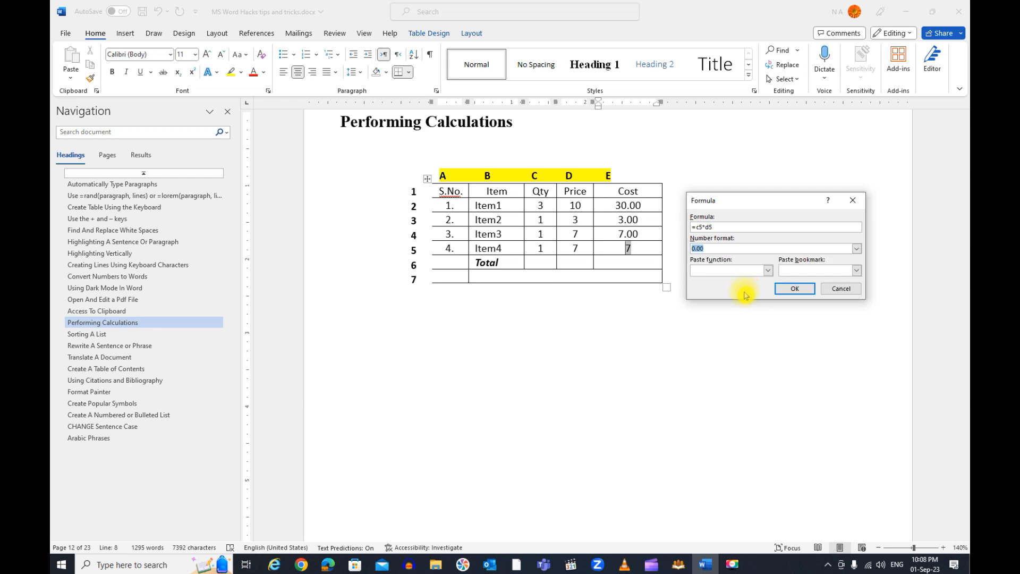
{"action": "left_click", "coordinate": [802, 289]}
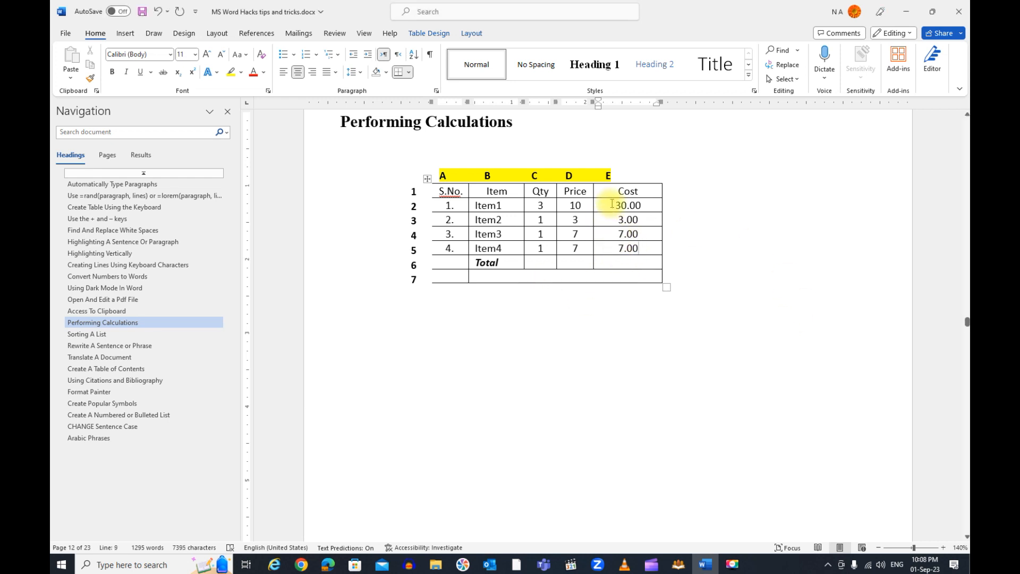
Insert the formula field =sum(above) in the Total row's Cost cell and calculate it
{"action": "left_click_drag", "start_coordinate": [620, 201], "coordinate": [629, 252]}
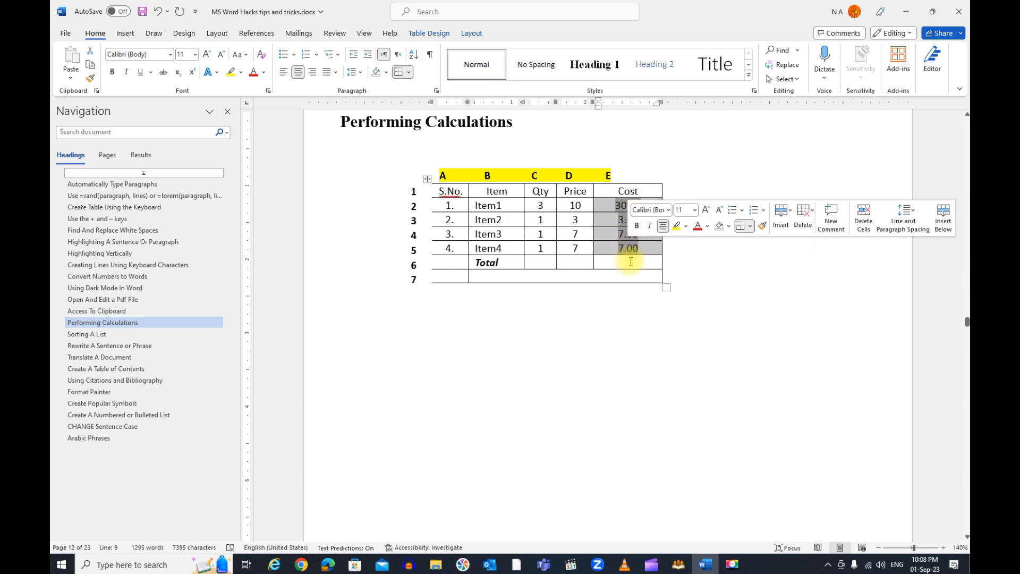
{"action": "left_click", "coordinate": [643, 263]}
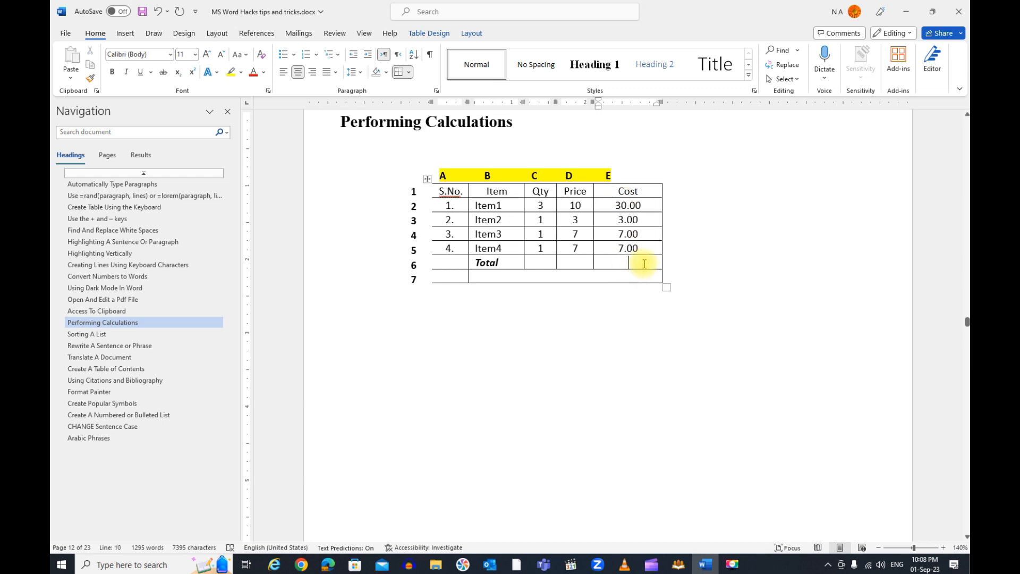
{"action": "key", "text": "ctrl+F9"}
{"action": "type", "text": "=sum"}
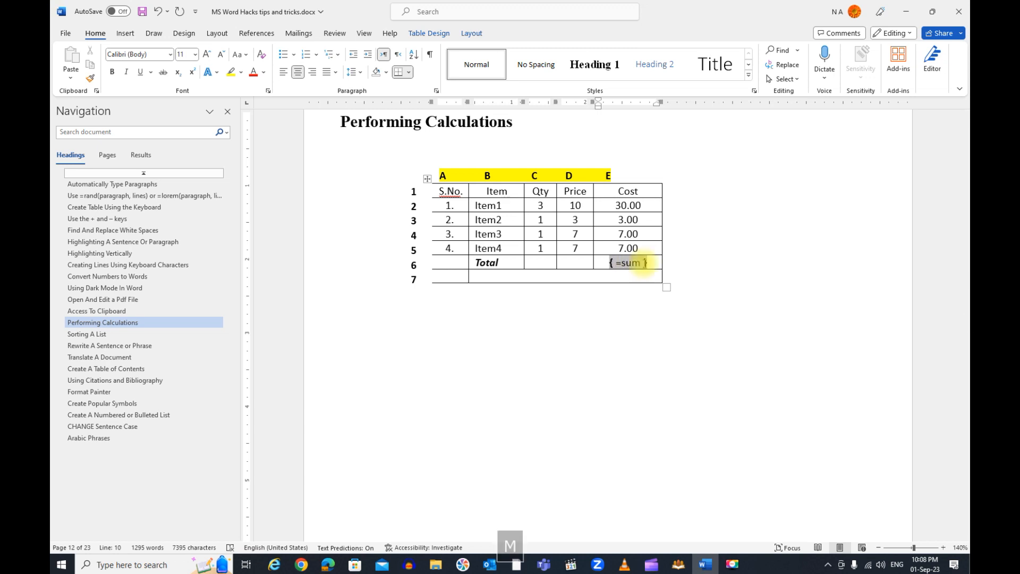
{"action": "type", "text": "(above"}
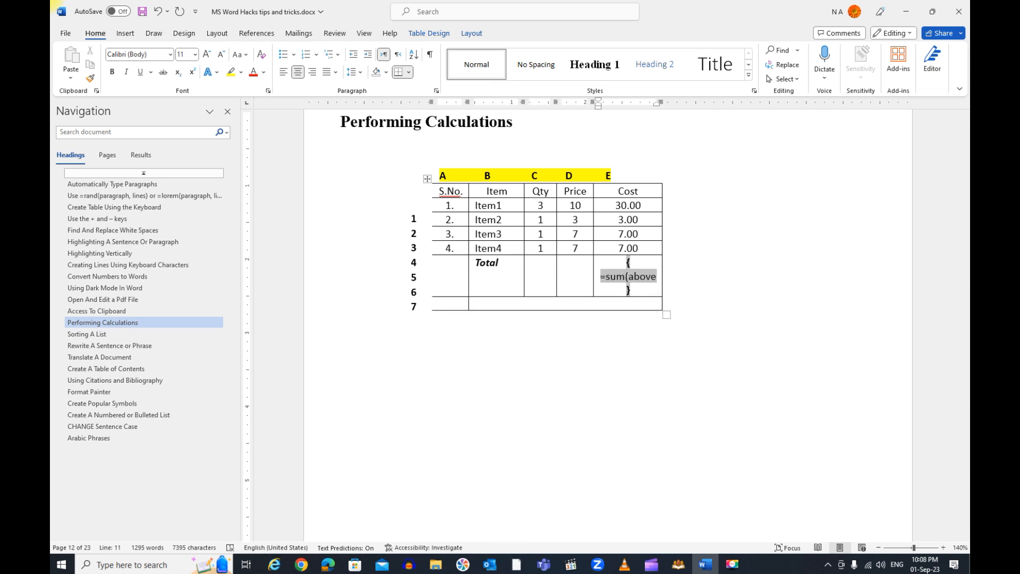
{"action": "type", "text": ")"}
{"action": "key", "text": "F9"}
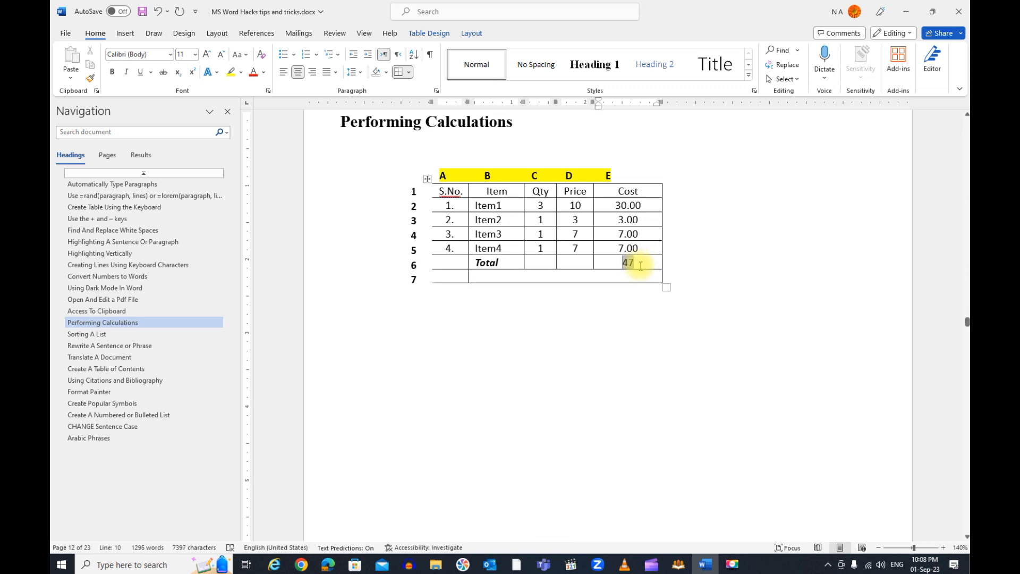
Set the number format of the Total row's sum formula to 0.00
{"action": "right_click", "coordinate": [627, 268]}
{"action": "left_click", "coordinate": [664, 374]}
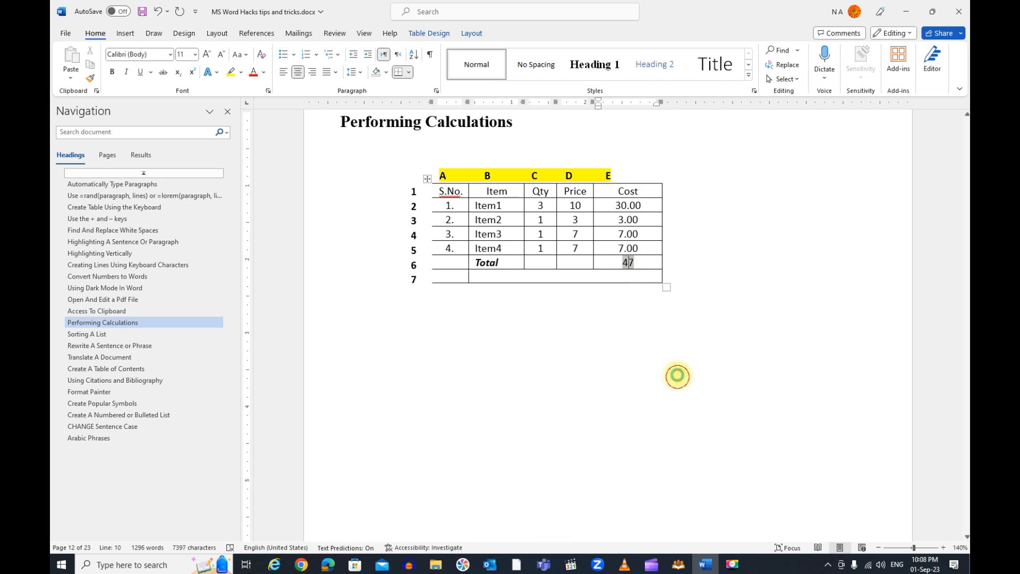
{"action": "left_click", "coordinate": [474, 202]}
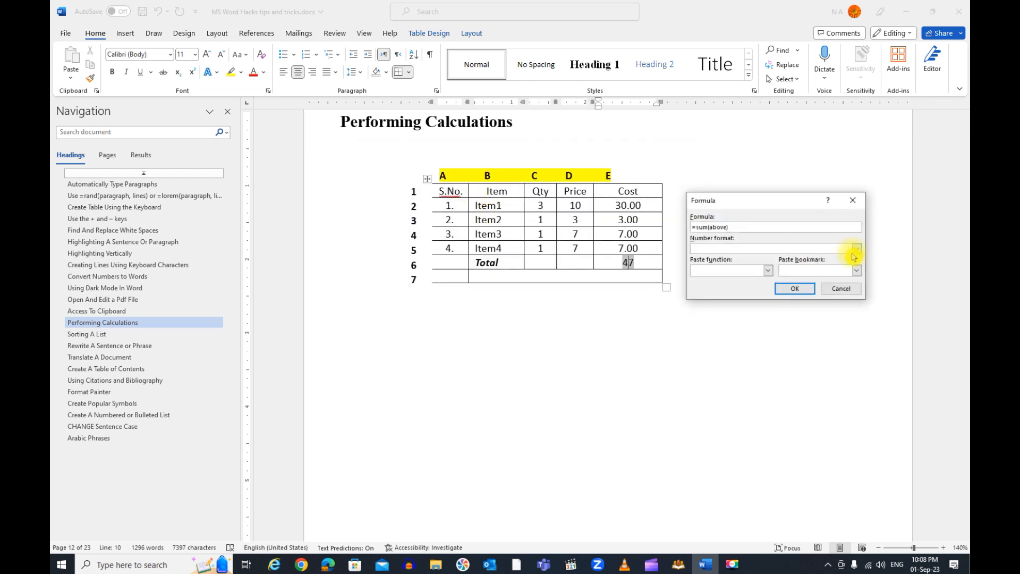
{"action": "left_click", "coordinate": [860, 248]}
{"action": "left_click", "coordinate": [709, 285]}
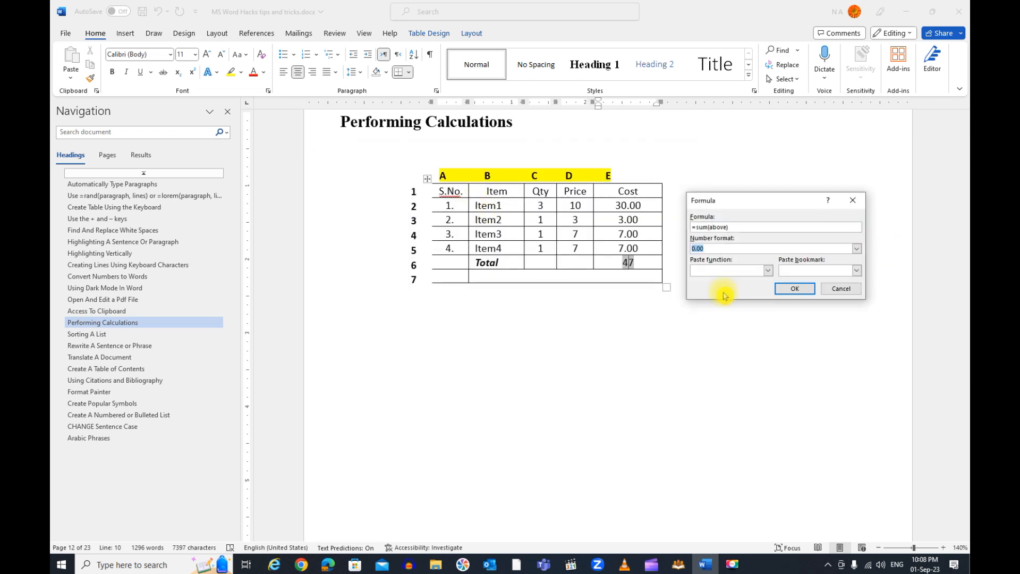
{"action": "left_click", "coordinate": [795, 289]}
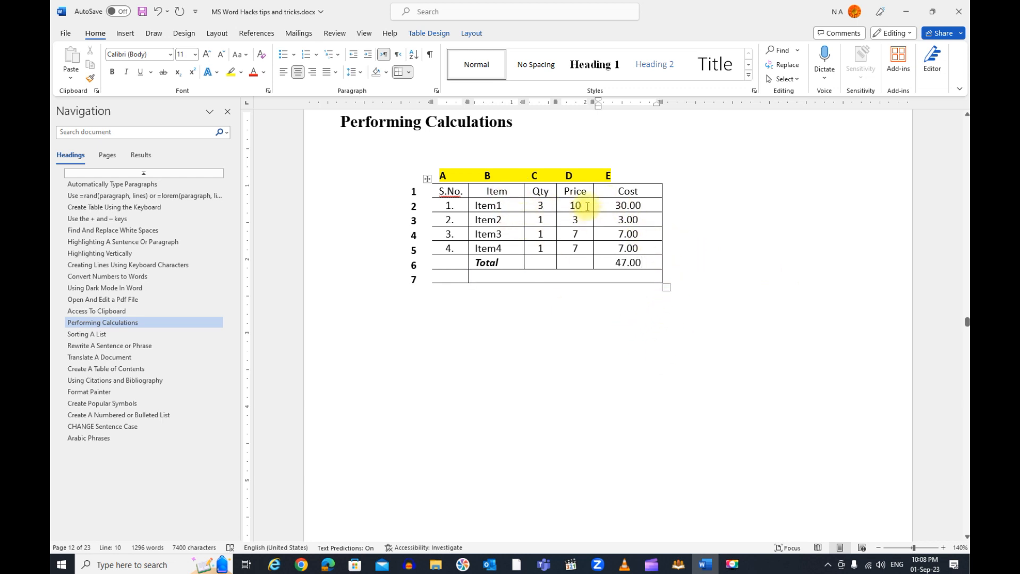
Change Item2 to quantity 2 and price 4, and Item3 to quantity 4 and price 2
{"action": "double_click", "coordinate": [543, 220]}
{"action": "type", "text": "2"}
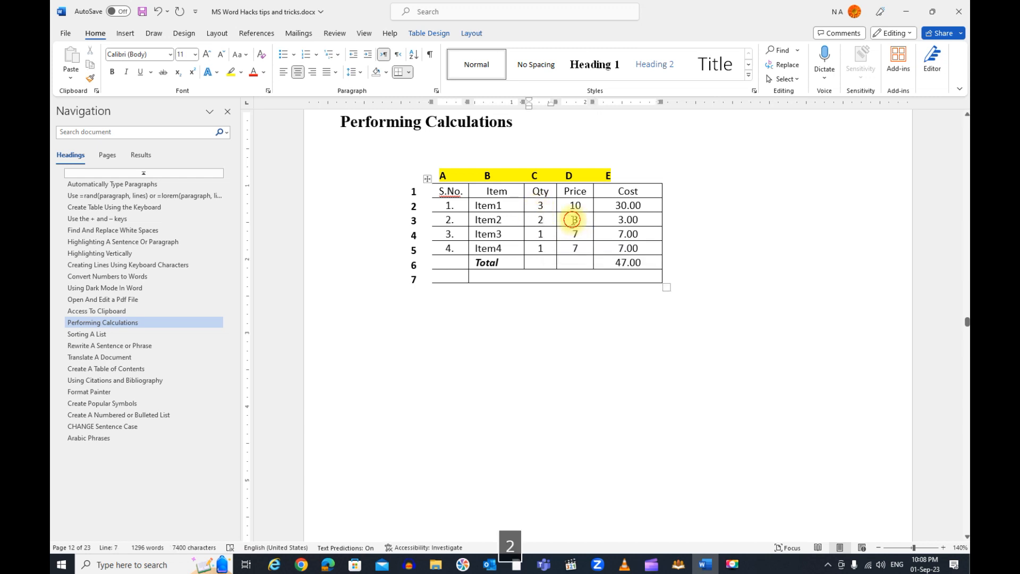
{"action": "double_click", "coordinate": [578, 220]}
{"action": "type", "text": "4"}
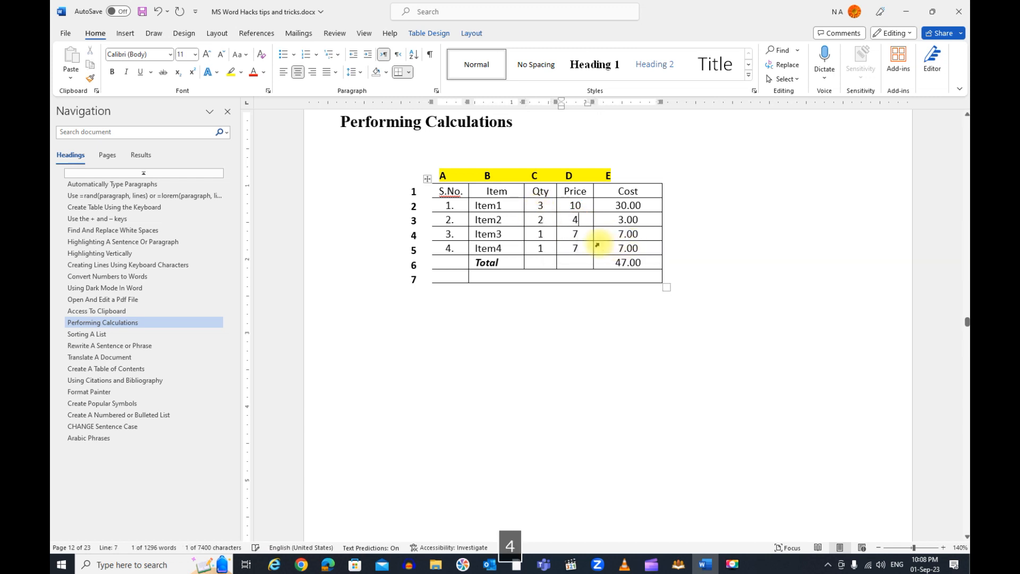
{"action": "double_click", "coordinate": [578, 233]}
{"action": "type", "text": "2"}
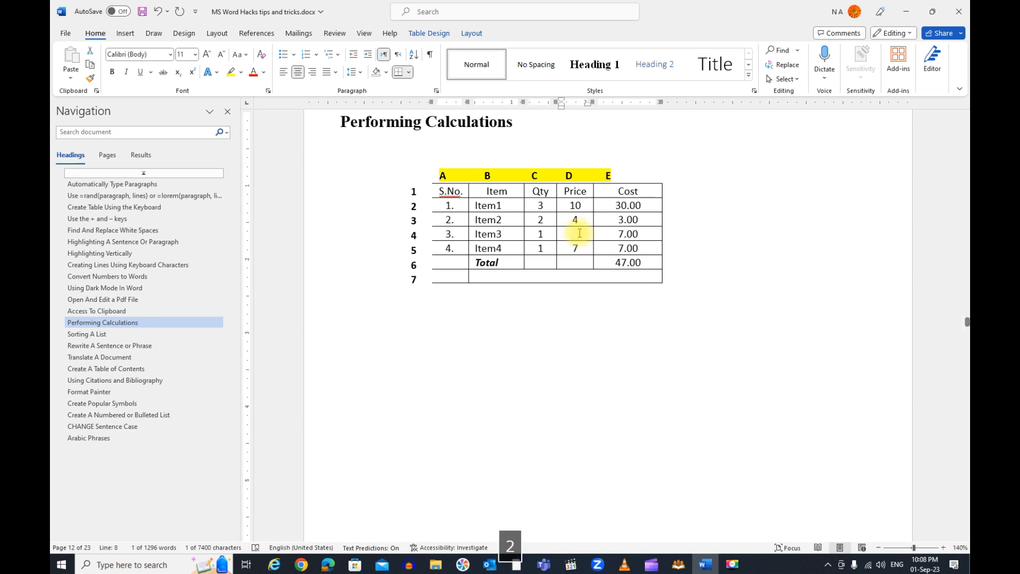
{"action": "double_click", "coordinate": [539, 234]}
{"action": "type", "text": "4"}
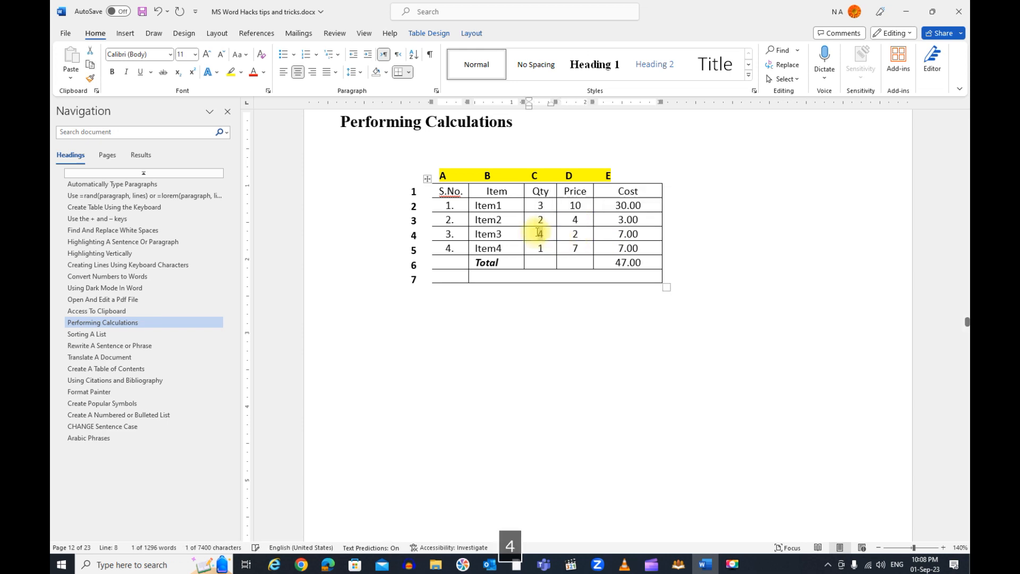
Change Item4 to quantity 3 and price 4
{"action": "double_click", "coordinate": [550, 246]}
{"action": "type", "text": "3"}
{"action": "double_click", "coordinate": [575, 249]}
{"action": "type", "text": "4"}
Update the Cost fields of Item1 through Item4 one by one to recalculate them
{"action": "left_click", "coordinate": [623, 206]}
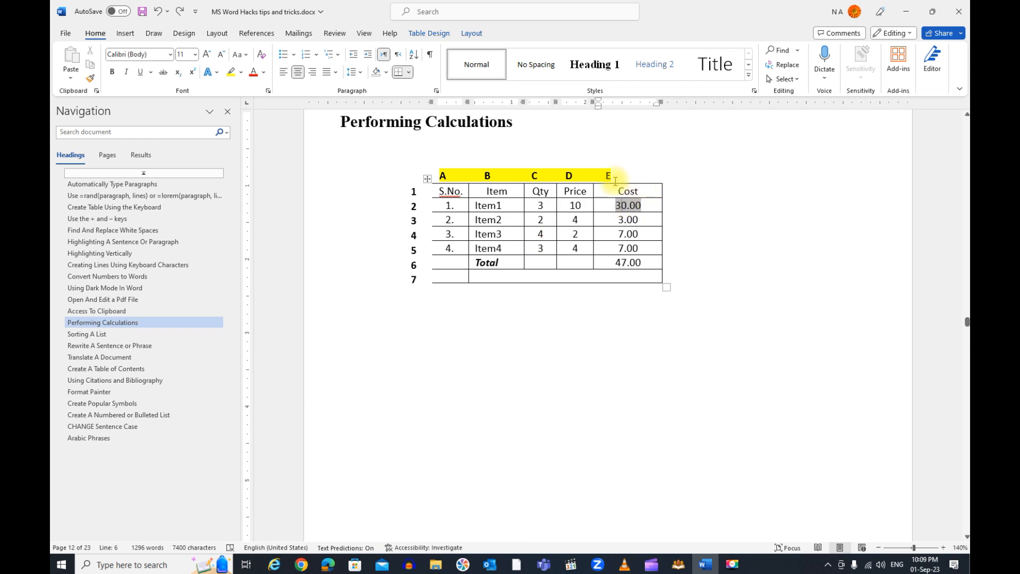
{"action": "right_click", "coordinate": [625, 207]}
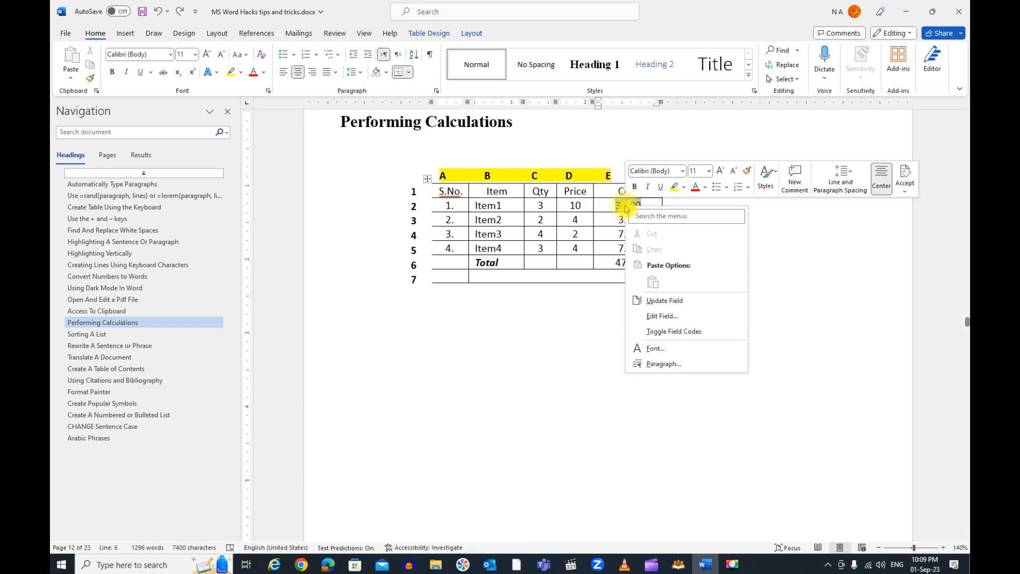
{"action": "left_click", "coordinate": [659, 301]}
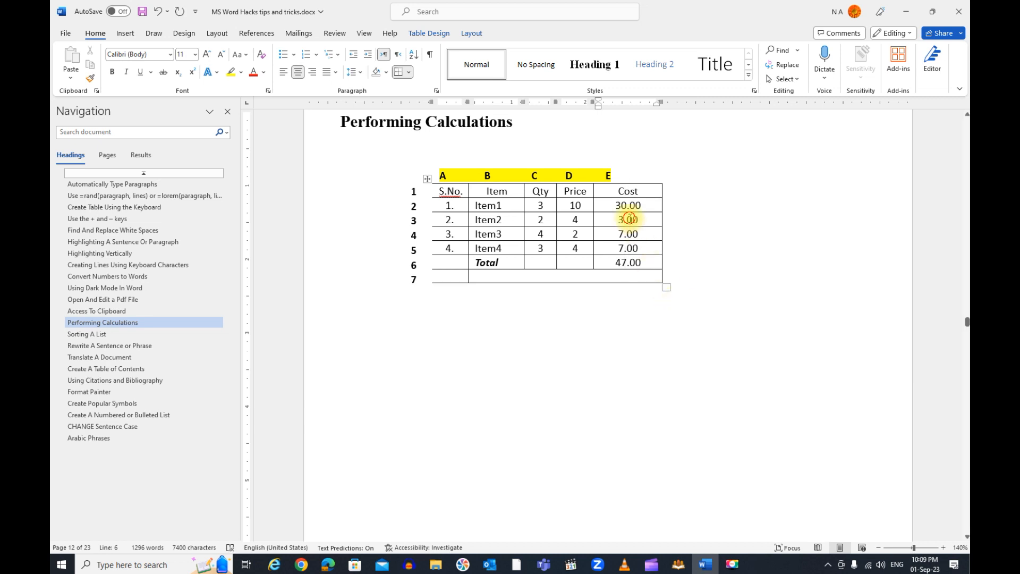
{"action": "right_click", "coordinate": [629, 218]}
{"action": "left_click", "coordinate": [668, 315]}
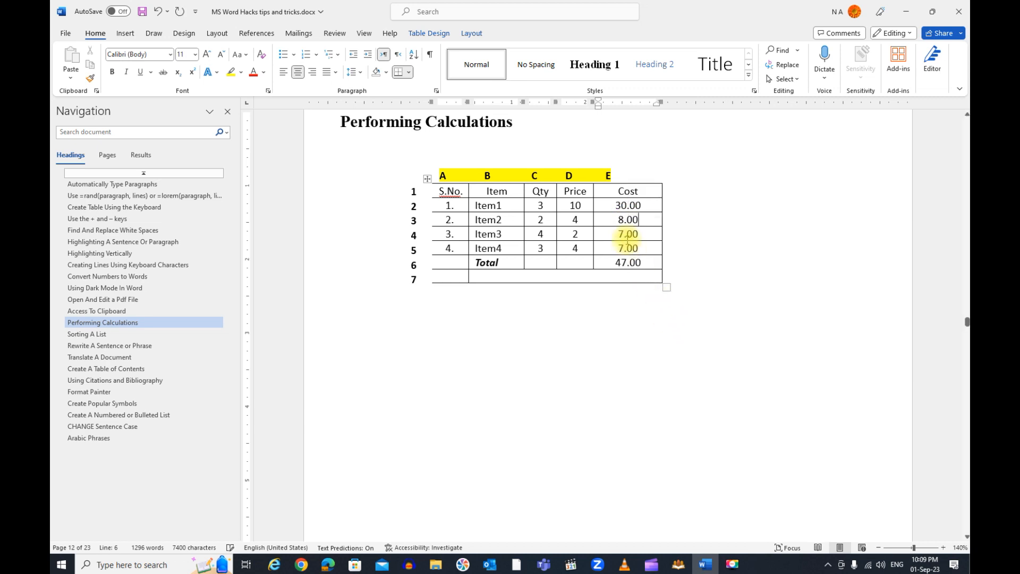
{"action": "right_click", "coordinate": [626, 232]}
{"action": "left_click", "coordinate": [661, 321]}
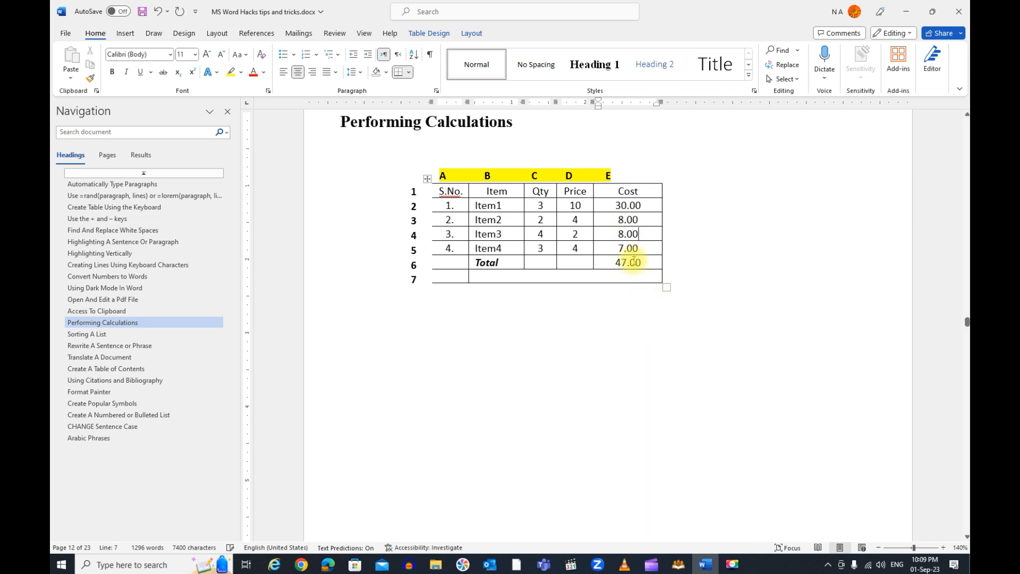
{"action": "right_click", "coordinate": [629, 248]}
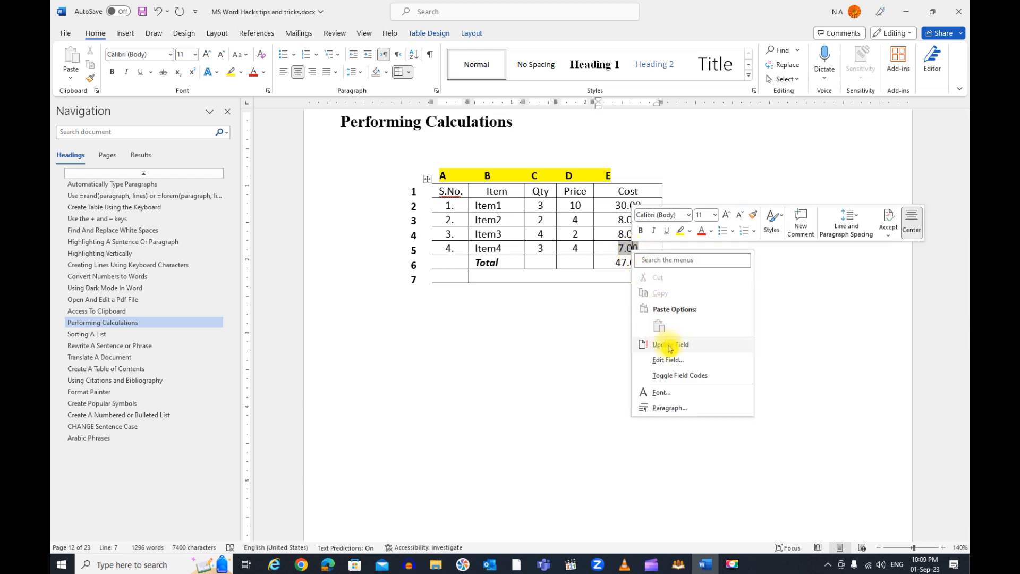
{"action": "left_click", "coordinate": [667, 345]}
Update the Total row's sum field to recalculate the total cost
{"action": "right_click", "coordinate": [630, 262]}
{"action": "left_click", "coordinate": [665, 345]}
{"action": "key", "text": "ctrl+z"}
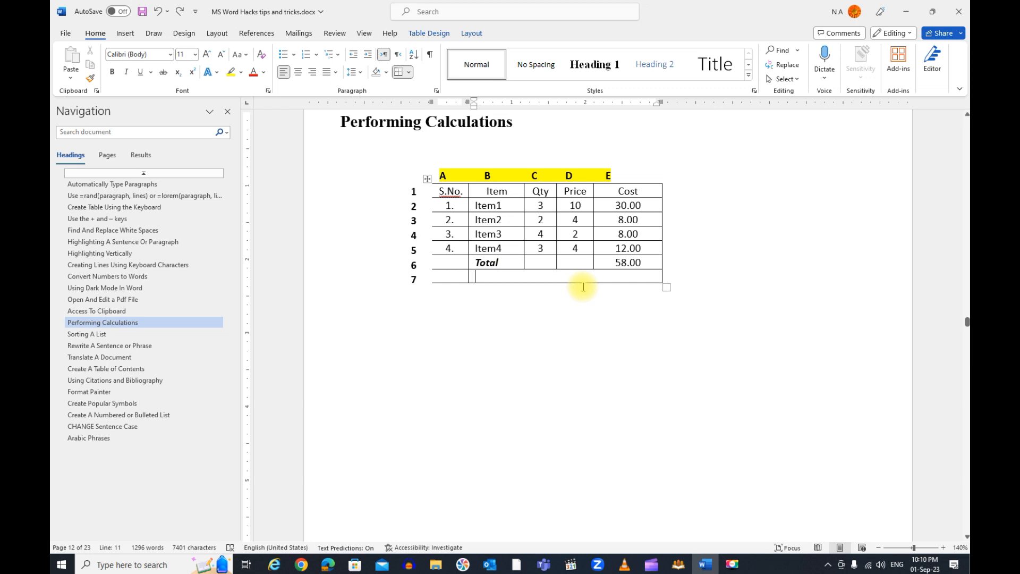
Insert the field =e6\*cardtext in row 7 of the table and update it to spell the total out in words
{"action": "key", "text": "ctrl+F9"}
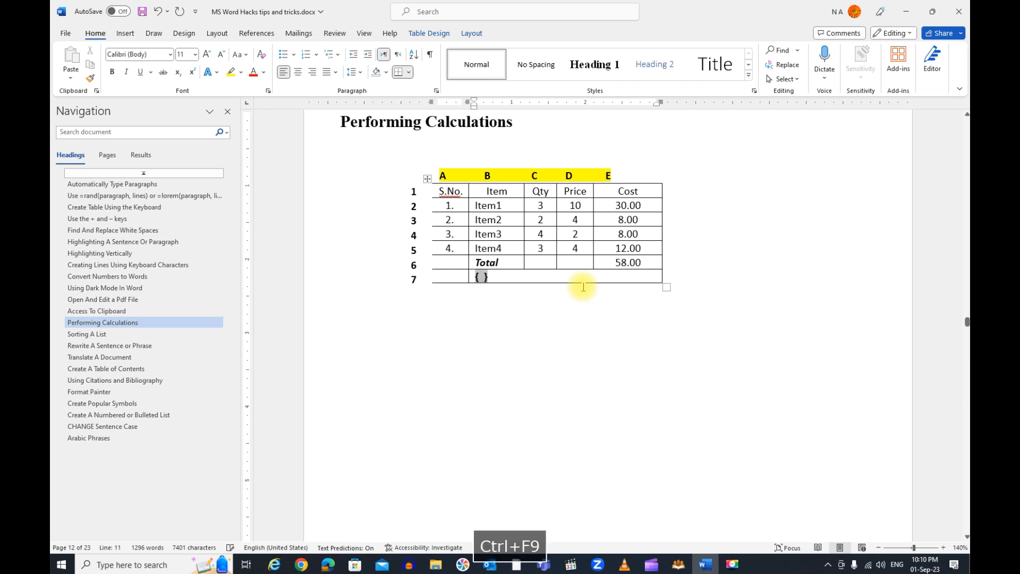
{"action": "type", "text": "="}
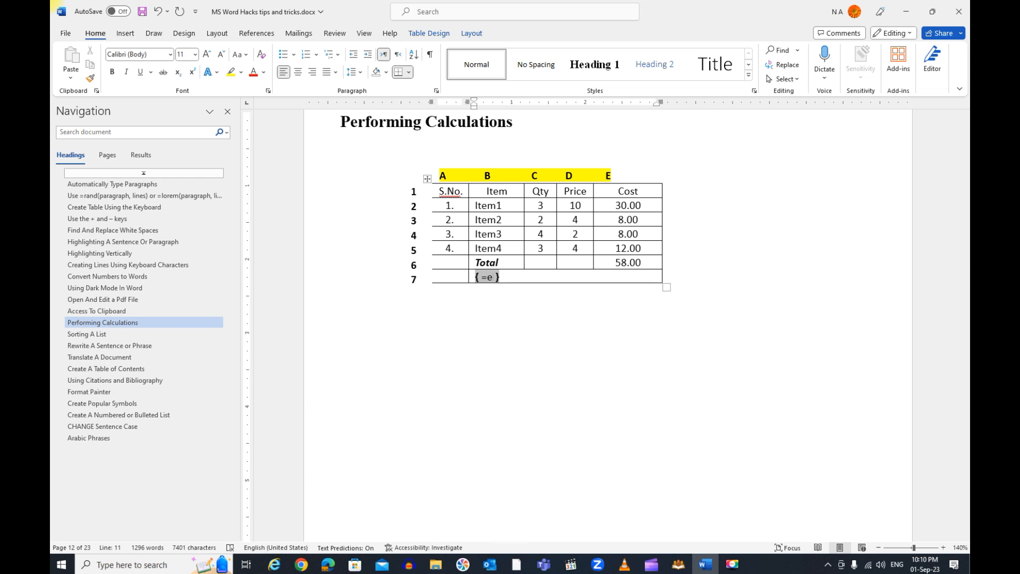
{"action": "type", "text": "e6\\*cardtext"}
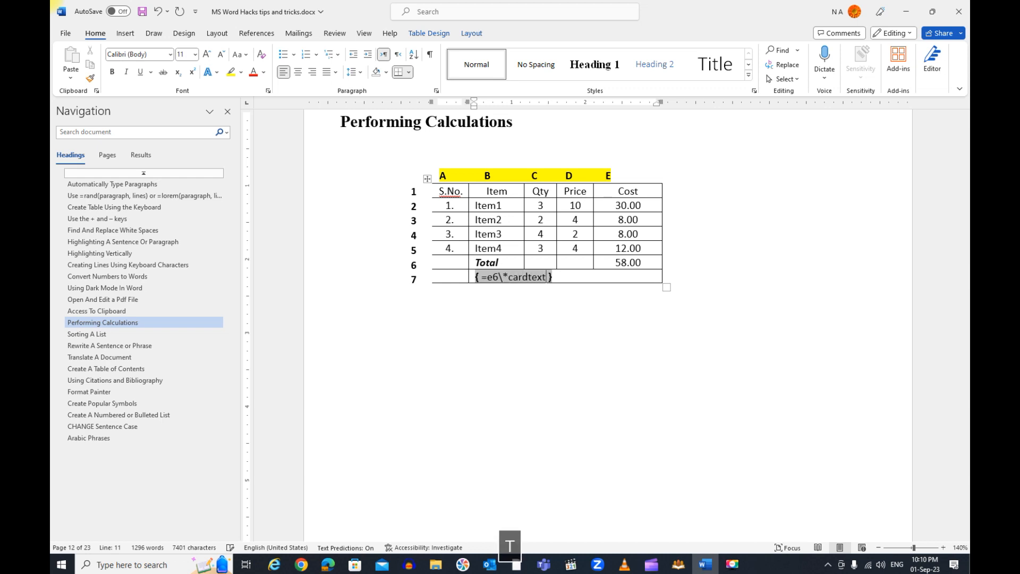
{"action": "key", "text": "F9"}
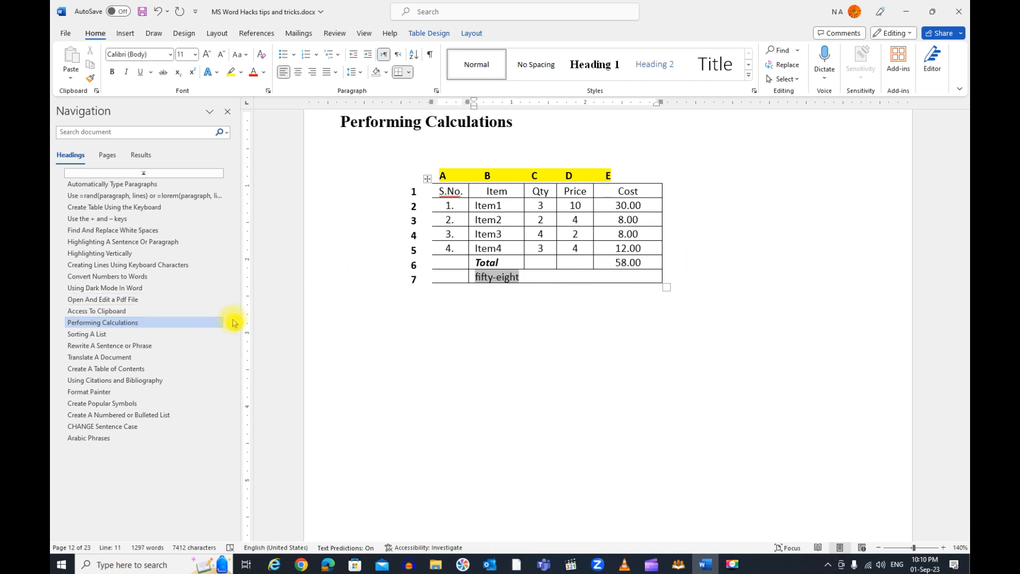
In the Sorting A List section, start a sort of the whole table with Column 1 as the first key, descending
{"action": "left_click", "coordinate": [125, 335]}
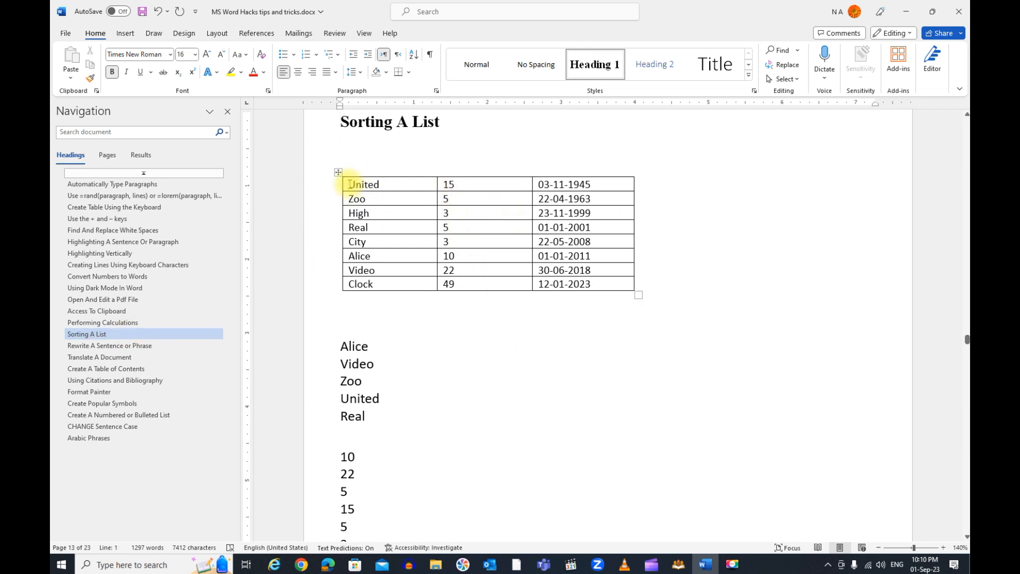
{"action": "left_click_drag", "start_coordinate": [363, 185], "coordinate": [360, 284]}
{"action": "left_click_drag", "start_coordinate": [452, 184], "coordinate": [465, 281]}
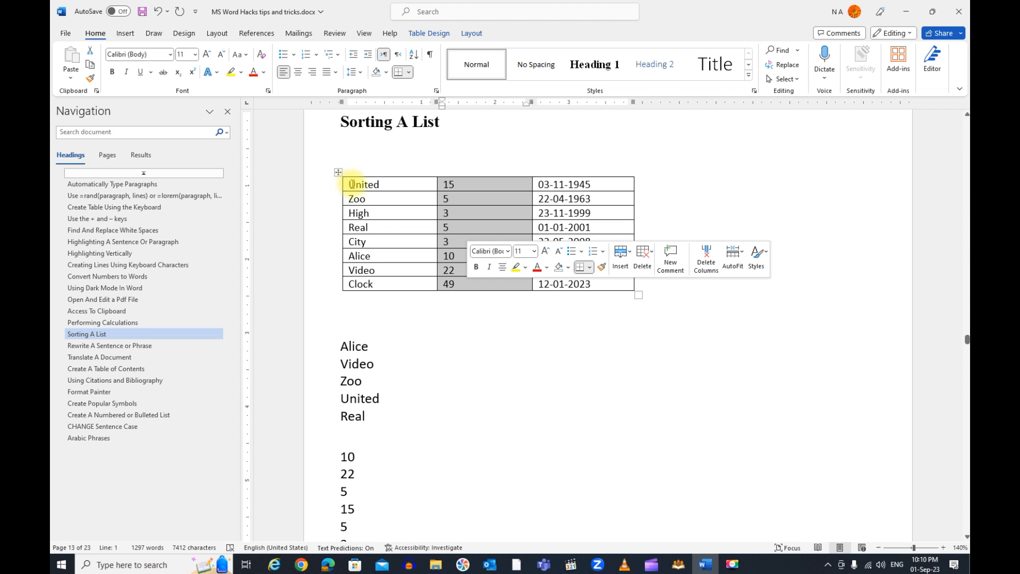
{"action": "left_click_drag", "start_coordinate": [351, 184], "coordinate": [584, 281]}
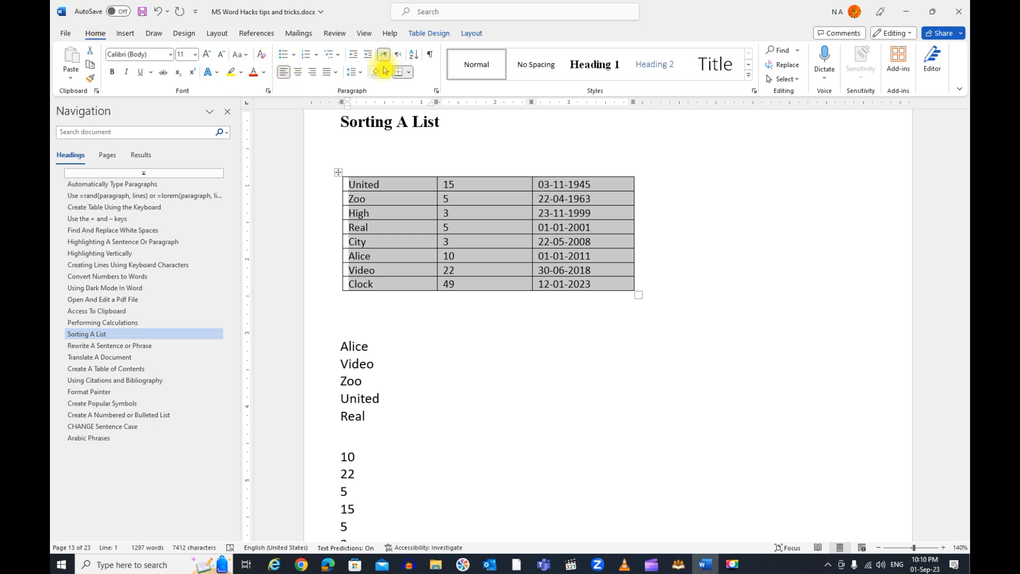
{"action": "left_click", "coordinate": [418, 58]}
{"action": "left_click_drag", "start_coordinate": [552, 66], "coordinate": [422, 151]}
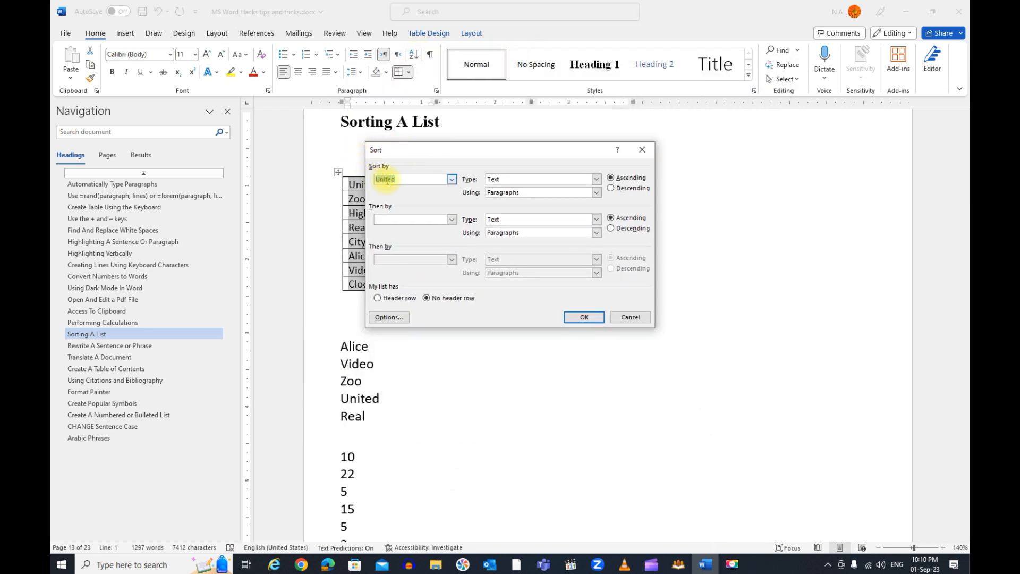
{"action": "left_click", "coordinate": [453, 180]}
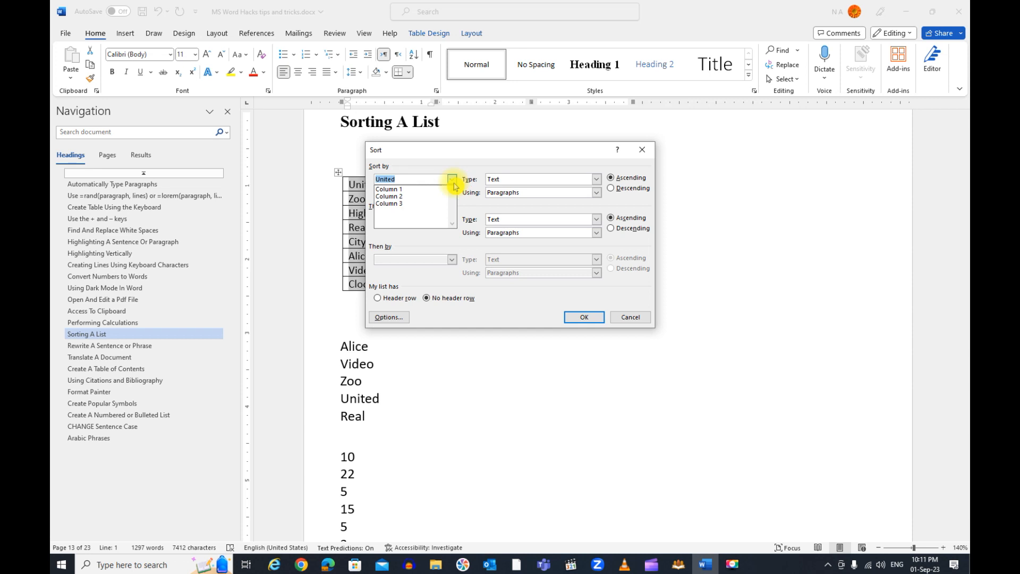
{"action": "left_click", "coordinate": [425, 190]}
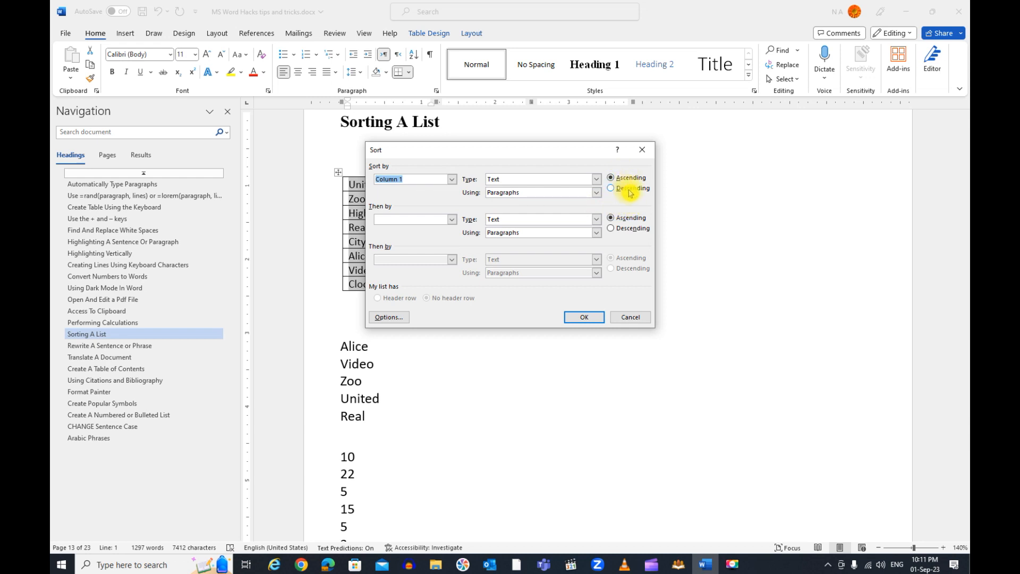
{"action": "left_click", "coordinate": [629, 192]}
Add Column 2 as second sort key, ascending, and Column 3 as third key, descending, and apply the table sort
{"action": "left_click", "coordinate": [452, 219]}
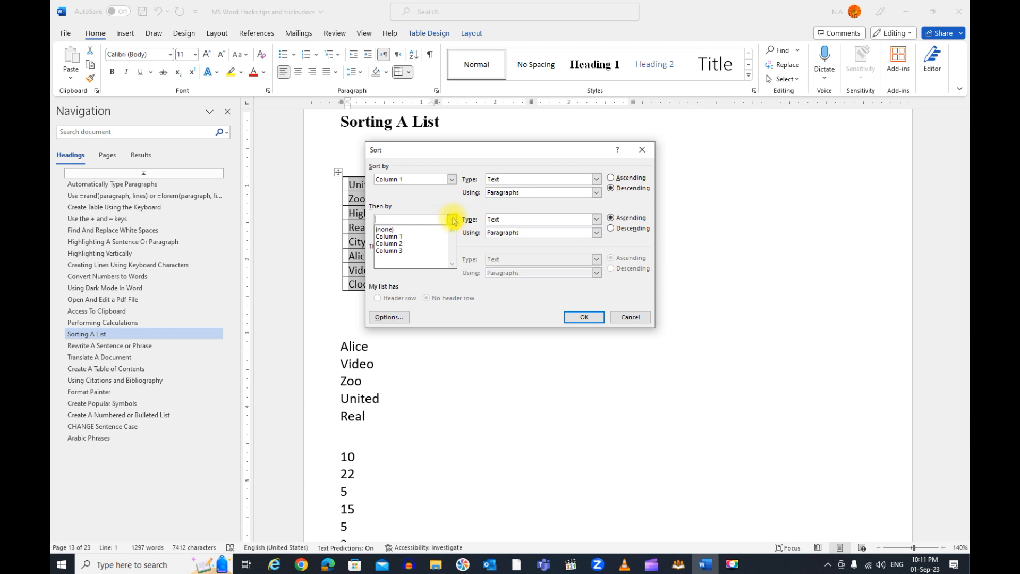
{"action": "left_click", "coordinate": [424, 236]}
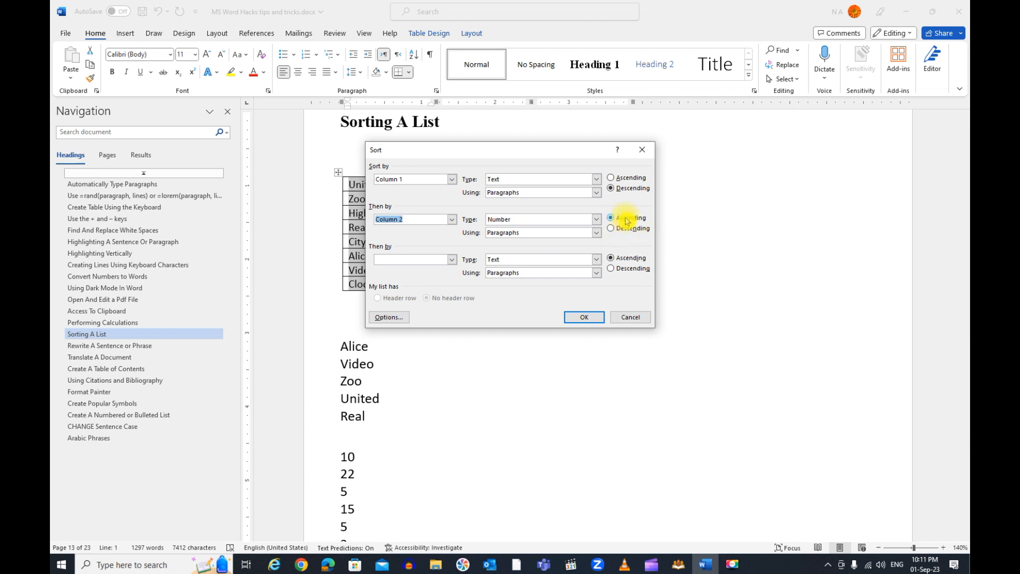
{"action": "left_click", "coordinate": [453, 260]}
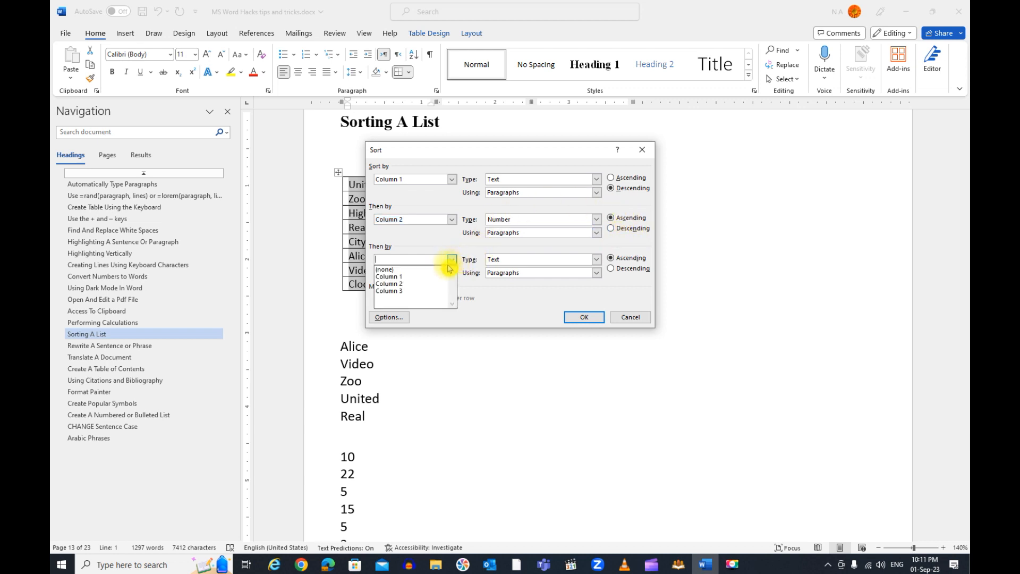
{"action": "left_click", "coordinate": [425, 295]}
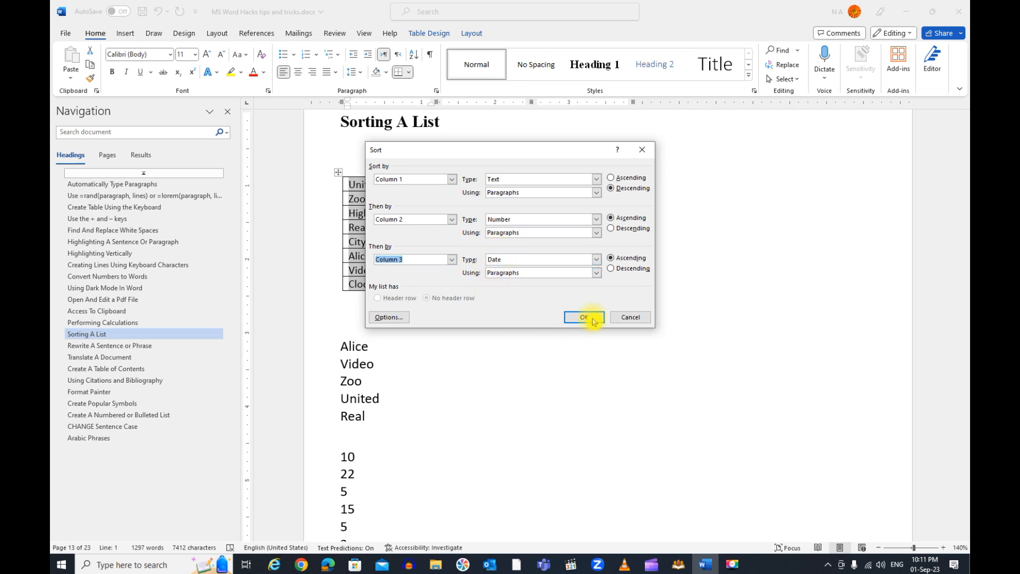
{"action": "left_click", "coordinate": [632, 269]}
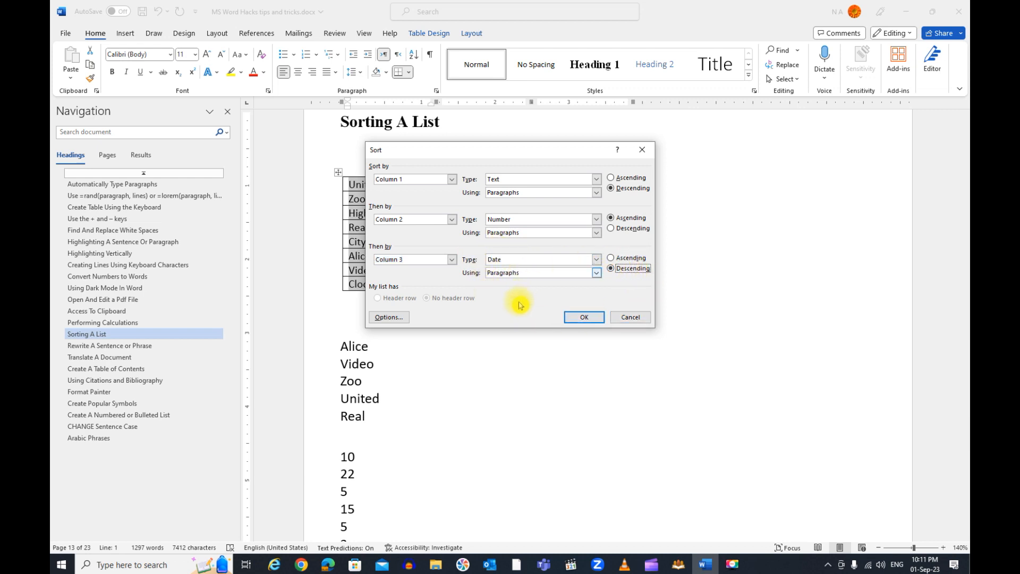
{"action": "left_click", "coordinate": [582, 320]}
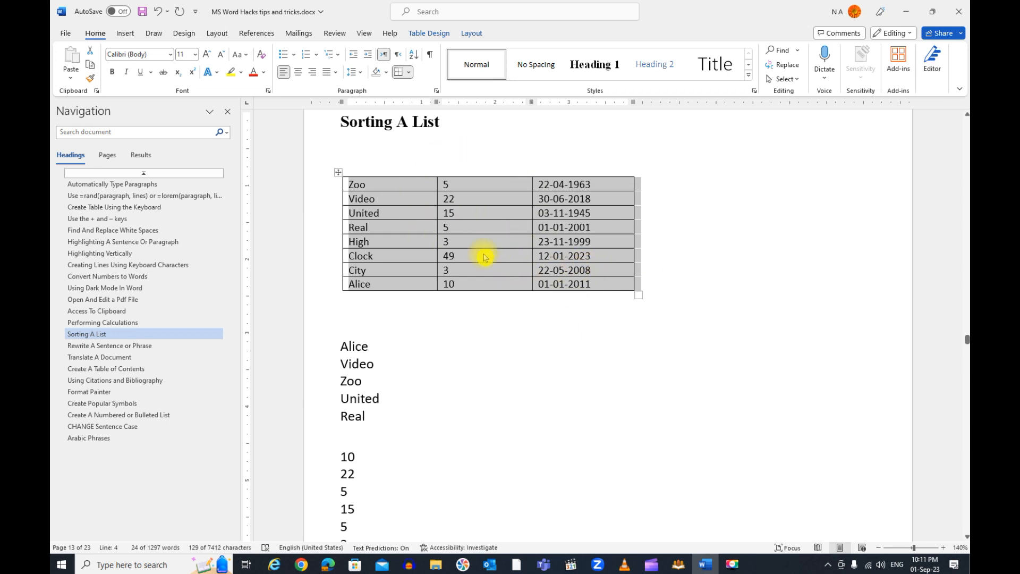
Sort the list of words below the table by paragraphs as text in ascending order
{"action": "scroll", "coordinate": [495, 256], "scroll_direction": "down", "scroll_amount": 1}
{"action": "scroll", "coordinate": [495, 255], "scroll_direction": "down", "scroll_amount": 3}
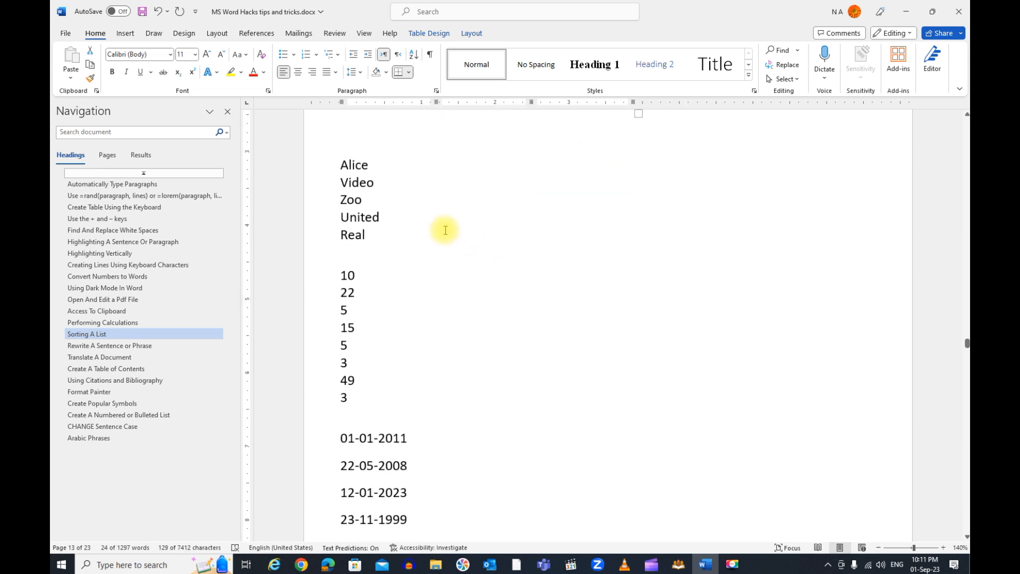
{"action": "left_click_drag", "start_coordinate": [341, 164], "coordinate": [362, 234]}
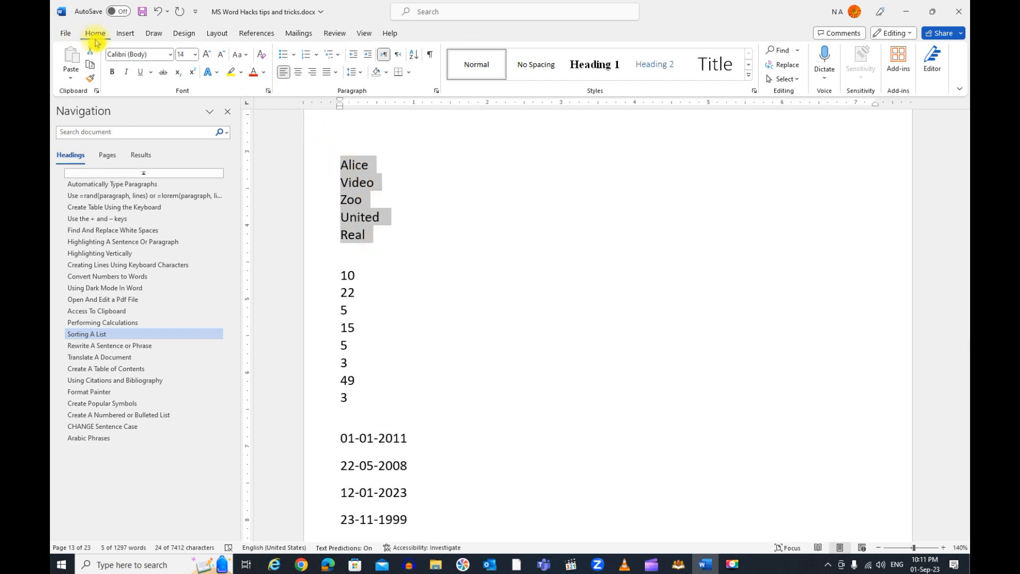
{"action": "left_click", "coordinate": [415, 54]}
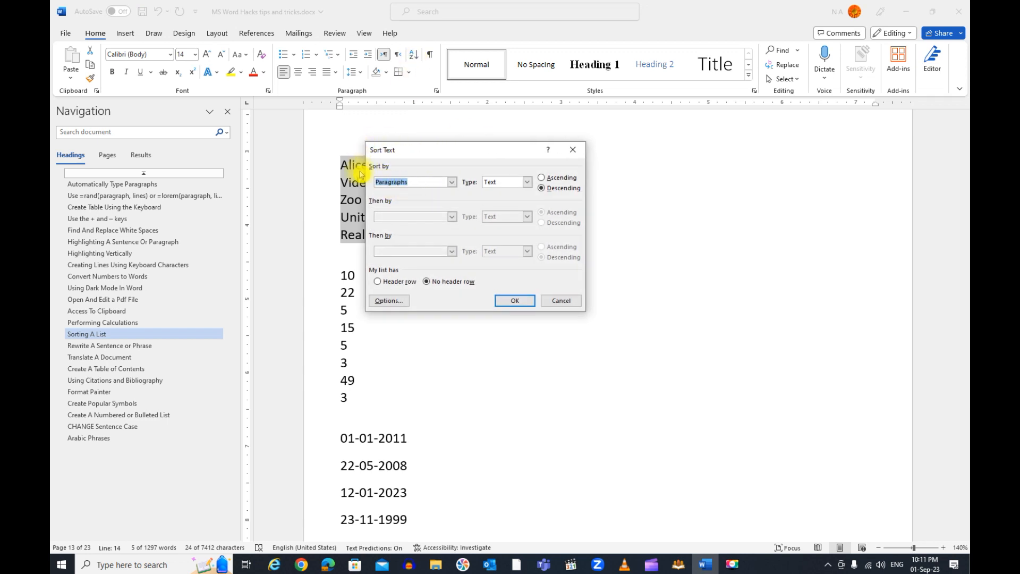
{"action": "left_click", "coordinate": [452, 183]}
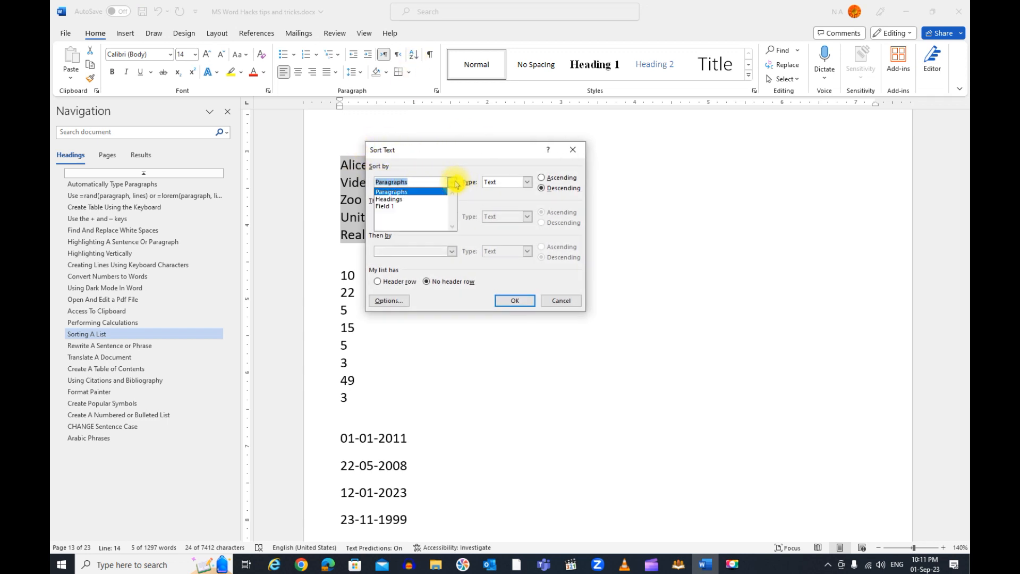
{"action": "left_click", "coordinate": [455, 183]}
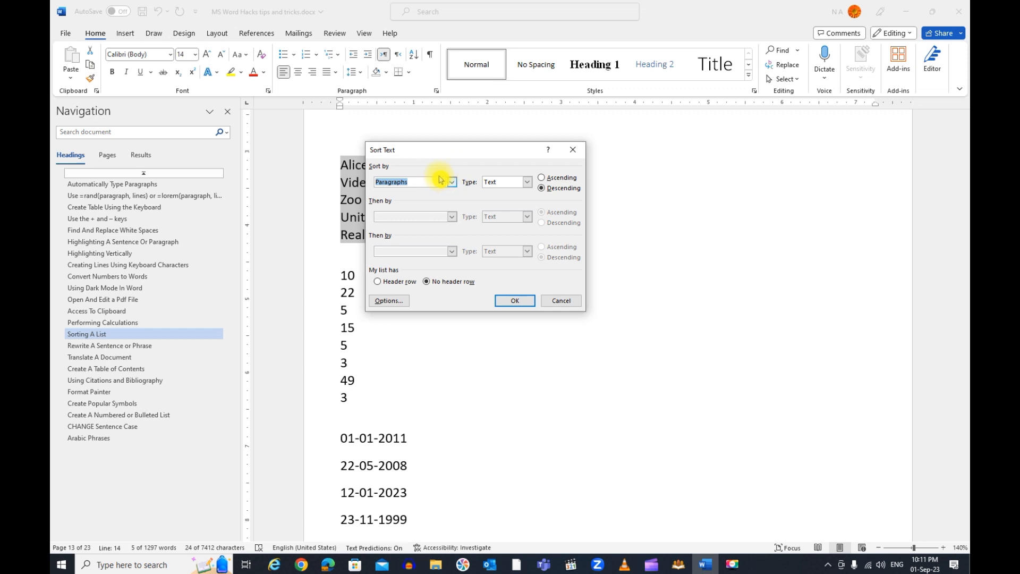
{"action": "left_click", "coordinate": [558, 179]}
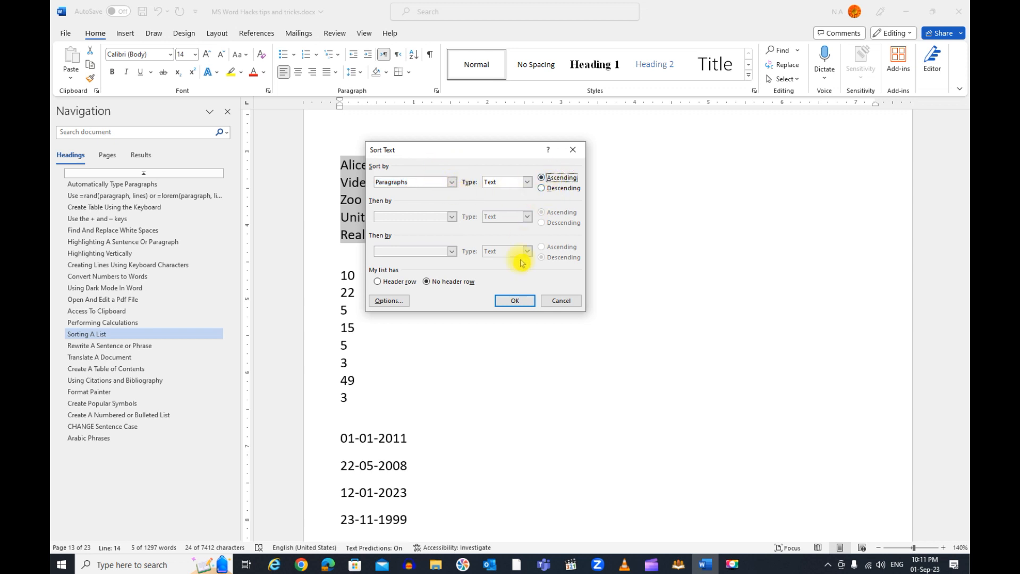
{"action": "left_click", "coordinate": [513, 301]}
Sort the list of numbers by paragraphs as numbers in descending order
{"action": "scroll", "coordinate": [447, 232], "scroll_direction": "down", "scroll_amount": 3}
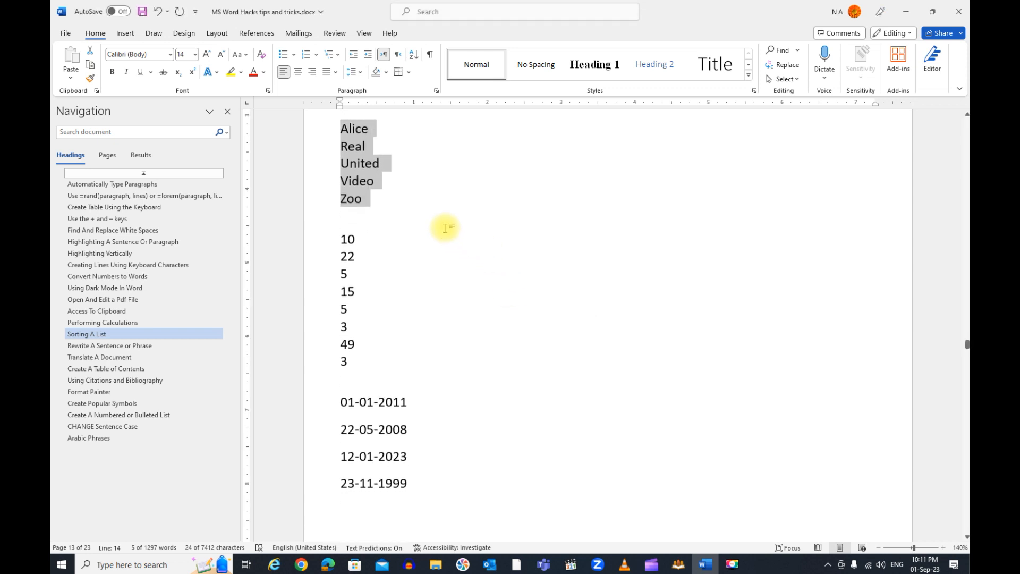
{"action": "left_click_drag", "start_coordinate": [340, 203], "coordinate": [366, 324]}
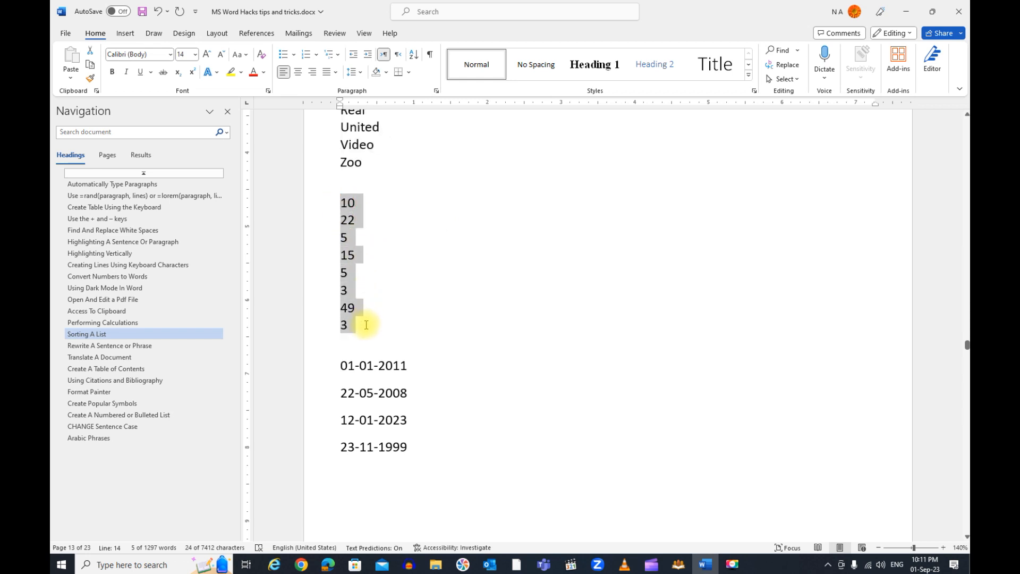
{"action": "left_click", "coordinate": [414, 55]}
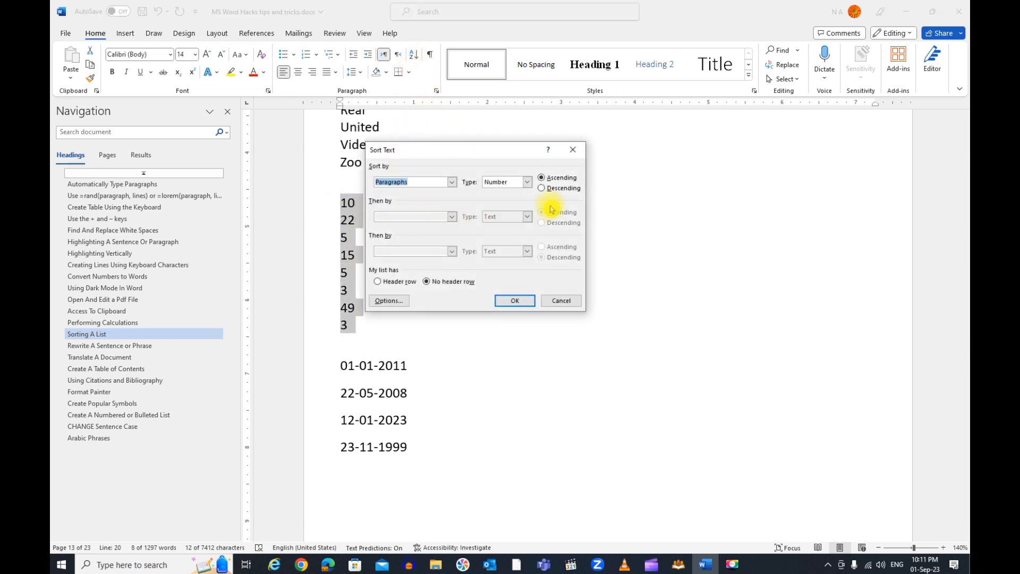
{"action": "left_click", "coordinate": [514, 301]}
Sort the list of dates by paragraphs as dates in ascending order
{"action": "scroll", "coordinate": [513, 301], "scroll_direction": "down", "scroll_amount": 3}
{"action": "left_click_drag", "start_coordinate": [342, 269], "coordinate": [411, 351]}
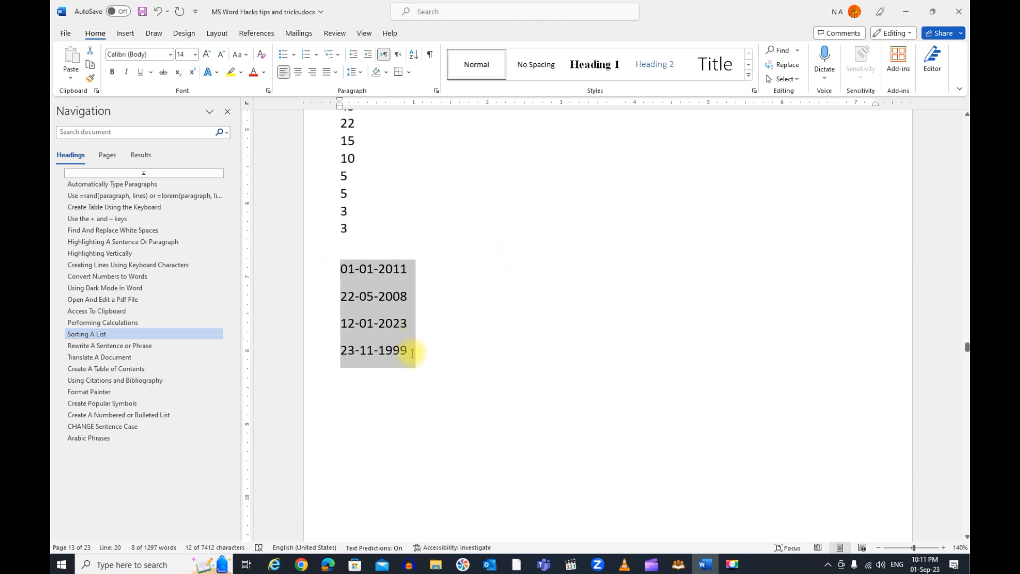
{"action": "left_click", "coordinate": [418, 57]}
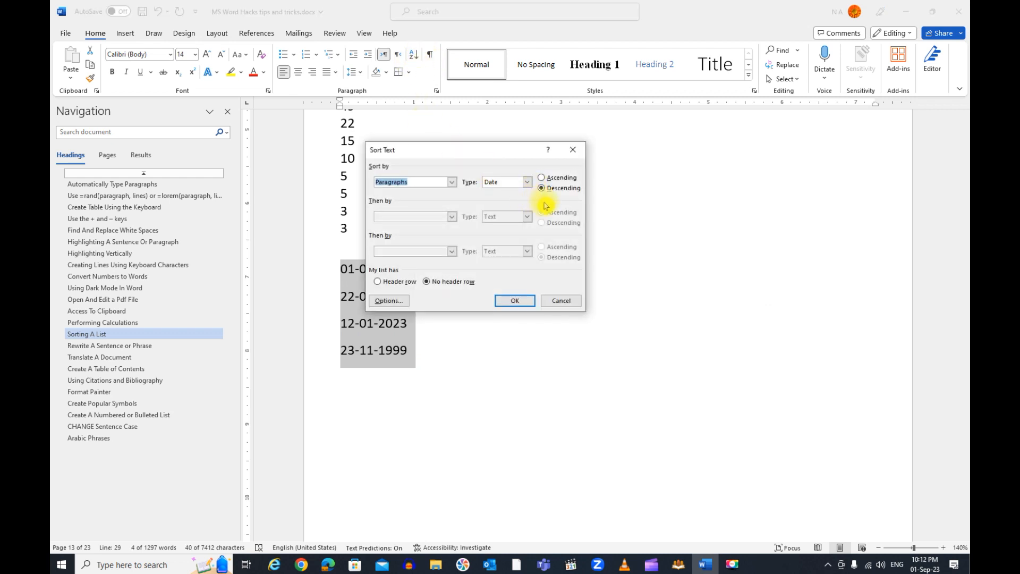
{"action": "left_click", "coordinate": [557, 181]}
{"action": "left_click", "coordinate": [515, 300]}
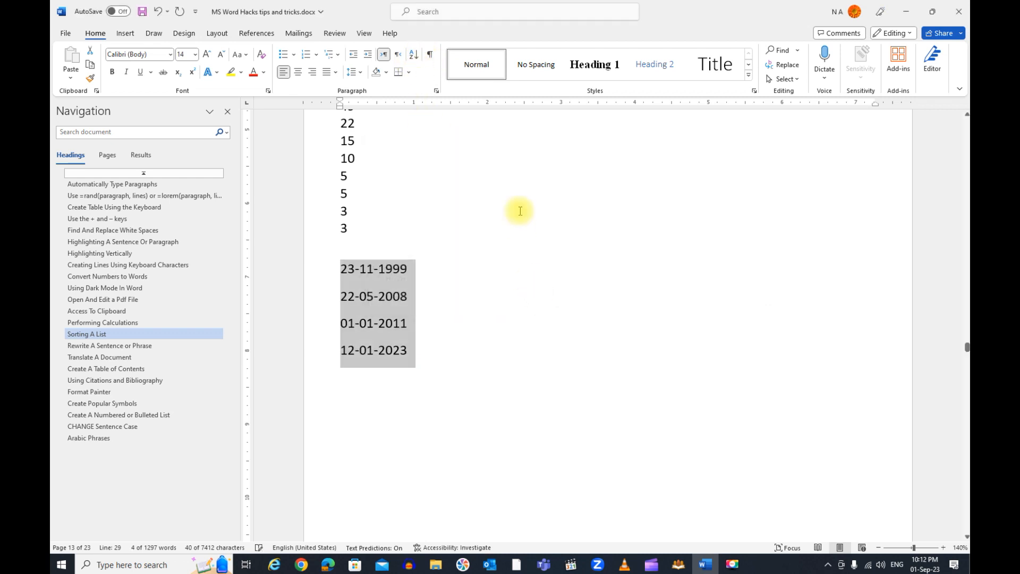
In the Rewrite A Sentence or Phrase section, replace the first sentence with the rewrite suggestion "Video is a powerful way to demonstrate your point."
{"action": "scroll", "coordinate": [519, 212], "scroll_direction": "down", "scroll_amount": 1}
{"action": "scroll", "coordinate": [518, 212], "scroll_direction": "down", "scroll_amount": 3}
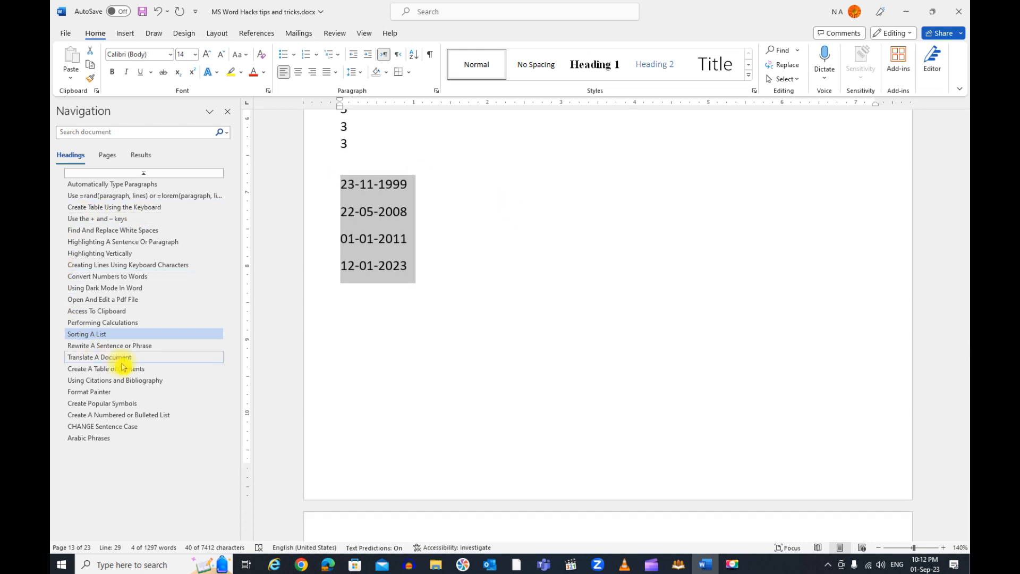
{"action": "left_click", "coordinate": [158, 346]}
{"action": "left_click", "coordinate": [431, 245]}
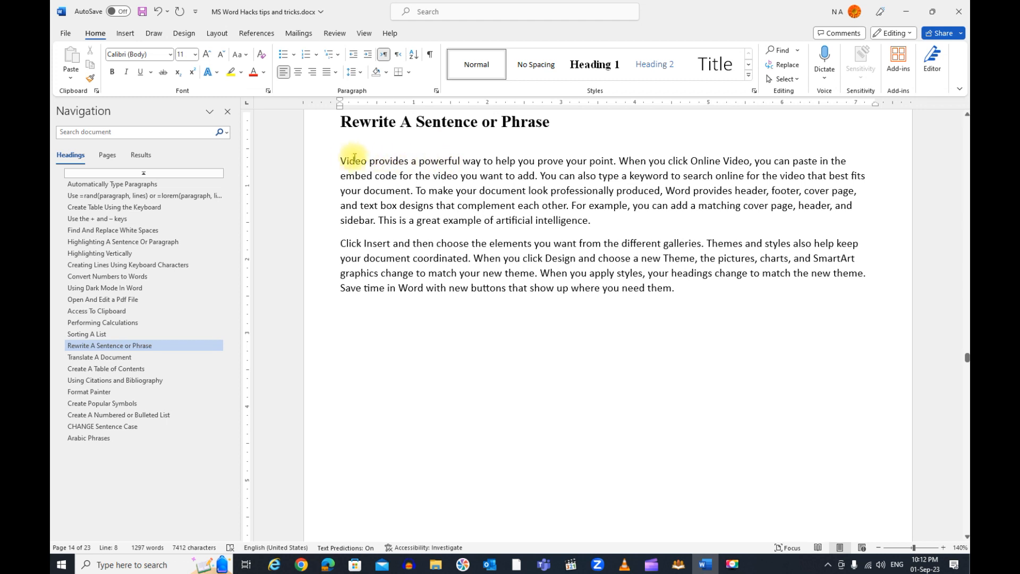
{"action": "left_click_drag", "start_coordinate": [341, 160], "coordinate": [609, 162]}
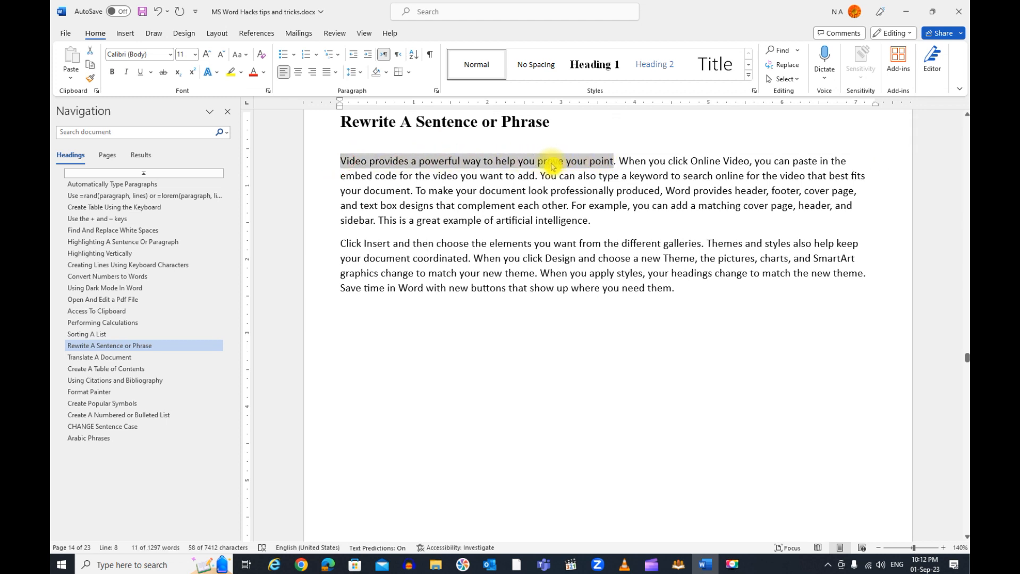
{"action": "right_click", "coordinate": [551, 162]}
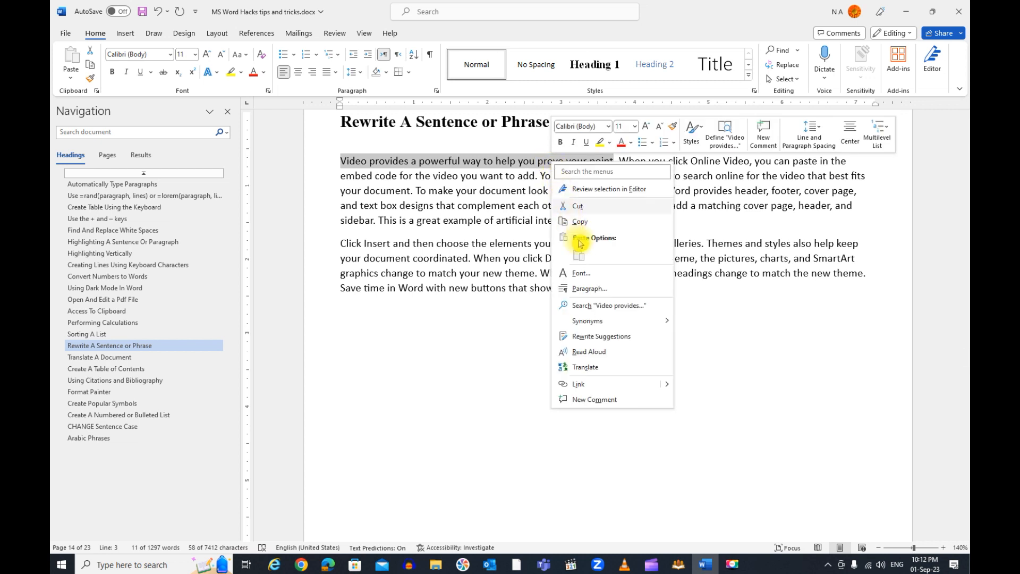
{"action": "left_click", "coordinate": [622, 338]}
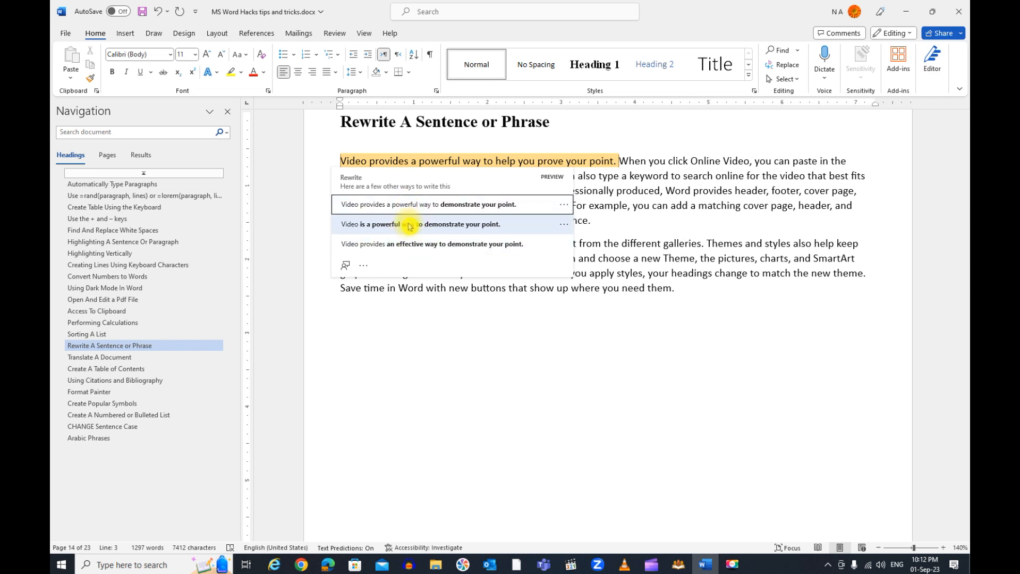
{"action": "left_click", "coordinate": [474, 229]}
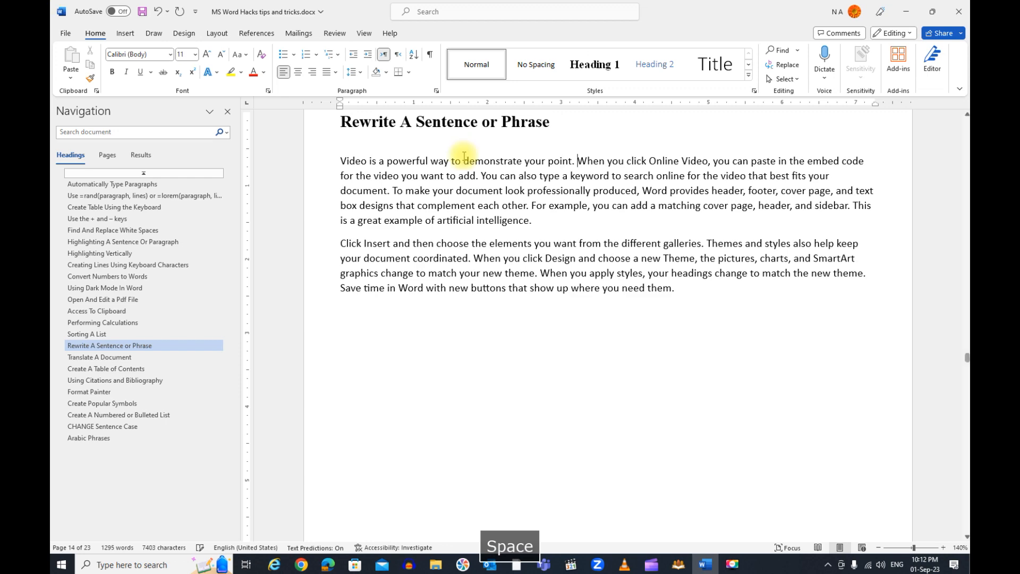
Open the whole paragraph under the Translate A Document heading in the Translator
{"action": "left_click", "coordinate": [138, 360]}
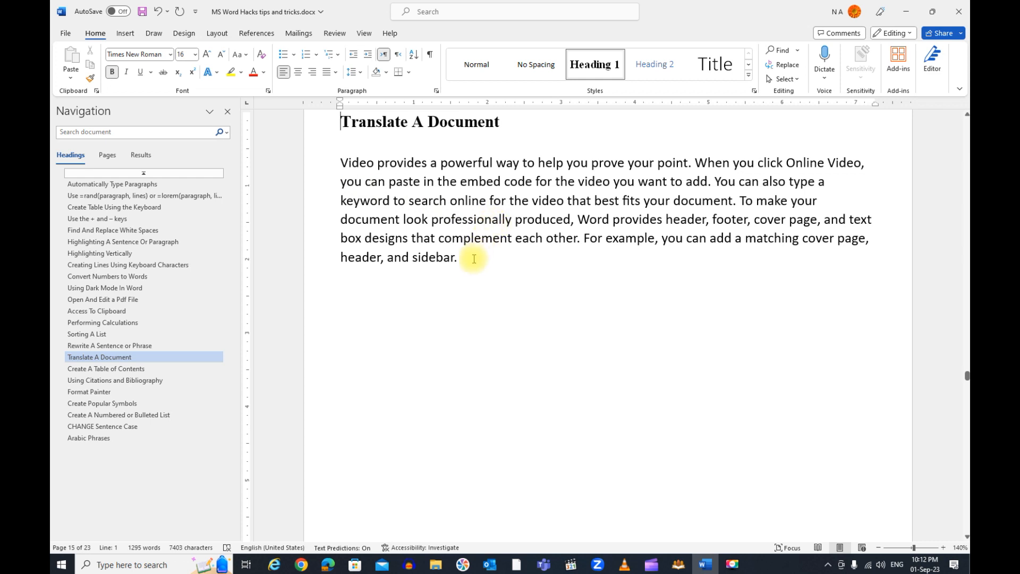
{"action": "left_click_drag", "start_coordinate": [468, 257], "coordinate": [351, 162]}
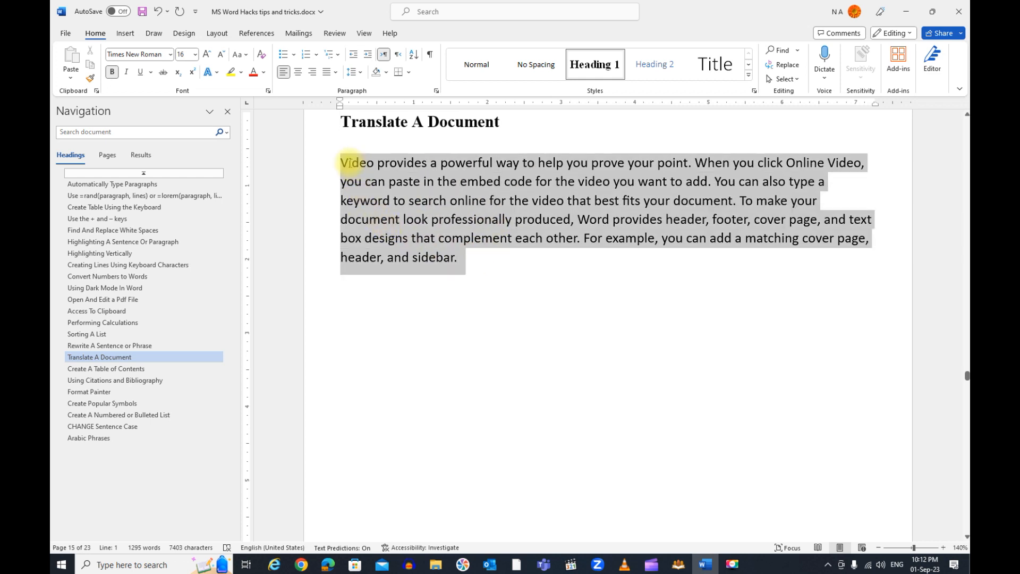
{"action": "right_click", "coordinate": [390, 185]}
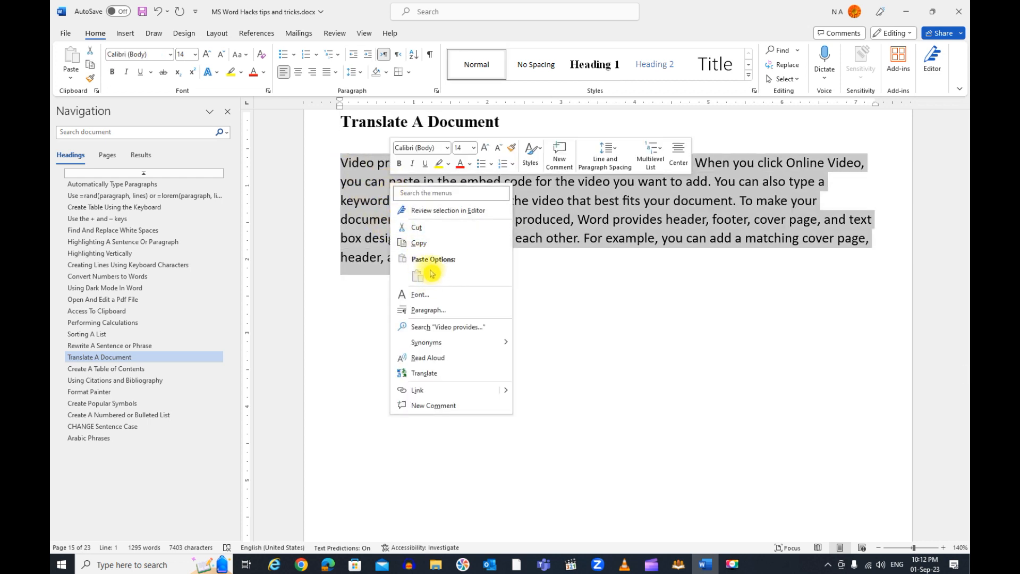
{"action": "left_click", "coordinate": [445, 375]}
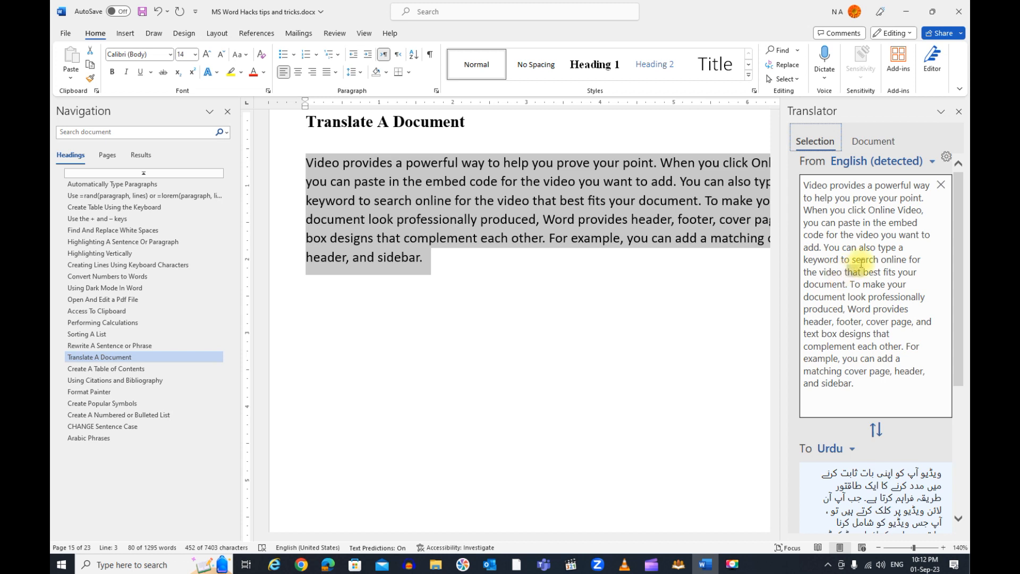
Look through the available target languages and set the translation language of the paragraph to Arabic
{"action": "scroll", "coordinate": [938, 369], "scroll_direction": "down", "scroll_amount": 3}
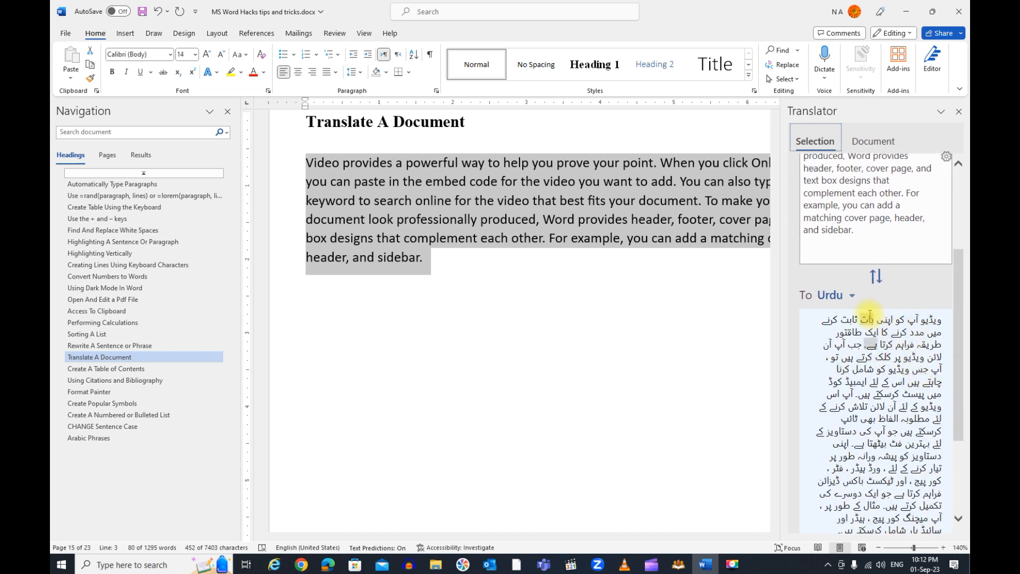
{"action": "left_click", "coordinate": [853, 297]}
{"action": "scroll", "coordinate": [883, 403], "scroll_direction": "down", "scroll_amount": 3}
{"action": "scroll", "coordinate": [885, 411], "scroll_direction": "down", "scroll_amount": 3}
{"action": "scroll", "coordinate": [880, 457], "scroll_direction": "down", "scroll_amount": 1}
{"action": "scroll", "coordinate": [882, 446], "scroll_direction": "up", "scroll_amount": 9}
{"action": "scroll", "coordinate": [884, 390], "scroll_direction": "up", "scroll_amount": 5}
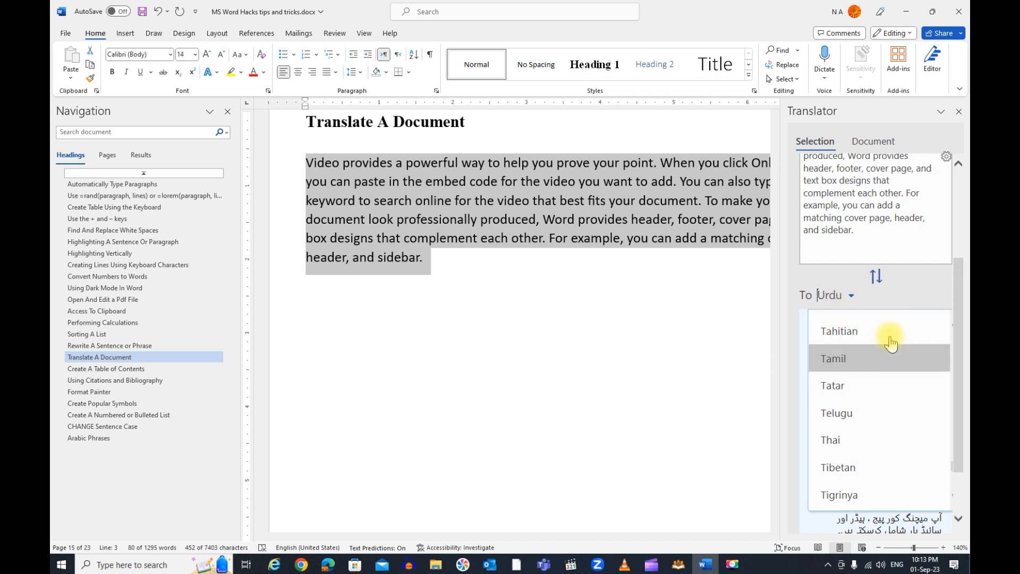
{"action": "scroll", "coordinate": [892, 337], "scroll_direction": "up", "scroll_amount": 4}
{"action": "scroll", "coordinate": [895, 339], "scroll_direction": "up", "scroll_amount": 4}
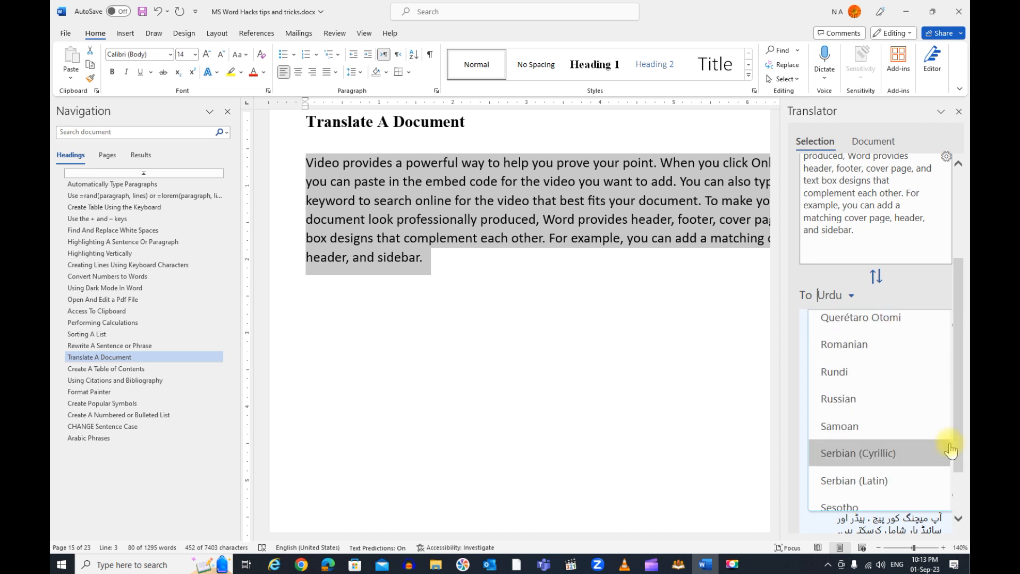
{"action": "left_click_drag", "start_coordinate": [952, 444], "coordinate": [952, 316]}
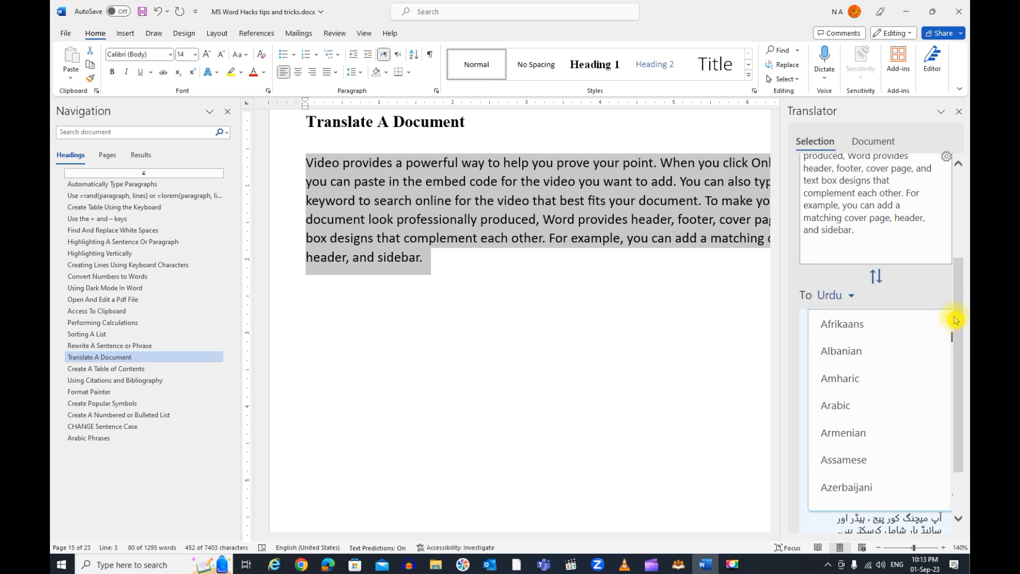
{"action": "left_click", "coordinate": [875, 403]}
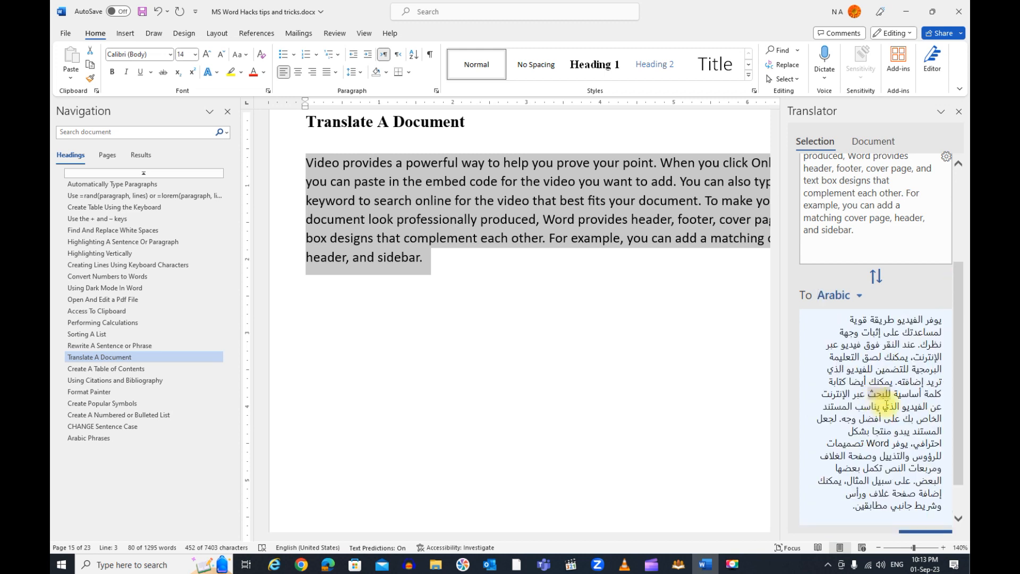
Replace the selected English paragraph with its Arabic translation
{"action": "scroll", "coordinate": [867, 420], "scroll_direction": "down", "scroll_amount": 3}
{"action": "scroll", "coordinate": [926, 461], "scroll_direction": "up", "scroll_amount": 1}
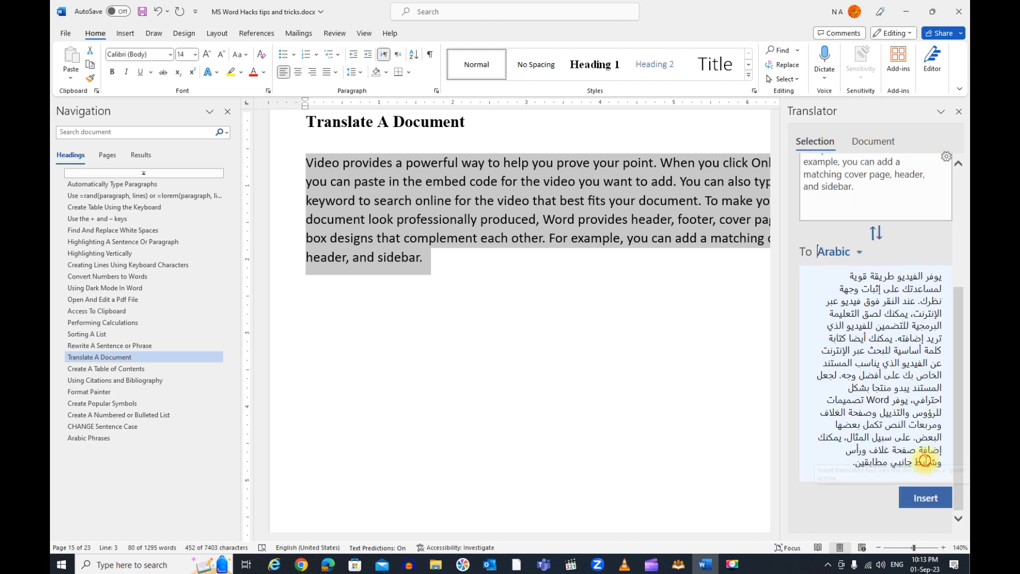
{"action": "left_click", "coordinate": [927, 495]}
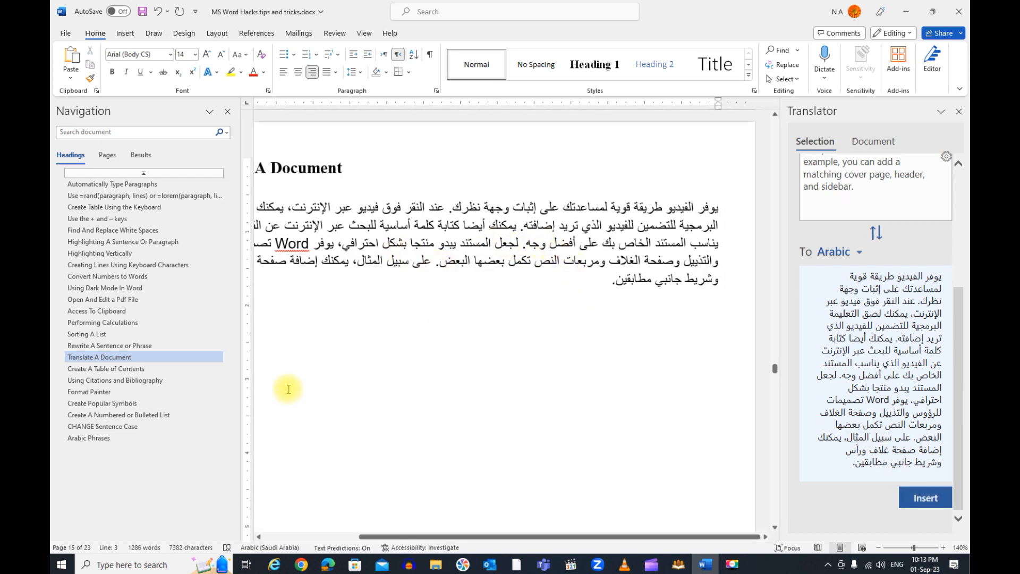
Go to the Create A Table of Contents section, place the cursor below its heading and close the Translator
{"action": "left_click", "coordinate": [116, 368]}
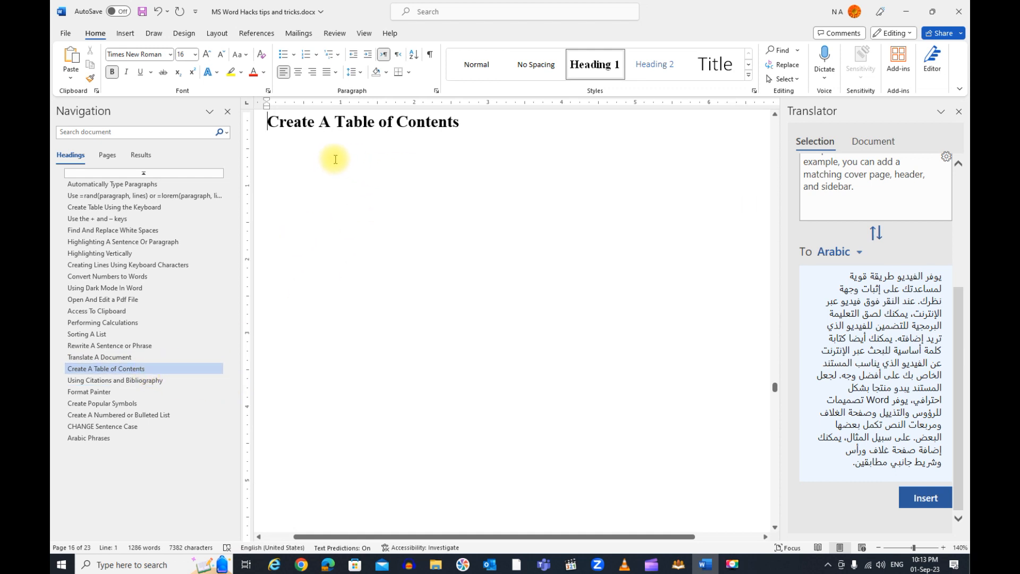
{"action": "left_click", "coordinate": [290, 168]}
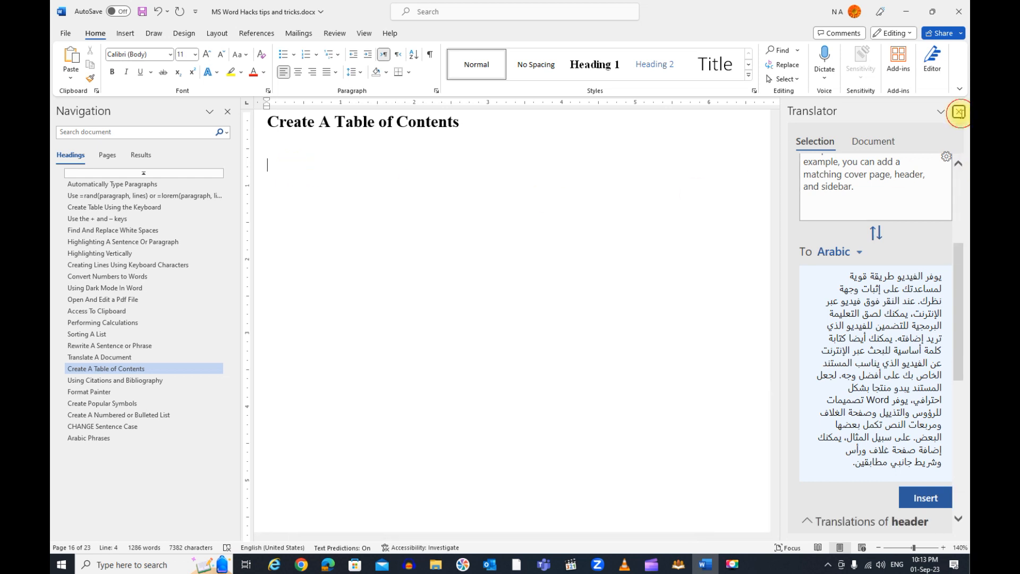
{"action": "left_click", "coordinate": [959, 112]}
{"action": "left_click", "coordinate": [500, 71]}
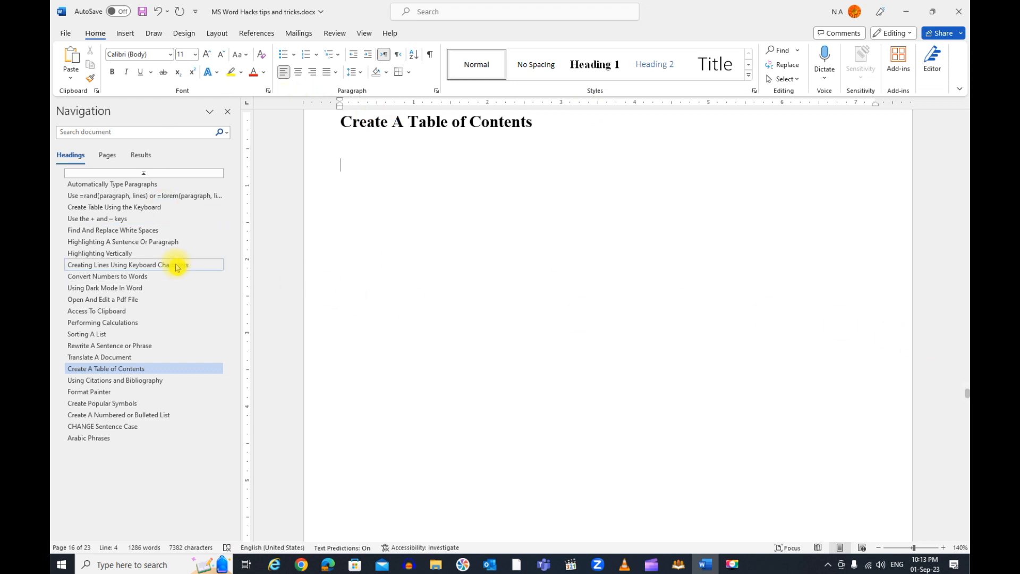
Step through the document's headings from Find And Replace White Spaces to Open And Edit a Pdf File
{"action": "left_click", "coordinate": [149, 229]}
{"action": "left_click", "coordinate": [154, 242]}
{"action": "left_click", "coordinate": [153, 254]}
{"action": "left_click", "coordinate": [152, 264]}
{"action": "left_click", "coordinate": [152, 276]}
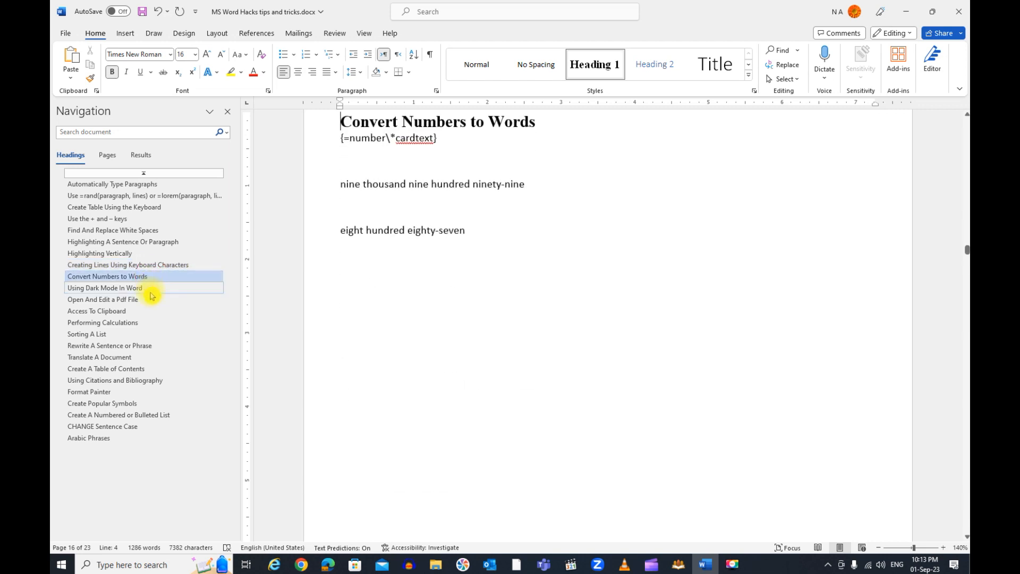
{"action": "left_click", "coordinate": [146, 287]}
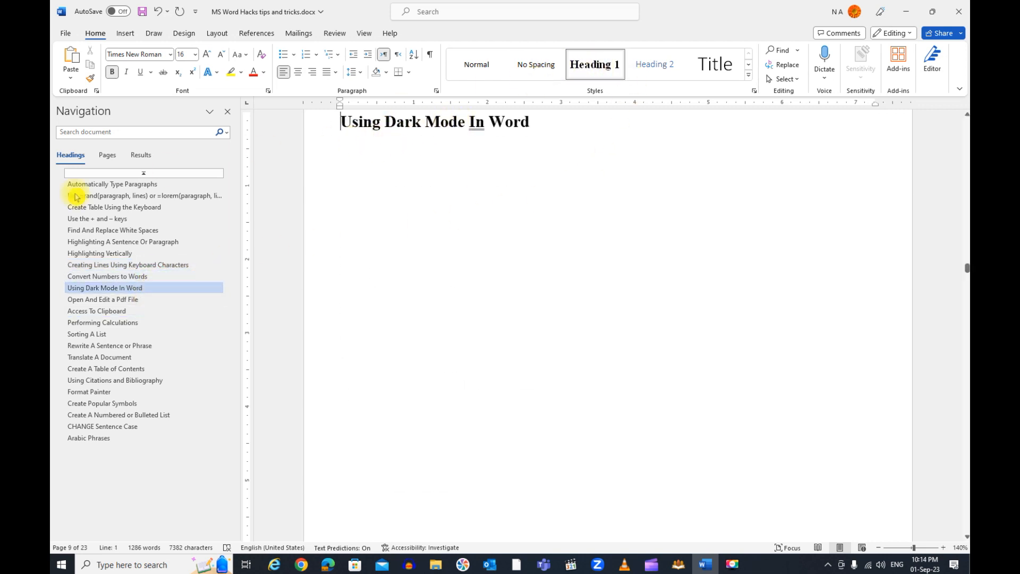
{"action": "left_click", "coordinate": [117, 299]}
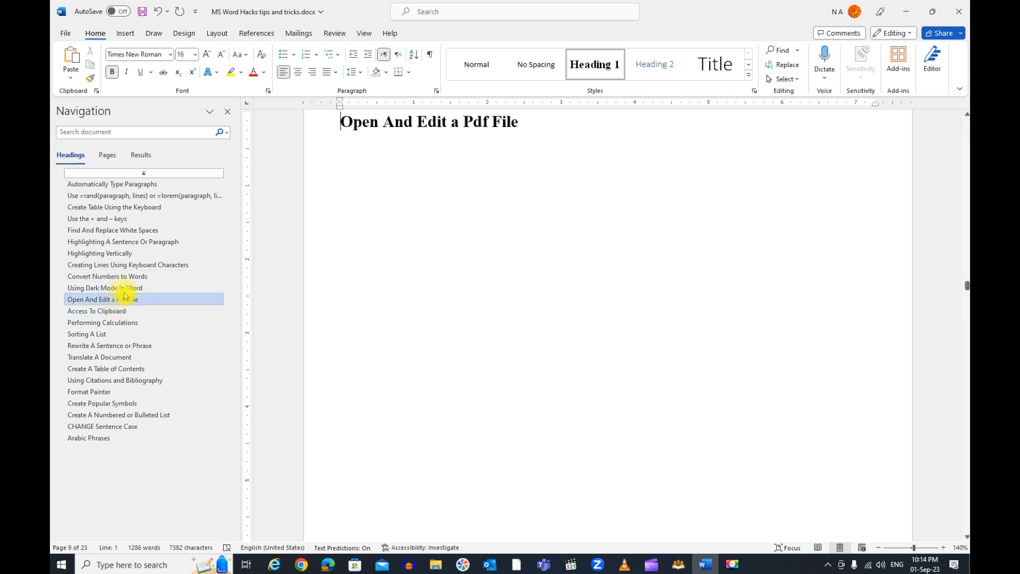
Insert the built-in automatic table of contents titled "Table of Contents" on the blank first page before Automatically Type Paragraphs
{"action": "left_click_drag", "start_coordinate": [966, 287], "coordinate": [964, 139]}
{"action": "scroll", "coordinate": [674, 294], "scroll_direction": "down", "scroll_amount": 2}
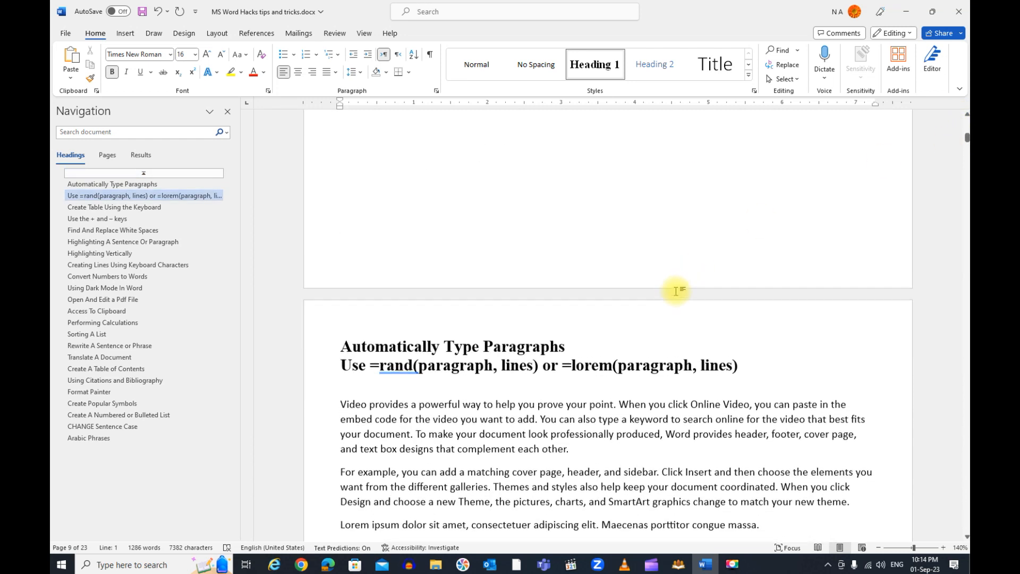
{"action": "scroll", "coordinate": [675, 291], "scroll_direction": "up", "scroll_amount": 2}
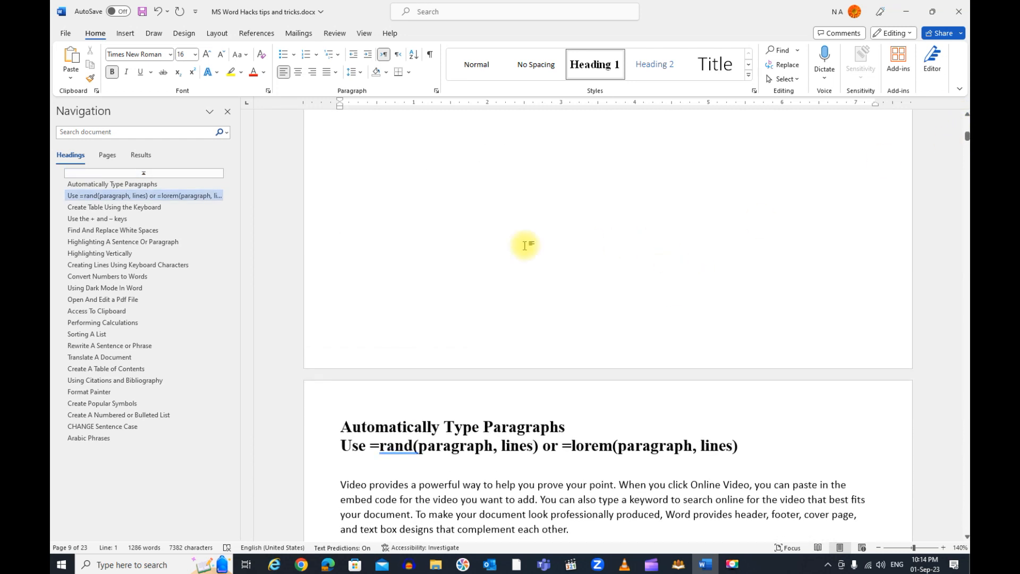
{"action": "left_click", "coordinate": [344, 137]}
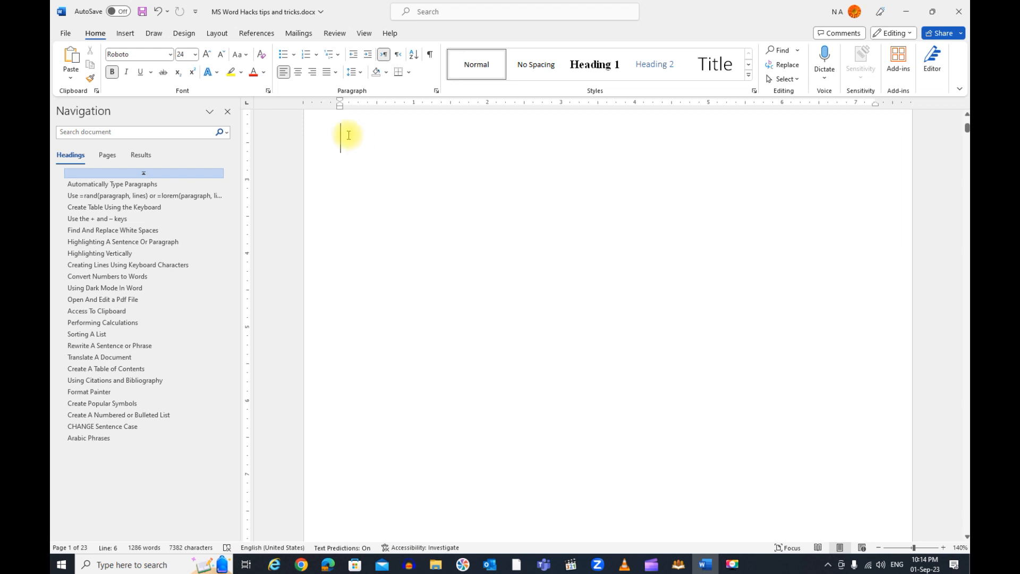
{"action": "left_click", "coordinate": [264, 36]}
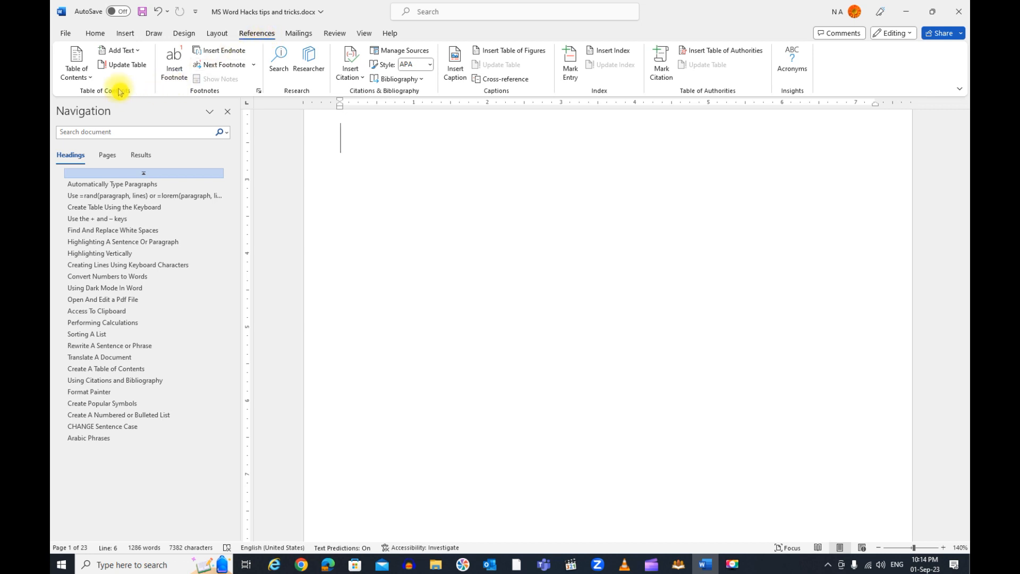
{"action": "left_click", "coordinate": [87, 80]}
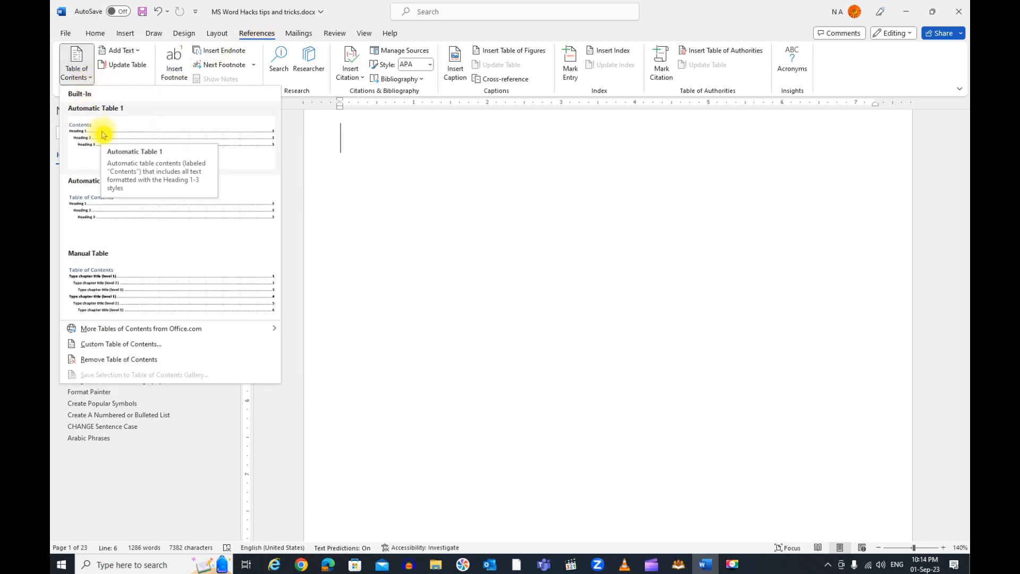
{"action": "left_click", "coordinate": [130, 222]}
{"action": "scroll", "coordinate": [526, 225], "scroll_direction": "up", "scroll_amount": 7}
{"action": "scroll", "coordinate": [526, 223], "scroll_direction": "up", "scroll_amount": 3}
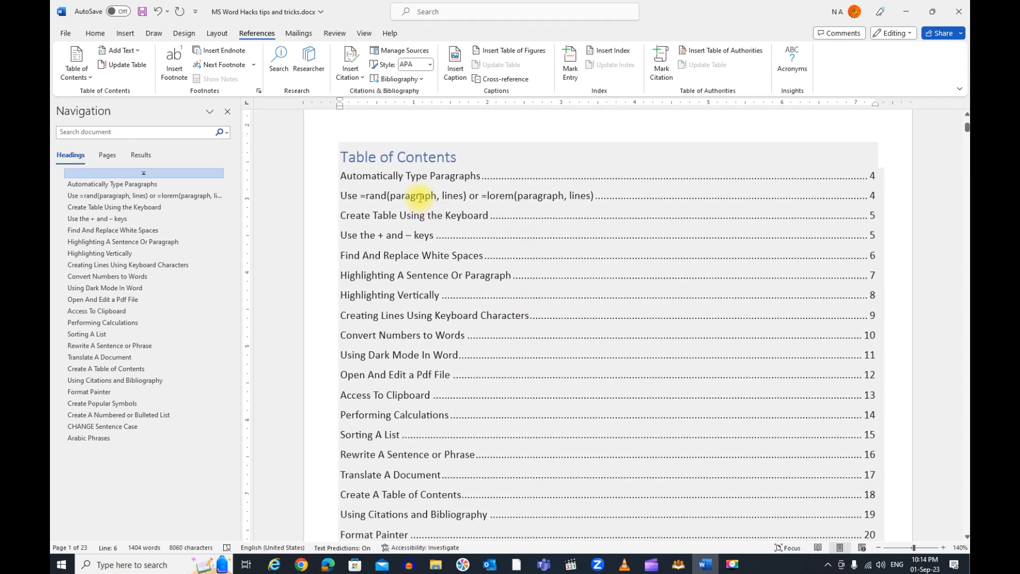
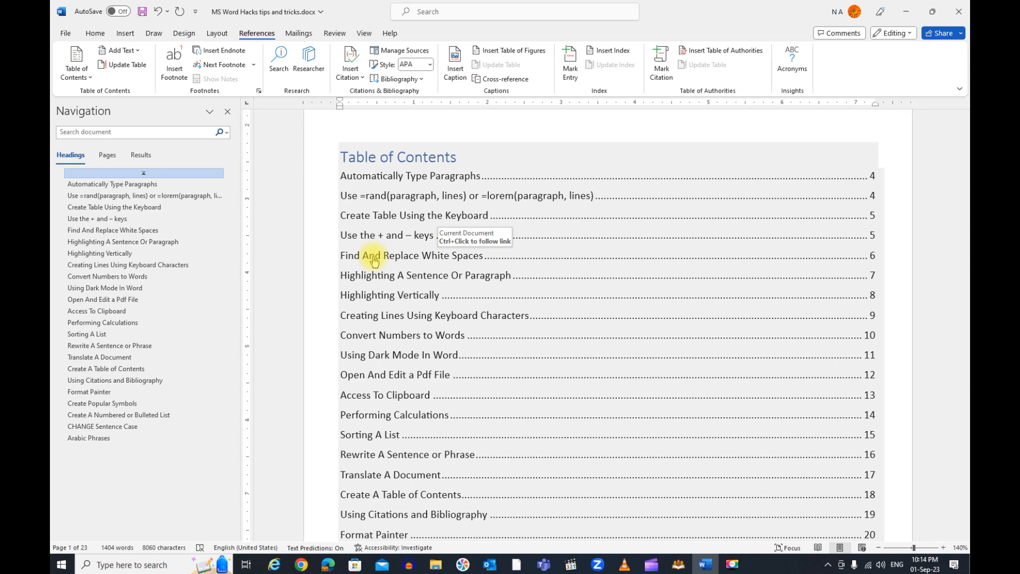
Follow the table of contents link to Find And Replace White Spaces, and return to the table of contents
{"action": "left_click", "coordinate": [374, 260], "text": "ctrl"}
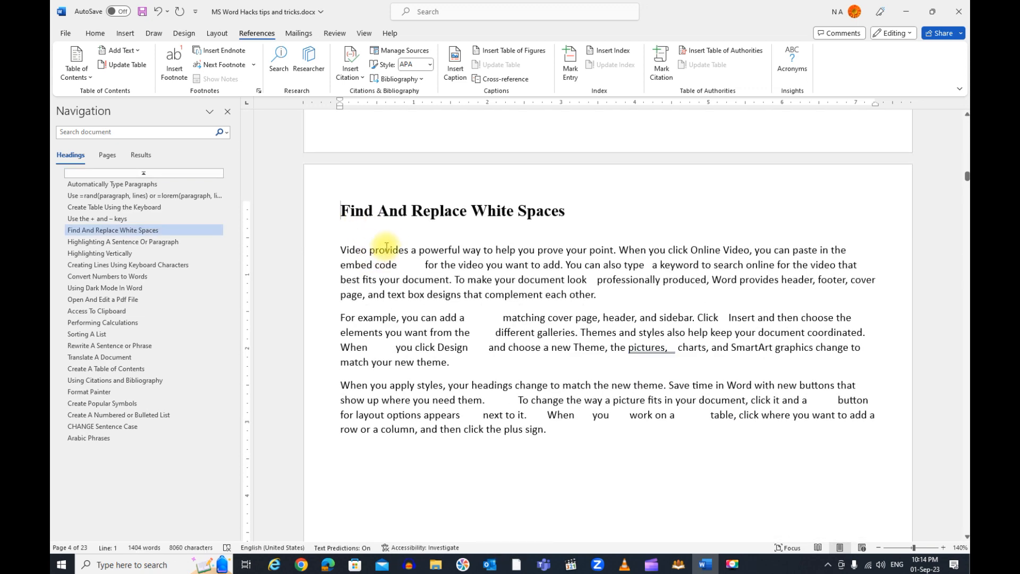
{"action": "scroll", "coordinate": [937, 220], "scroll_direction": "up", "scroll_amount": 1}
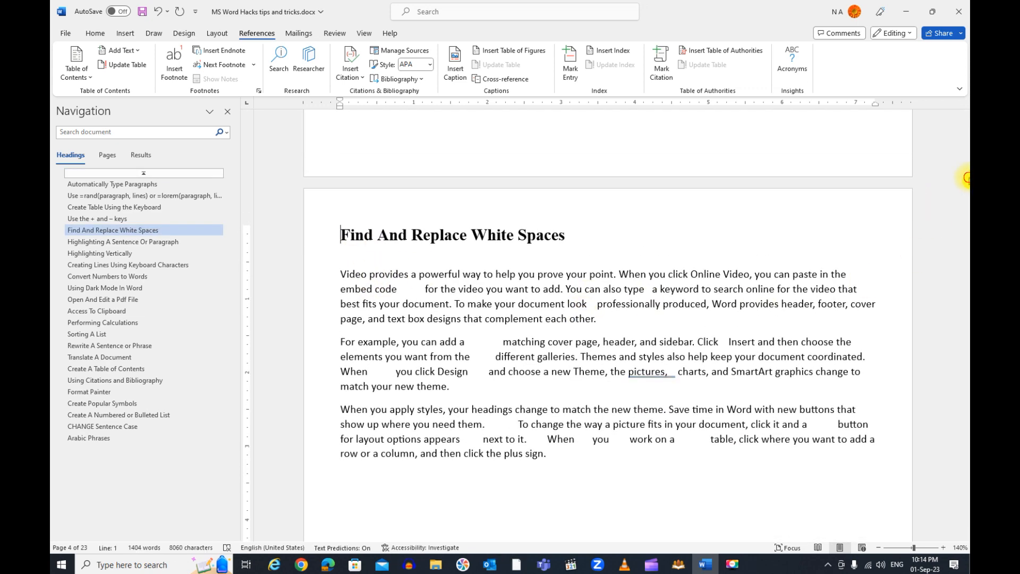
{"action": "left_click_drag", "start_coordinate": [964, 178], "coordinate": [966, 127]}
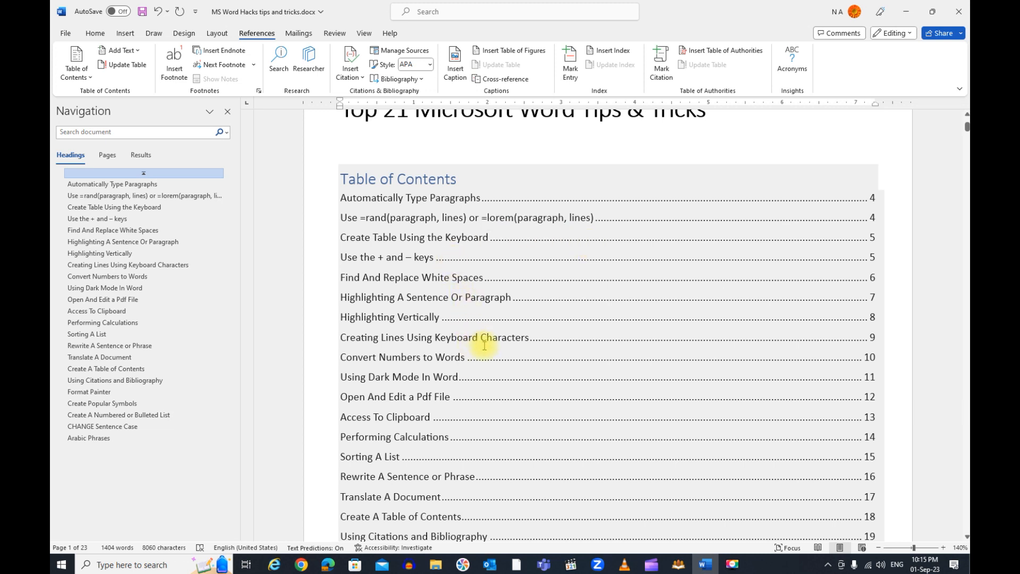
Apply the Normal style to the "Use =rand(paragraph, lines) or =lorem(paragraph, lines)" line below the Automatically Type Paragraphs heading
{"action": "scroll", "coordinate": [483, 346], "scroll_direction": "down", "scroll_amount": 1}
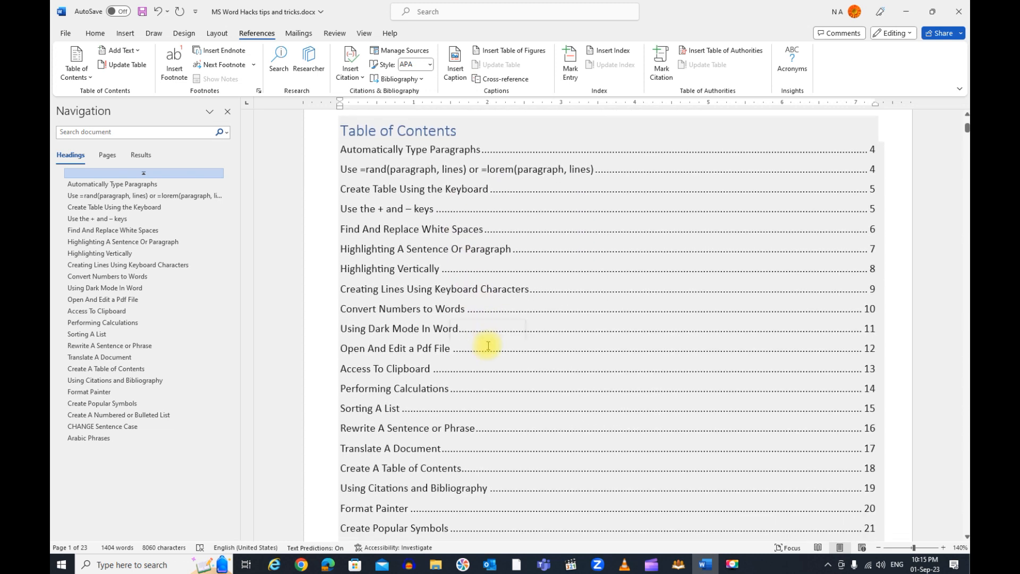
{"action": "scroll", "coordinate": [492, 340], "scroll_direction": "down", "scroll_amount": 1}
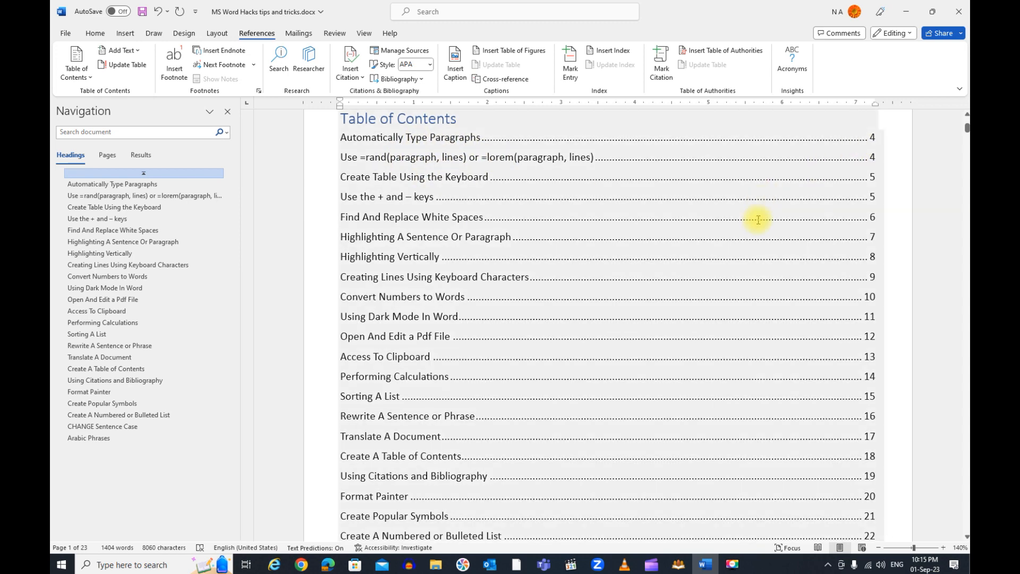
{"action": "scroll", "coordinate": [611, 339], "scroll_direction": "down", "scroll_amount": 3}
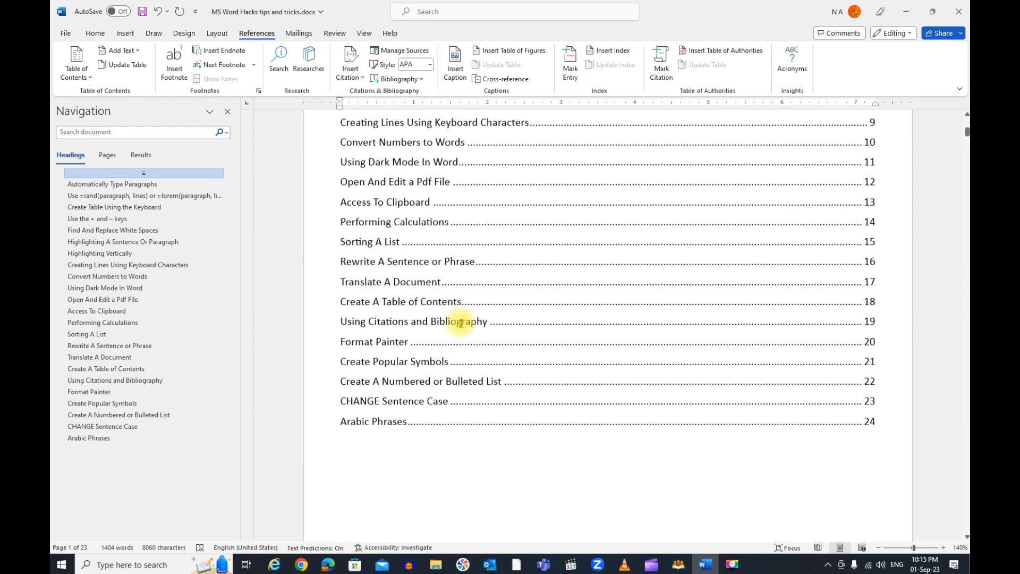
{"action": "scroll", "coordinate": [455, 361], "scroll_direction": "down", "scroll_amount": 5}
{"action": "scroll", "coordinate": [460, 317], "scroll_direction": "down", "scroll_amount": 1}
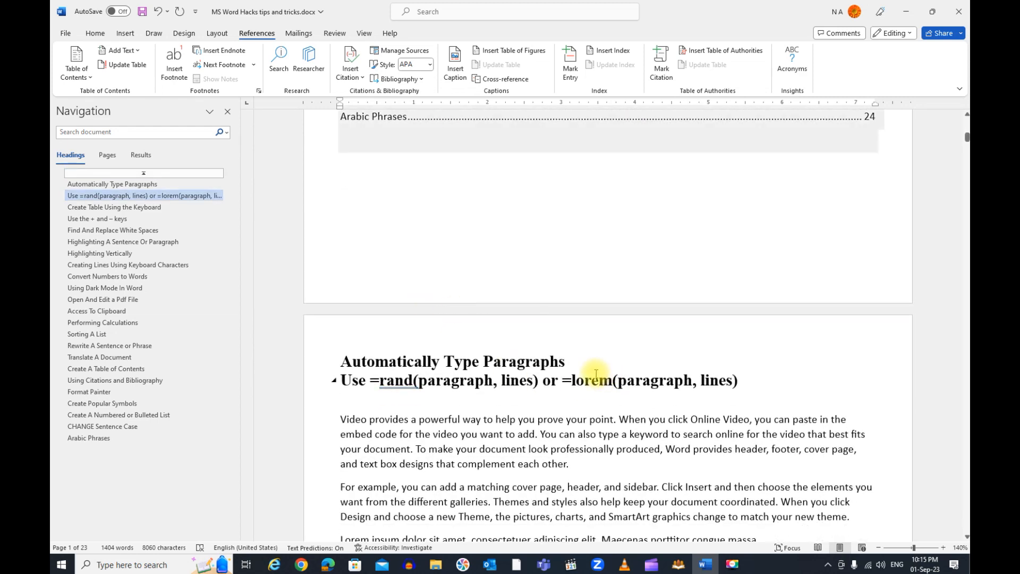
{"action": "left_click", "coordinate": [346, 380]}
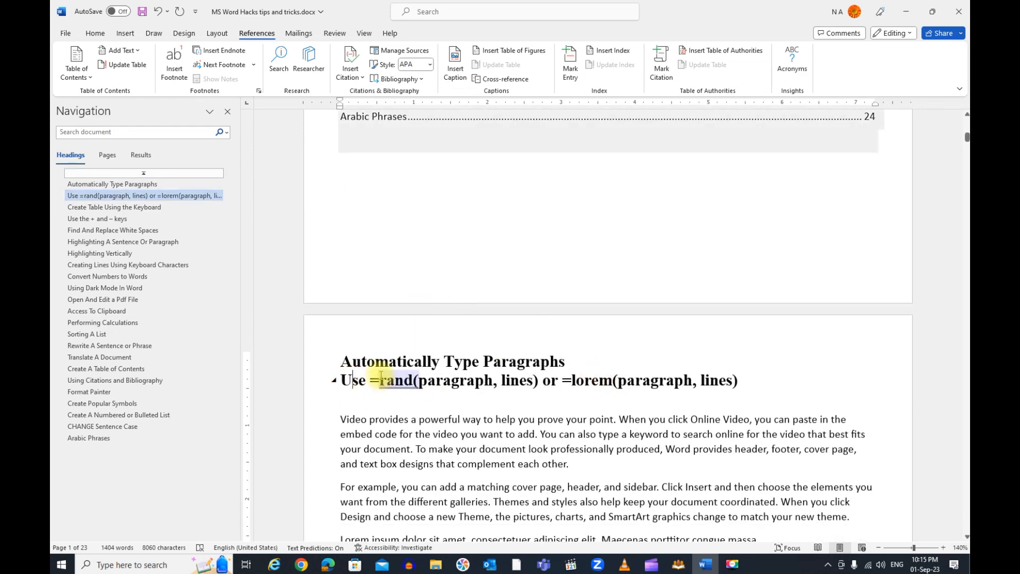
{"action": "left_click", "coordinate": [95, 33]}
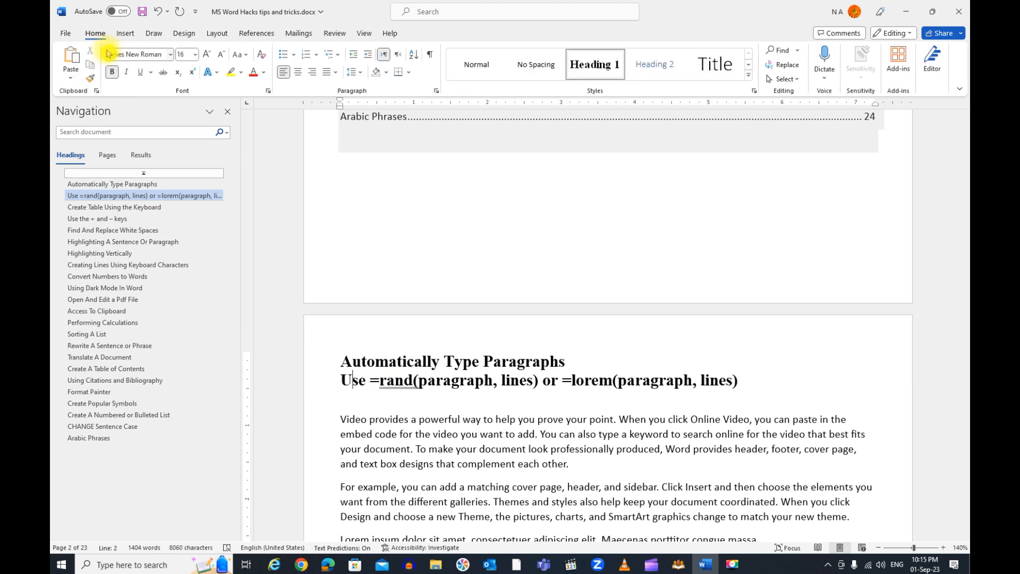
{"action": "left_click", "coordinate": [476, 64]}
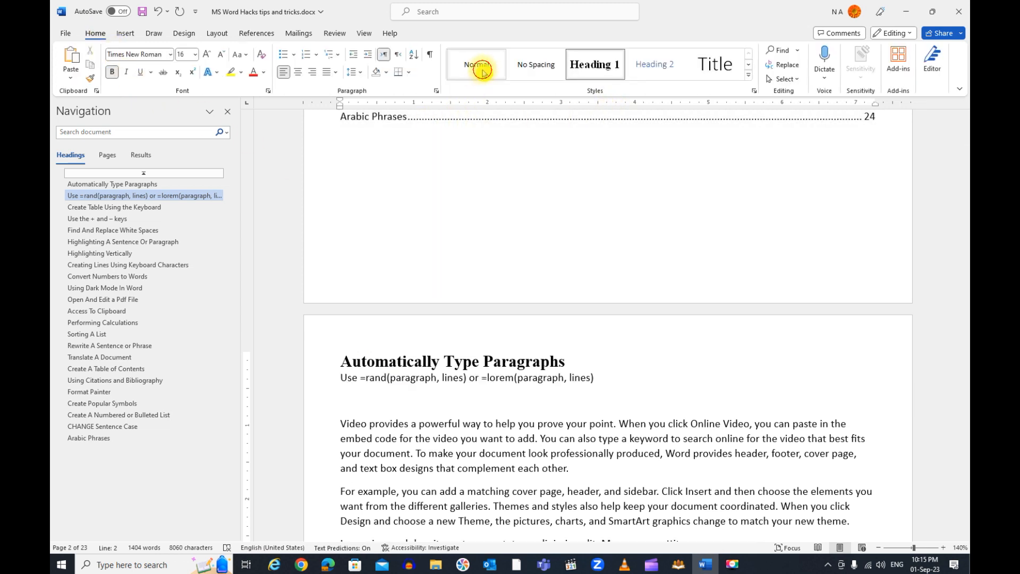
Extend the Automatically Type Paragraphs heading so that it reads "Automatically Type Paragraphs in MS-Word", keeping it left-to-right
{"action": "left_click", "coordinate": [569, 361]}
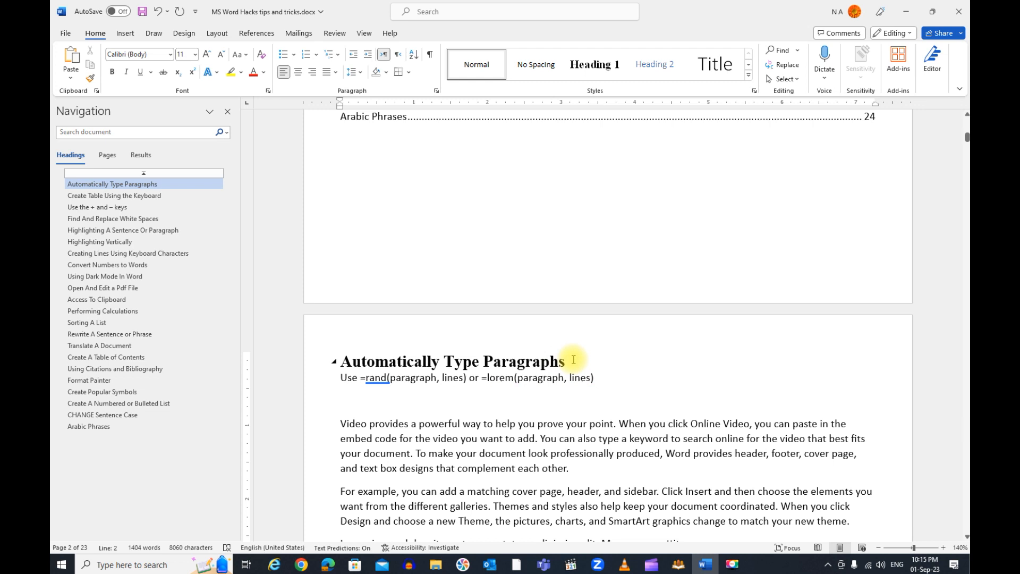
{"action": "key", "text": "ctrl+shift"}
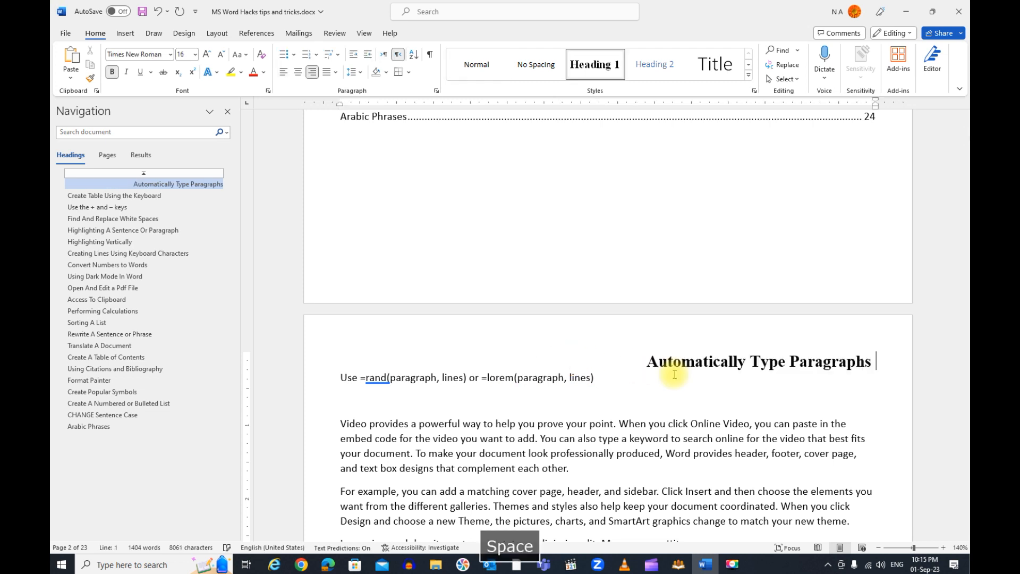
{"action": "key", "text": "ctrl+z"}
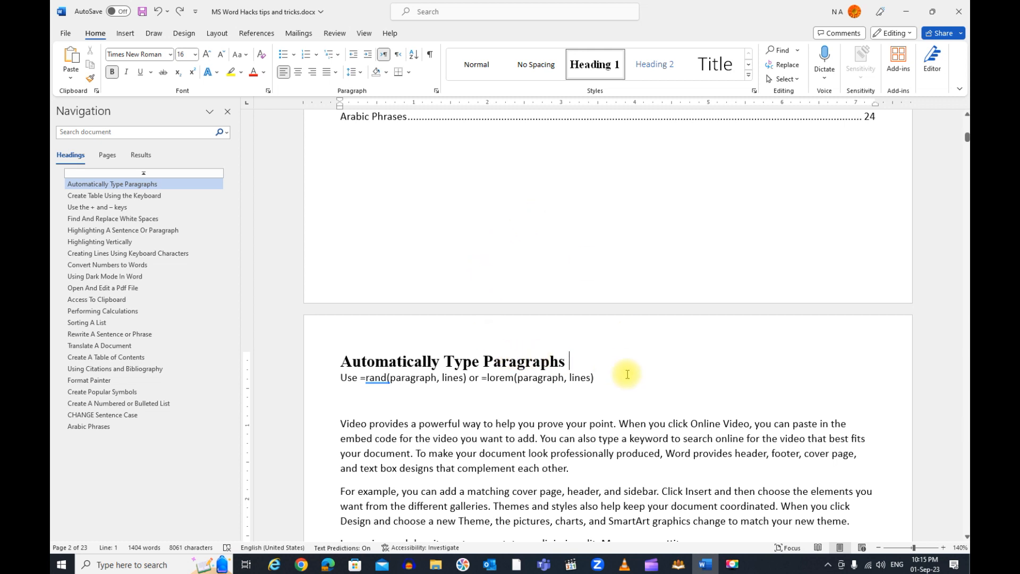
{"action": "type", "text": "in MS"}
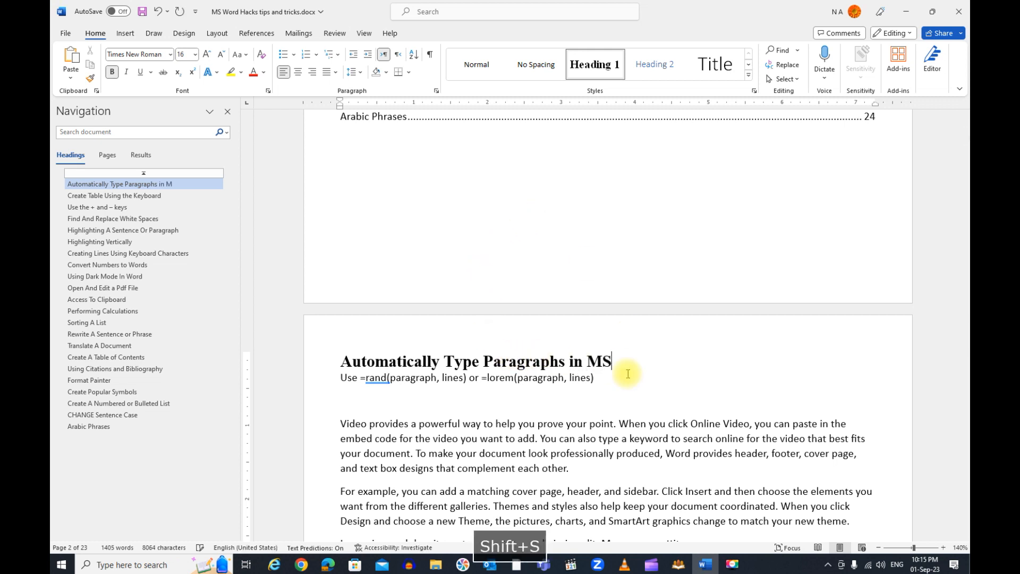
{"action": "type", "text": "-WOrd"}
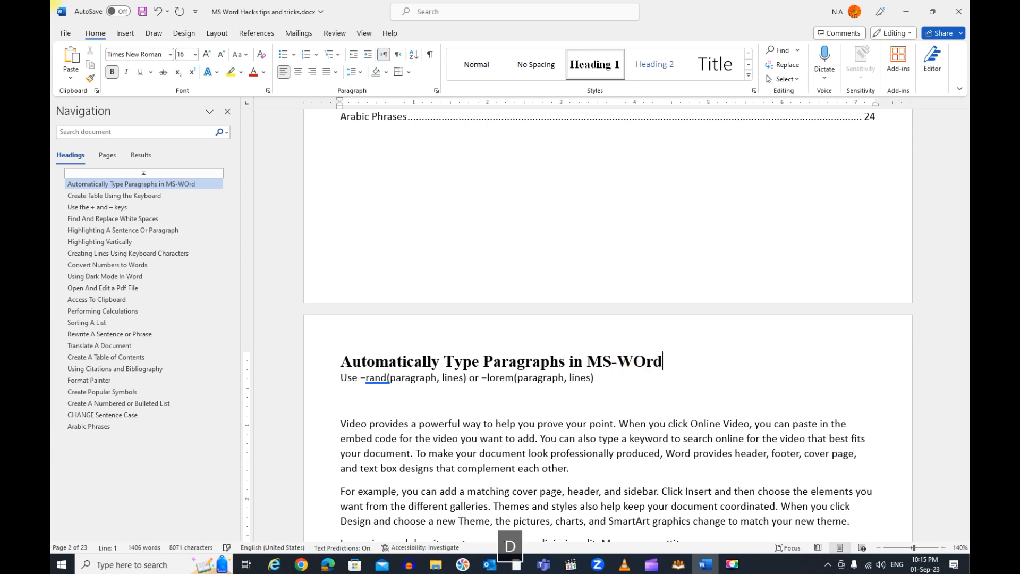
Update the entire table of contents, including its entries and page numbers, and look through the refreshed list
{"action": "scroll", "coordinate": [597, 315], "scroll_direction": "up", "scroll_amount": 3}
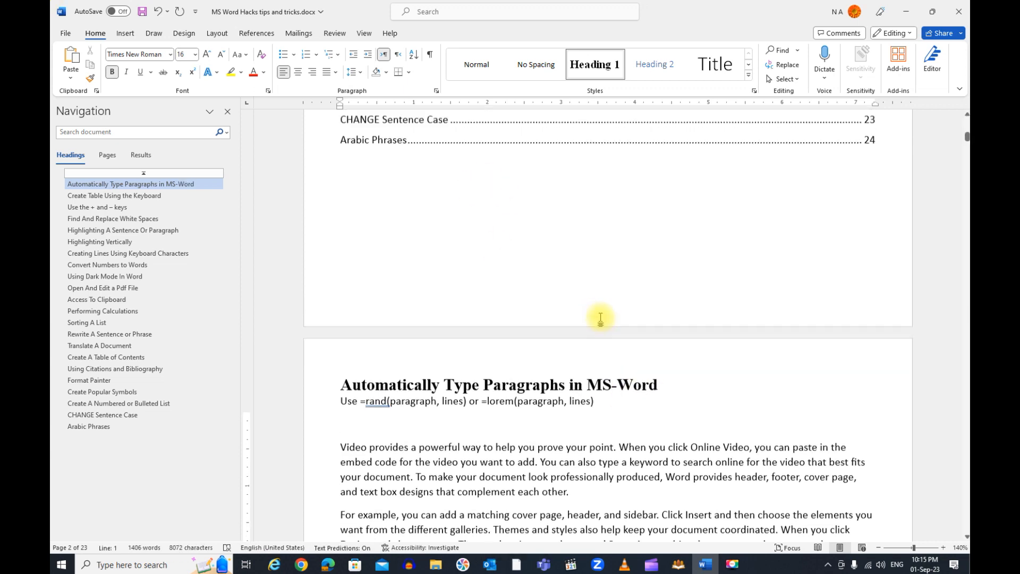
{"action": "scroll", "coordinate": [597, 316], "scroll_direction": "up", "scroll_amount": 9}
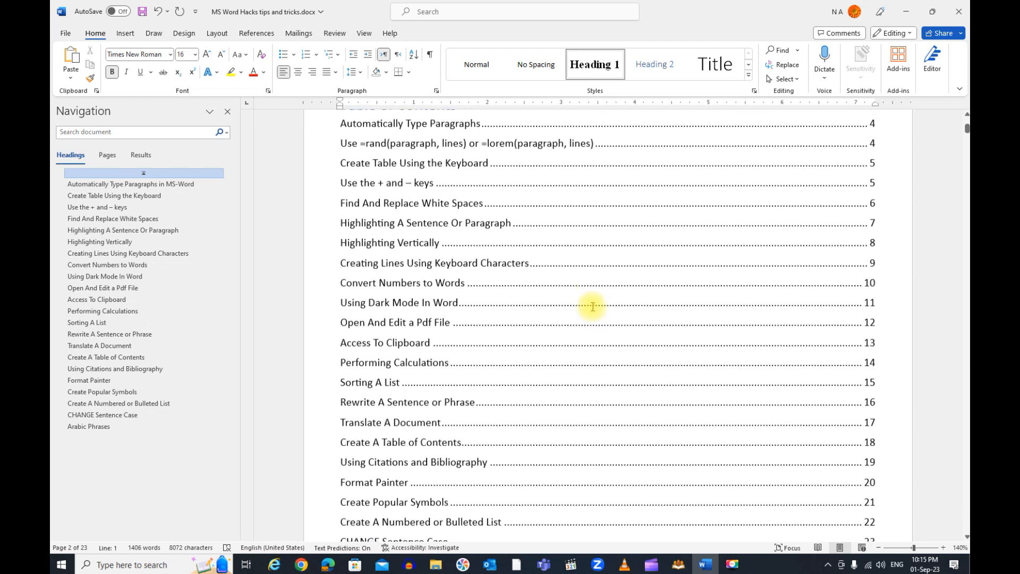
{"action": "scroll", "coordinate": [593, 306], "scroll_direction": "up", "scroll_amount": 1}
{"action": "left_click", "coordinate": [448, 243]}
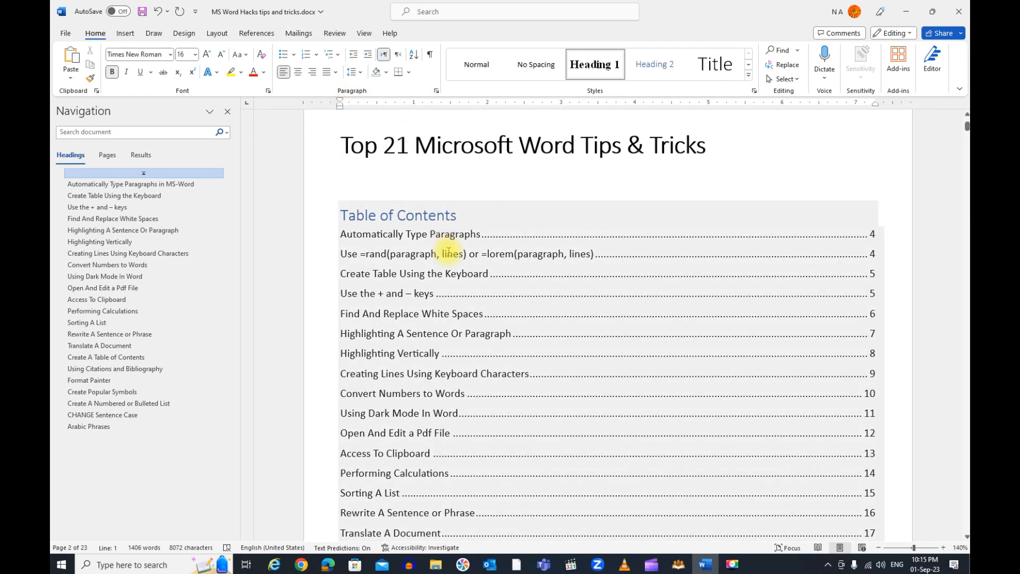
{"action": "left_click", "coordinate": [469, 257]}
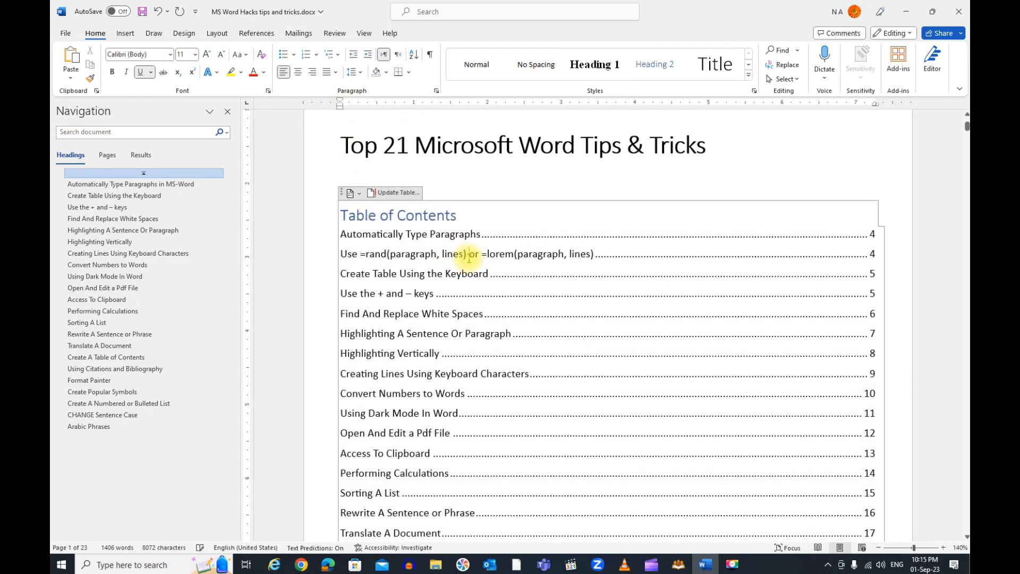
{"action": "left_click", "coordinate": [396, 194]}
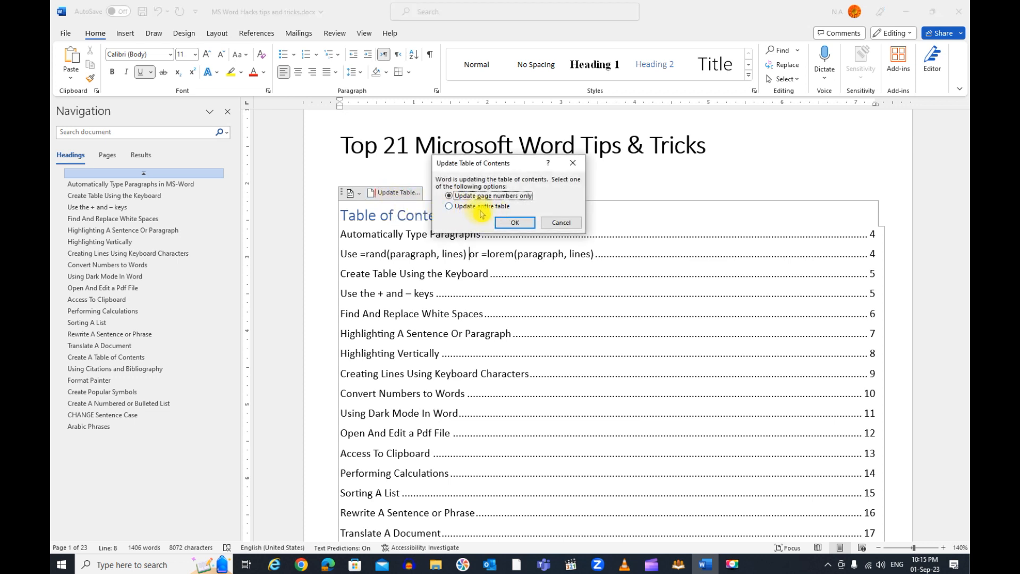
{"action": "left_click", "coordinate": [478, 207]}
{"action": "left_click", "coordinate": [514, 223]}
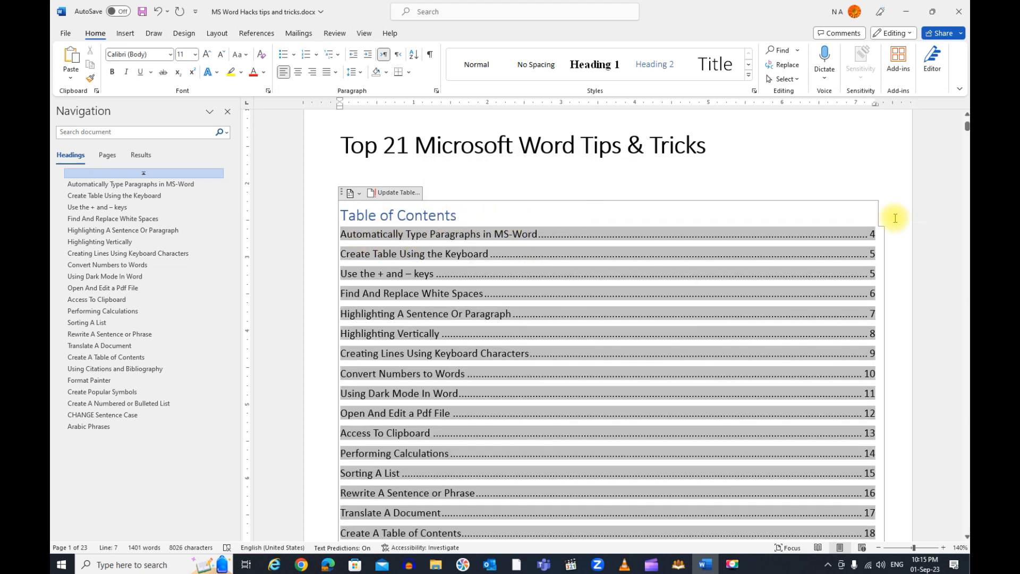
{"action": "scroll", "coordinate": [423, 279], "scroll_direction": "down", "scroll_amount": 5}
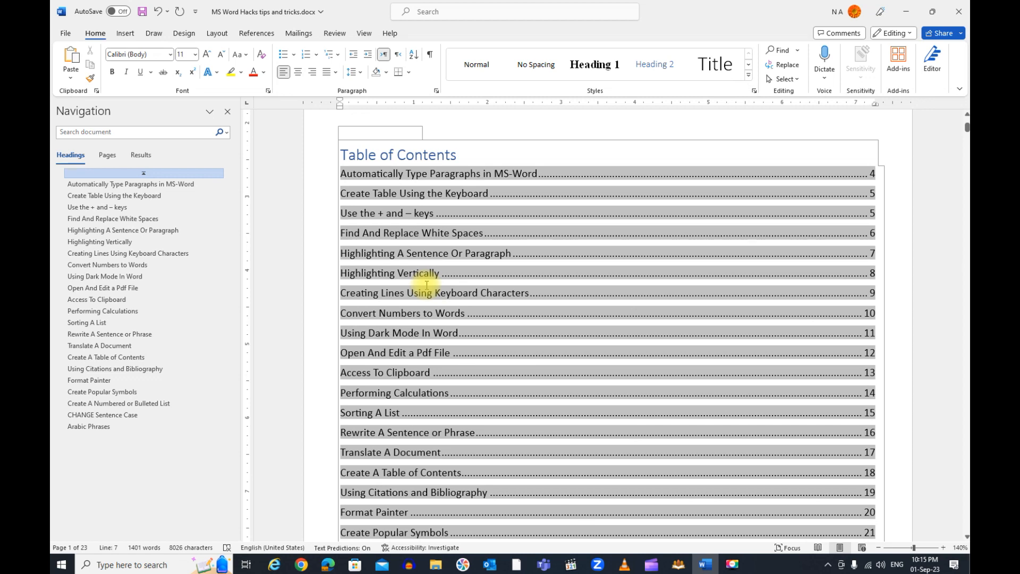
{"action": "scroll", "coordinate": [422, 279], "scroll_direction": "down", "scroll_amount": 8}
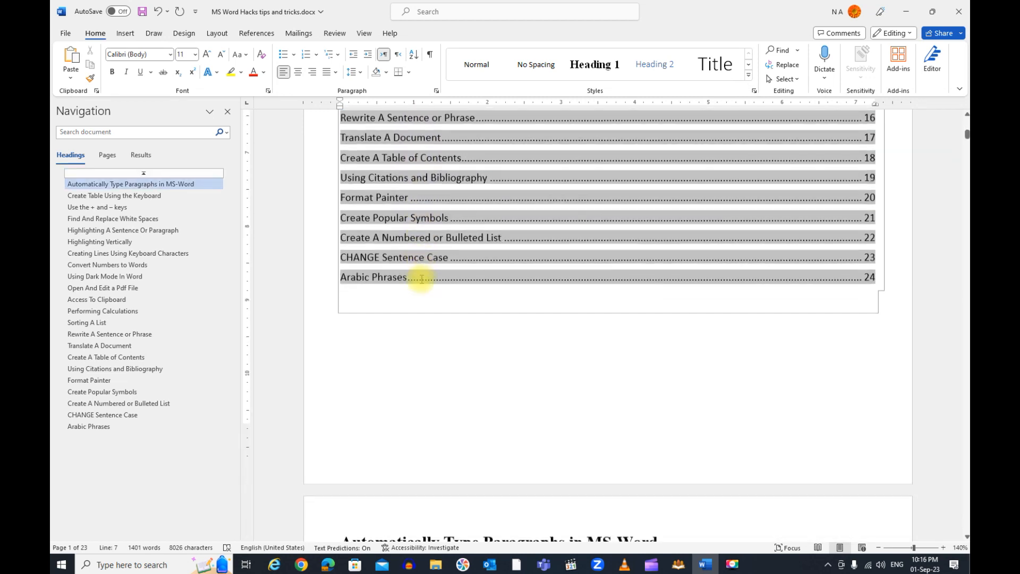
{"action": "scroll", "coordinate": [319, 239], "scroll_direction": "down", "scroll_amount": 1}
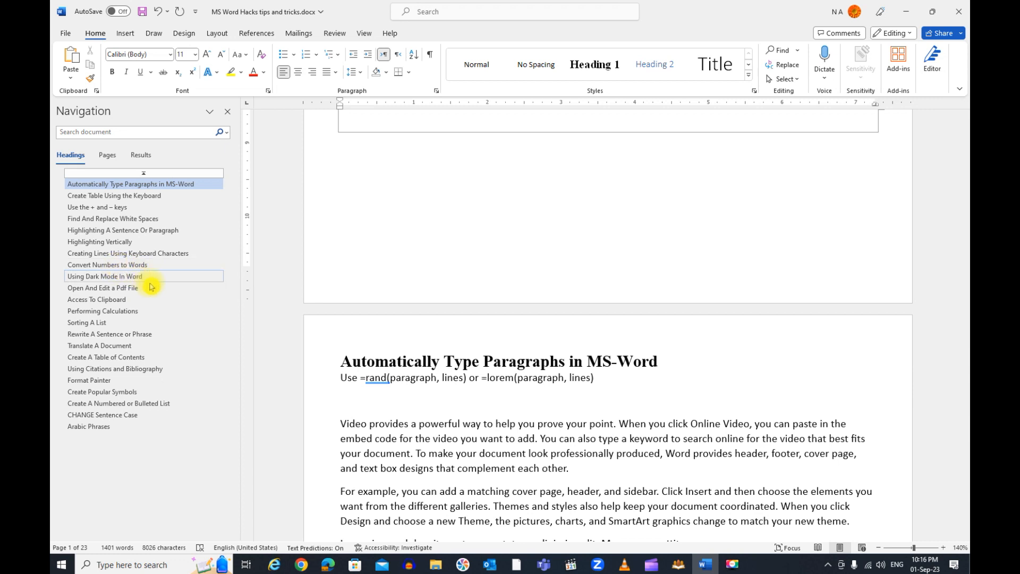
Generate placeholder text with =rand(3,3) below the Using Citations and Bibliography heading
{"action": "left_click", "coordinate": [127, 368]}
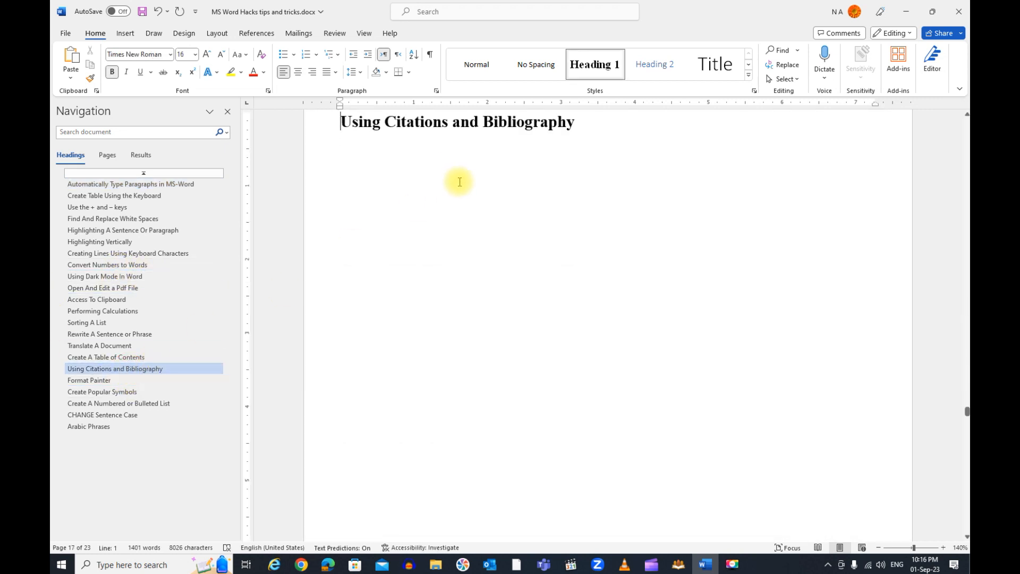
{"action": "left_click", "coordinate": [389, 166]}
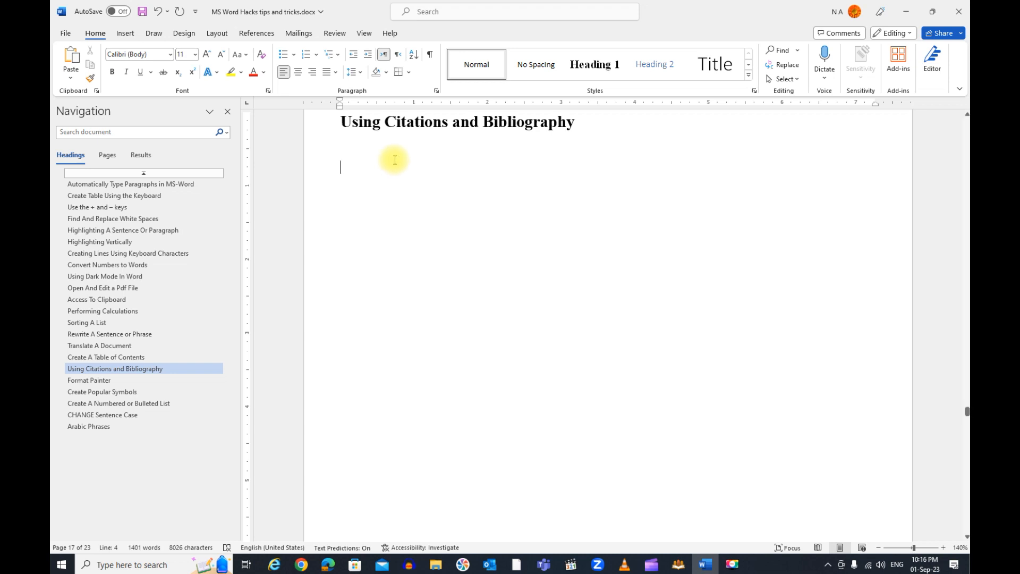
{"action": "left_click", "coordinate": [260, 34]}
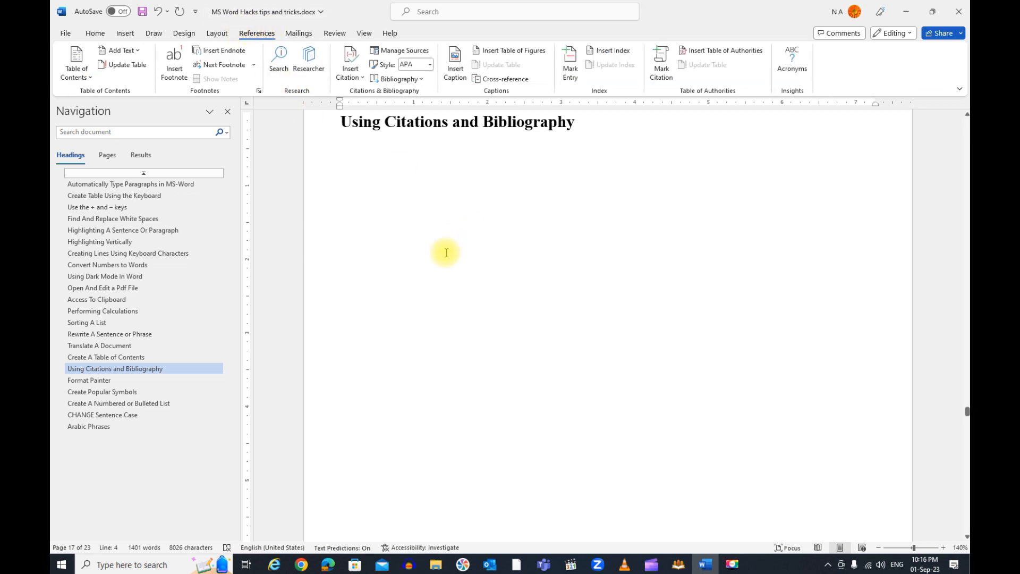
{"action": "type", "text": "=ra"}
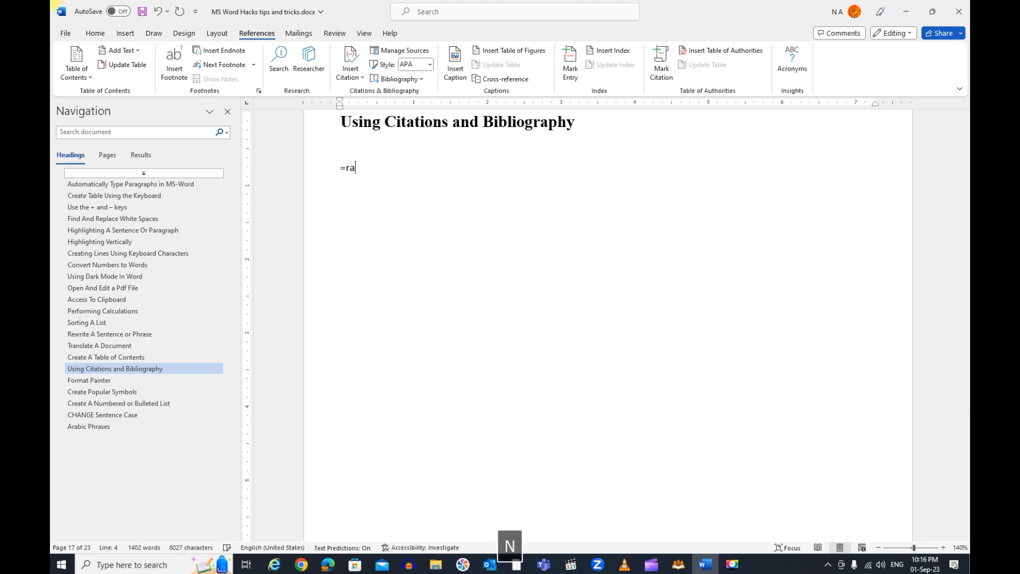
{"action": "type", "text": "nd"}
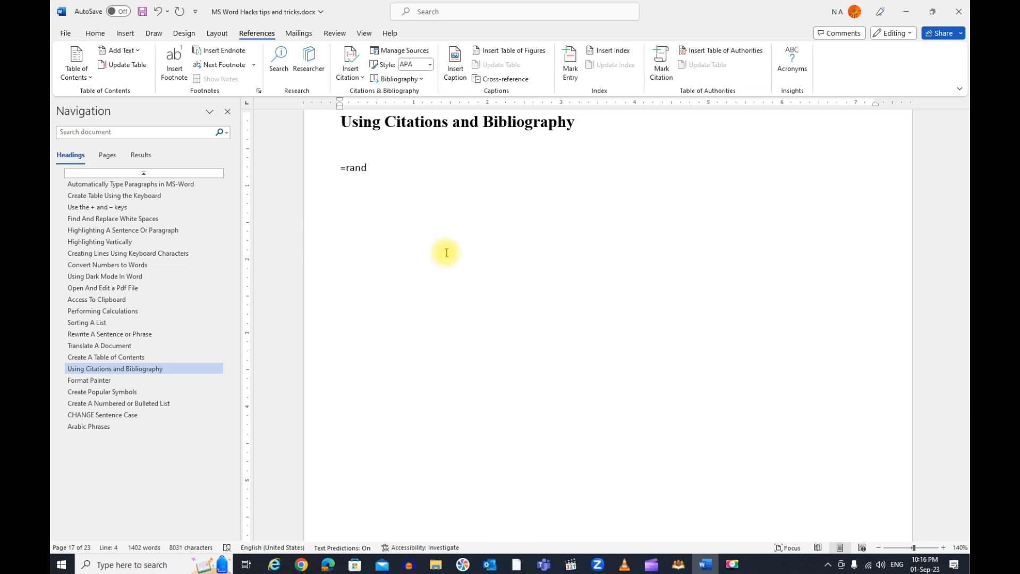
{"action": "type", "text": "(3,"}
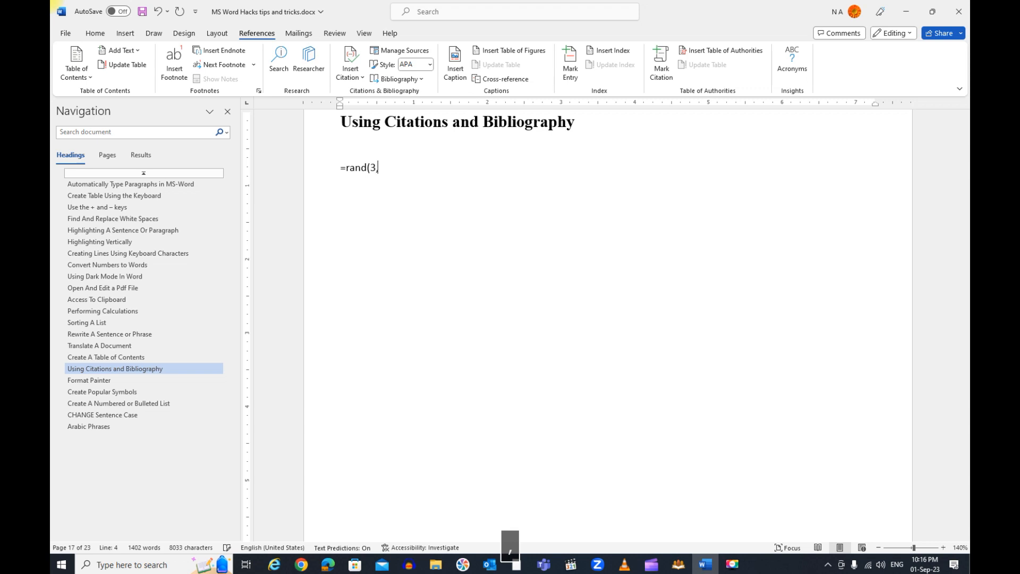
{"action": "type", "text": "3)"}
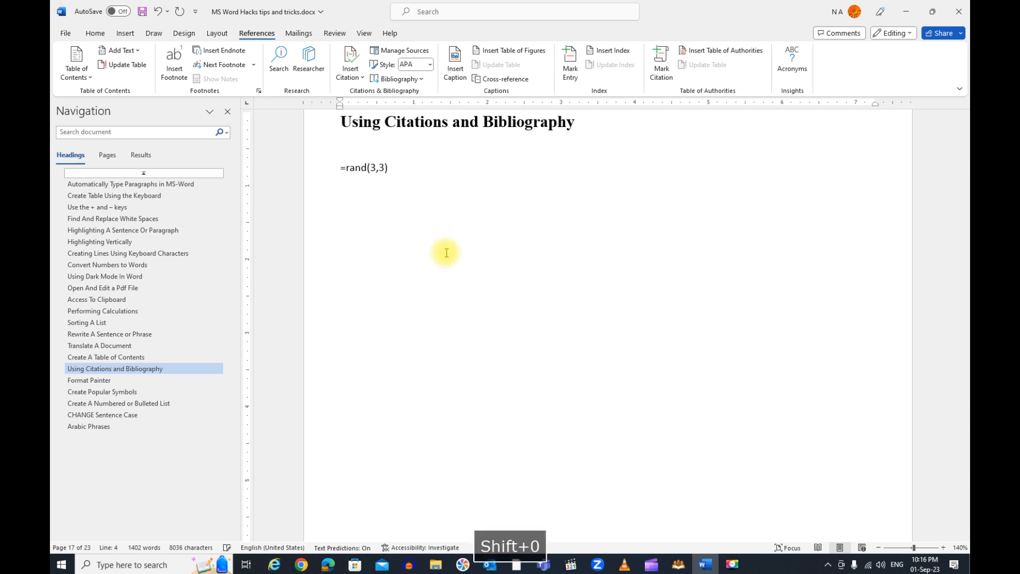
{"action": "key", "text": "Return"}
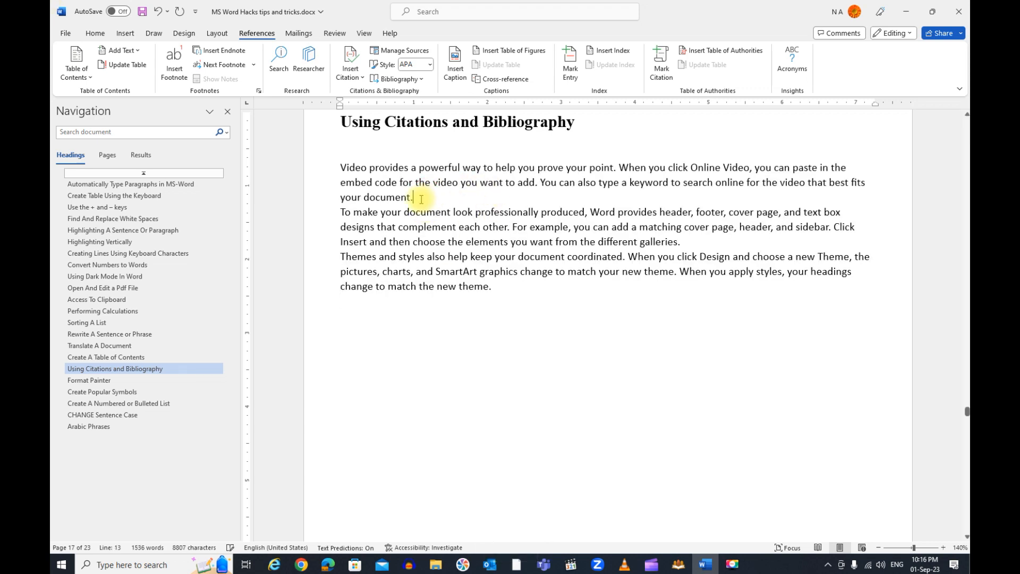
Separate the three placeholder paragraphs with blank lines and place the cursor before the first paragraph's final period
{"action": "key", "text": "Return"}
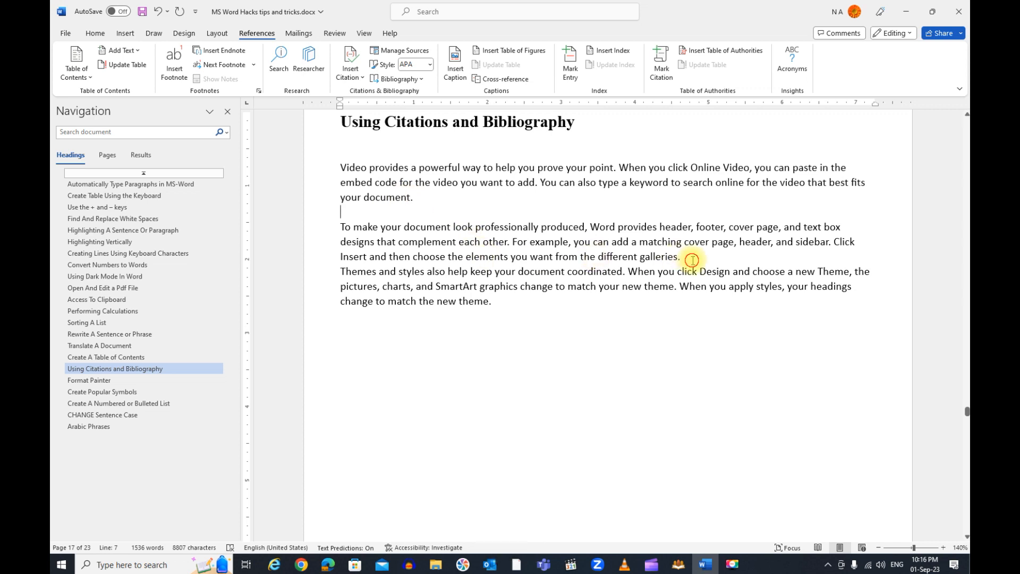
{"action": "key", "text": "Return"}
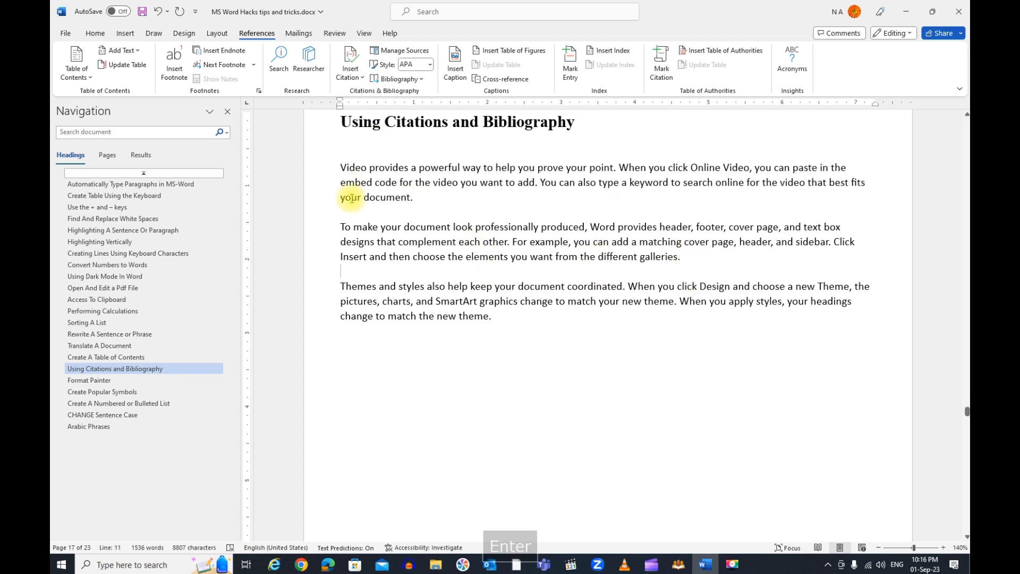
{"action": "left_click", "coordinate": [413, 197]}
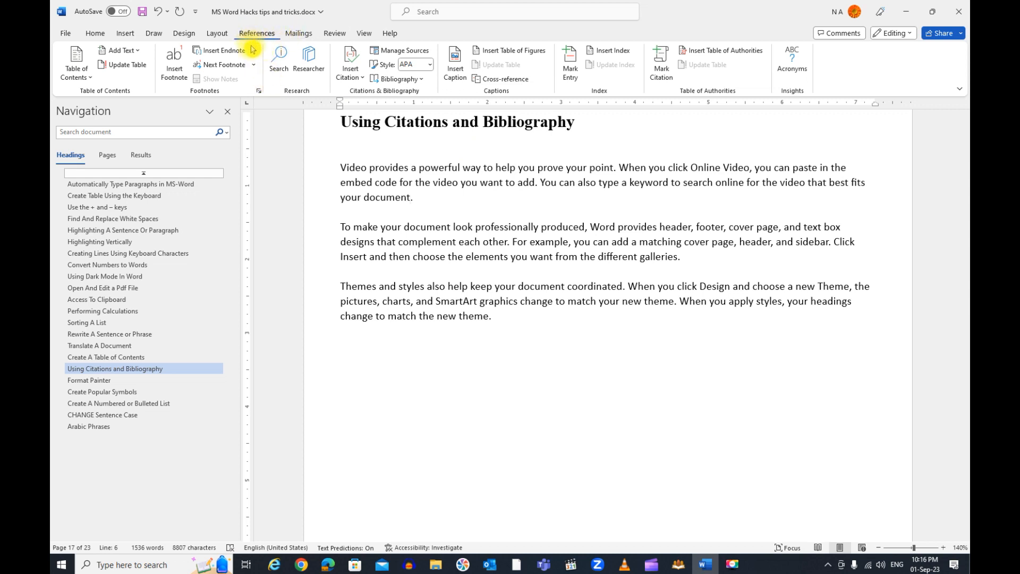
Open the source manager and start a new source of type Journal Article
{"action": "left_click", "coordinate": [410, 51]}
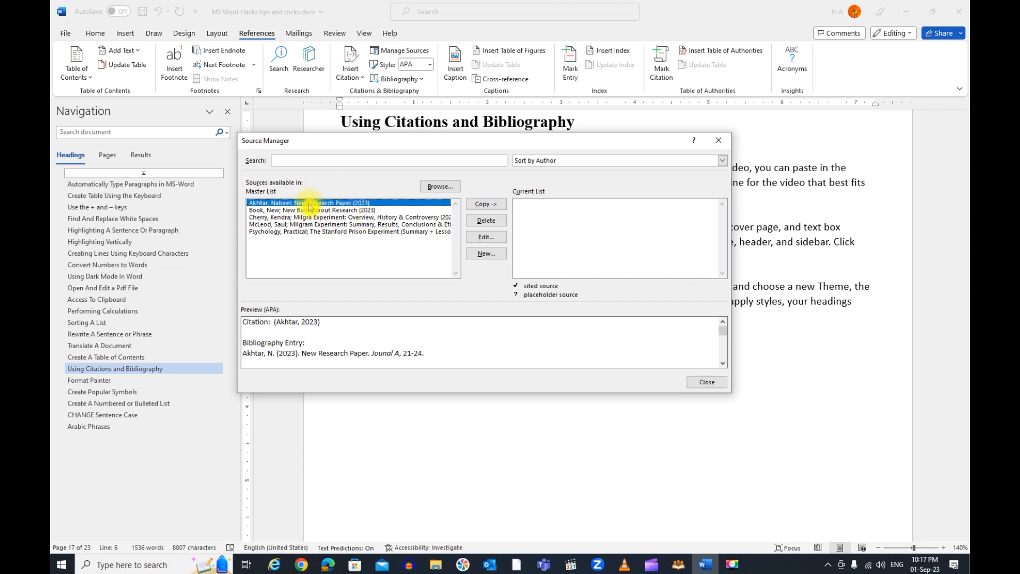
{"action": "left_click", "coordinate": [485, 258]}
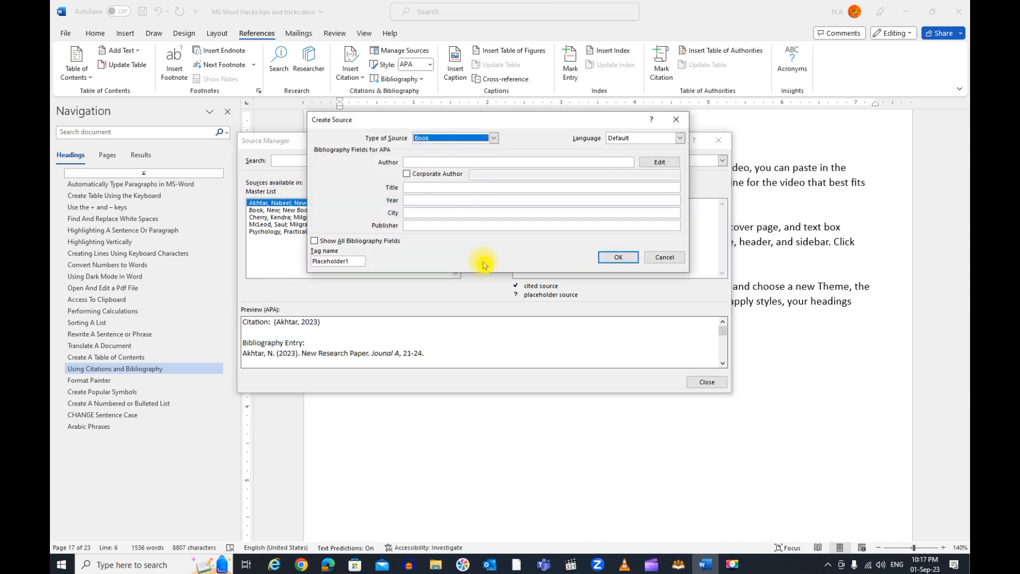
{"action": "left_click", "coordinate": [495, 139]}
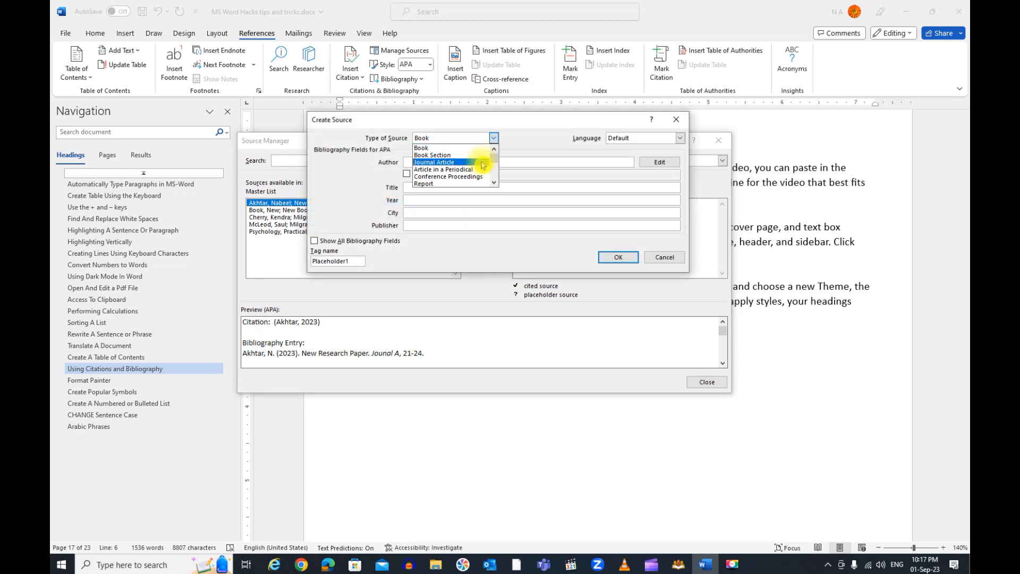
{"action": "left_click", "coordinate": [483, 162]}
Enter the author's full name, title "New Research Paper", journal "Journal of Research", year 2022 and pages 21-25, and save the source
{"action": "left_click", "coordinate": [476, 160]}
{"action": "left_click", "coordinate": [435, 188]}
{"action": "type", "text": "New Research Paper"}
{"action": "key", "text": "Tab"}
{"action": "type", "text": "Journal of Research"}
{"action": "key", "text": "Tab"}
{"action": "type", "text": "2022"}
{"action": "key", "text": "Tab"}
{"action": "type", "text": "2"}
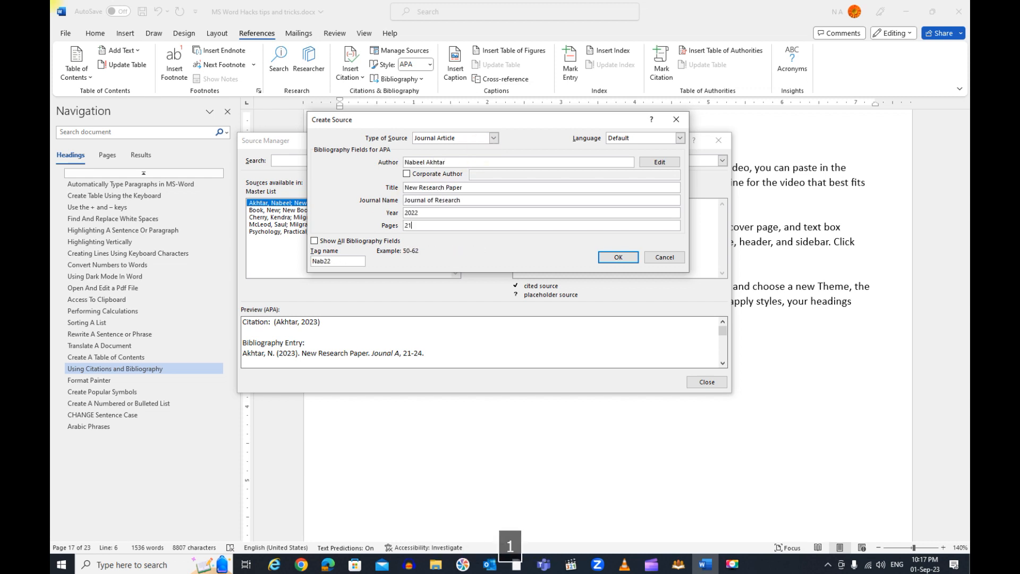
{"action": "left_click", "coordinate": [616, 259]}
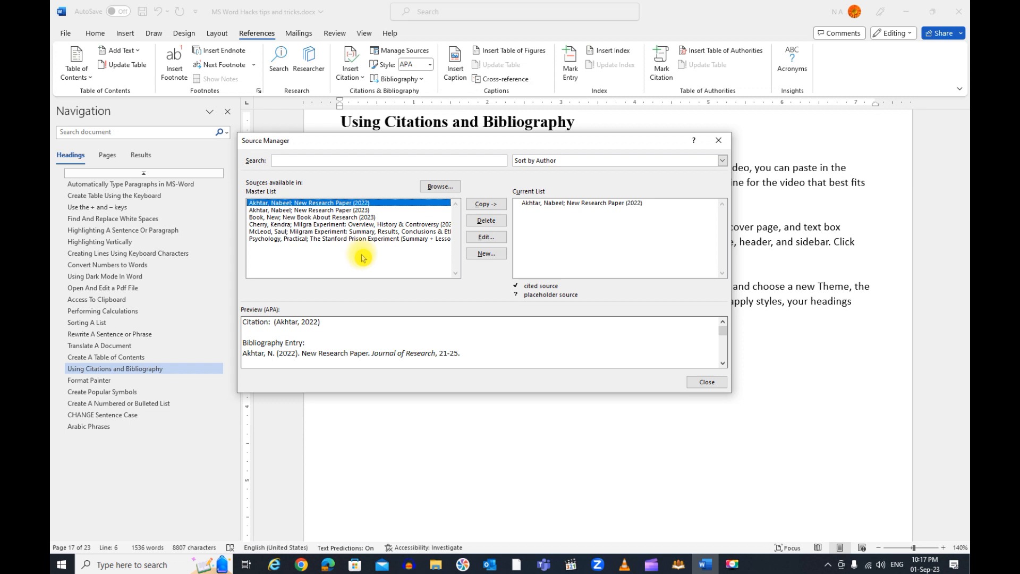
Copy "New Book About Research", both Milgram experiment sources and "The Stanford Prison Experiment" from the master list to the current list, and close the source manager
{"action": "left_click", "coordinate": [293, 217]}
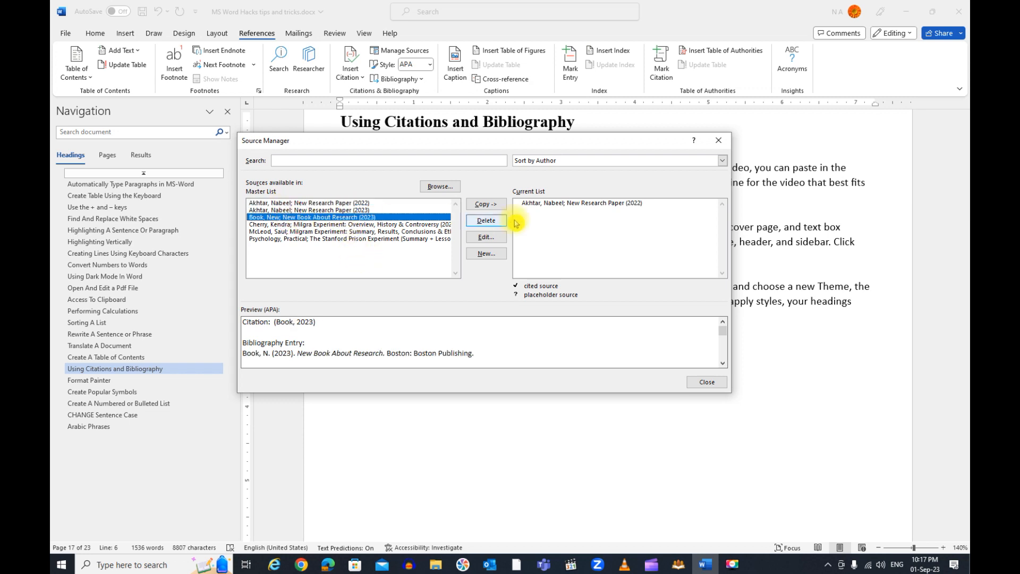
{"action": "left_click", "coordinate": [486, 205]}
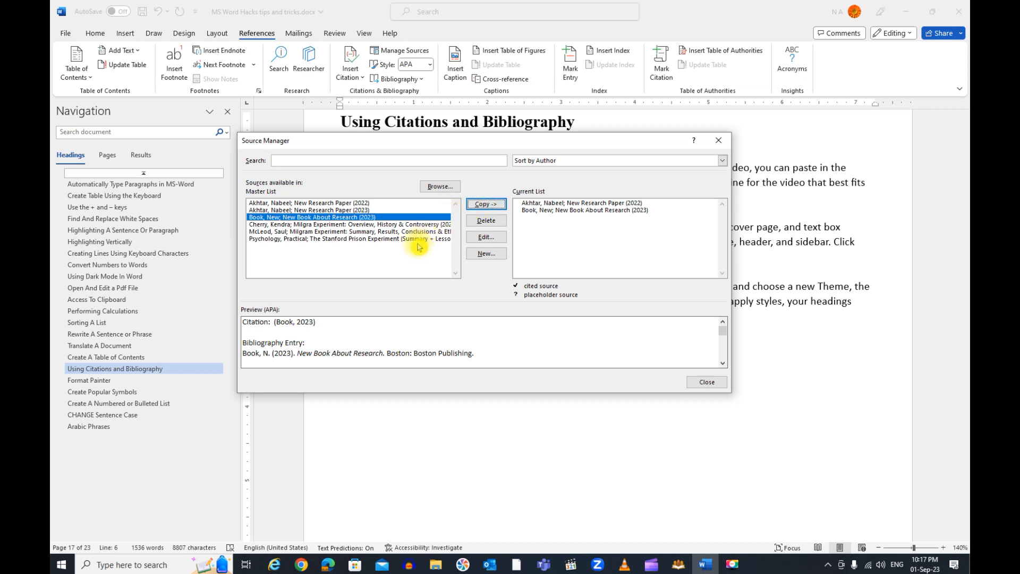
{"action": "left_click", "coordinate": [409, 225]}
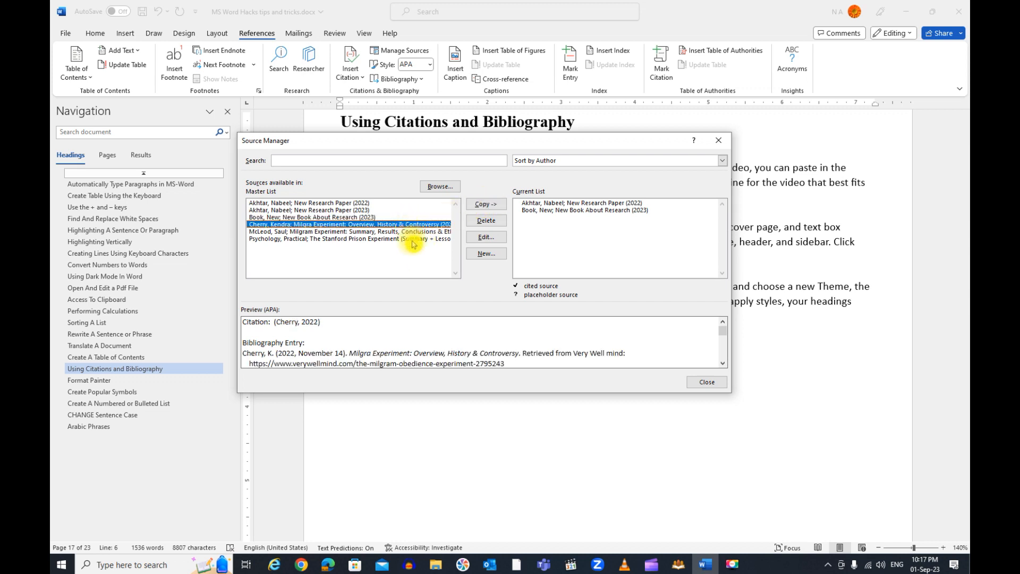
{"action": "left_click", "coordinate": [414, 239], "text": "shift"}
{"action": "left_click", "coordinate": [494, 205]}
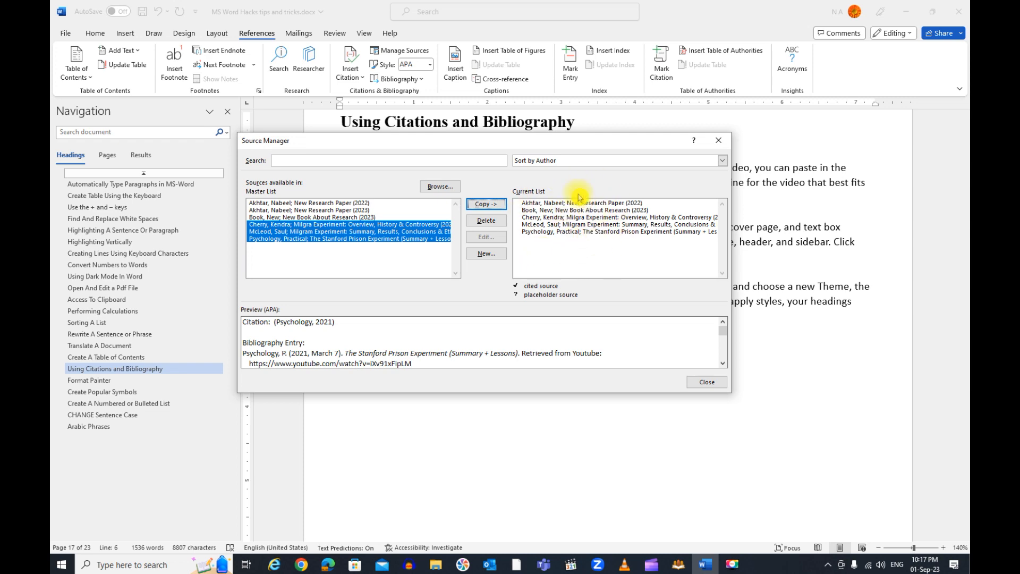
{"action": "left_click", "coordinate": [706, 383]}
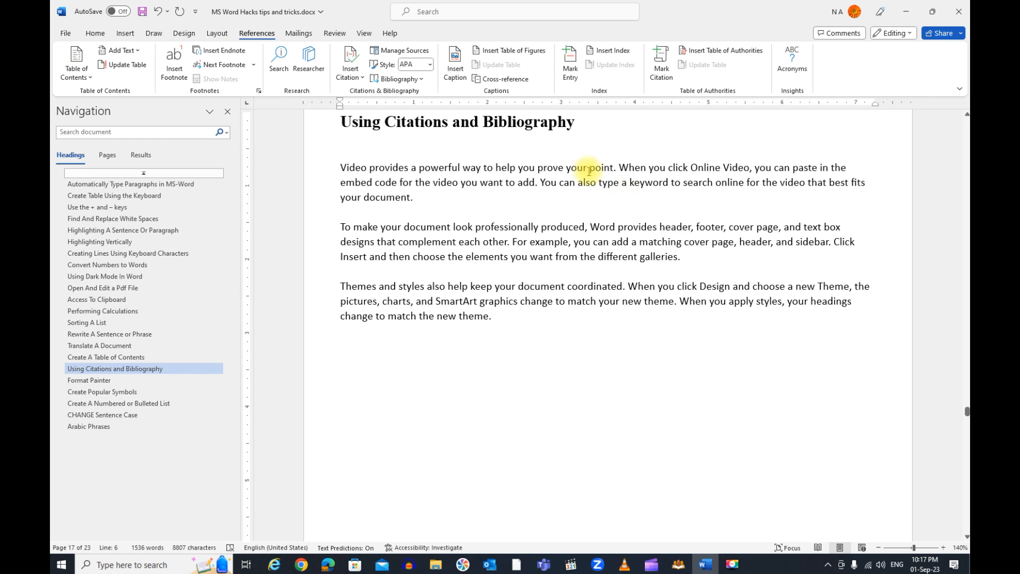
Cite "New Research Paper" (2022) at the first paragraph's end and "Milgra Experiment: Overview, History & Controversy" (2022) after the second paragraph's first sentence
{"action": "left_click", "coordinate": [362, 80]}
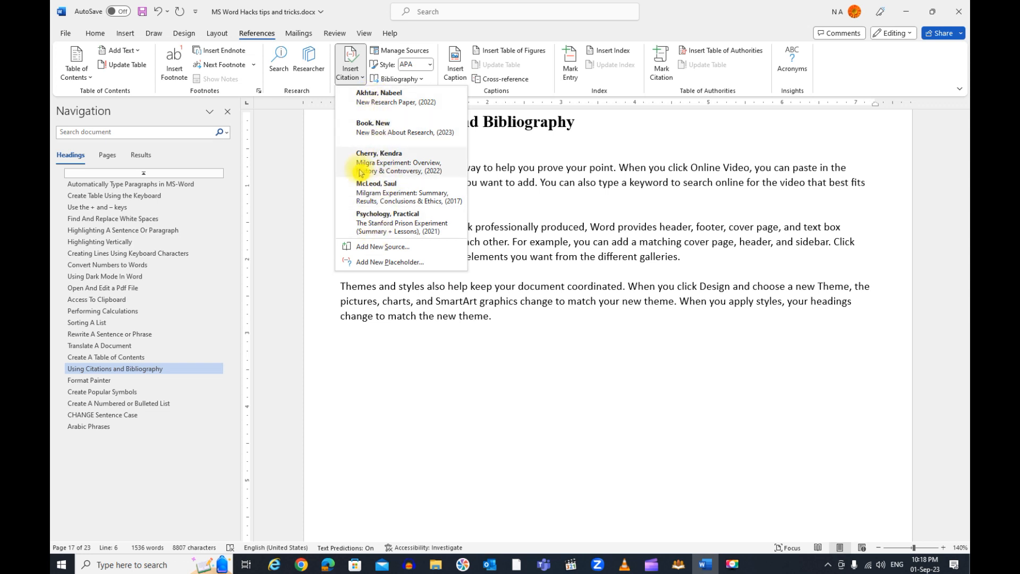
{"action": "left_click", "coordinate": [375, 102]}
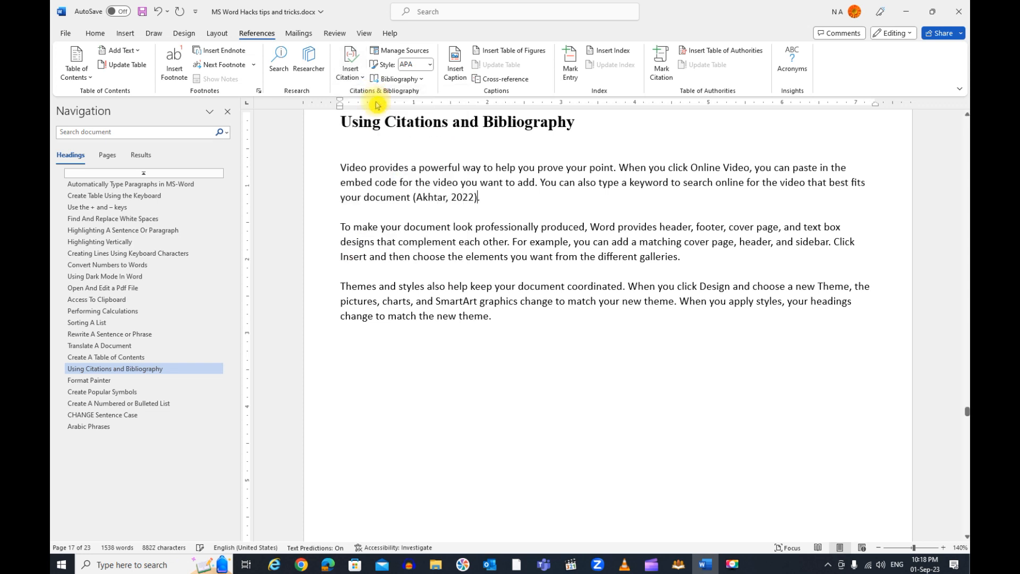
{"action": "left_click", "coordinate": [508, 244]}
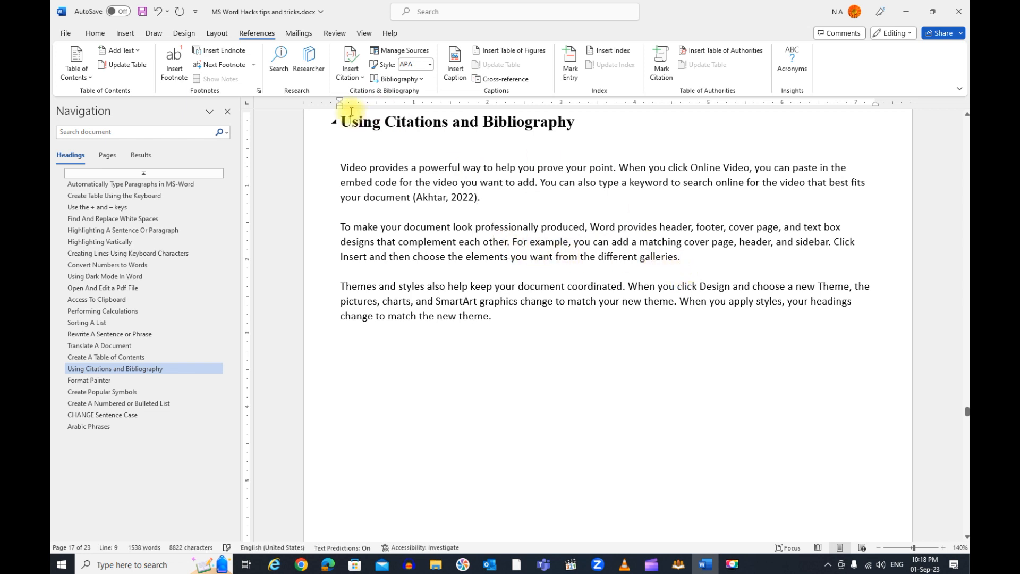
{"action": "left_click", "coordinate": [360, 82]}
{"action": "left_click", "coordinate": [377, 161]}
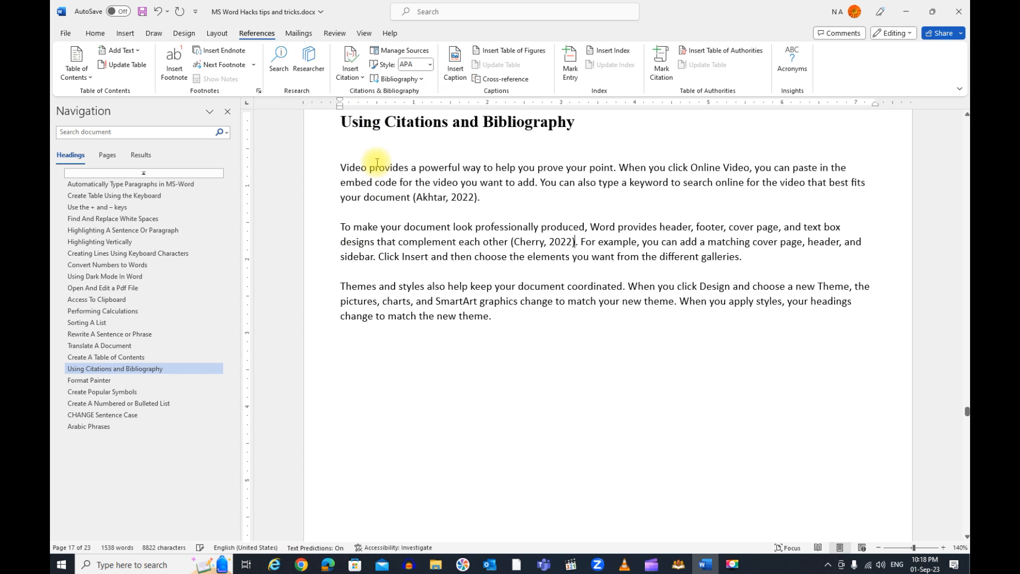
Cite "Milgram Experiment: Summary, Results, Conclusions & Ethics" (2017) at the second paragraph's end, and place the cursor below the third paragraph
{"action": "left_click", "coordinate": [741, 256]}
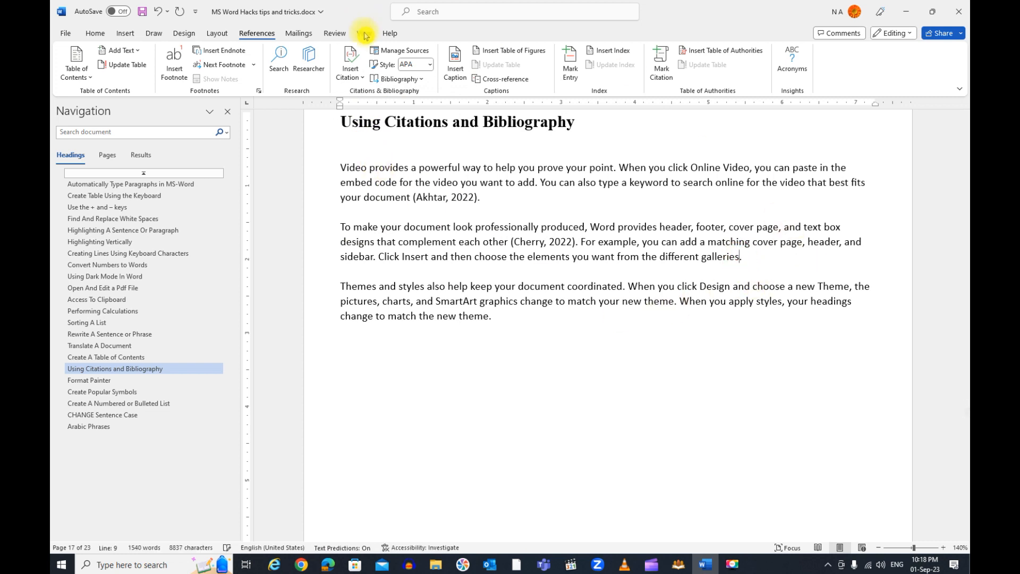
{"action": "left_click", "coordinate": [360, 82]}
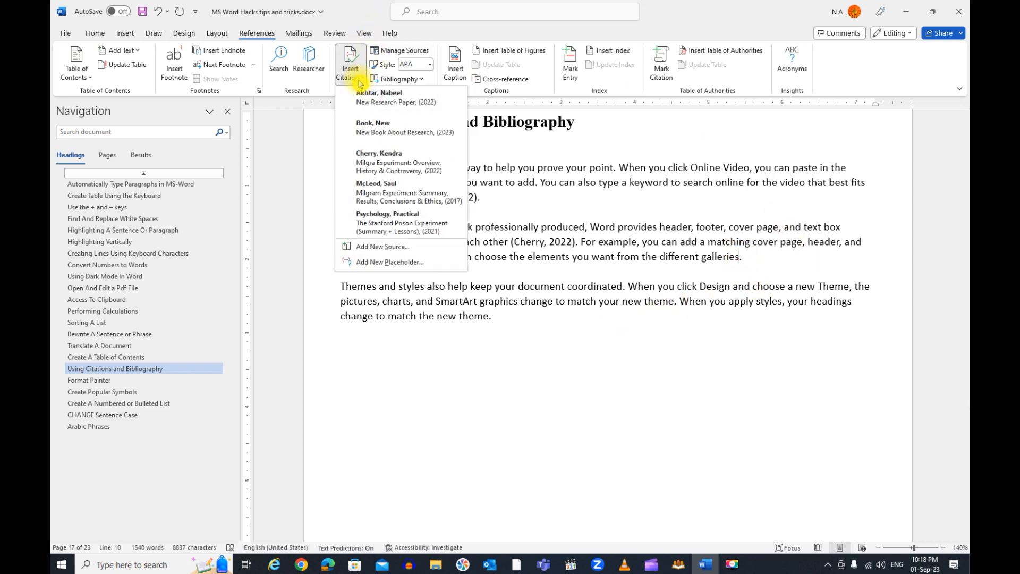
{"action": "left_click", "coordinate": [401, 195]}
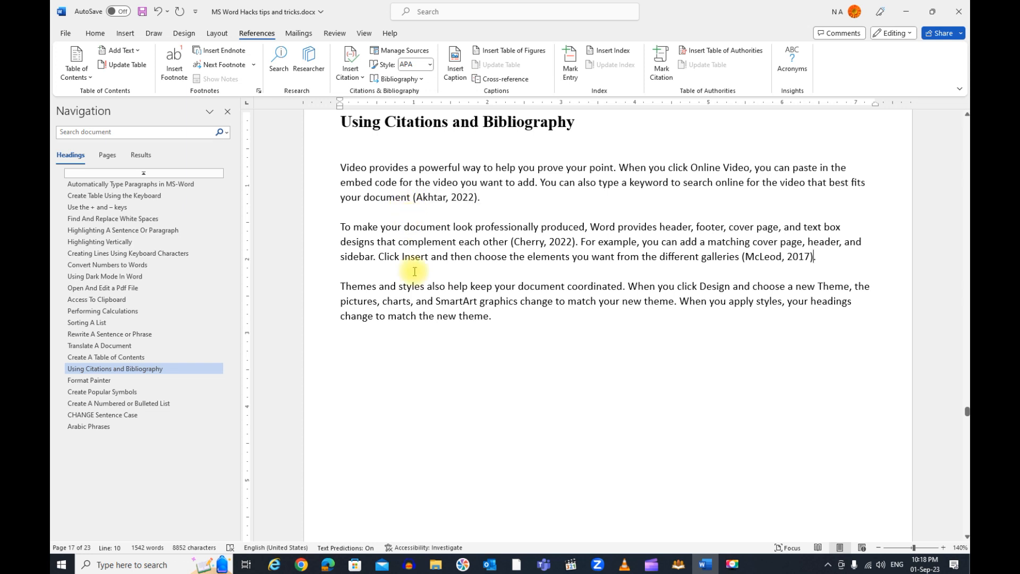
{"action": "left_click", "coordinate": [366, 358]}
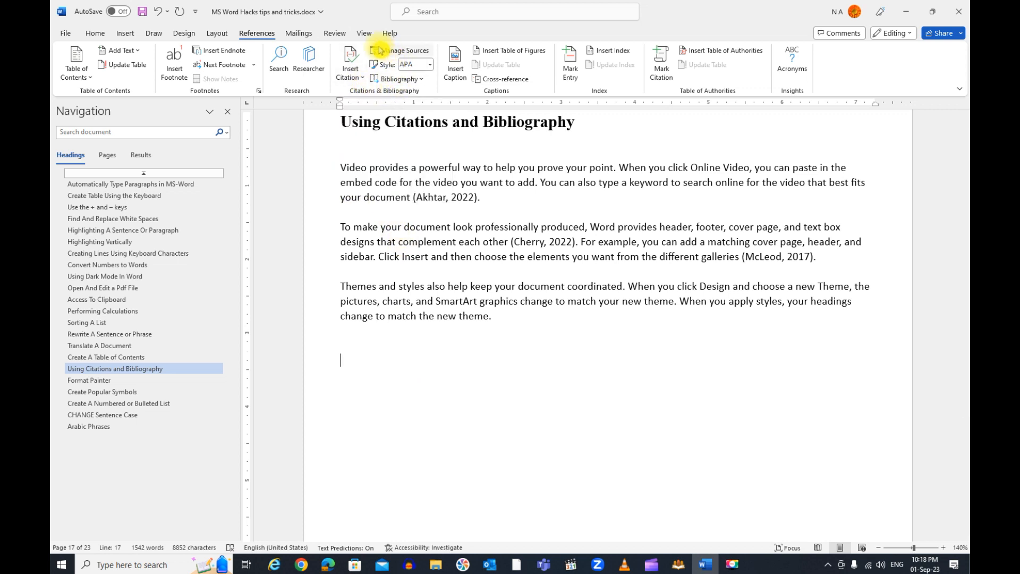
Try the Harvard - Anglia and MLA citation styles, and set the style back to APA Sixth Edition
{"action": "left_click", "coordinate": [430, 65]}
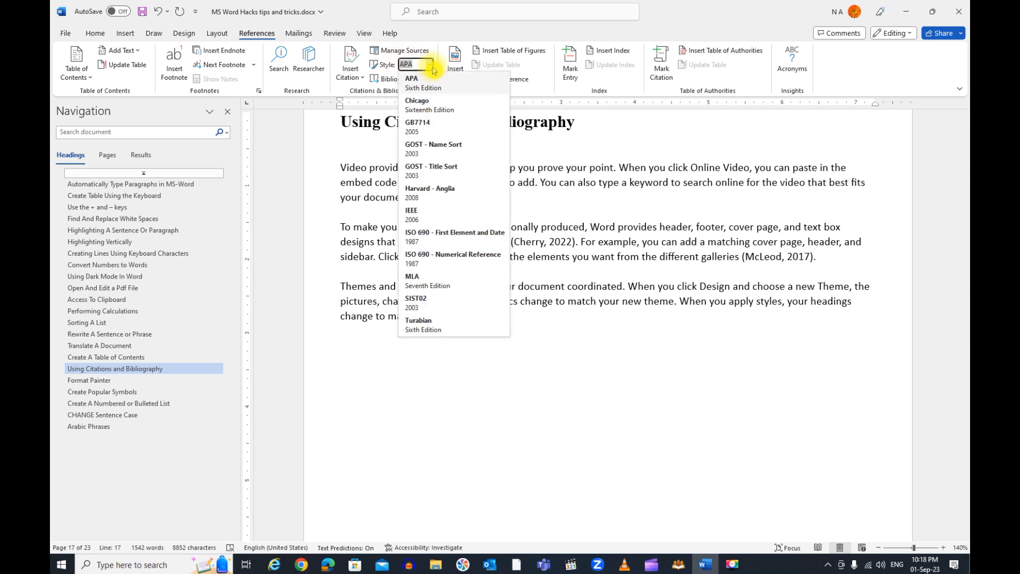
{"action": "left_click", "coordinate": [431, 192]}
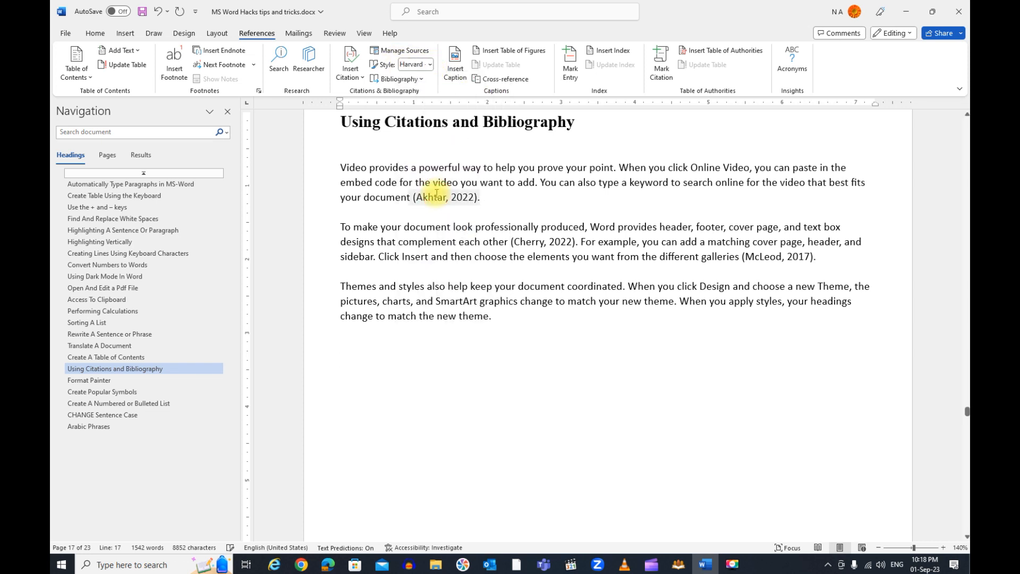
{"action": "left_click", "coordinate": [429, 64]}
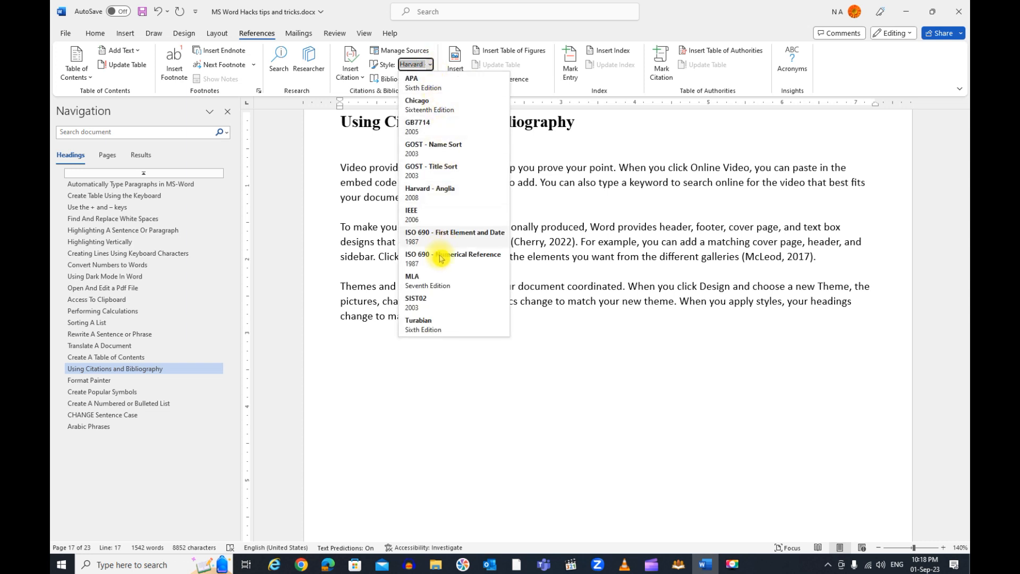
{"action": "left_click", "coordinate": [433, 300]}
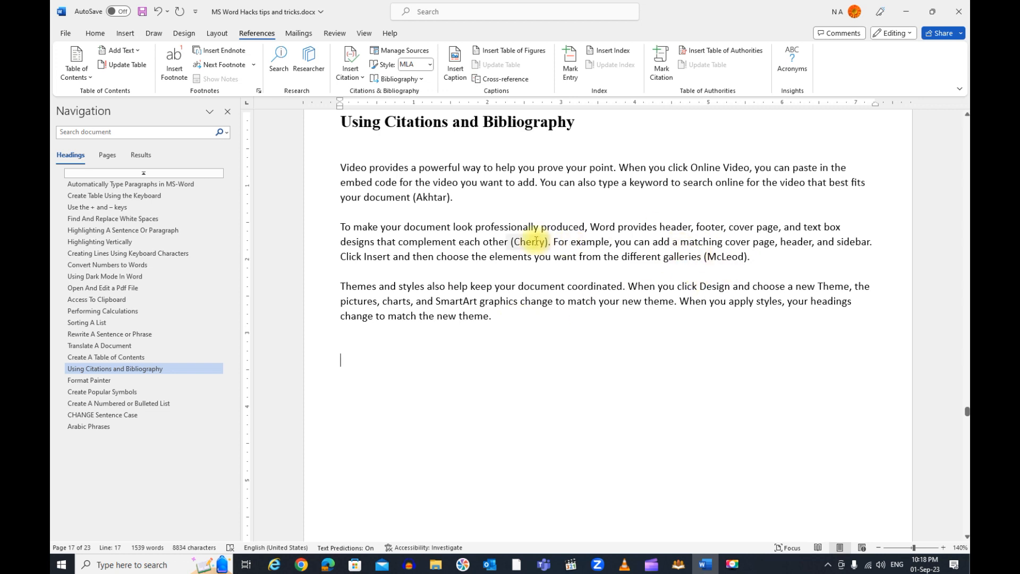
{"action": "left_click", "coordinate": [430, 68]}
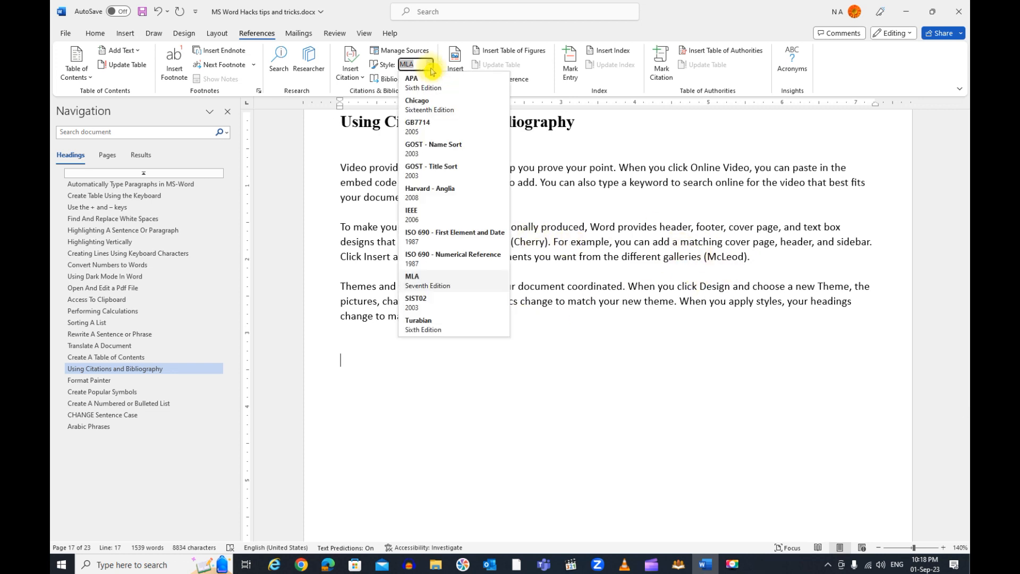
{"action": "left_click", "coordinate": [425, 80]}
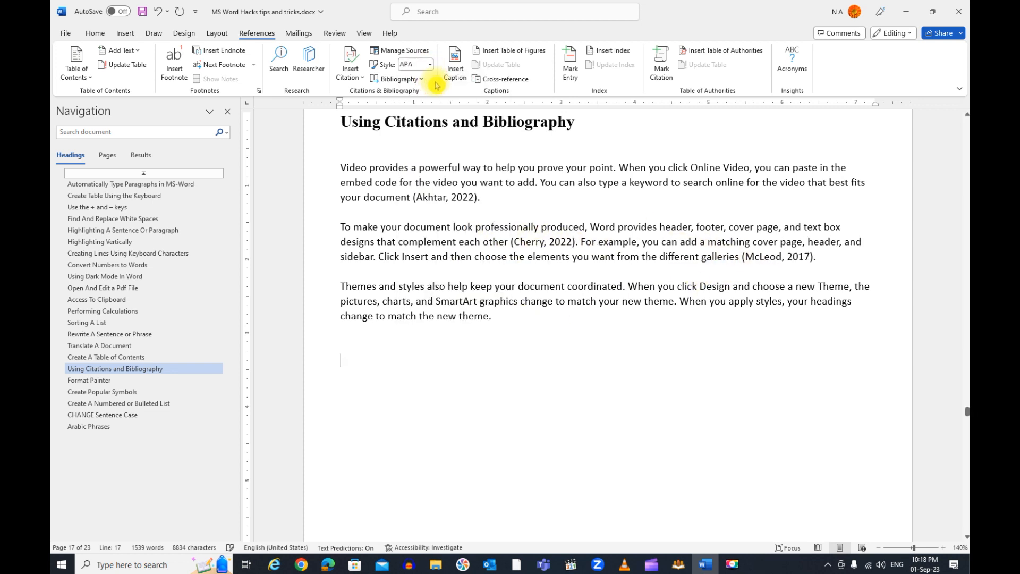
Insert a References bibliography below the three paragraphs and look through its entries
{"action": "left_click", "coordinate": [363, 85]}
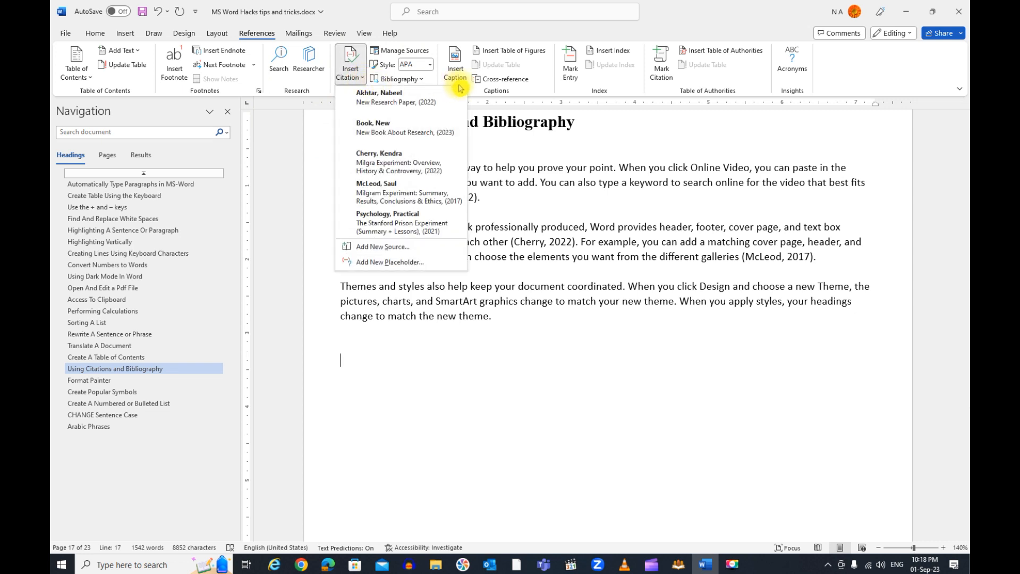
{"action": "left_click", "coordinate": [499, 98]}
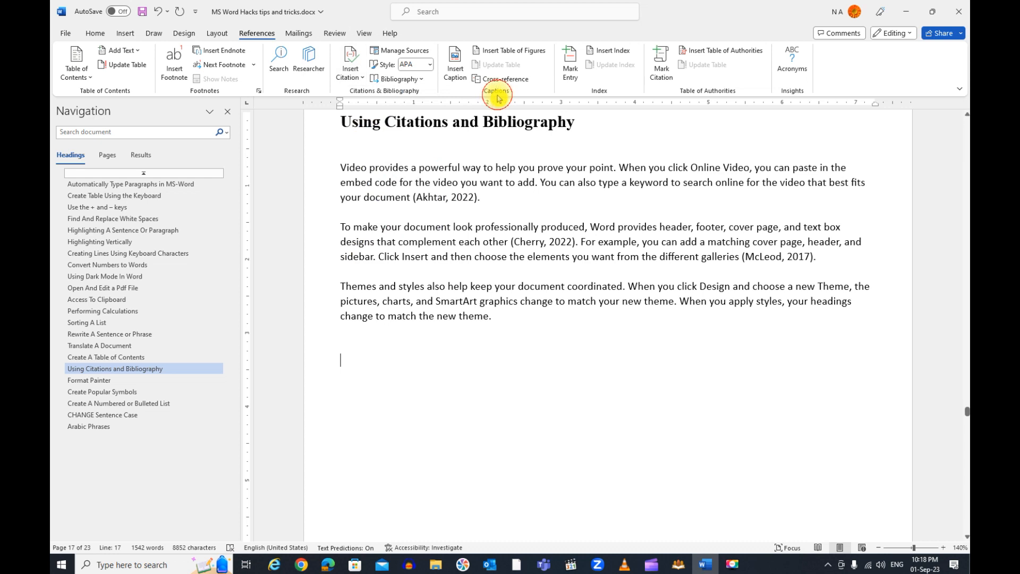
{"action": "left_click", "coordinate": [420, 80]}
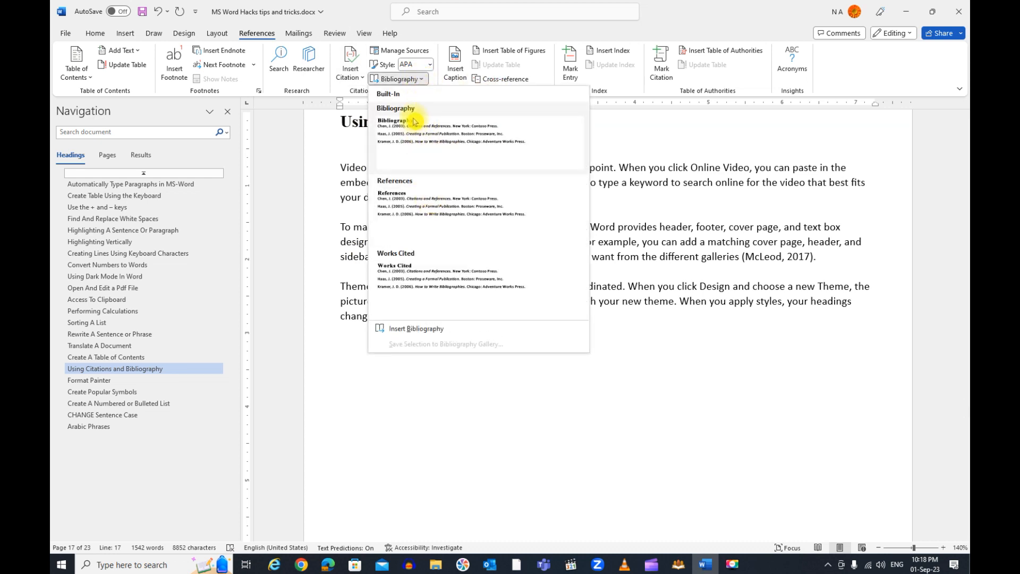
{"action": "left_click", "coordinate": [394, 215]}
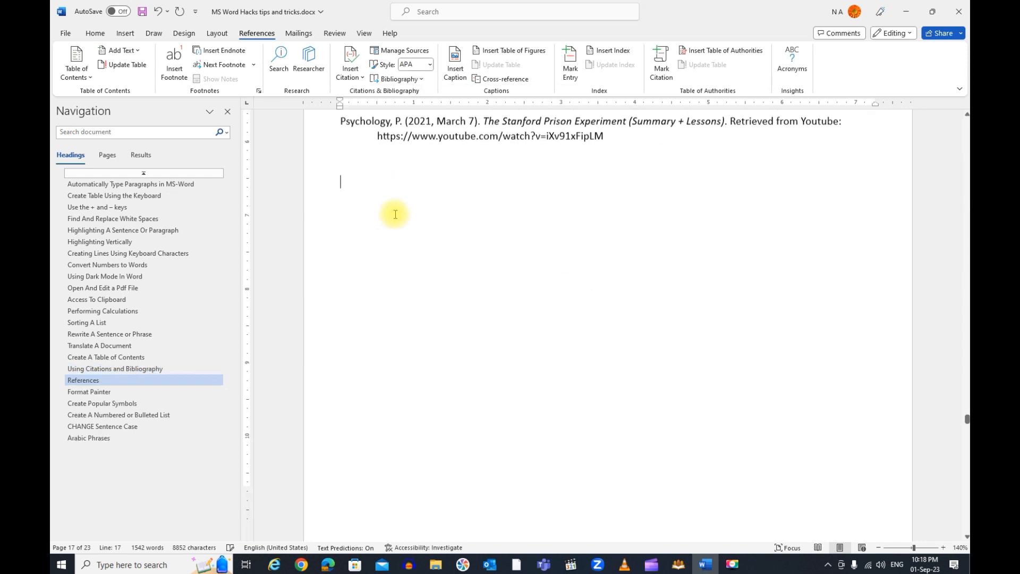
{"action": "scroll", "coordinate": [411, 222], "scroll_direction": "up", "scroll_amount": 3}
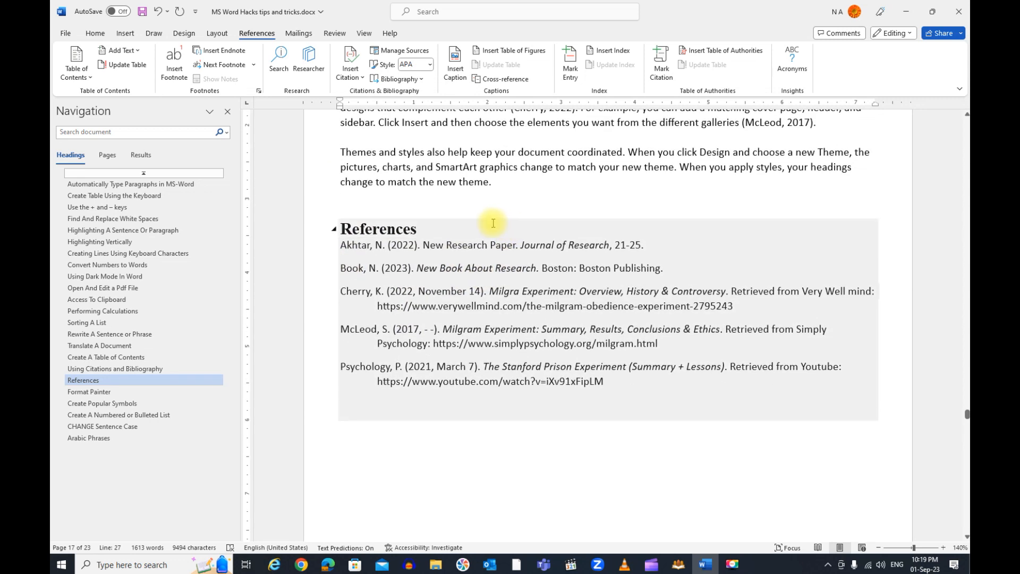
{"action": "scroll", "coordinate": [493, 223], "scroll_direction": "down", "scroll_amount": 1}
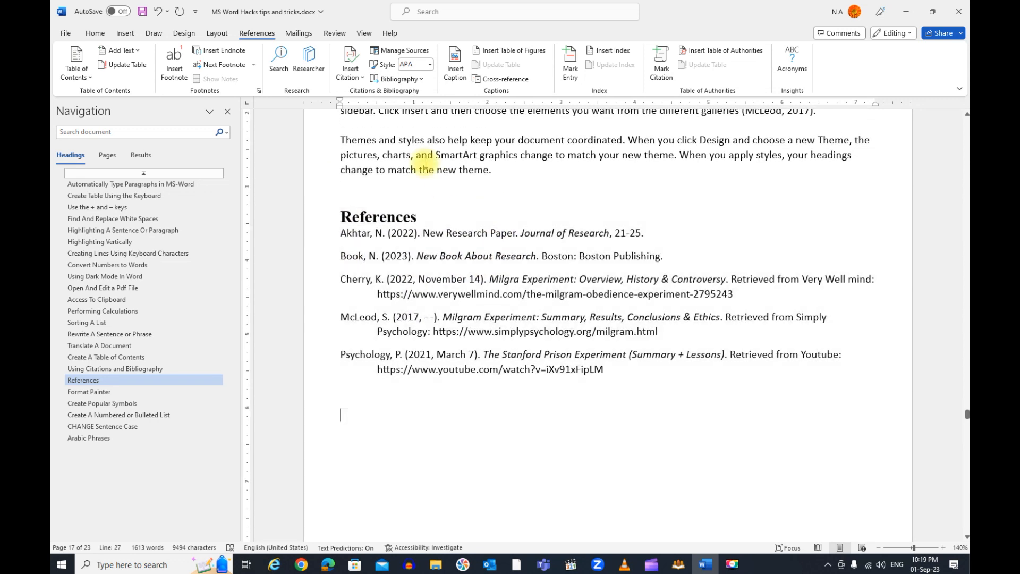
In the Format Painter section, copy the formatting of "The quick brown fox jumps over the lazy dog." onto "This is a test."
{"action": "left_click", "coordinate": [128, 395]}
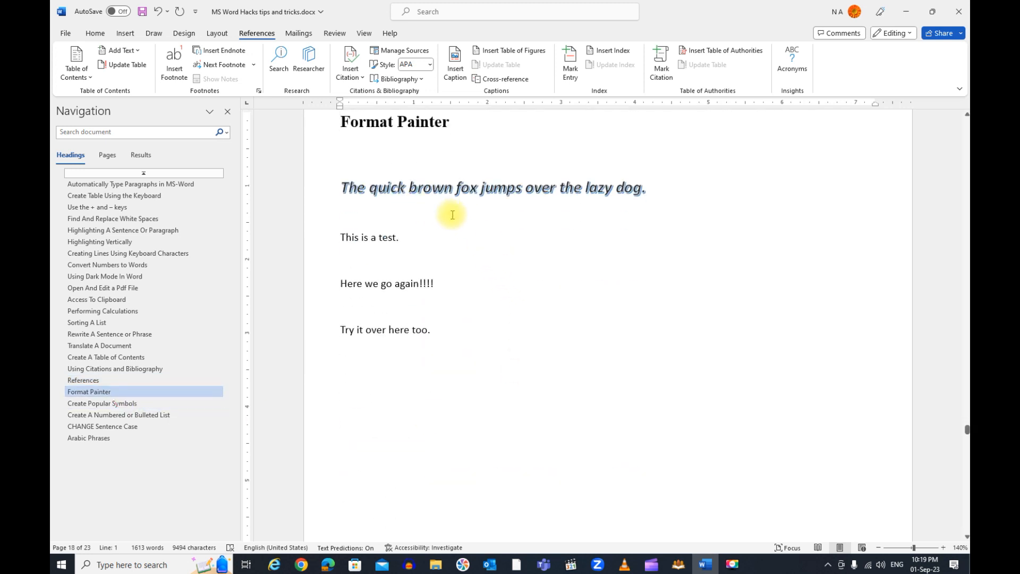
{"action": "left_click_drag", "start_coordinate": [340, 188], "coordinate": [649, 189]}
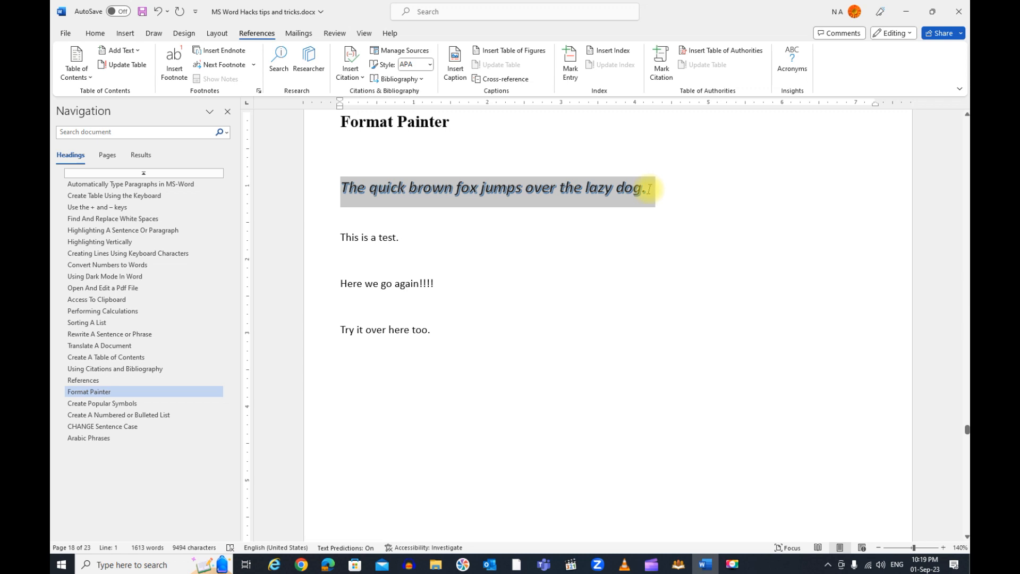
{"action": "left_click", "coordinate": [419, 190]}
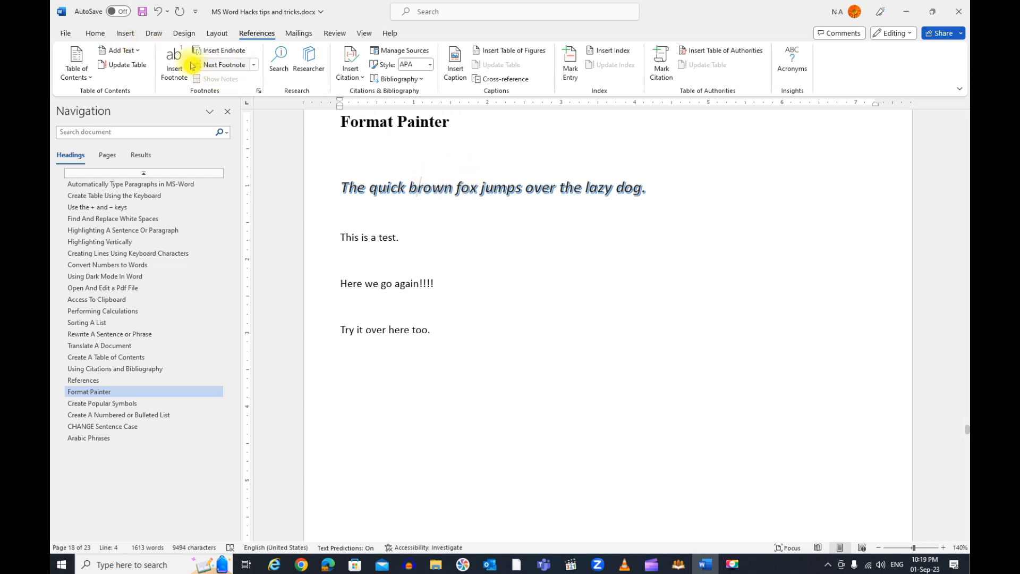
{"action": "left_click", "coordinate": [104, 36]}
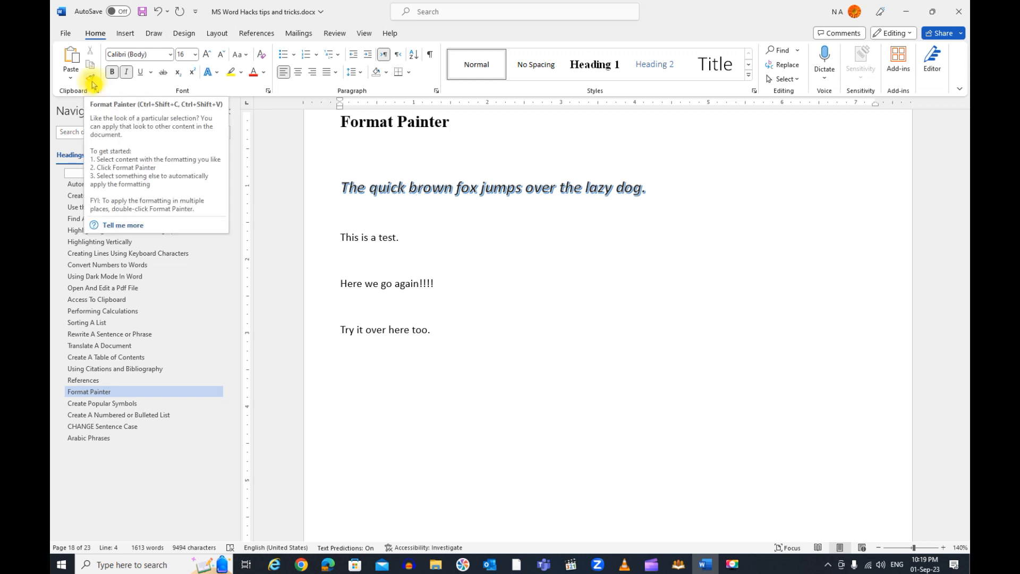
{"action": "left_click", "coordinate": [92, 81]}
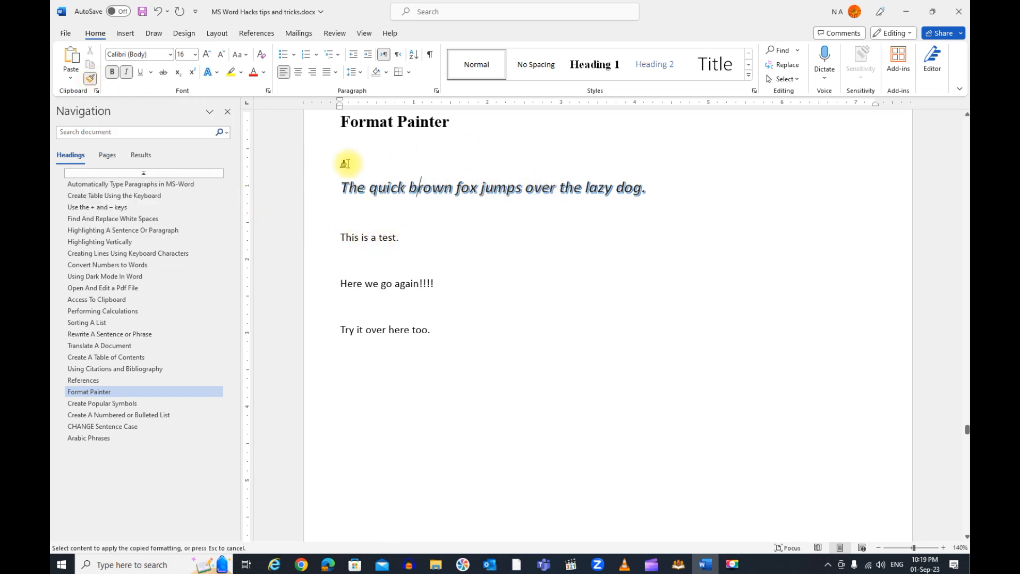
{"action": "left_click_drag", "start_coordinate": [341, 237], "coordinate": [400, 237]}
{"action": "left_click", "coordinate": [406, 242]}
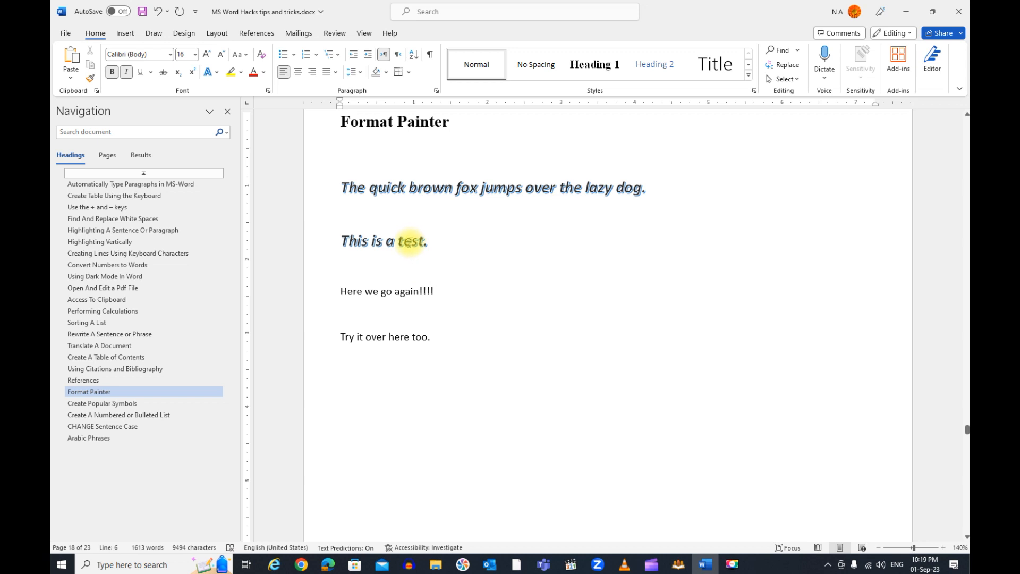
Copy the formatting of "This is a test." onto only the word "again!!!!" with Format Painter
{"action": "left_click", "coordinate": [93, 82]}
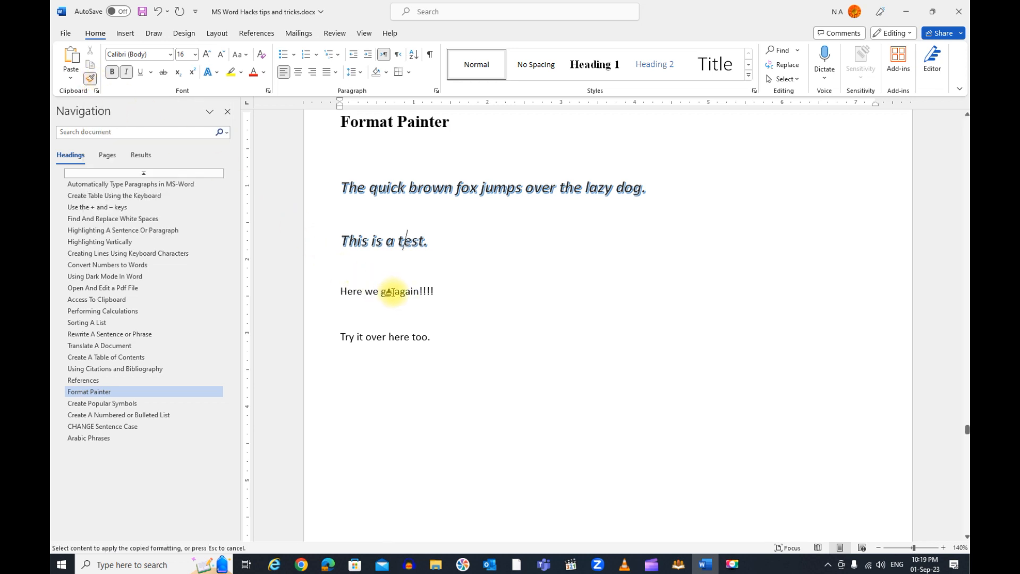
{"action": "left_click_drag", "start_coordinate": [394, 291], "coordinate": [439, 291]}
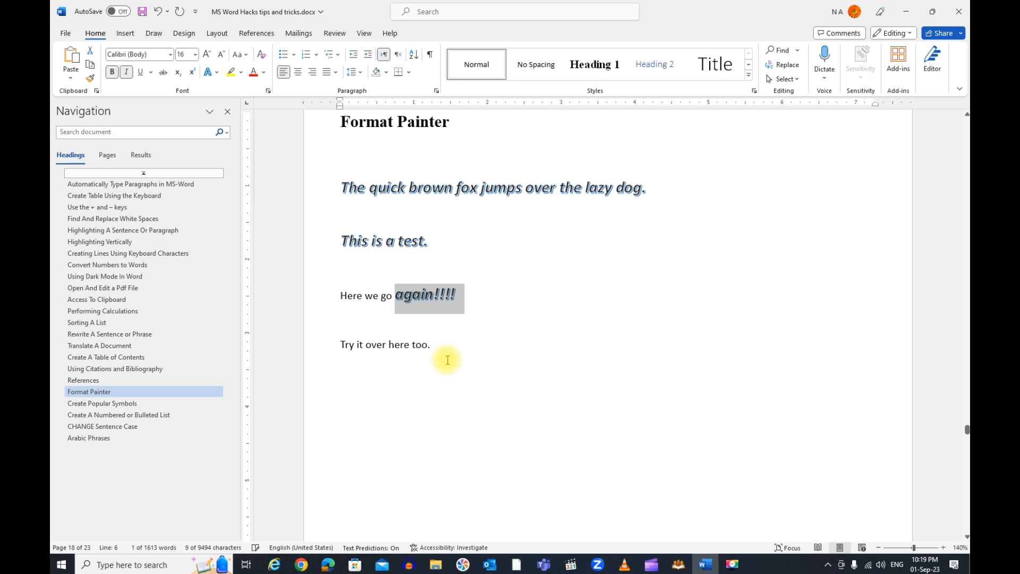
{"action": "left_click", "coordinate": [424, 302]}
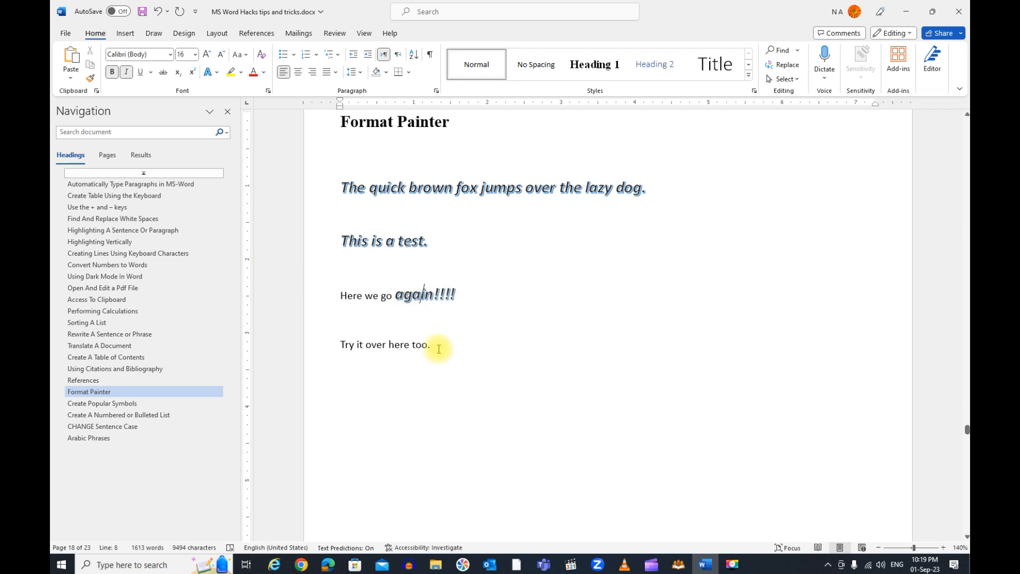
Apply a bold, shadowed text effect and a red font colour to "Try it over here too."
{"action": "left_click_drag", "start_coordinate": [439, 342], "coordinate": [344, 346]}
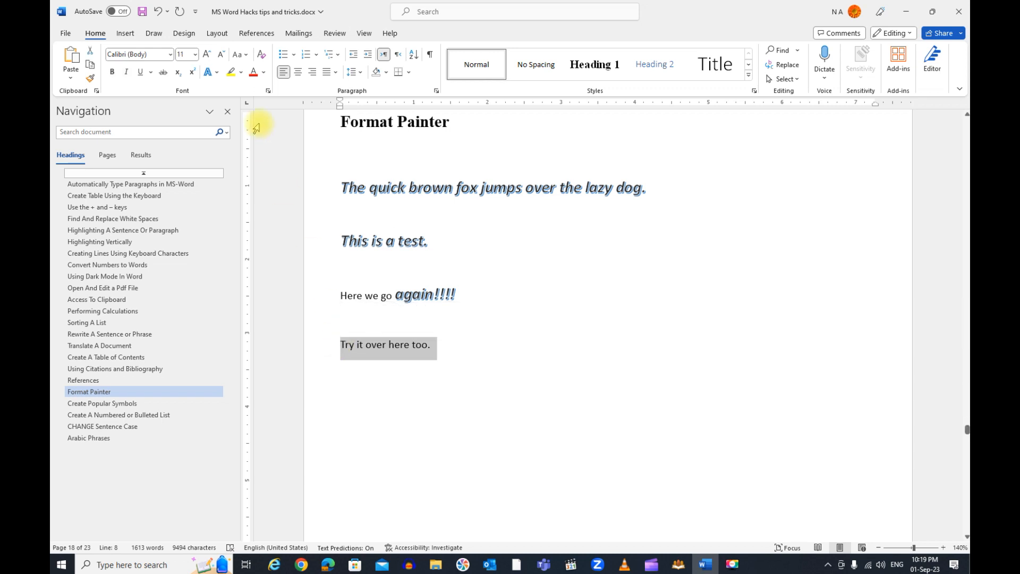
{"action": "left_click", "coordinate": [219, 76]}
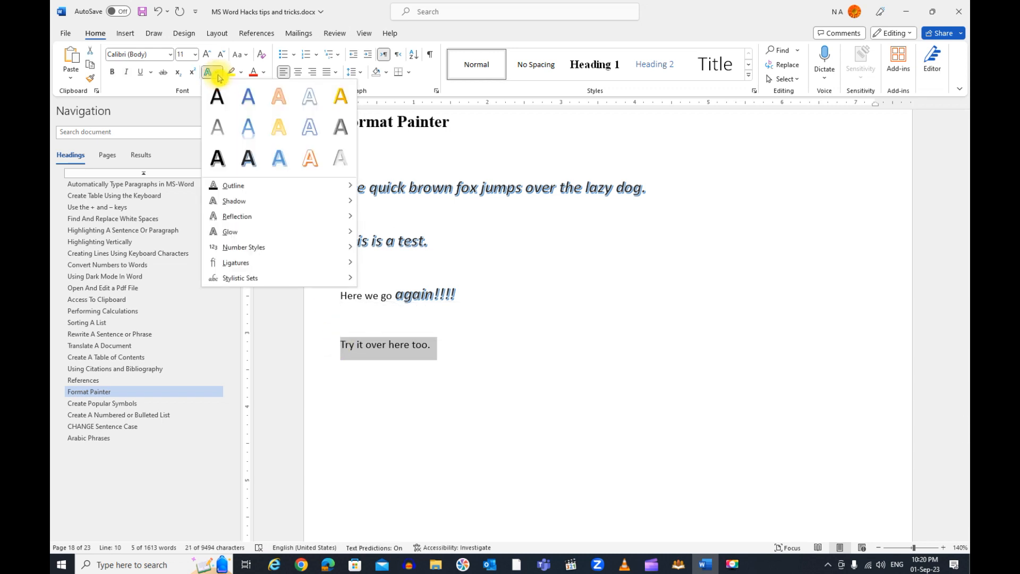
{"action": "left_click", "coordinate": [248, 157]}
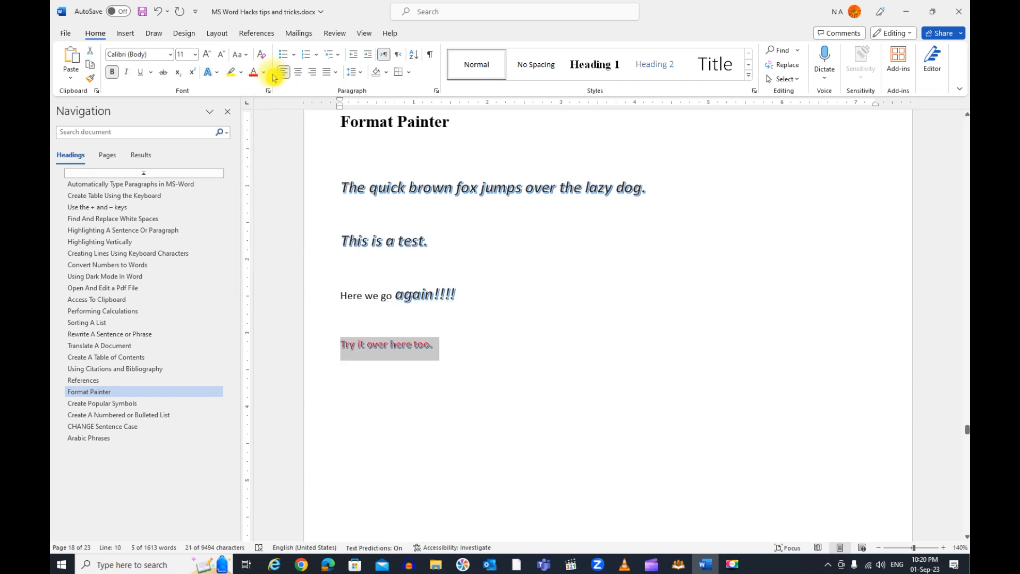
Enlarge "Try it over here too." to 26 pt and make it italic and underlined
{"action": "left_click", "coordinate": [206, 55]}
{"action": "left_click", "coordinate": [206, 54]}
{"action": "left_click", "coordinate": [206, 55]}
{"action": "left_click", "coordinate": [206, 55]}
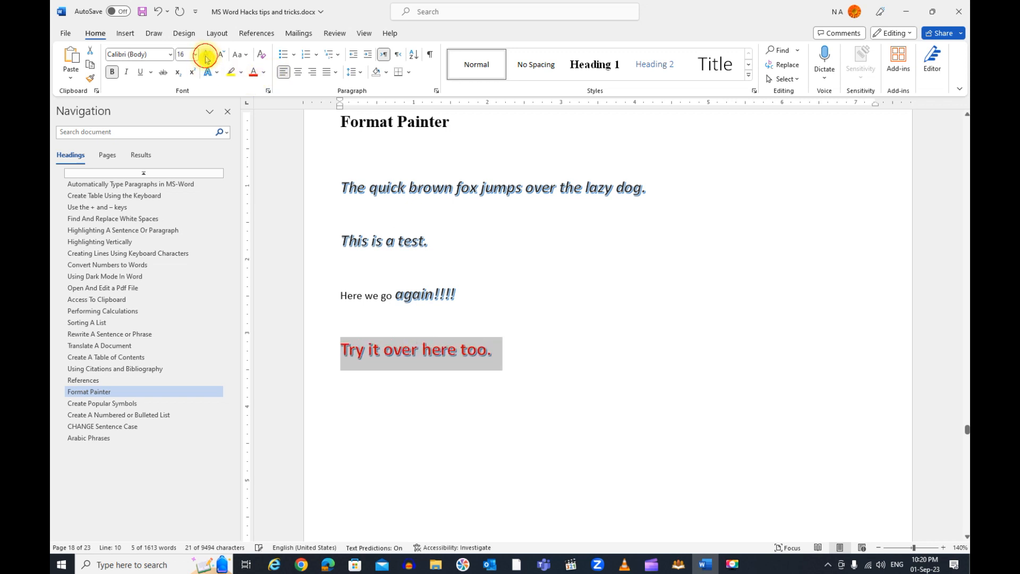
{"action": "left_click", "coordinate": [206, 55]}
{"action": "left_click", "coordinate": [207, 55]}
{"action": "left_click", "coordinate": [207, 56]}
{"action": "left_click", "coordinate": [207, 55]}
{"action": "left_click", "coordinate": [126, 72]}
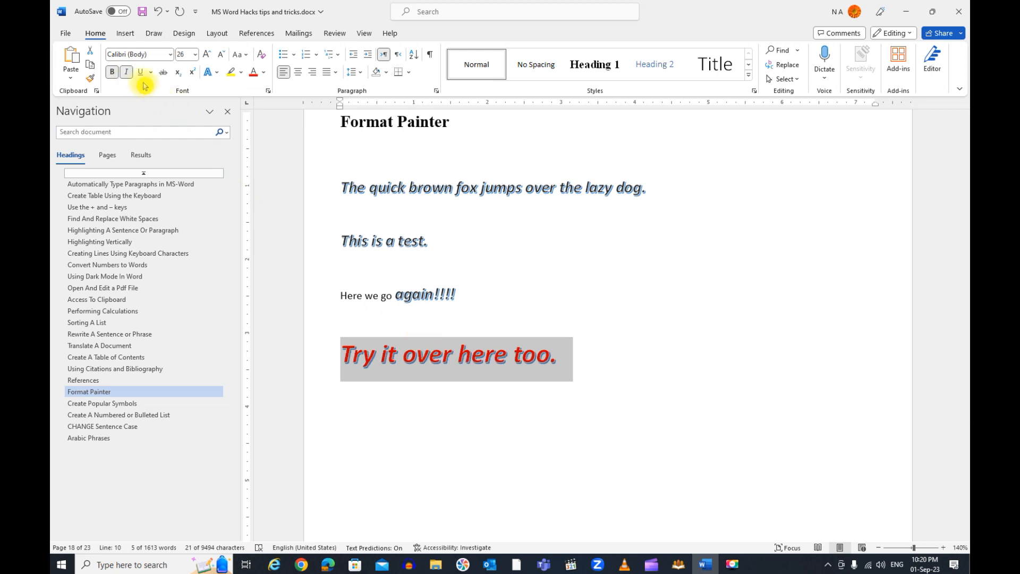
{"action": "left_click", "coordinate": [143, 73]}
{"action": "left_click", "coordinate": [441, 353]}
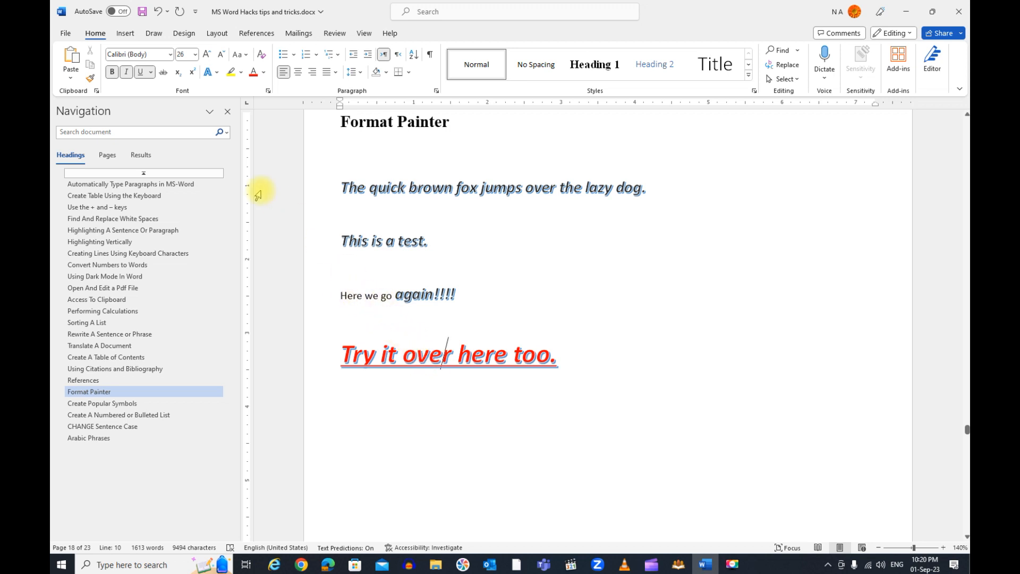
Copy the red underlined formatting of "Try it over here too." onto "Here we go" with Format Painter
{"action": "left_click", "coordinate": [90, 79]}
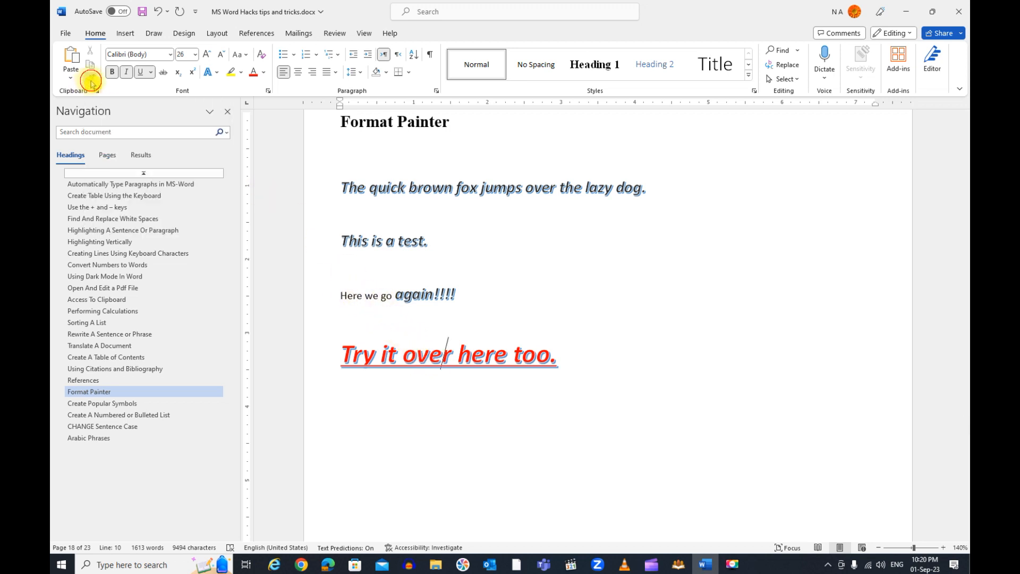
{"action": "left_click_drag", "start_coordinate": [335, 295], "coordinate": [384, 294]}
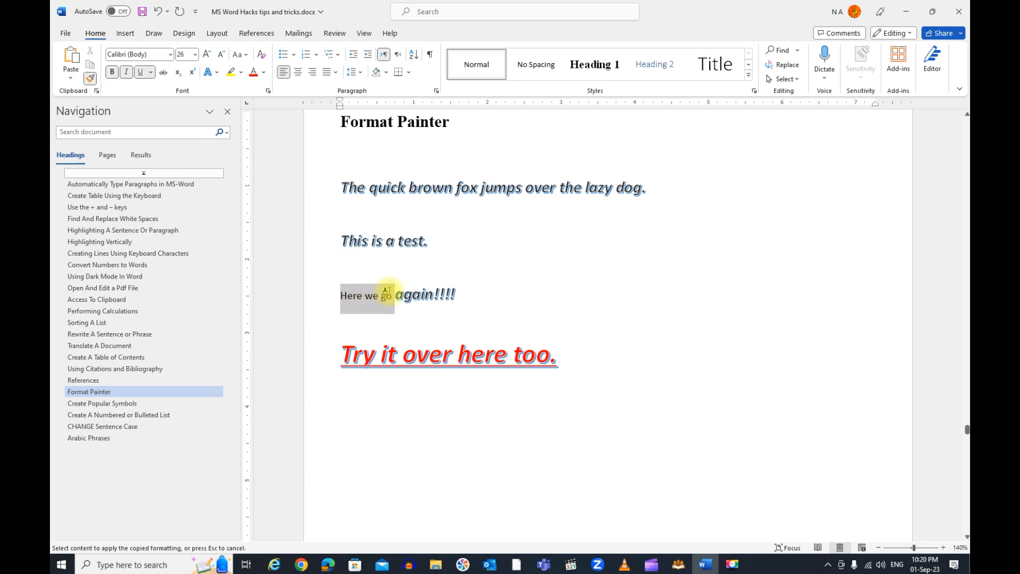
{"action": "left_click_drag", "start_coordinate": [386, 293], "coordinate": [388, 293]}
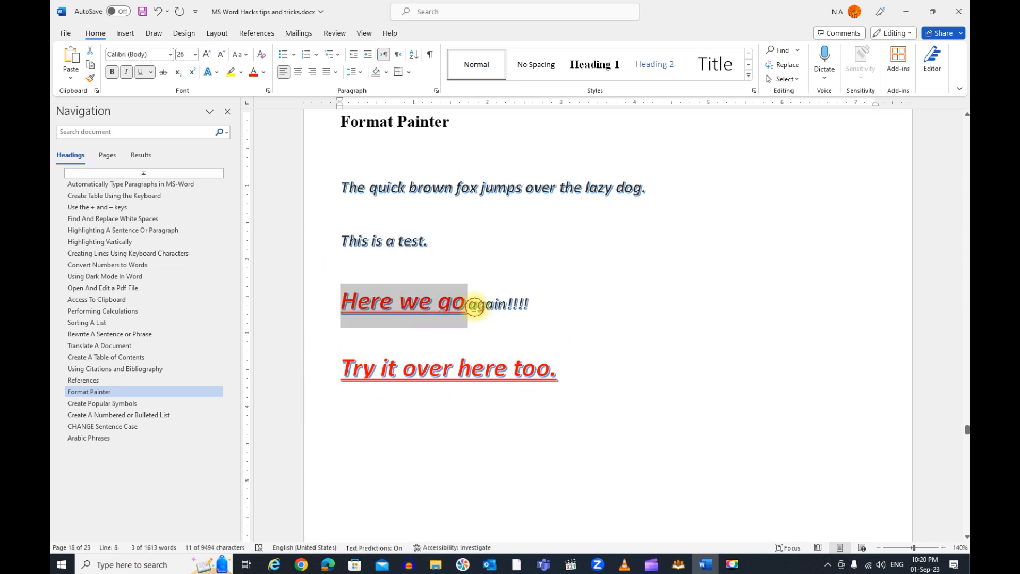
{"action": "left_click", "coordinate": [547, 327]}
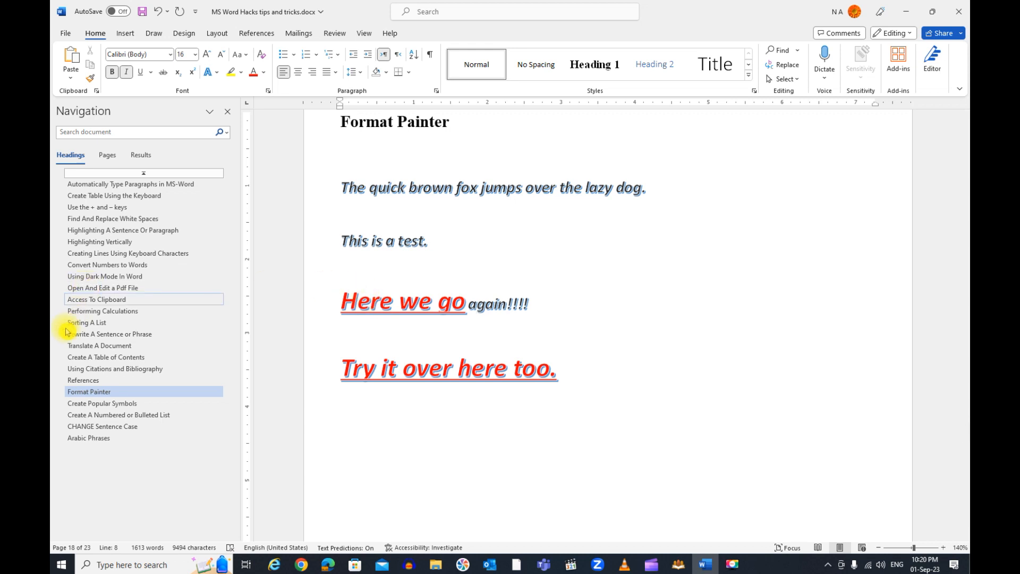
In the Create Popular Symbols section, add the © symbol after "Copyright" by entering the (c) shorthand
{"action": "left_click", "coordinate": [101, 414]}
{"action": "left_click", "coordinate": [100, 405]}
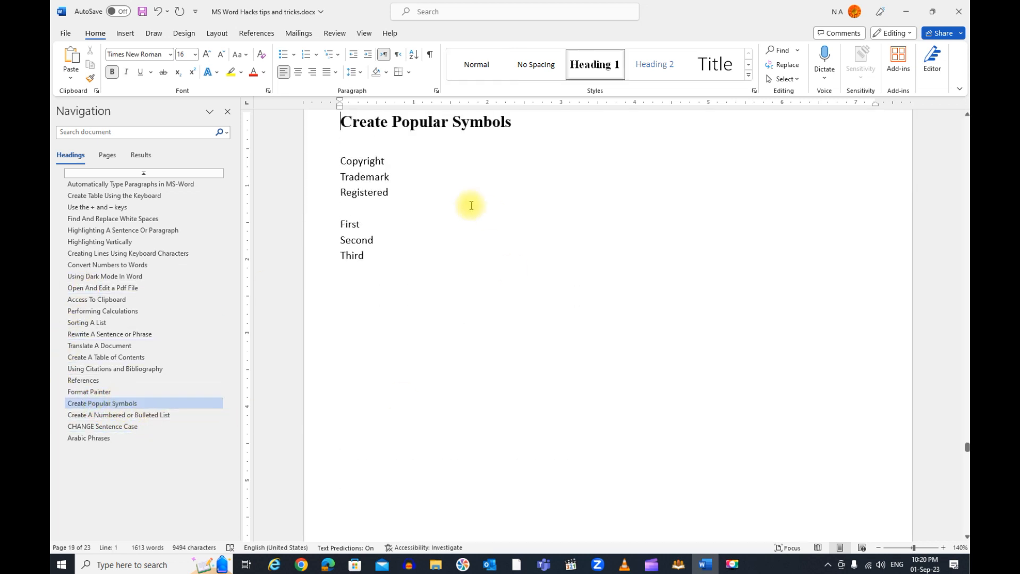
{"action": "left_click", "coordinate": [404, 171]}
{"action": "left_click", "coordinate": [412, 158]}
{"action": "type", "text": "(c)"}
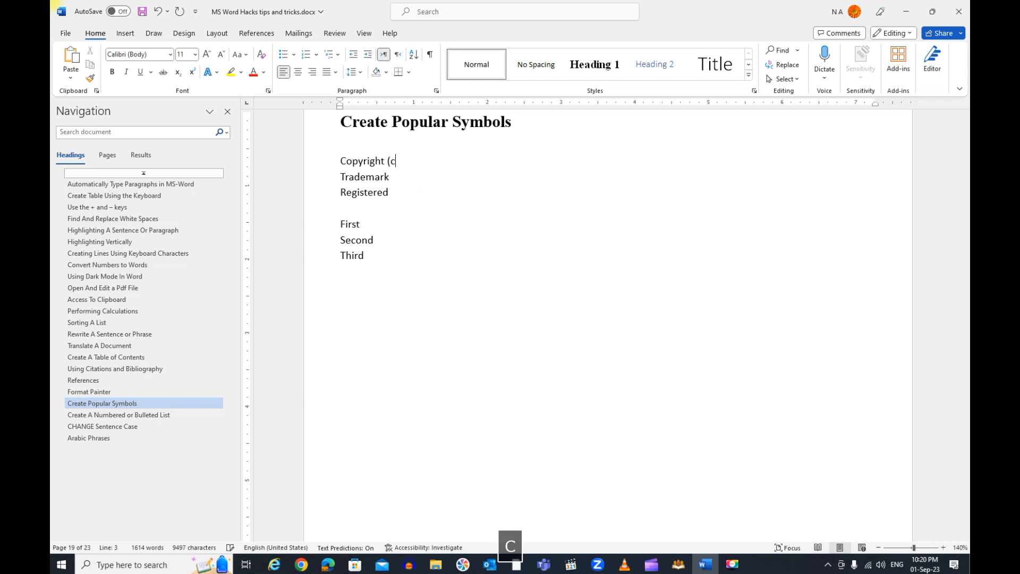
Add ™ after "Trademark" and ® after "Registered" by entering the (tm) and (r) shorthands
{"action": "key", "text": "Down"}
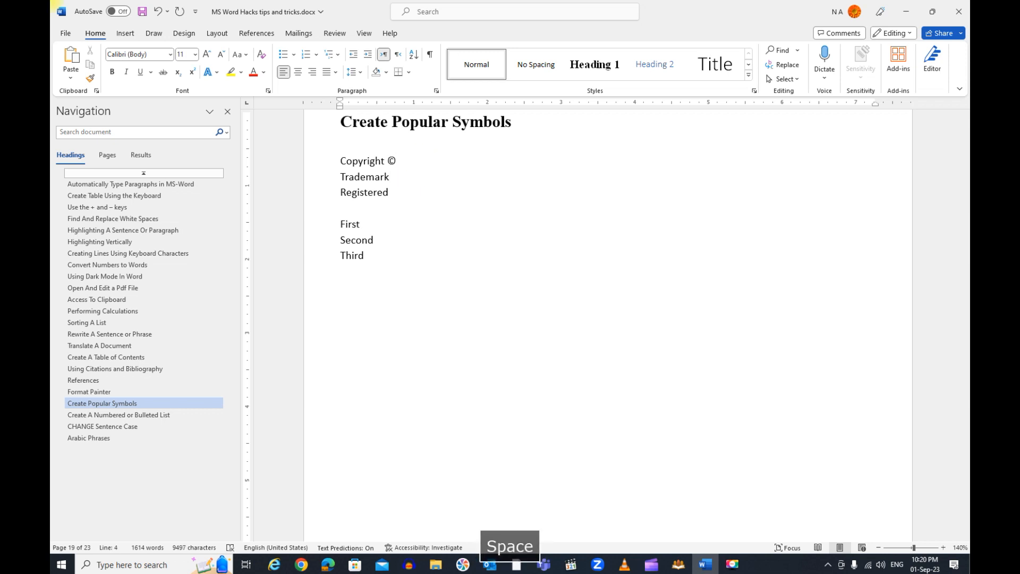
{"action": "type", "text": "(tm)"}
{"action": "key", "text": "Down"}
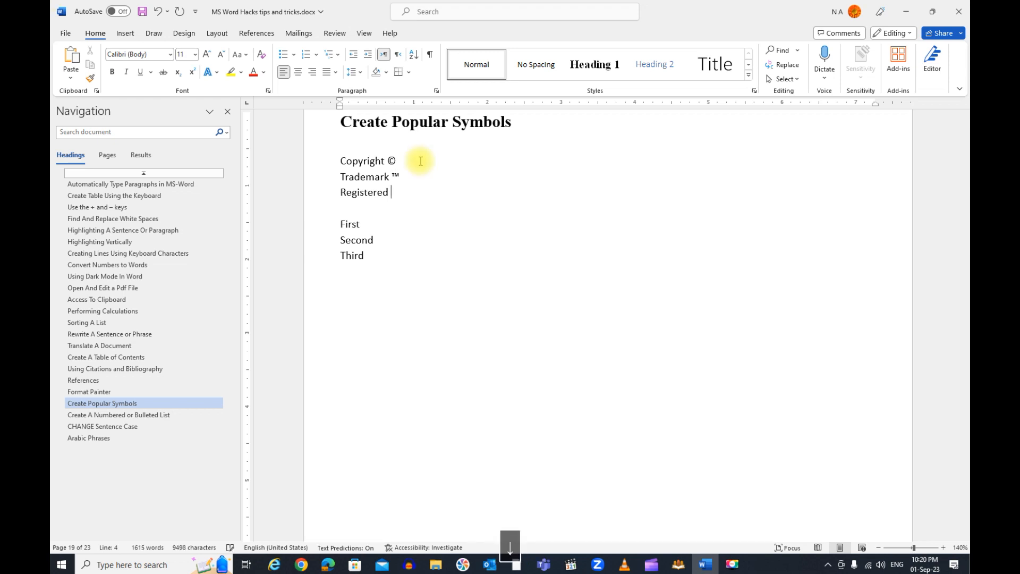
{"action": "type", "text": "("}
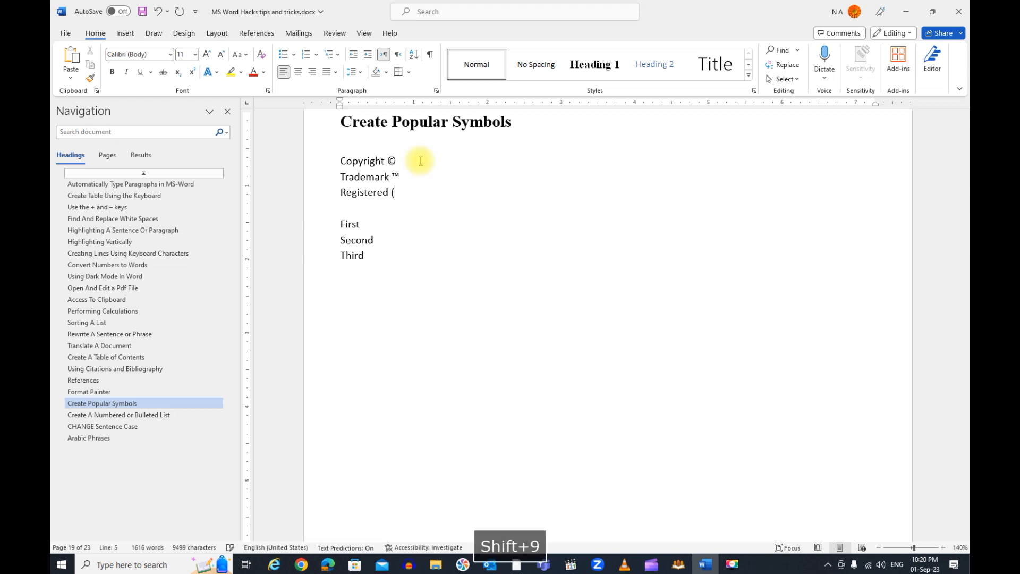
{"action": "type", "text": "r"}
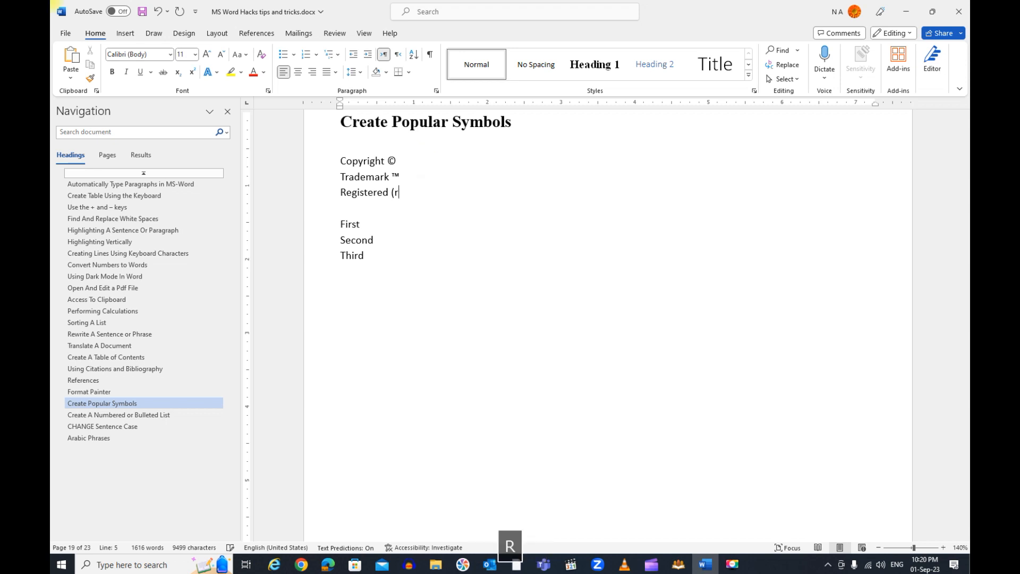
{"action": "type", "text": ")"}
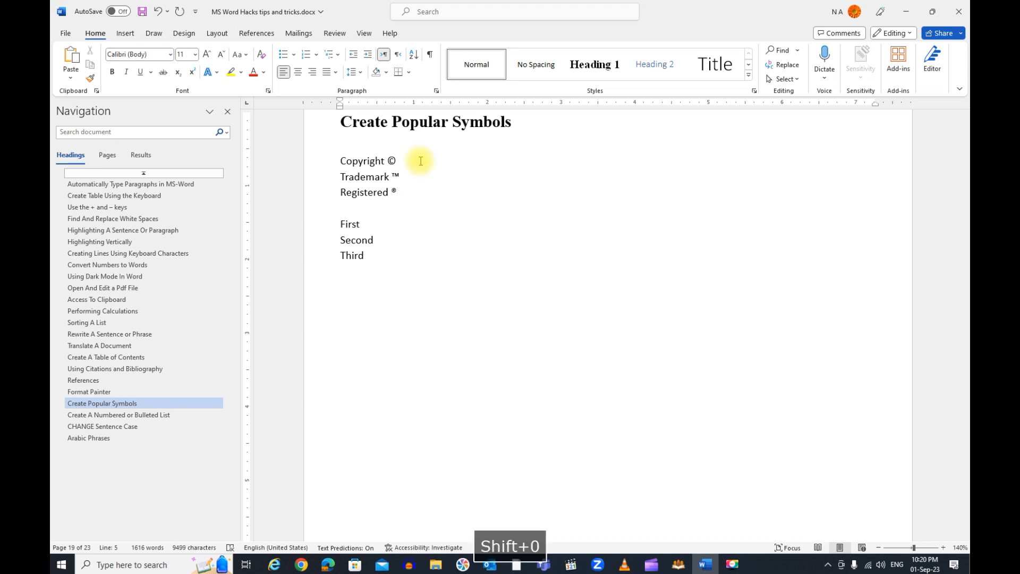
Add the ordinals 1st, 2nd and 3rd with superscript suffixes after the words First, Second and Third
{"action": "left_click", "coordinate": [363, 225]}
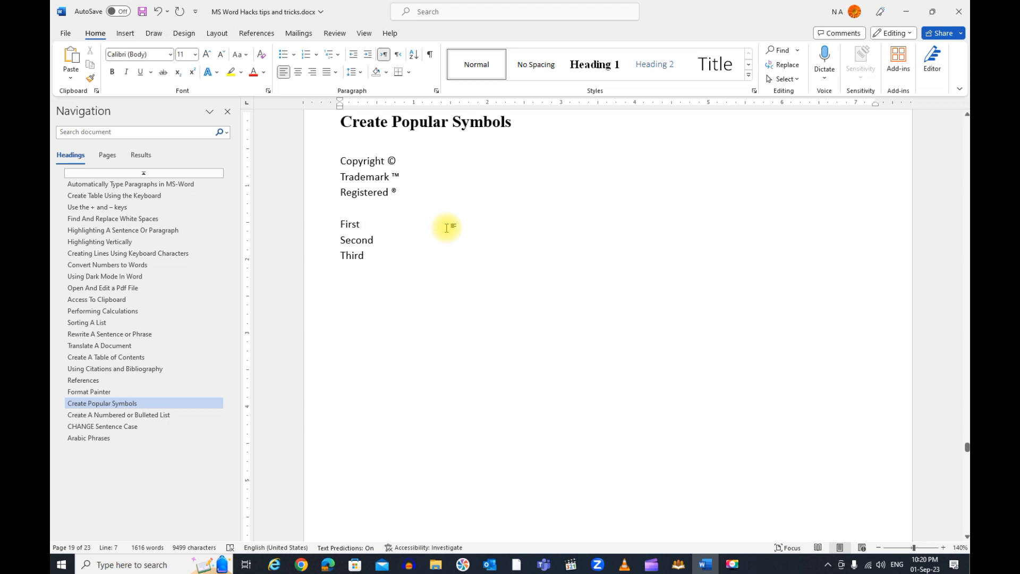
{"action": "type", "text": "1"}
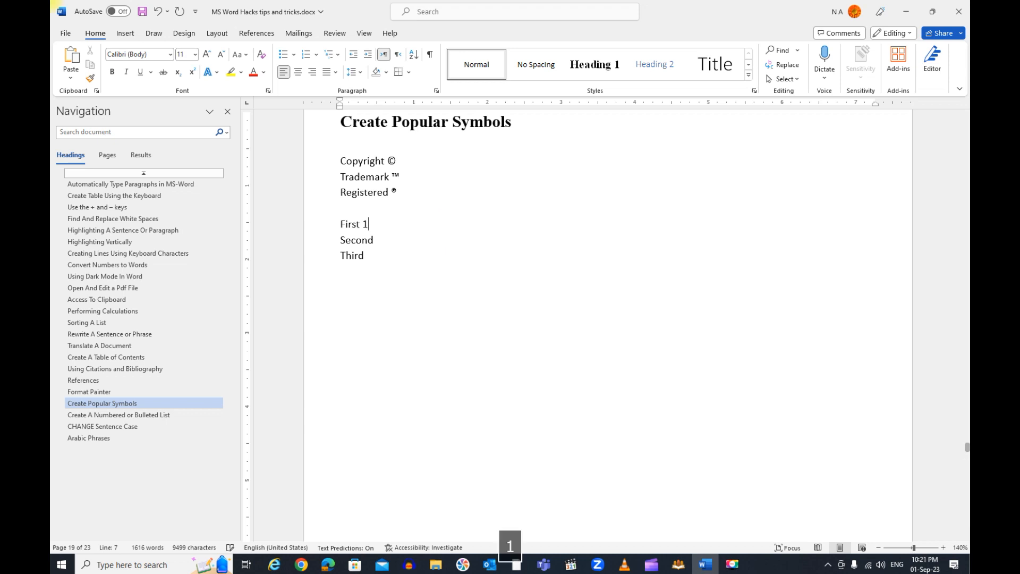
{"action": "type", "text": "st"}
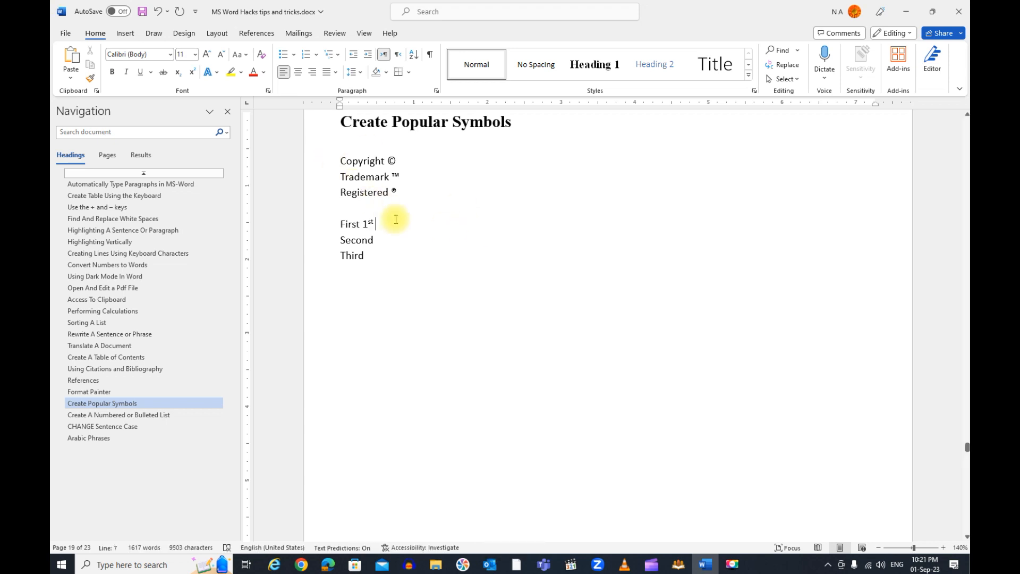
{"action": "left_click", "coordinate": [405, 239]}
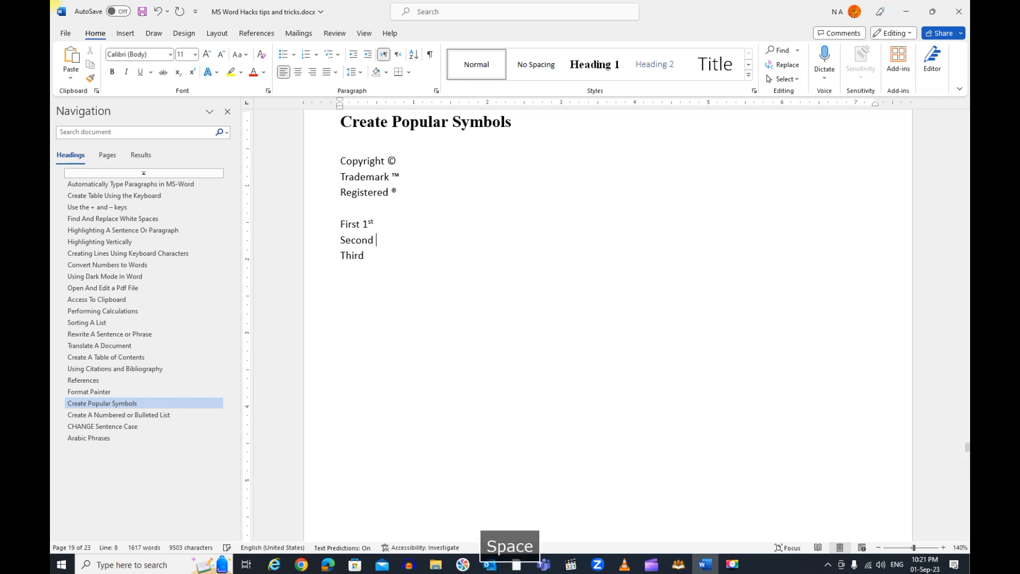
{"action": "type", "text": "2n"}
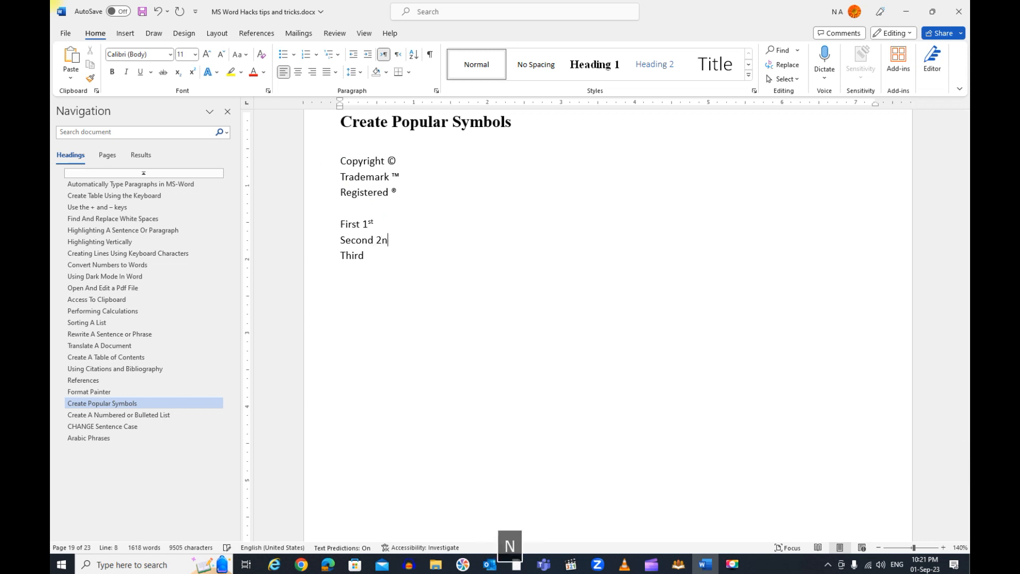
{"action": "type", "text": "d "}
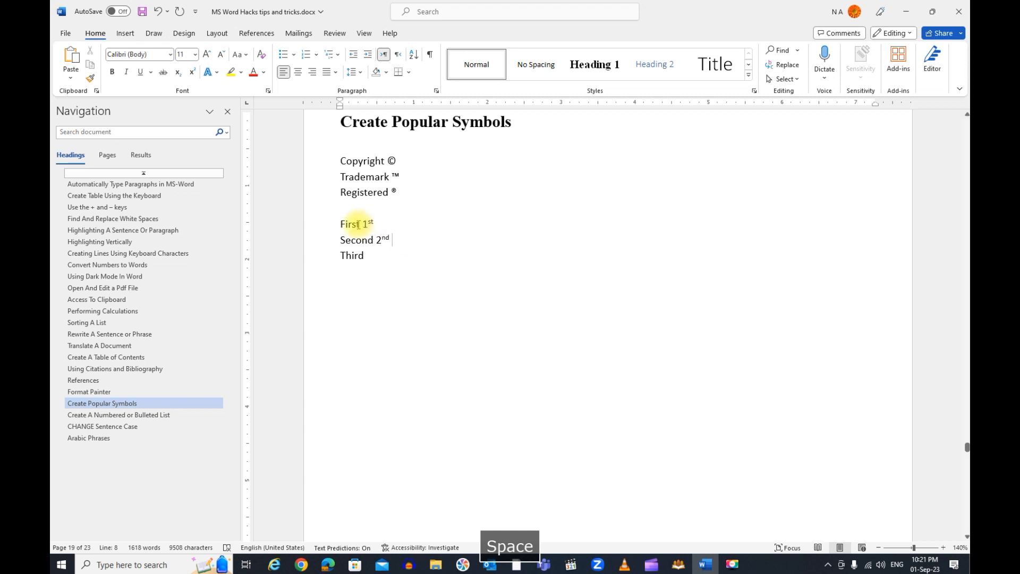
{"action": "type", "text": " 3rd"}
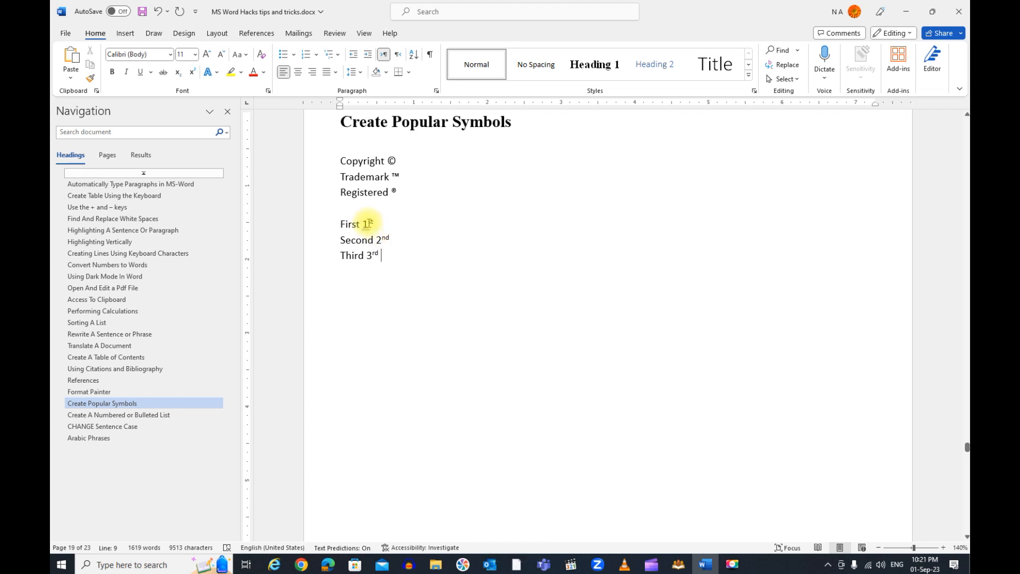
Turn superscript off and back on for the "st" in the ordinal after "First"
{"action": "left_click_drag", "start_coordinate": [373, 224], "coordinate": [368, 224]}
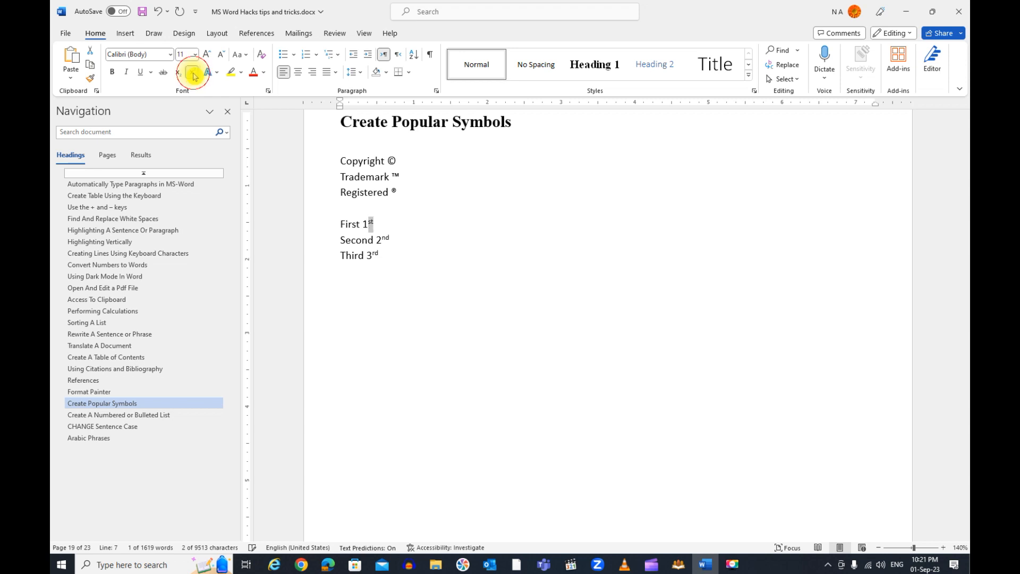
{"action": "left_click", "coordinate": [193, 72]}
{"action": "left_click", "coordinate": [193, 74]}
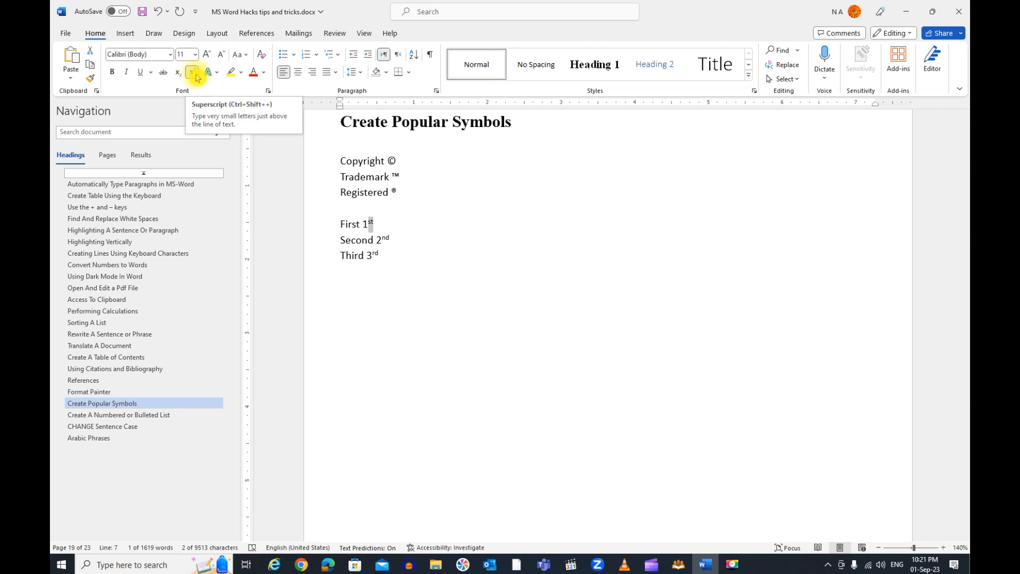
Turn off the Superscript effect for the "st" of the ordinal after "First" in the font settings
{"action": "left_click", "coordinate": [269, 92]}
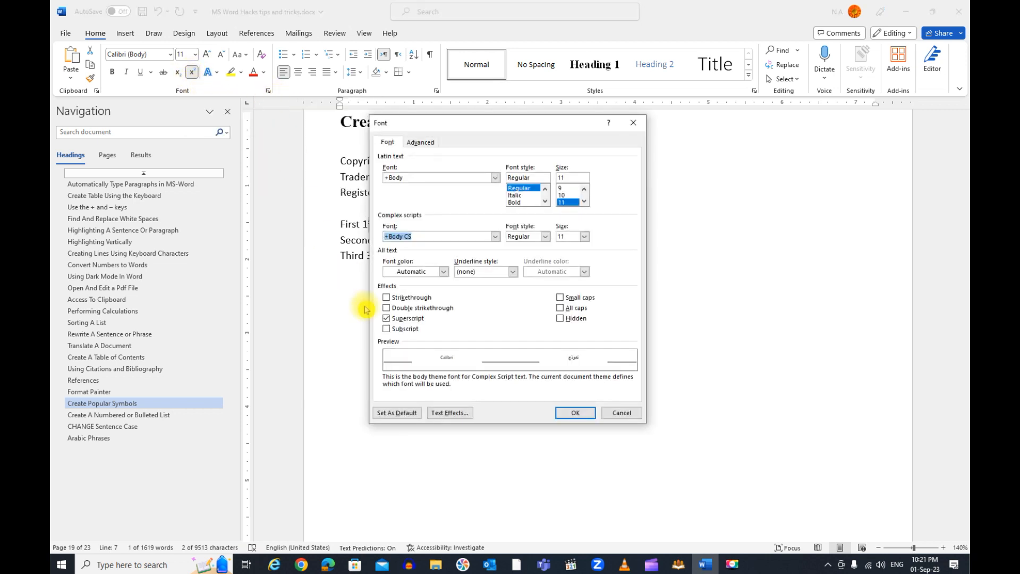
{"action": "left_click", "coordinate": [421, 321]}
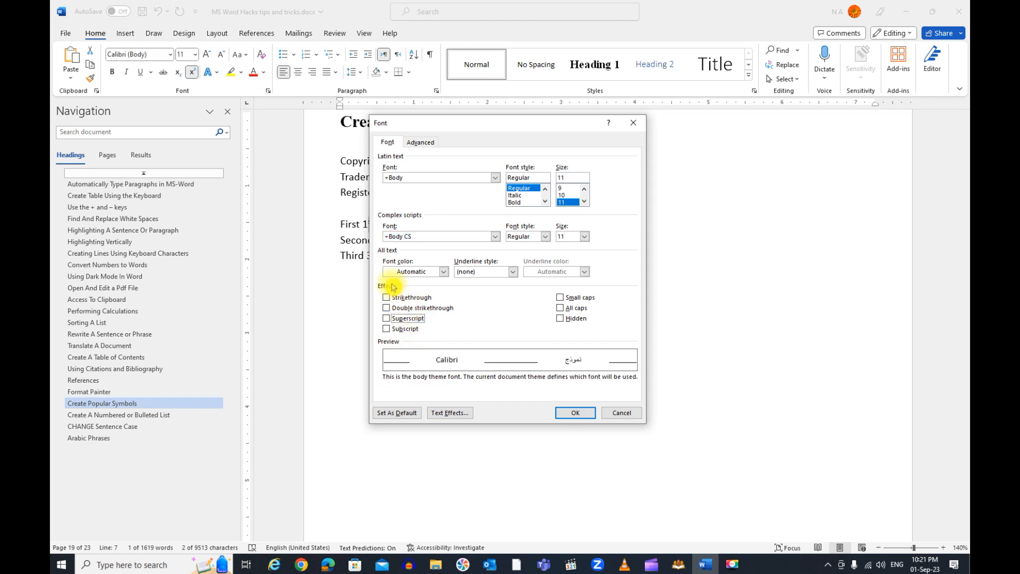
{"action": "left_click", "coordinate": [417, 322]}
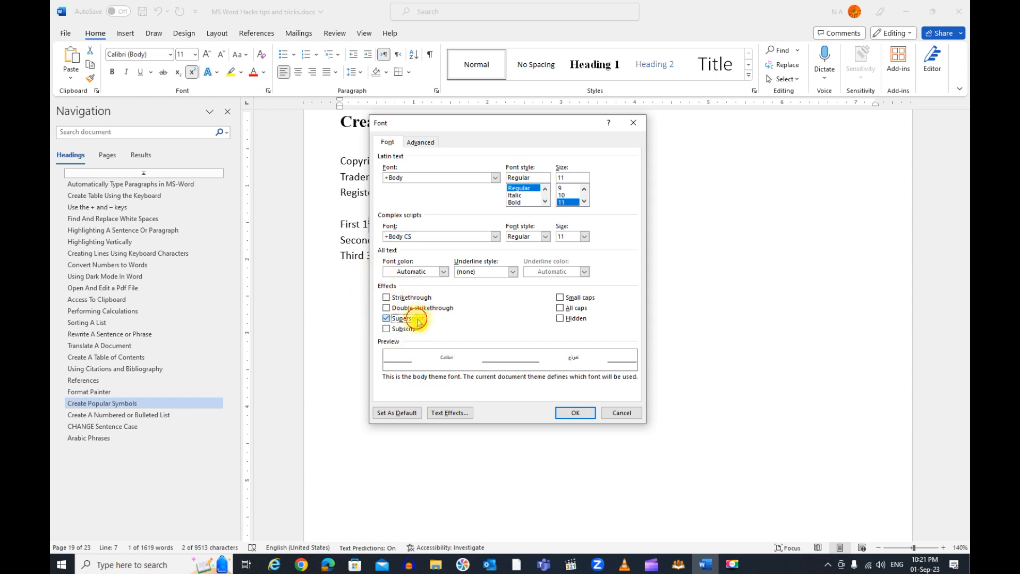
{"action": "left_click", "coordinate": [585, 412]}
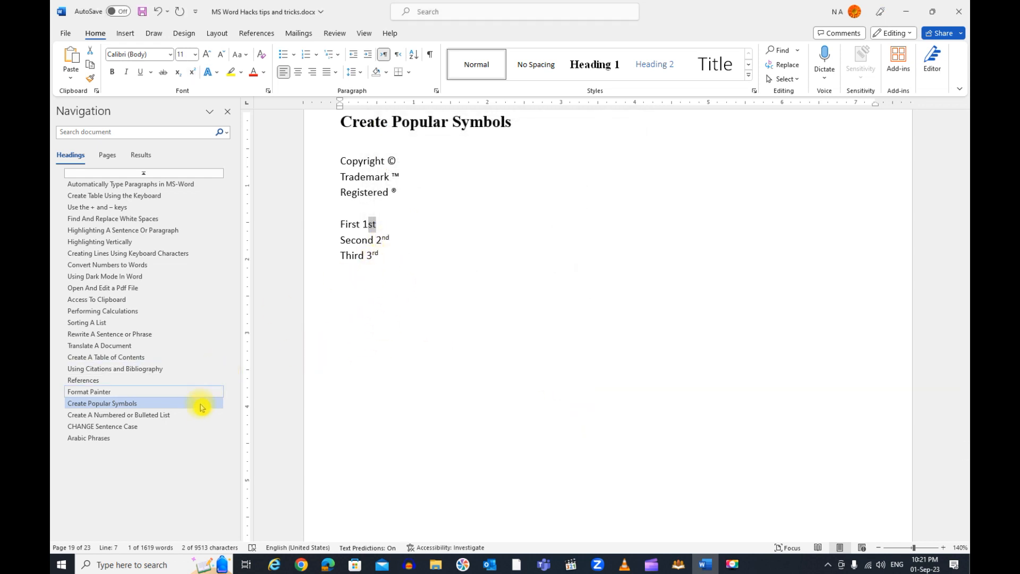
In the Create A Numbered or Bulleted List section, use an asterisk to create a bulleted list: "My list", "Ksdfja fd" and "Alkasdjflasjdf"
{"action": "left_click", "coordinate": [133, 416]}
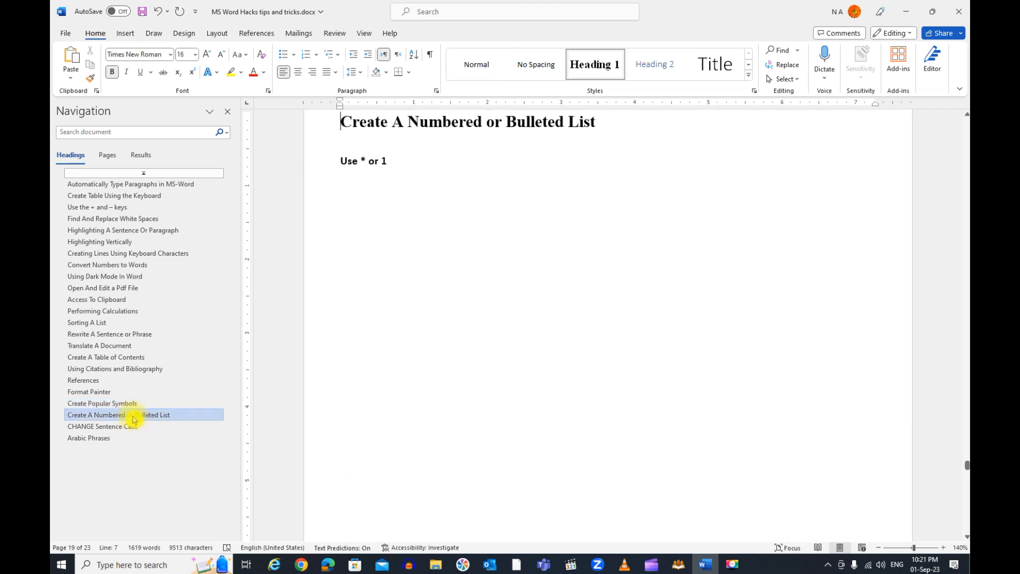
{"action": "left_click", "coordinate": [359, 202]}
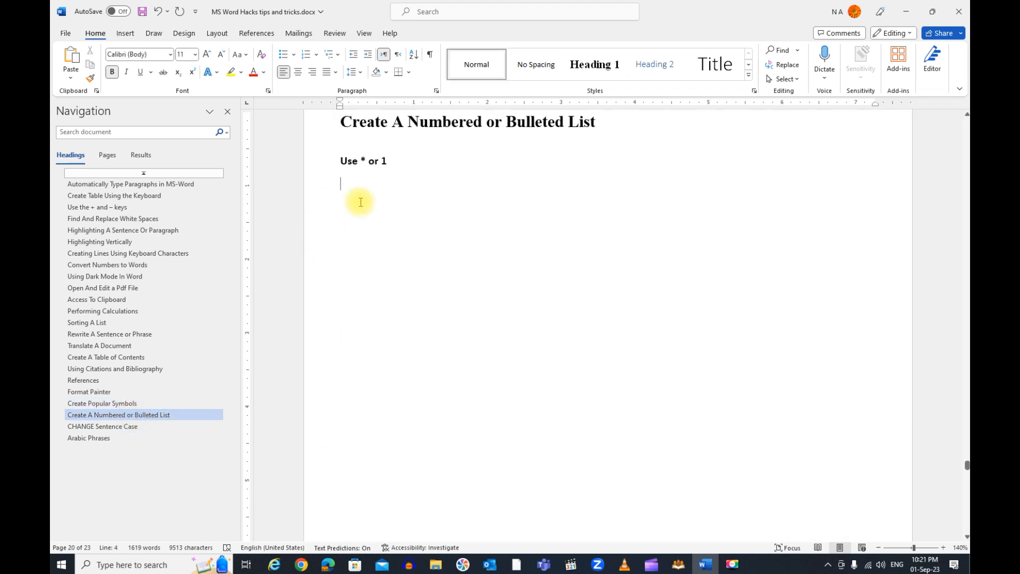
{"action": "key", "text": "Return"}
{"action": "key", "text": "Return"}
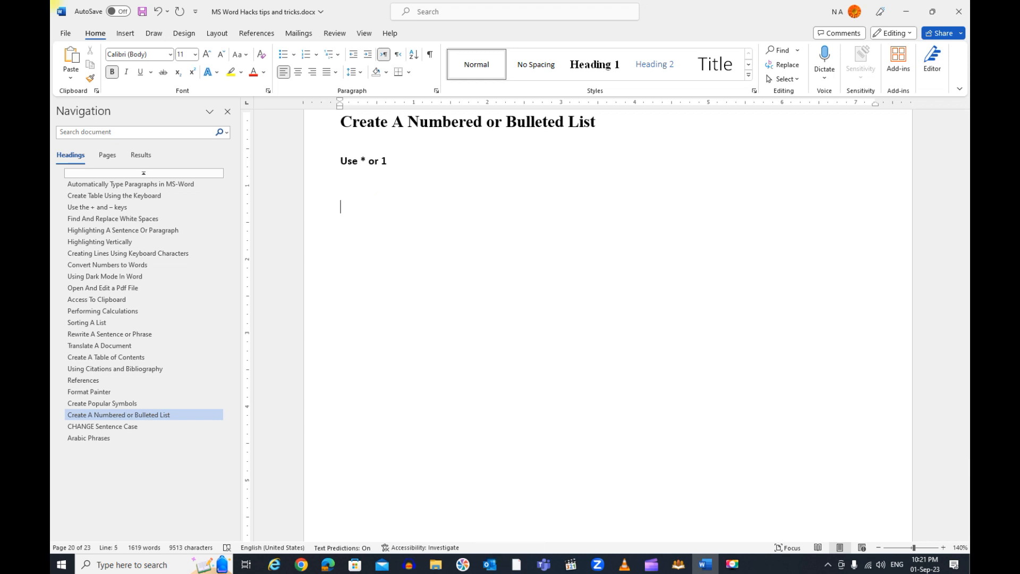
{"action": "type", "text": "*"}
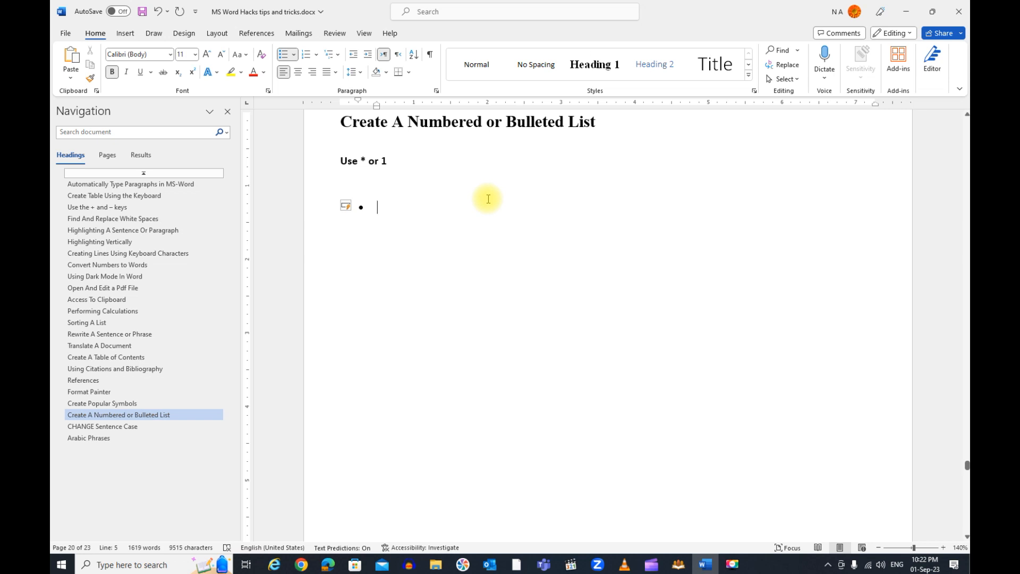
{"action": "type", "text": " my list"}
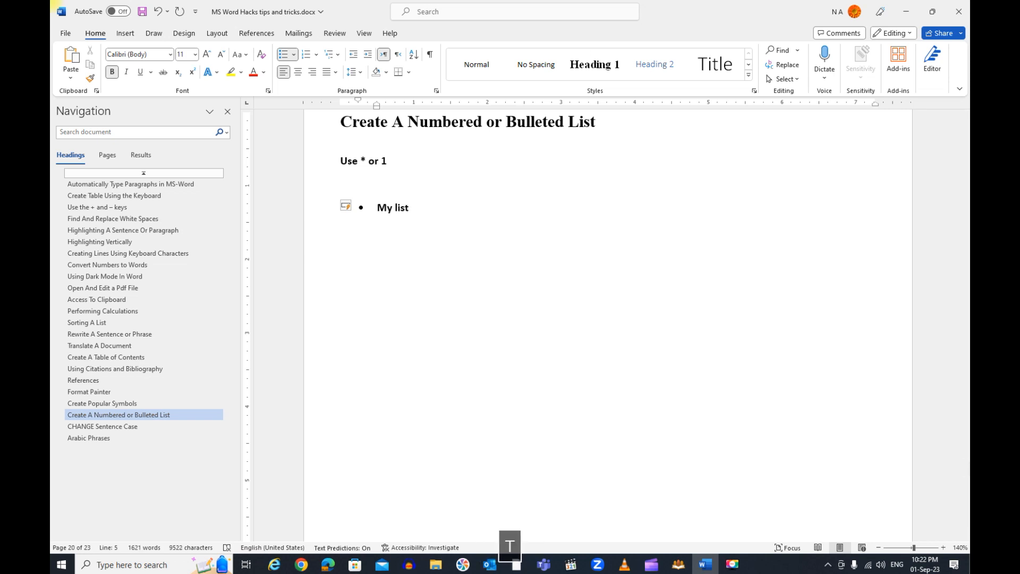
{"action": "key", "text": "Return"}
{"action": "type", "text": "ksdfja fd"}
{"action": "key", "text": "Return"}
{"action": "type", "text": "alkasdjflasjdf"}
{"action": "key", "text": "Return"}
{"action": "key", "text": "Return"}
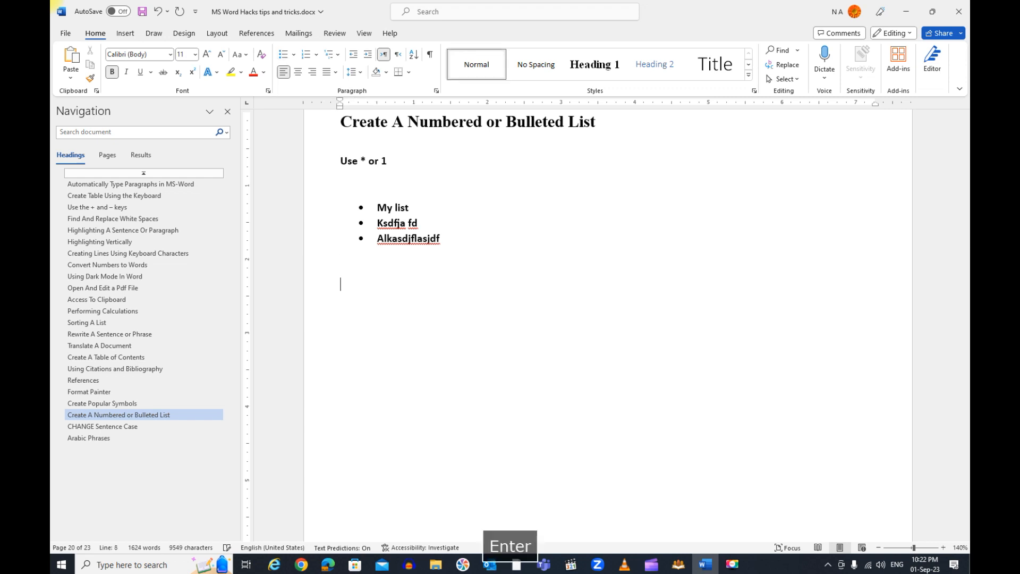
Below the bullets, use "1." to create a numbered list with the items "Kljasdflka sdf", "Laksdjflaskdfj" and "Lkajsdf"
{"action": "key", "text": "Return"}
{"action": "type", "text": "1."}
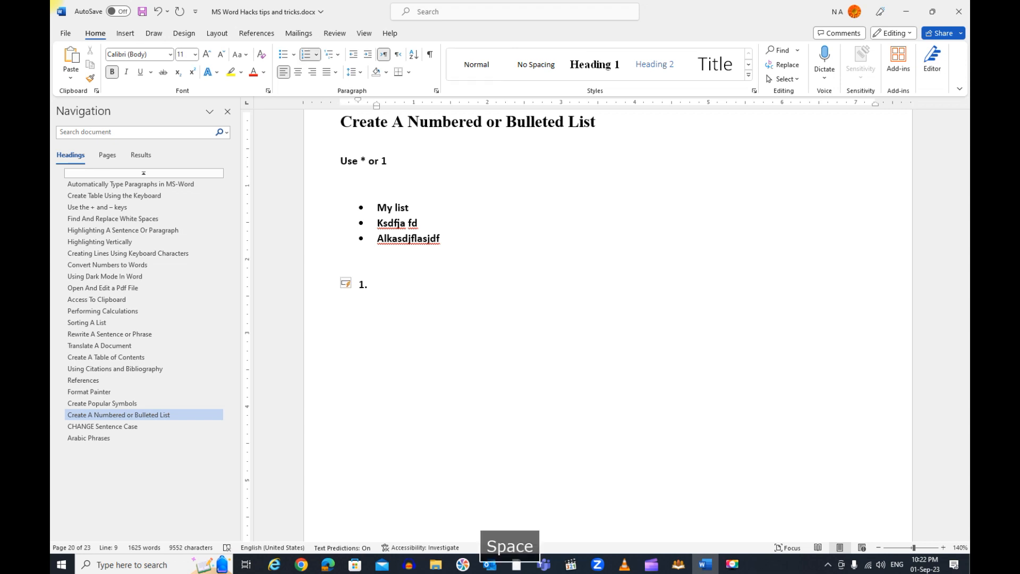
{"action": "type", "text": " Kljasdflka sdf"}
{"action": "key", "text": "Return"}
{"action": "type", "text": "Laksdjflaskdfj"}
{"action": "key", "text": "Return"}
{"action": "key", "text": "Return"}
{"action": "type", "text": "Lkajsdf"}
{"action": "key", "text": "Return"}
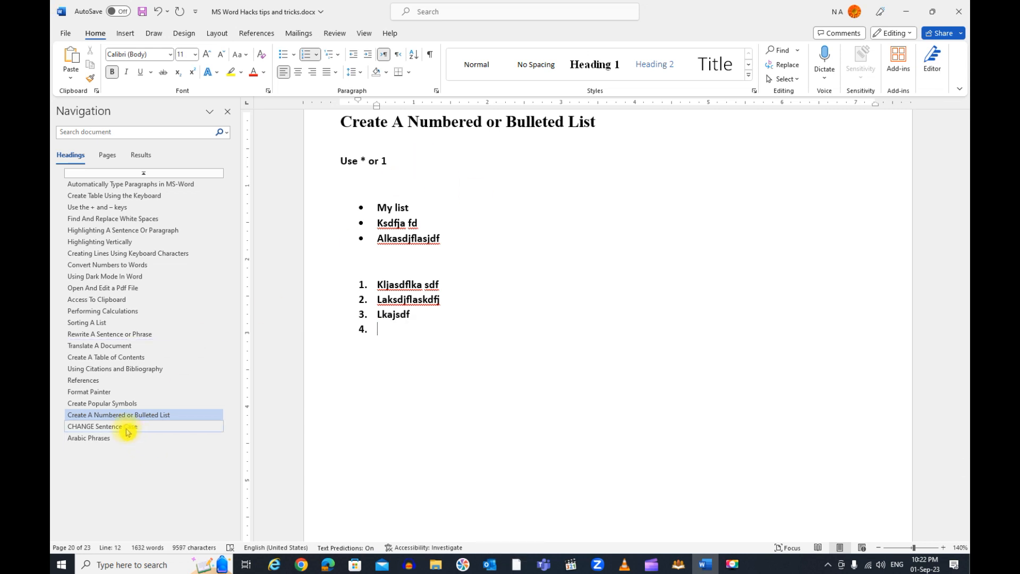
In the CHANGE Sentence Case section, convert the opening sentence "Video provides a powerful way to help you prove your point" to lowercase
{"action": "left_click", "coordinate": [145, 428]}
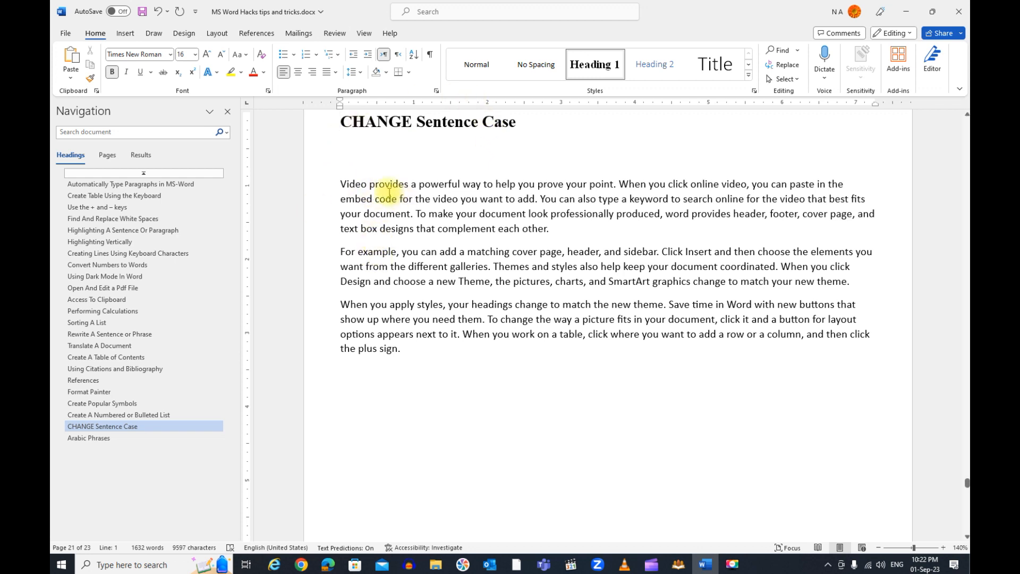
{"action": "left_click_drag", "start_coordinate": [340, 185], "coordinate": [615, 184]}
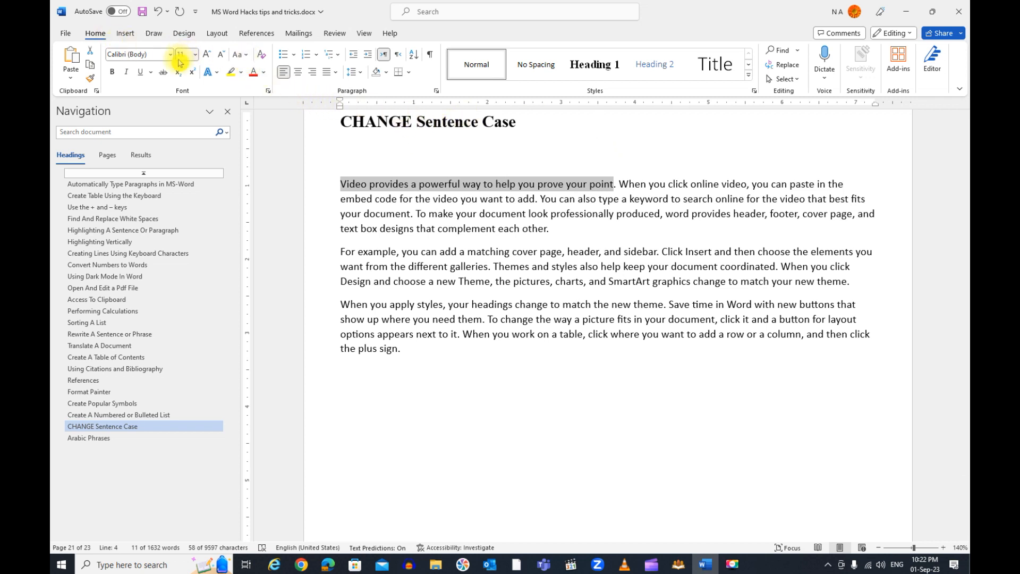
{"action": "left_click", "coordinate": [240, 55]}
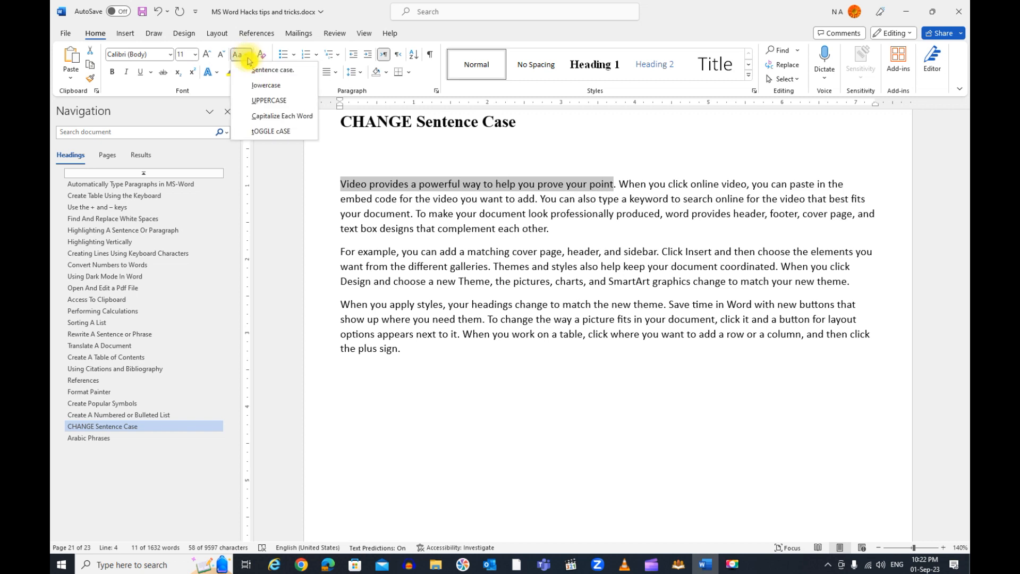
{"action": "left_click", "coordinate": [306, 87]}
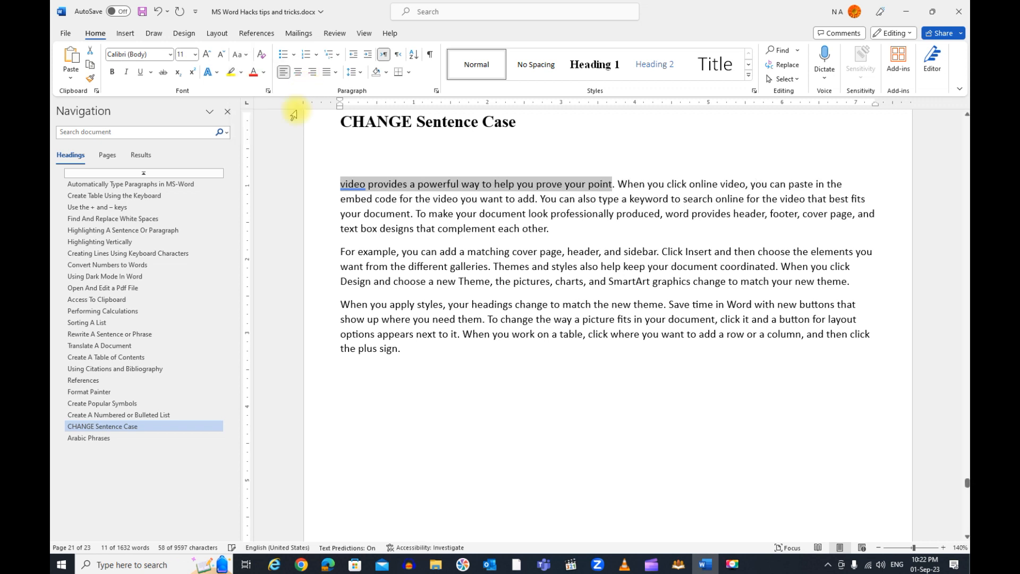
Change the selected opening sentence to UPPERCASE and then to Capitalize Each Word
{"action": "left_click", "coordinate": [240, 55]}
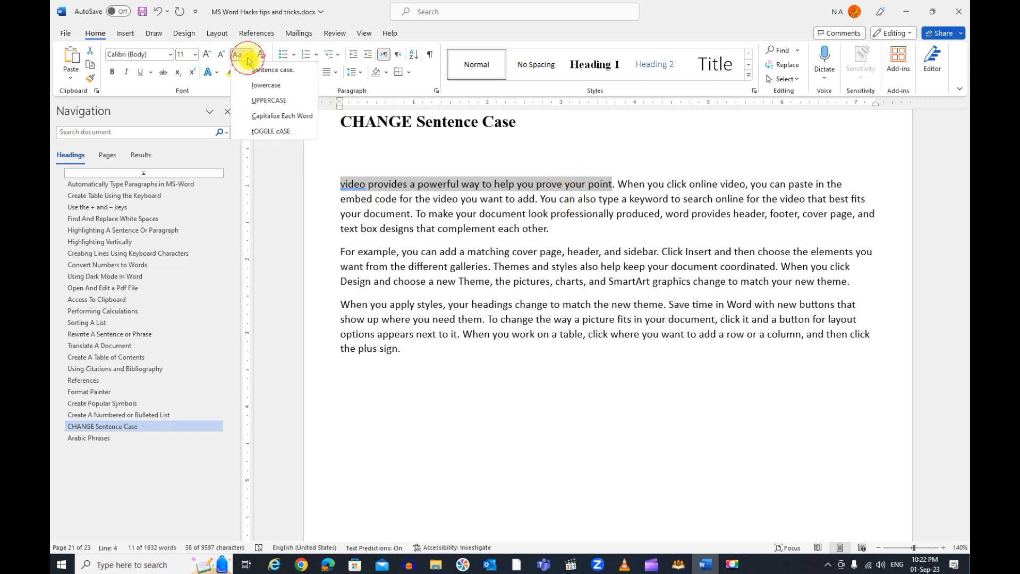
{"action": "left_click", "coordinate": [264, 101]}
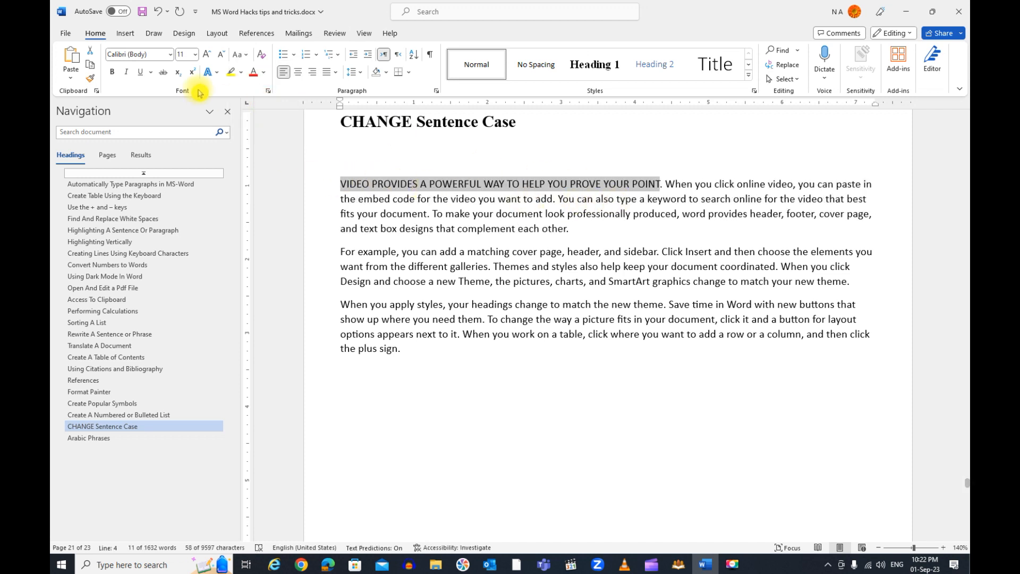
{"action": "left_click", "coordinate": [239, 55]}
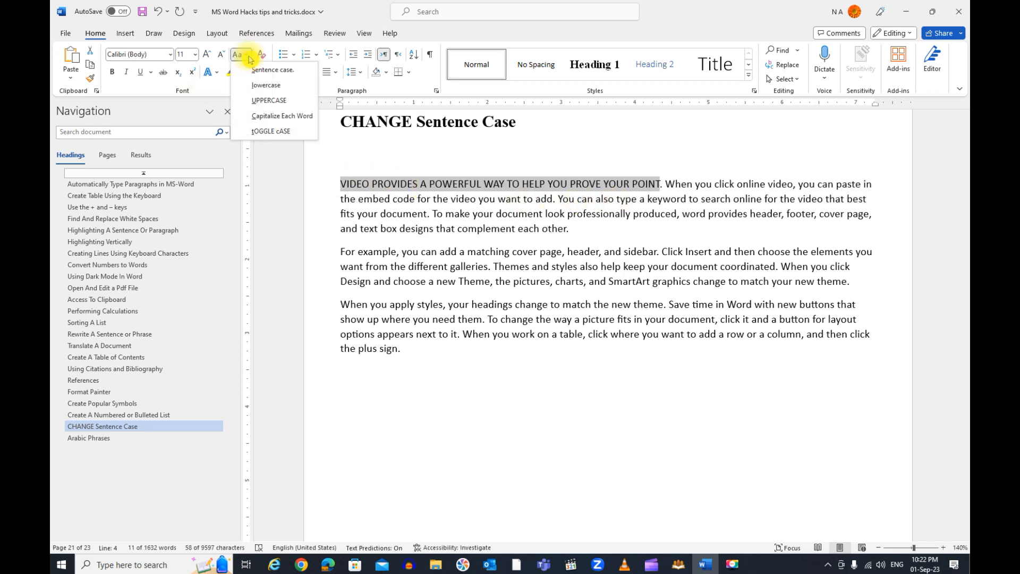
{"action": "left_click", "coordinate": [275, 121]}
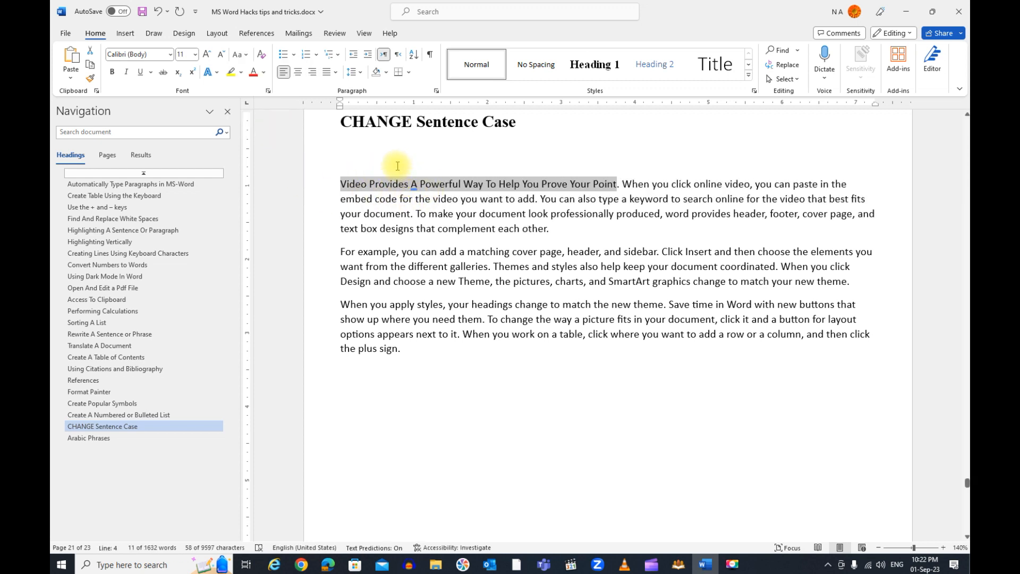
Apply tOGGLE cASE to the selected opening sentence, then set it to Sentence case
{"action": "left_click", "coordinate": [239, 54]}
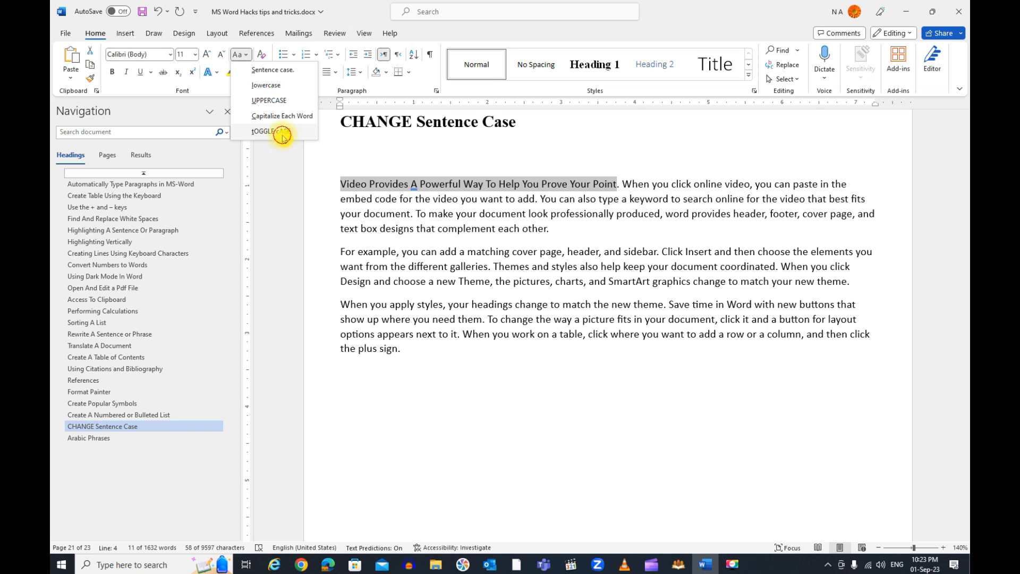
{"action": "left_click", "coordinate": [282, 134]}
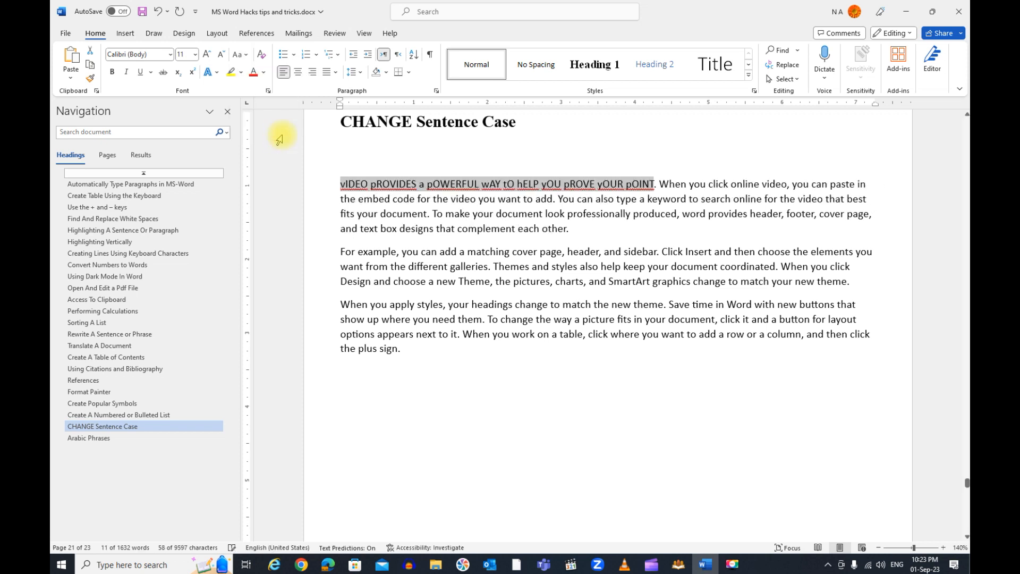
{"action": "left_click", "coordinate": [250, 57]}
{"action": "left_click", "coordinate": [253, 73]}
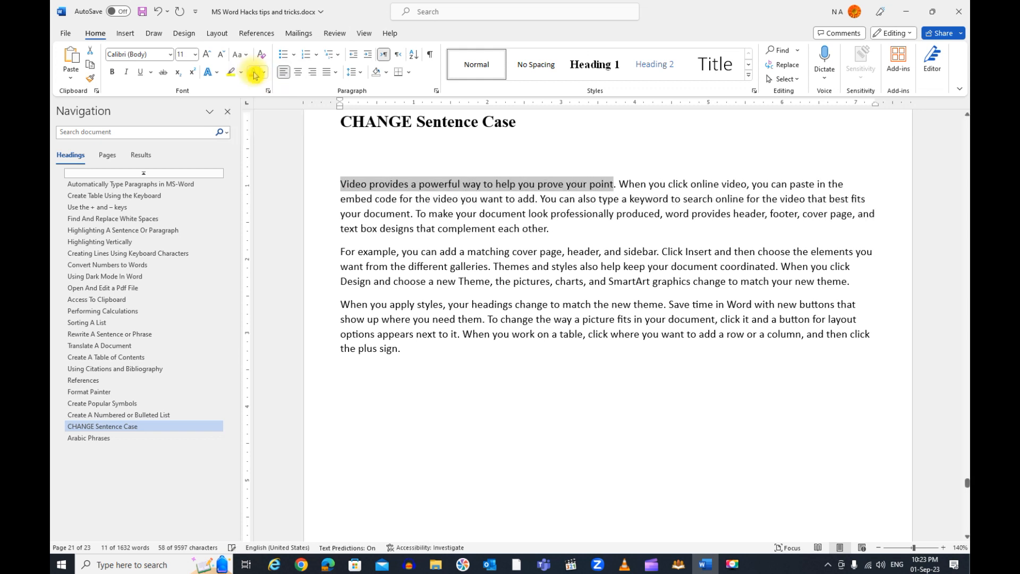
In the Arabic Phrases section, insert the ﷺ phrase above the code table by converting the code fdfa
{"action": "left_click", "coordinate": [128, 439]}
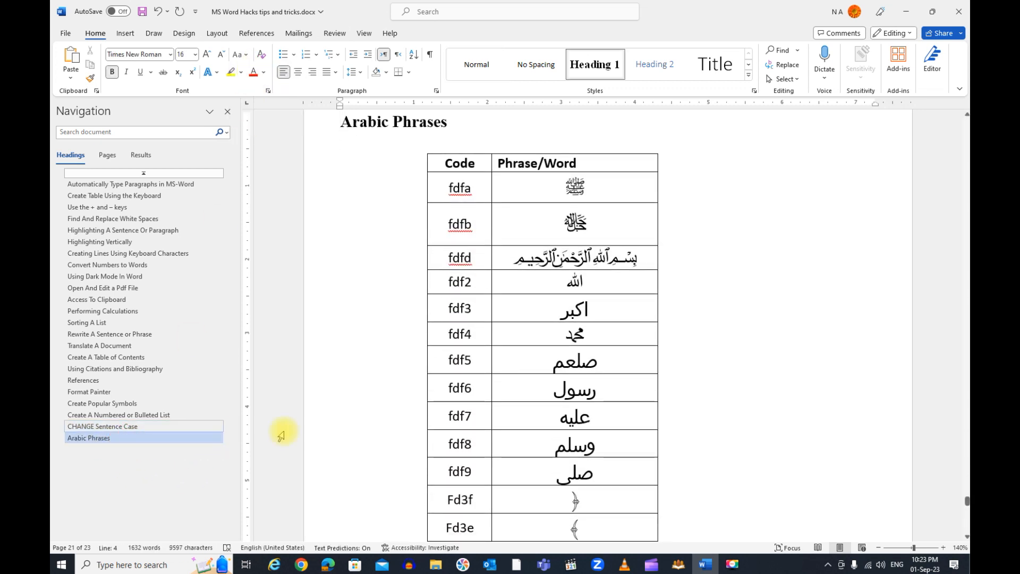
{"action": "left_click", "coordinate": [472, 177]}
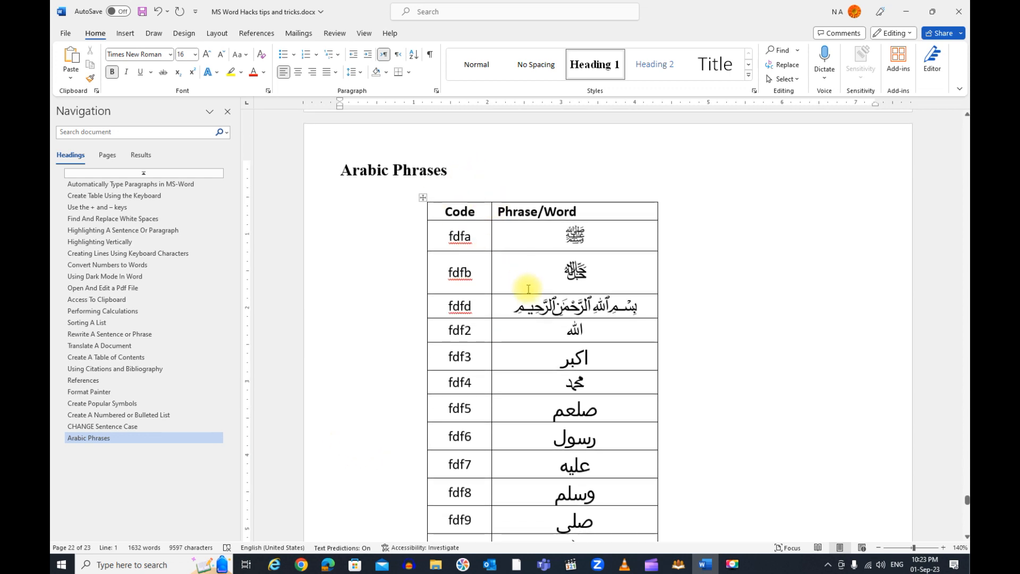
{"action": "scroll", "coordinate": [463, 291], "scroll_direction": "down", "scroll_amount": 2}
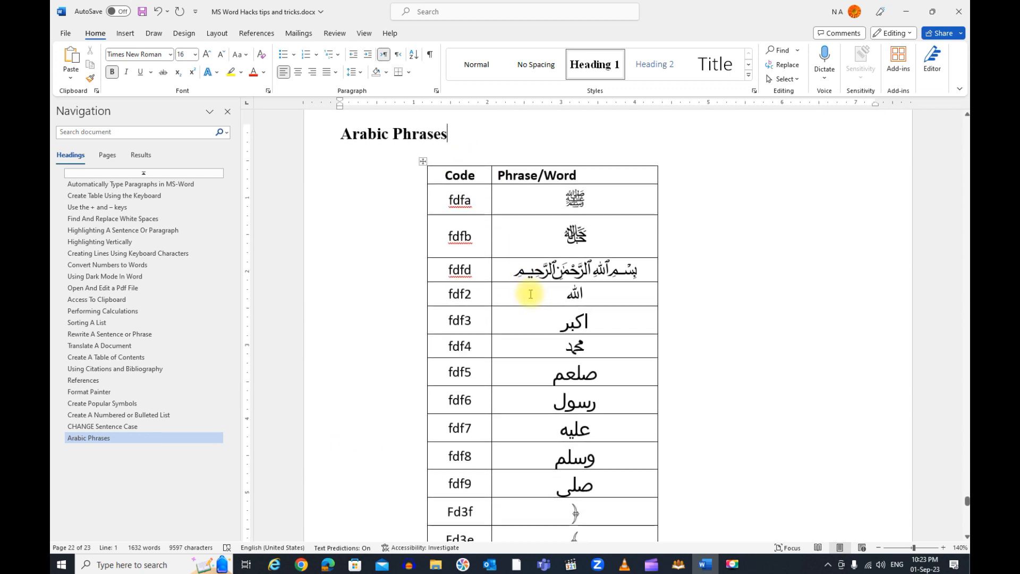
{"action": "left_click", "coordinate": [879, 547]}
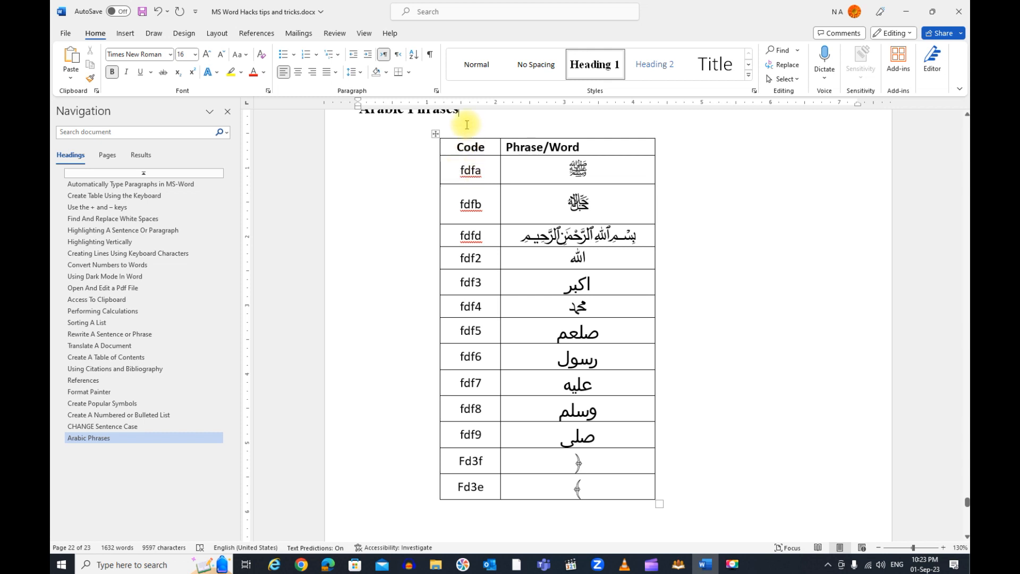
{"action": "key", "text": "Return"}
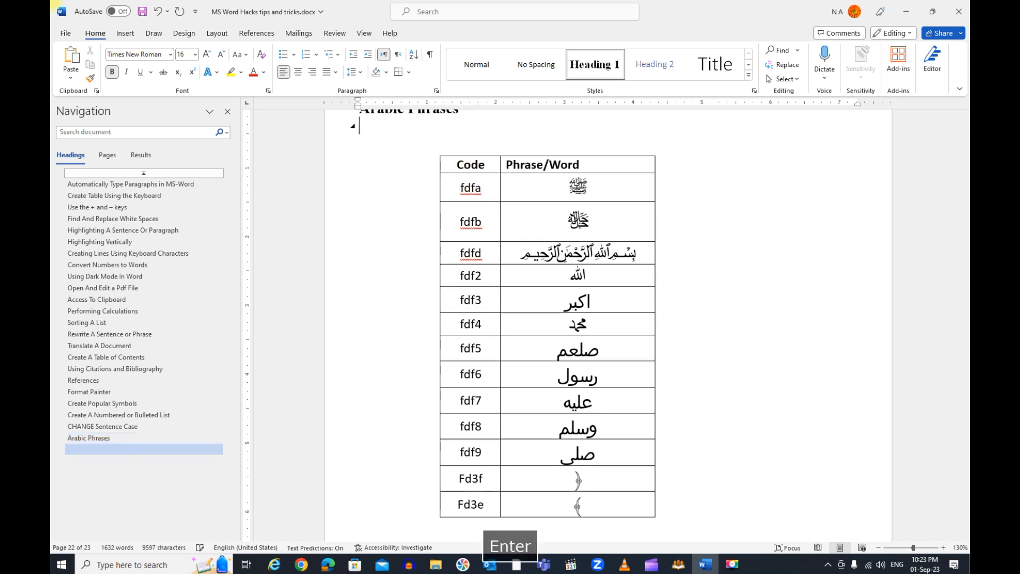
{"action": "key", "text": "Return"}
{"action": "type", "text": "fdfa"}
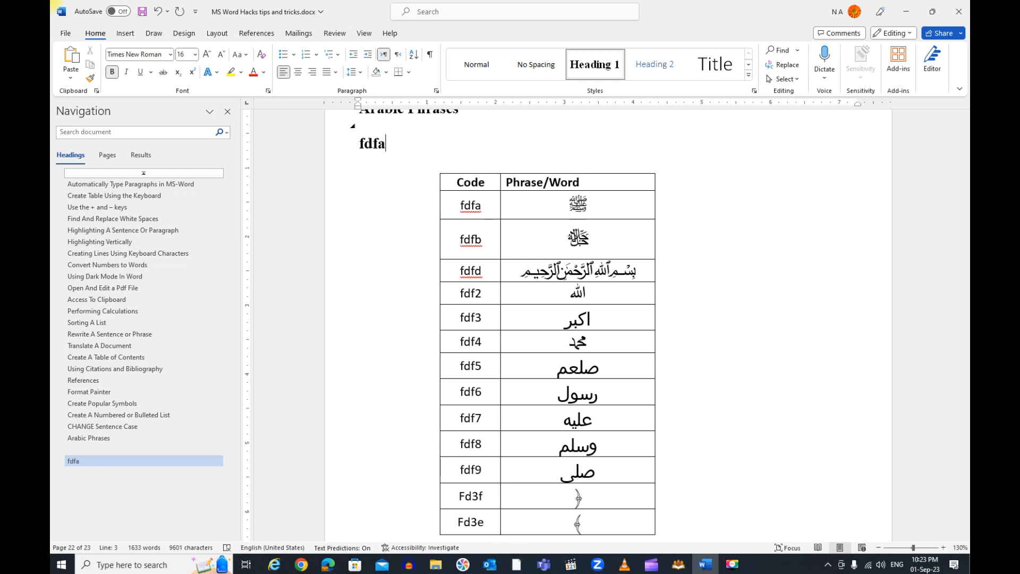
{"action": "key", "text": "alt+x"}
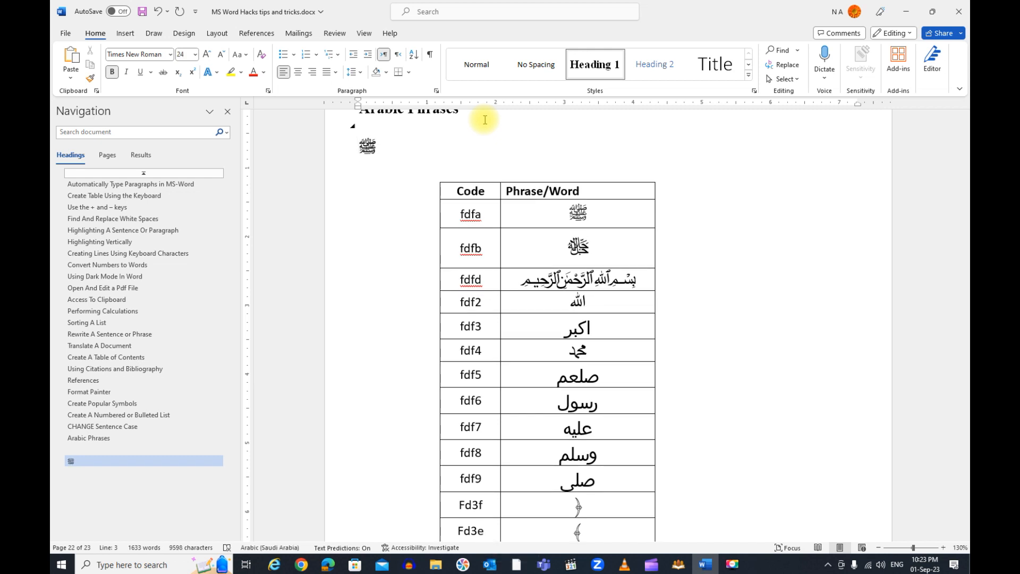
Insert the Bismillah phrase on the line below the ﷺ phrase by converting the code fdfd
{"action": "left_click", "coordinate": [398, 162]}
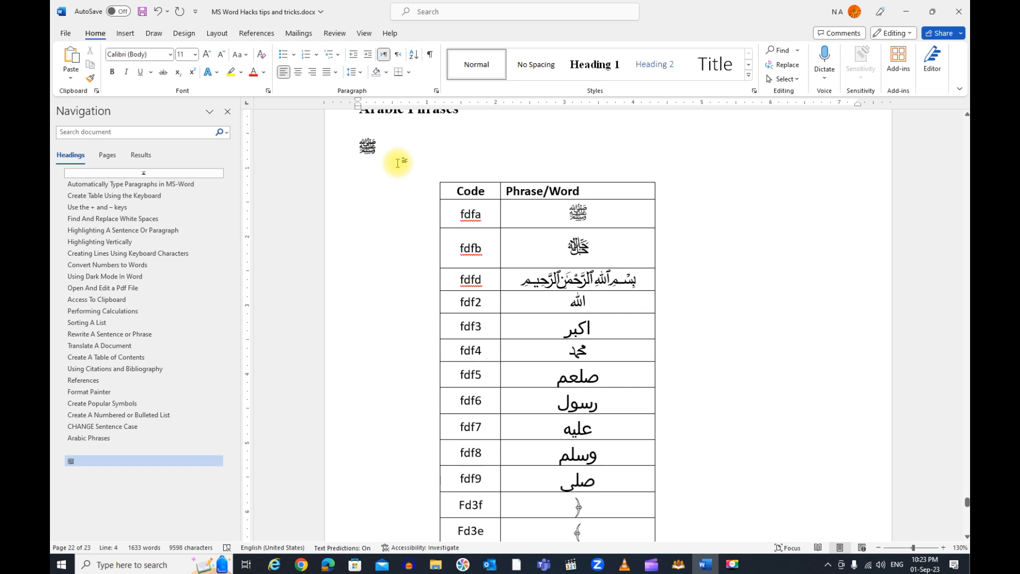
{"action": "type", "text": "fdfd"}
{"action": "key", "text": "alt"}
{"action": "key", "text": "alt+x"}
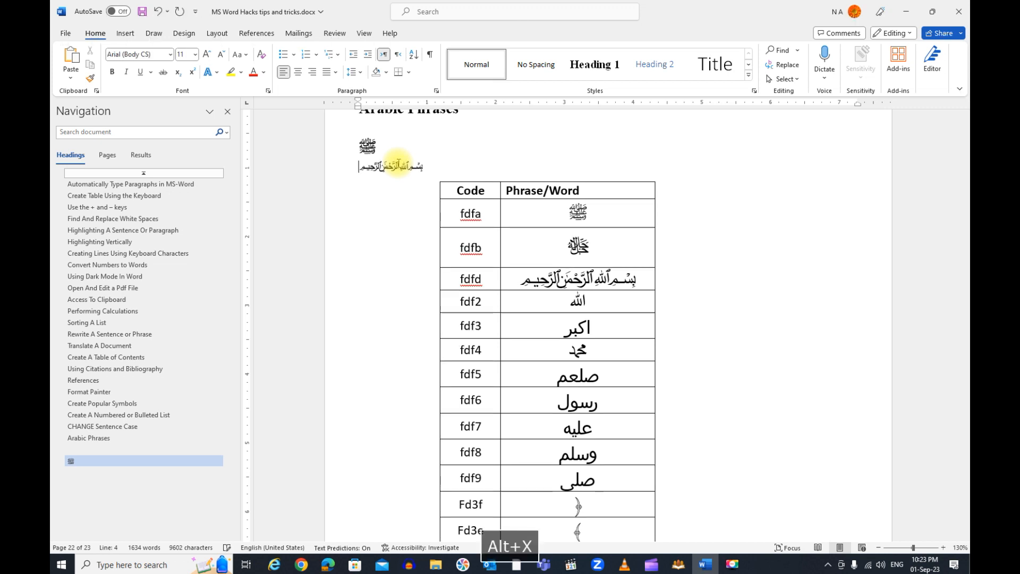
{"action": "scroll", "coordinate": [537, 209], "scroll_direction": "down", "scroll_amount": 2}
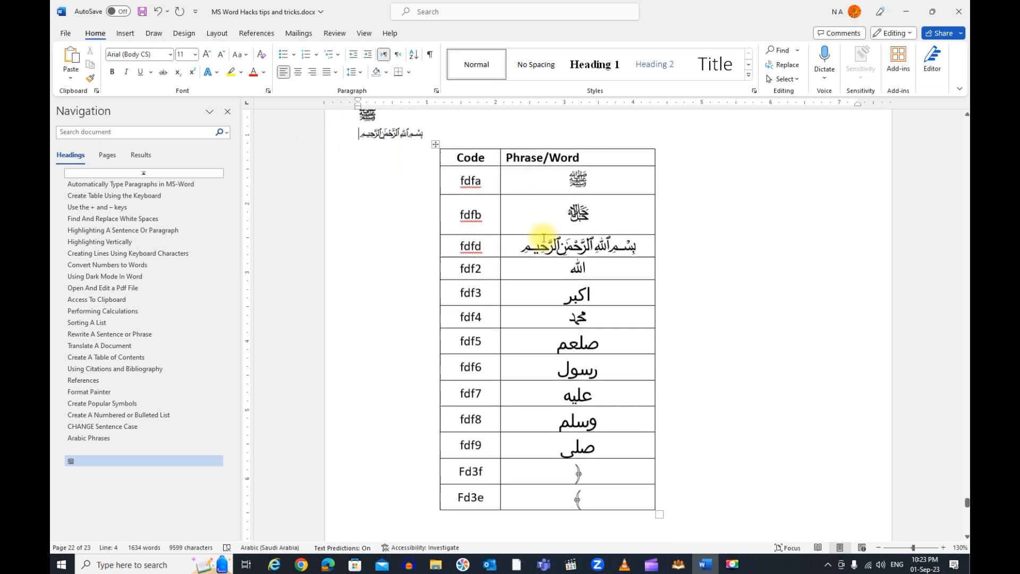
{"action": "scroll", "coordinate": [544, 241], "scroll_direction": "down", "scroll_amount": 3}
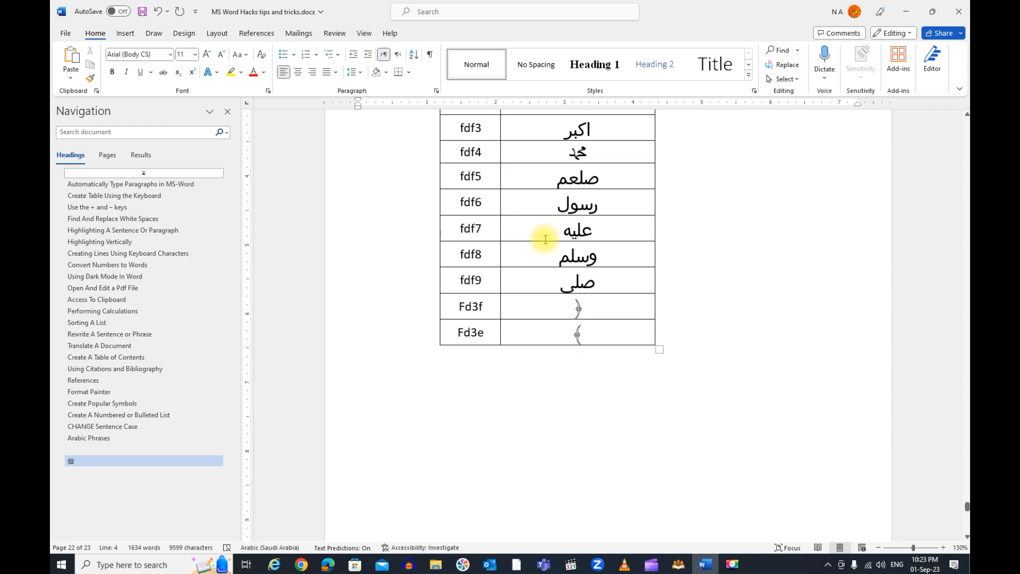
{"action": "scroll", "coordinate": [593, 250], "scroll_direction": "down", "scroll_amount": 3}
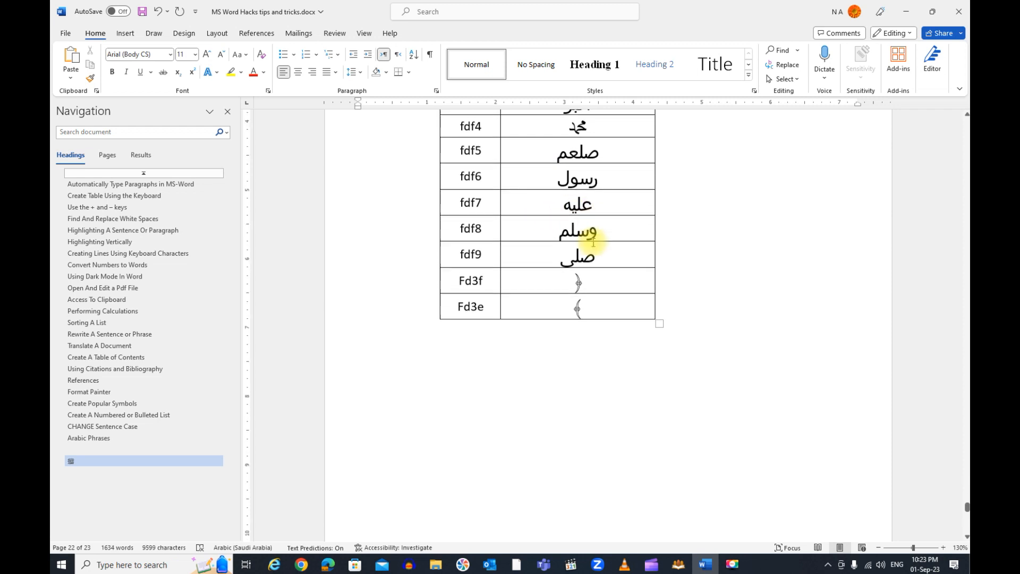
{"action": "scroll", "coordinate": [593, 241], "scroll_direction": "up", "scroll_amount": 7}
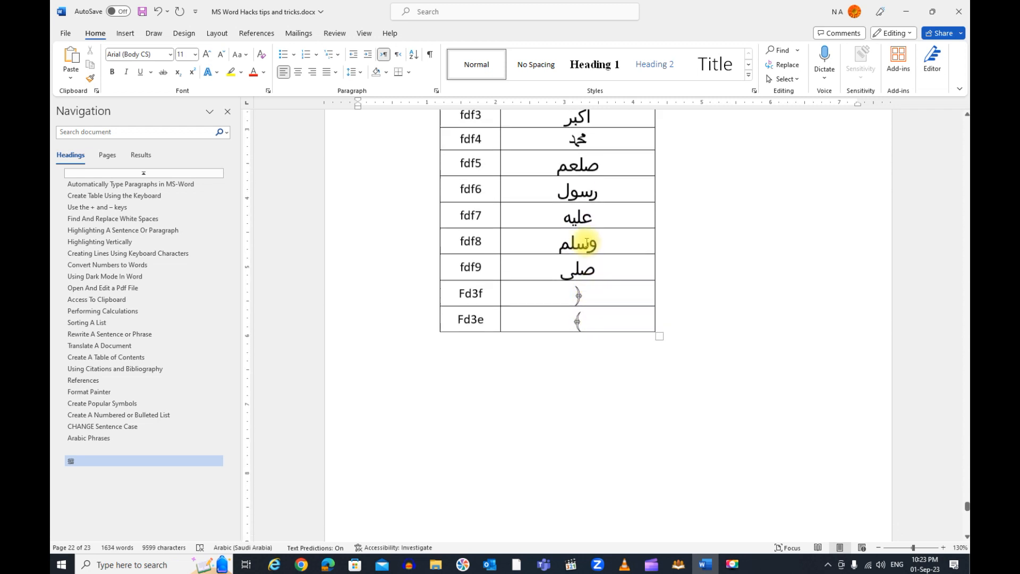